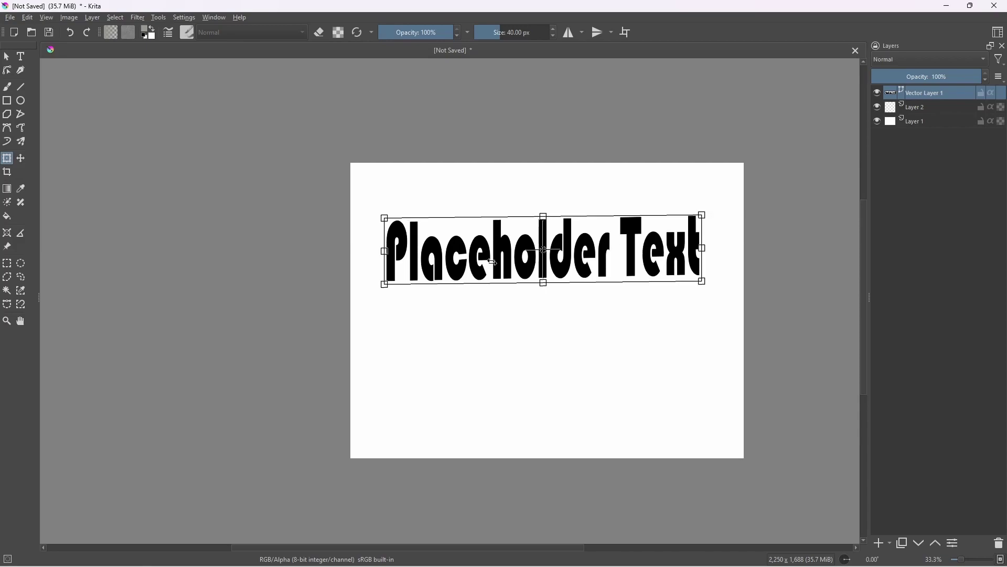
Move the placeholder text down to the vertical centre of the canvas
click(7, 57)
drag(641, 227, 648, 305)
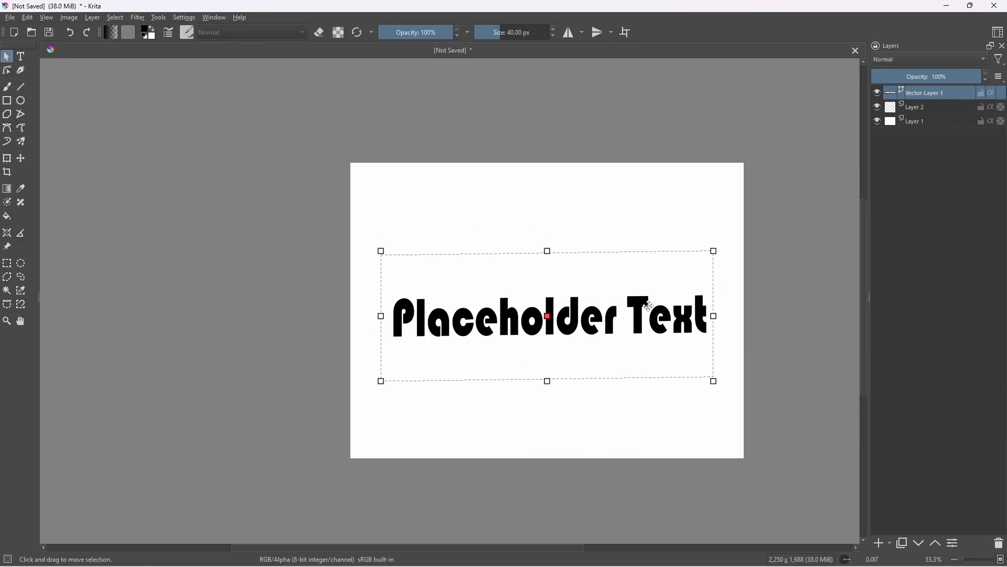
Change the placeholder text's font from the font list to Broadway
click(21, 57)
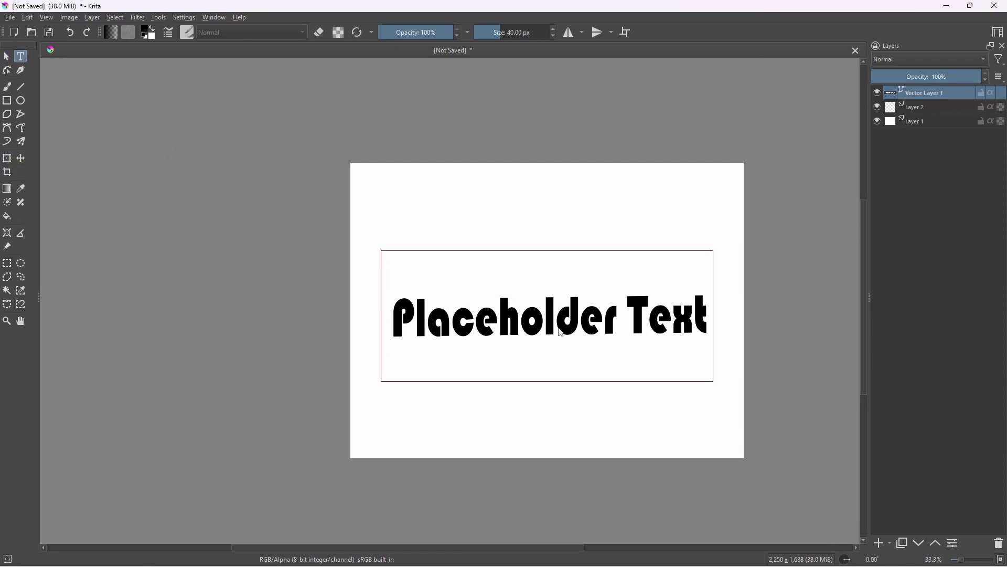
click(787, 217)
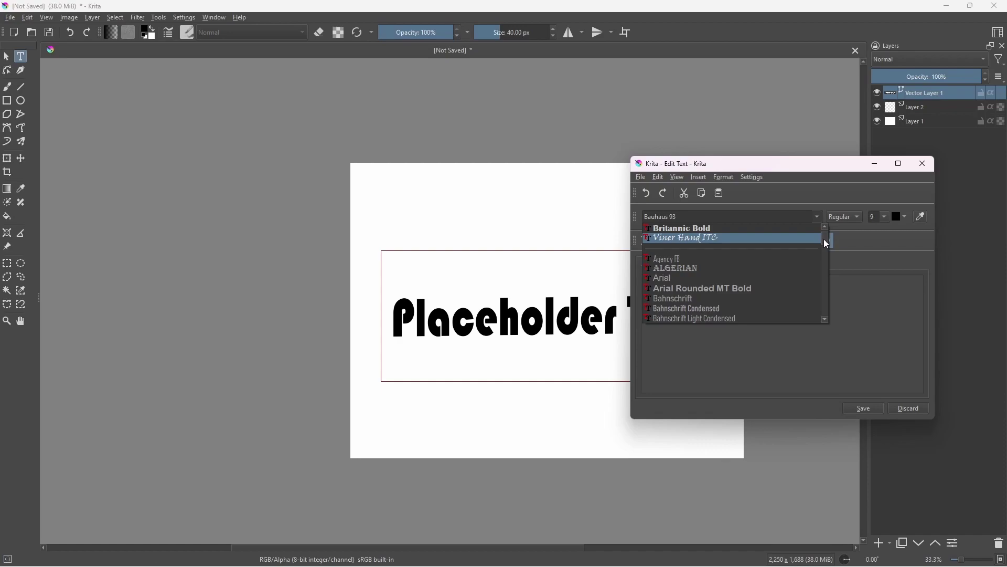
scroll(826, 247, down, 4)
scroll(826, 247, down, 5)
click(715, 278)
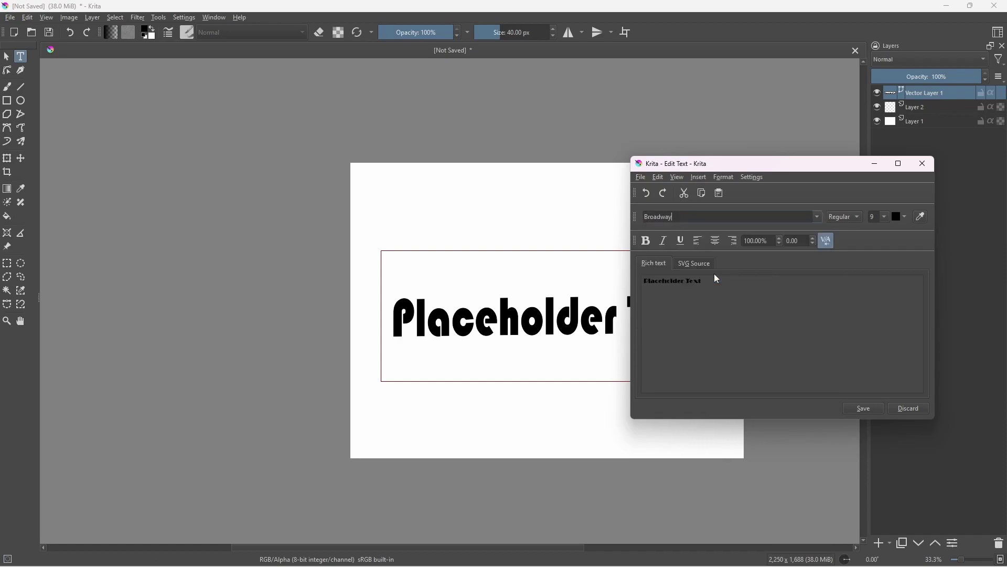
drag(721, 344, 684, 340)
drag(997, 113, 395, 86)
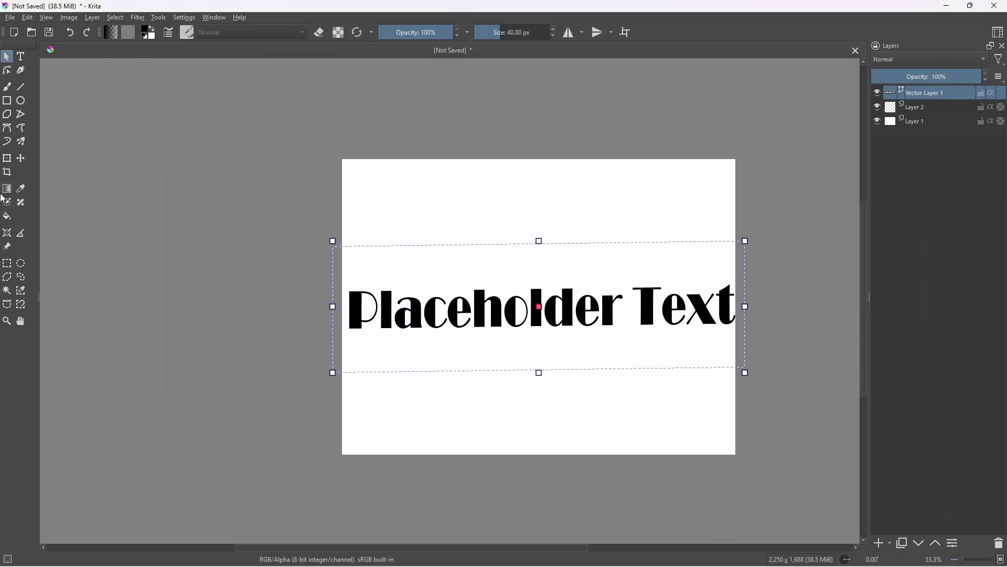
Scale the placeholder text down to fit within the canvas and reposition it near the centre
click(6, 158)
drag(736, 329, 663, 318)
drag(609, 304, 659, 295)
Replace the placeholder text with "The Haunting", split over two lines
click(20, 56)
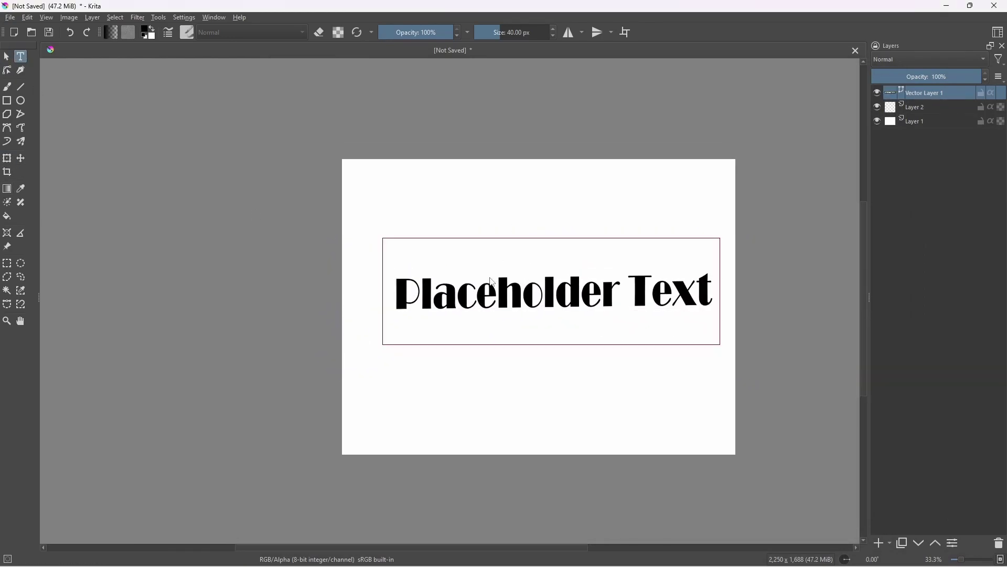
double_click(510, 293)
drag(762, 168, 188, 87)
click(334, 139)
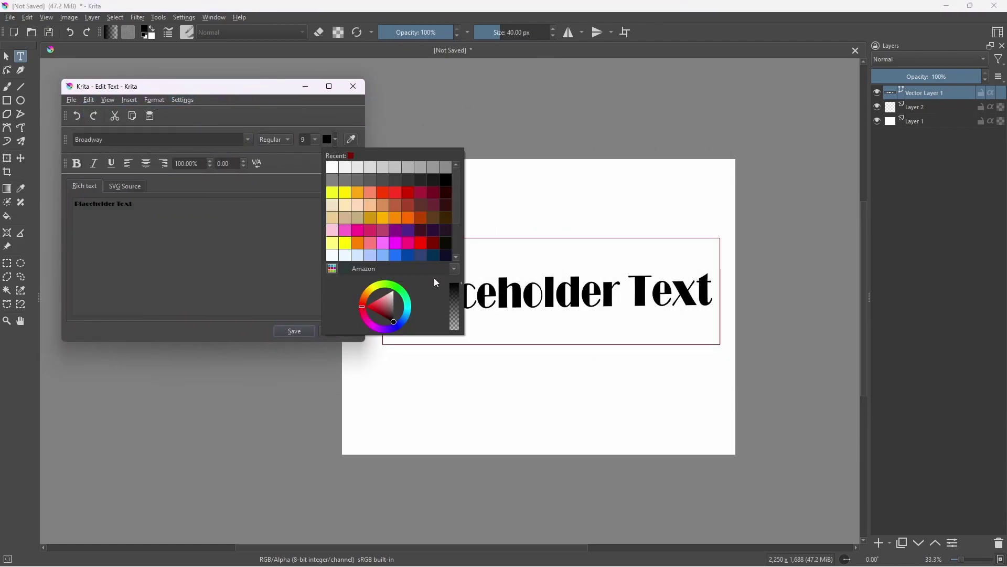
click(305, 268)
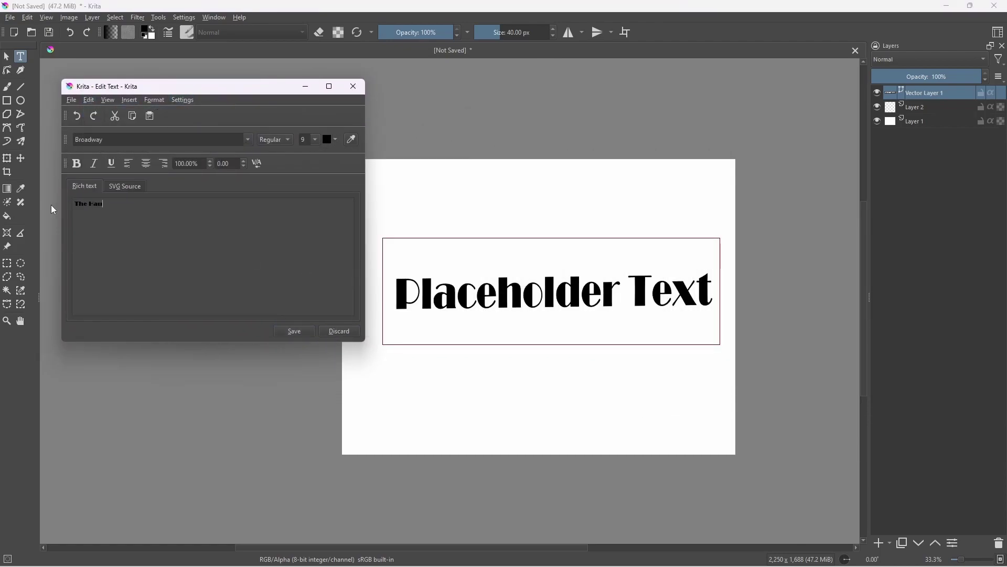
click(90, 205)
key(Return)
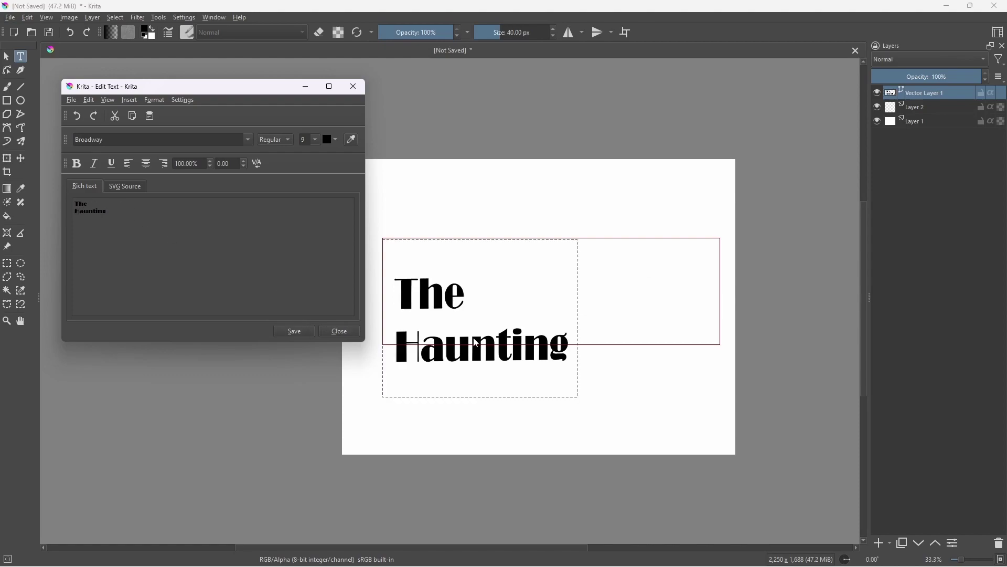
click(308, 333)
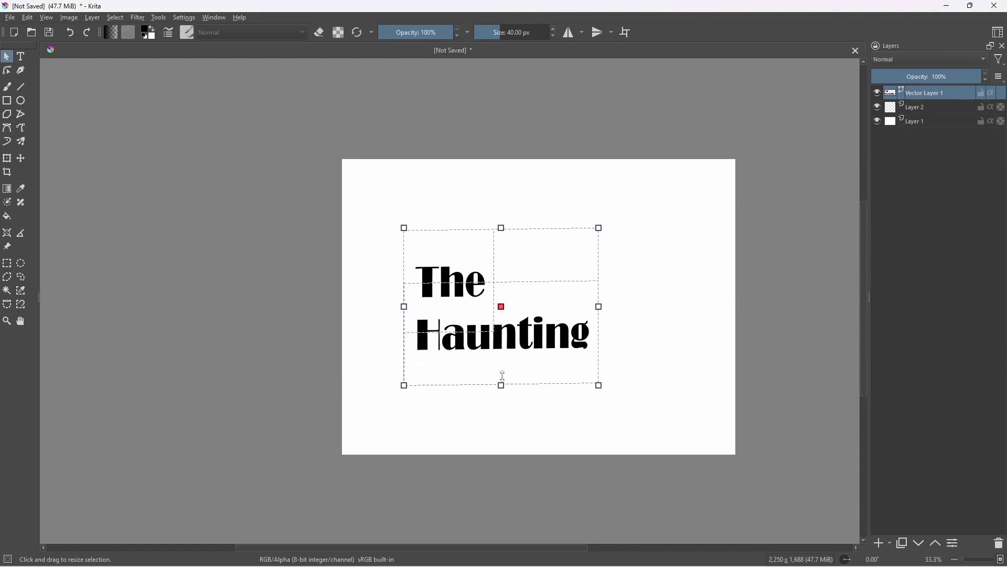
Enlarge the two-line title with the Transform tool and centre it on the canvas
click(7, 158)
drag(592, 351, 672, 379)
drag(616, 340, 613, 310)
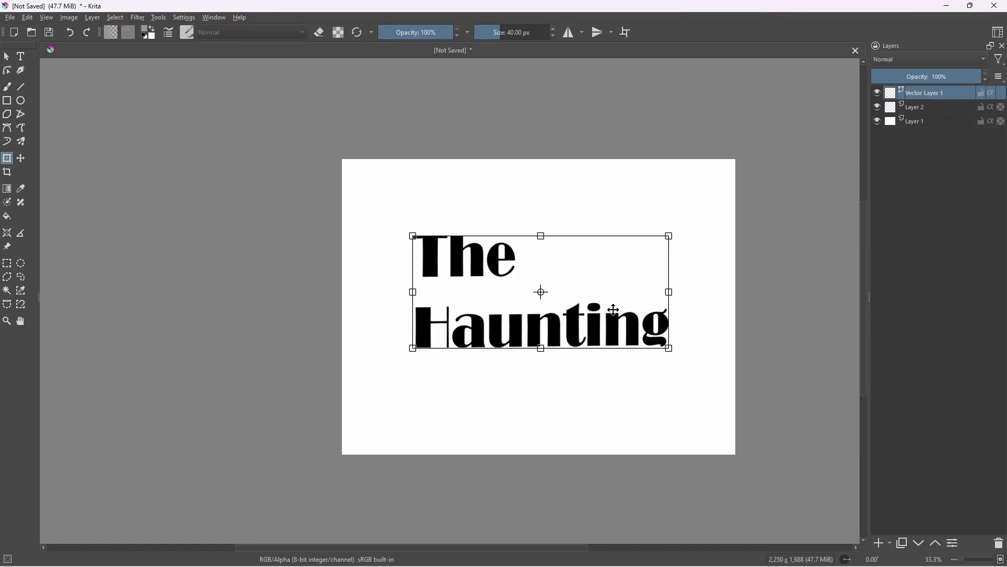
Duplicate the title's vector layer and shift the copy slightly to the right of the original
click(879, 122)
click(879, 121)
key(ctrl+j)
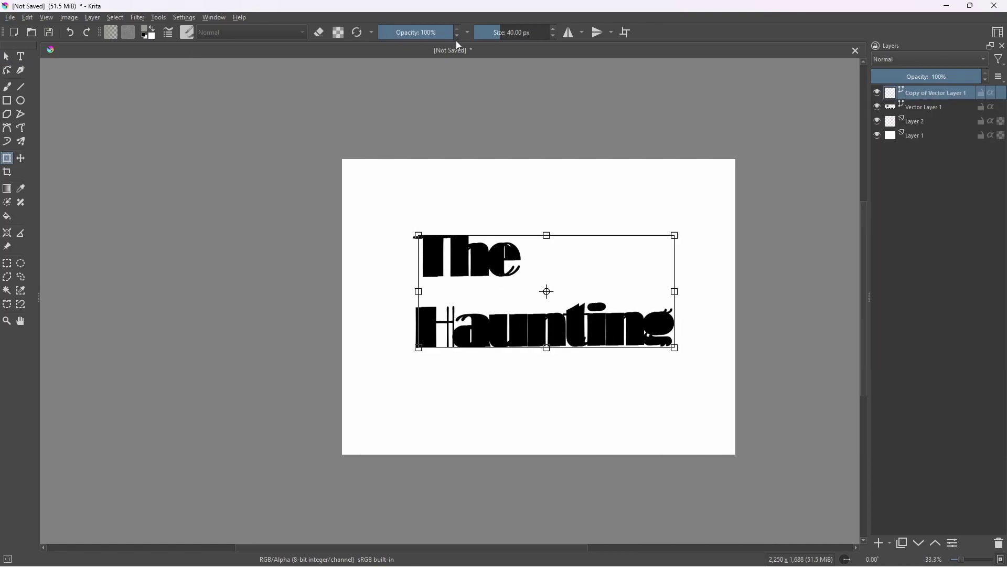
click(553, 277)
Recolour all the text in the duplicated title layer to white
click(21, 56)
double_click(546, 326)
key(ctrl+a)
click(327, 139)
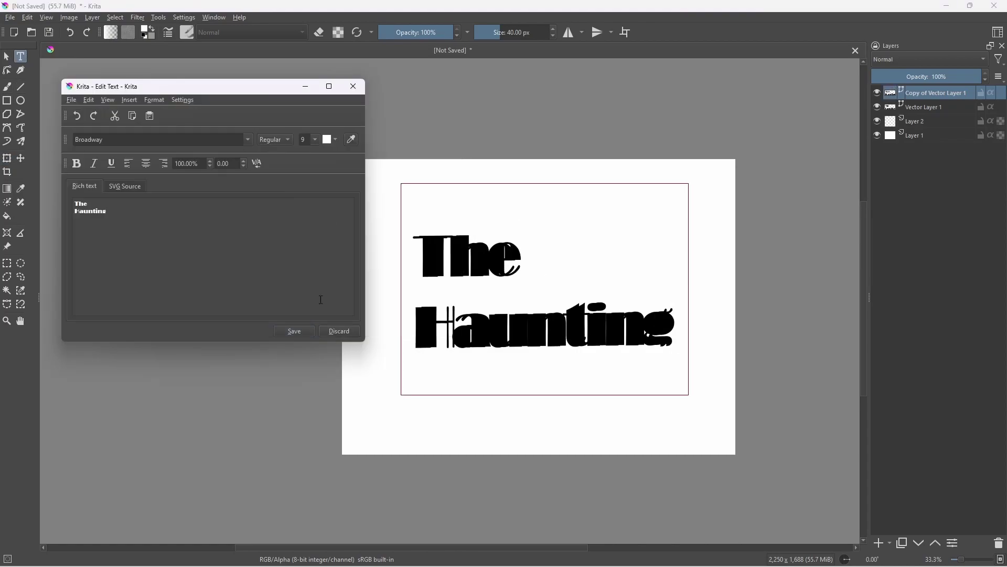
click(294, 331)
click(339, 331)
With Layer 1 hidden, move the white copy beneath Vector Layer 1 and add a new paint layer on top
click(7, 56)
click(877, 136)
drag(925, 95, 924, 112)
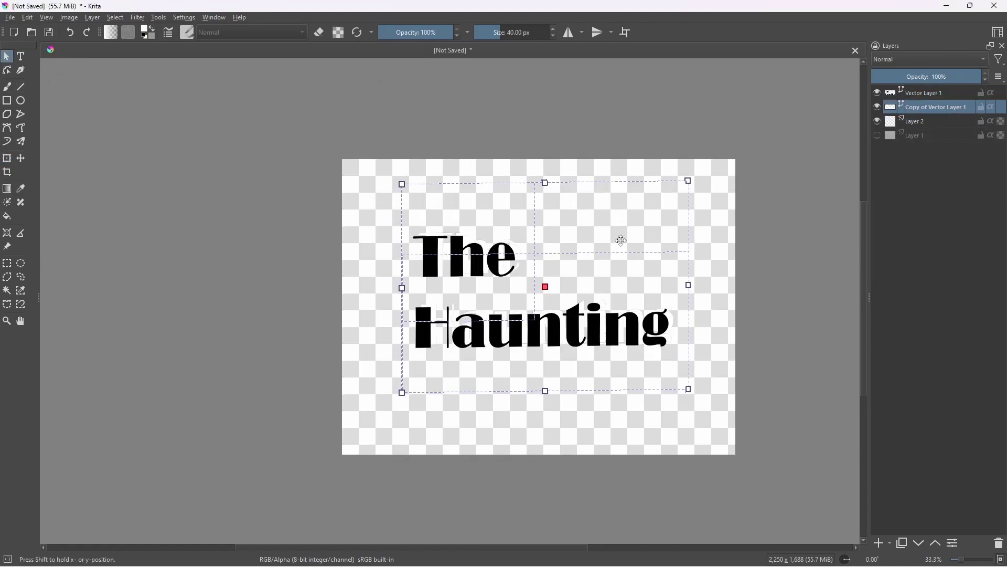
key(b)
key(Insert)
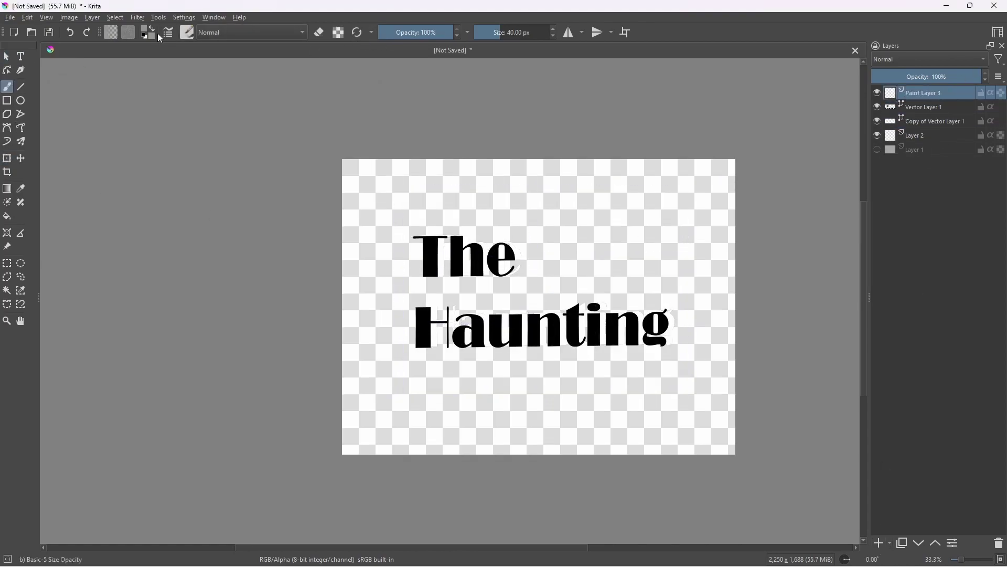
Add a drop shadow layer style to the white title copy and nudge it slightly down and left
click(933, 116)
click(92, 17)
click(120, 212)
drag(468, 90, 136, 92)
drag(52, 95, 109, 95)
click(398, 466)
drag(669, 313, 665, 315)
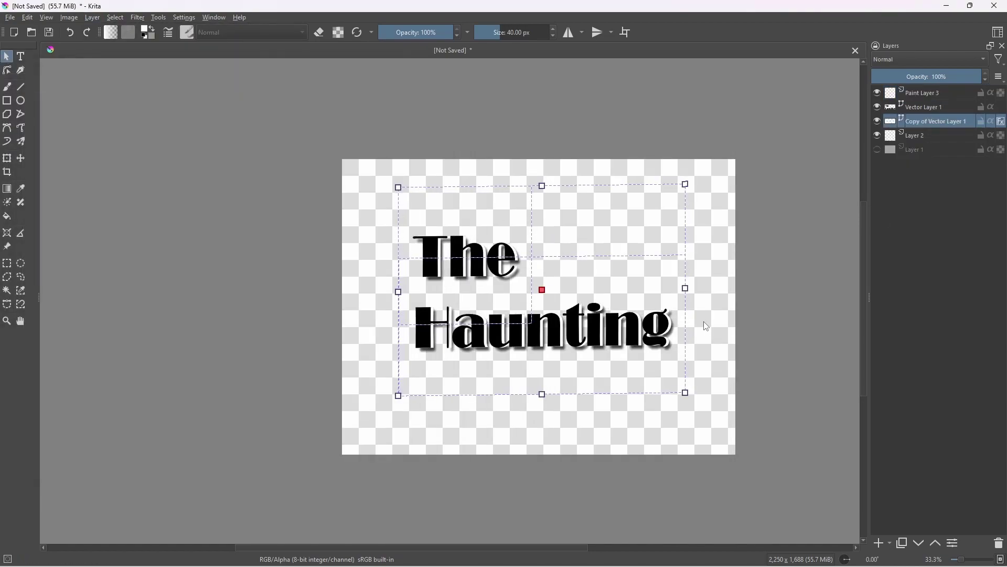
Try a Bevel and Emboss layer style on the black title in Vector Layer 1
click(928, 111)
click(75, 19)
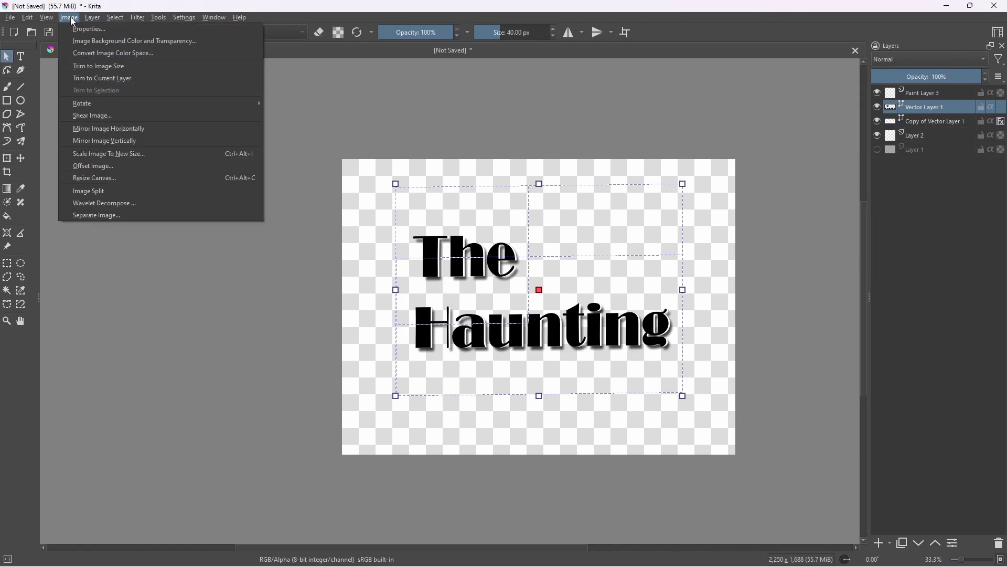
mouse_move(90, 17)
click(120, 212)
drag(592, 95, 268, 96)
click(66, 167)
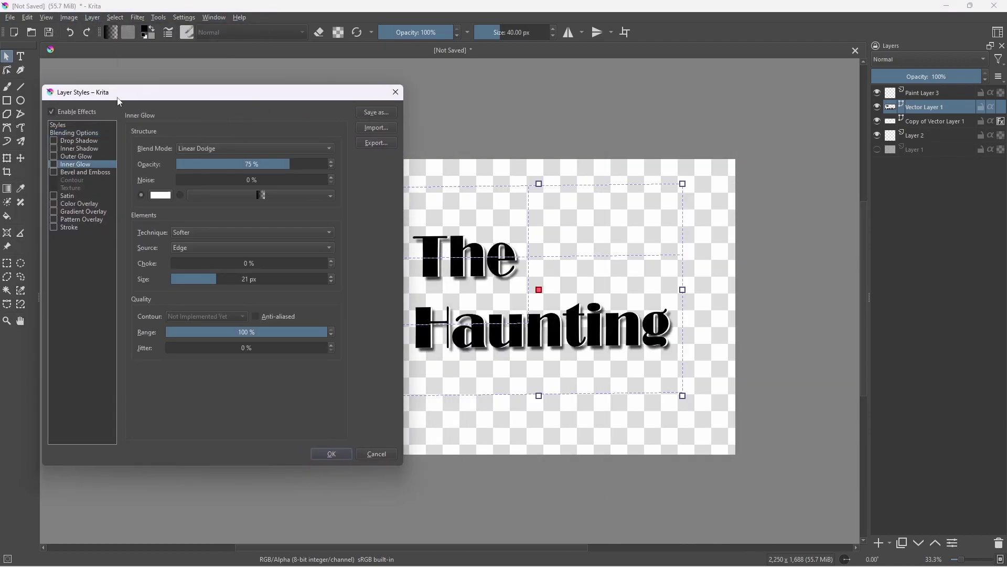
click(79, 204)
click(54, 173)
click(64, 189)
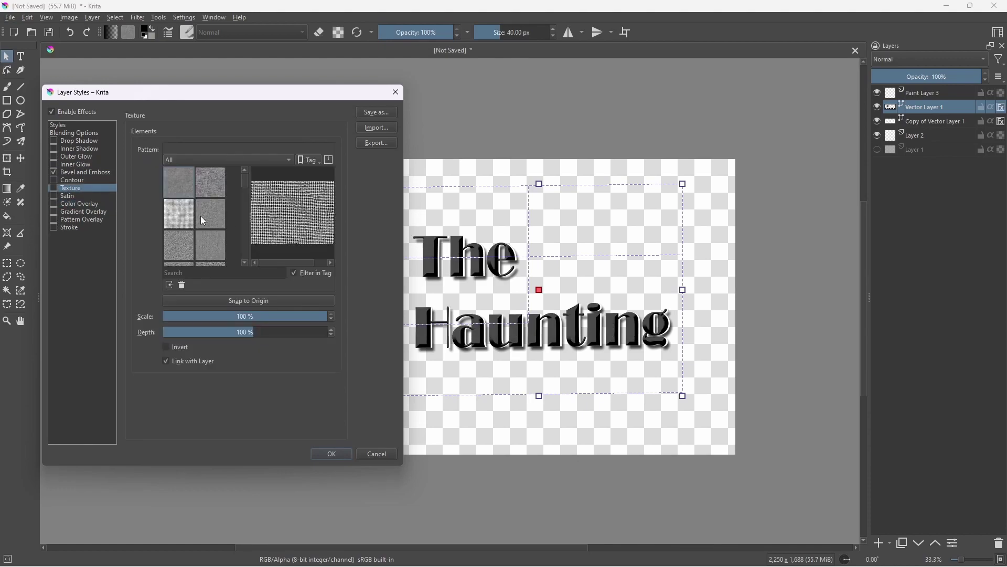
Try grey #808080 as the Inner Glow colour for the black title and cancel its layer style changes
click(76, 165)
click(257, 198)
scroll(266, 275, down, 5)
scroll(265, 276, up, 5)
click(367, 280)
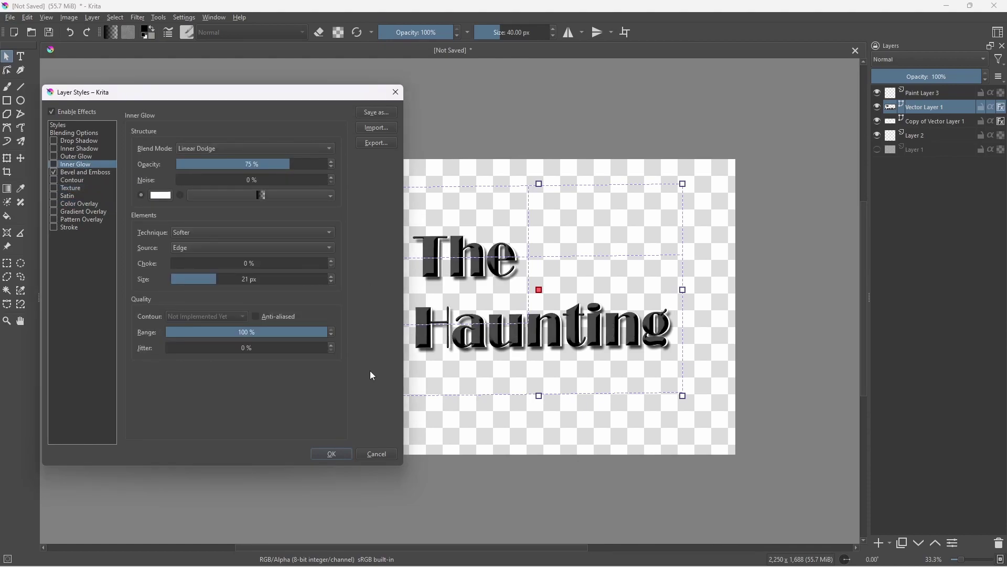
click(157, 197)
click(226, 169)
drag(186, 149, 205, 111)
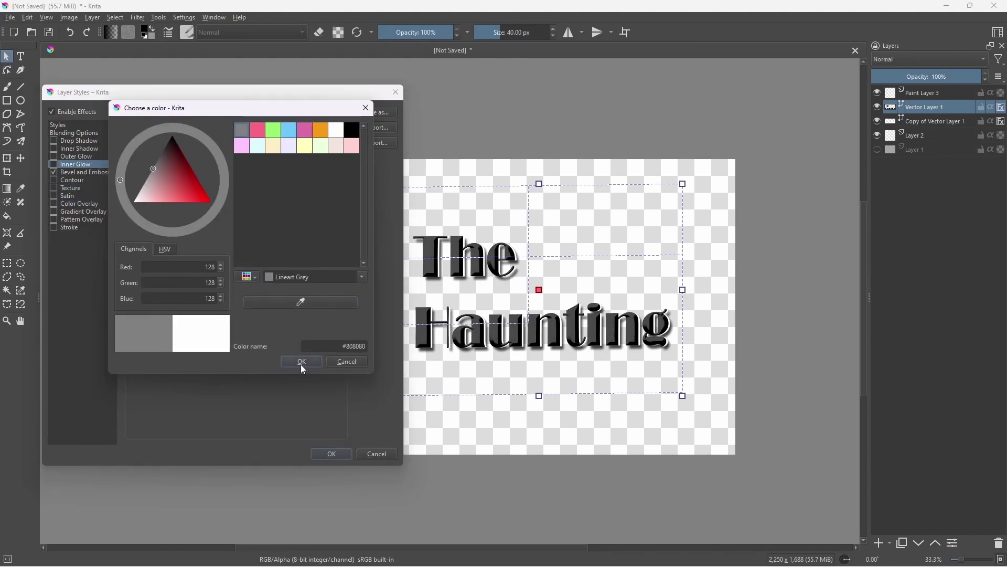
click(300, 361)
drag(314, 87, 300, 90)
click(53, 128)
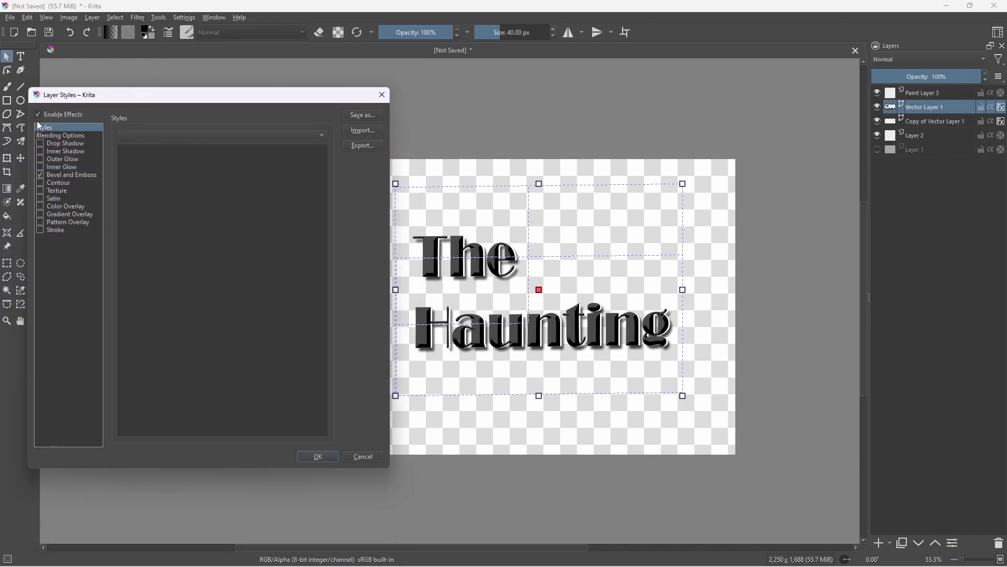
drag(80, 101, 167, 96)
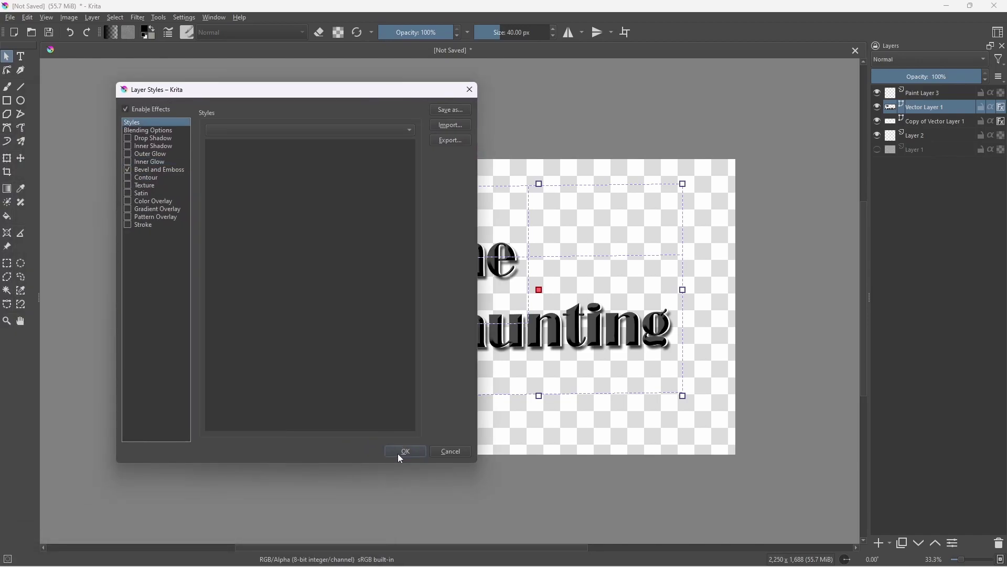
click(148, 187)
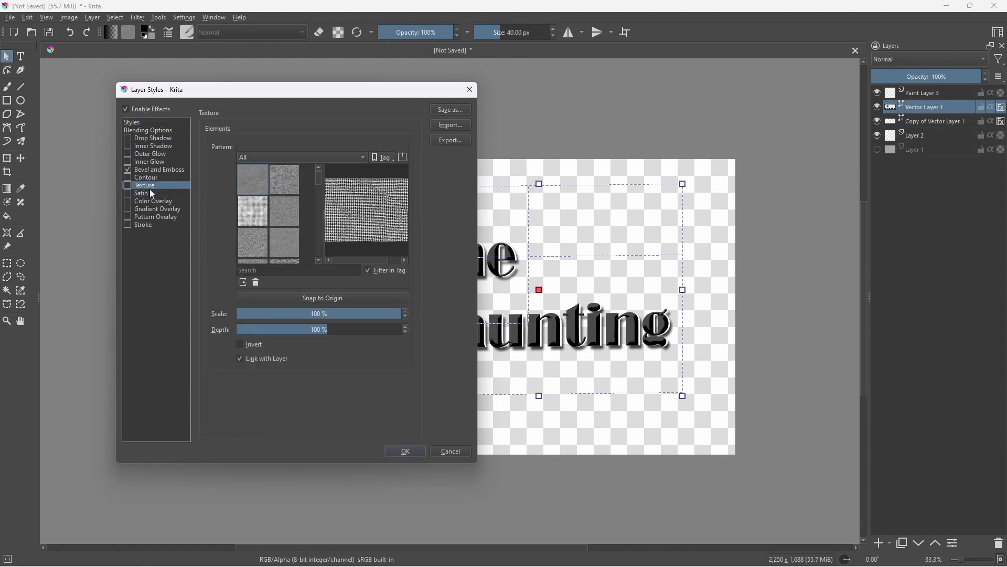
click(450, 451)
Hide both existing title layers and delete the empty Paint Layer 3
drag(515, 330, 516, 330)
click(522, 420)
click(877, 121)
click(878, 107)
click(877, 93)
right_click(928, 94)
click(913, 174)
Create a new text object reading "The" in black Broadway in the canvas's upper-left area
click(922, 121)
drag(724, 365, 725, 366)
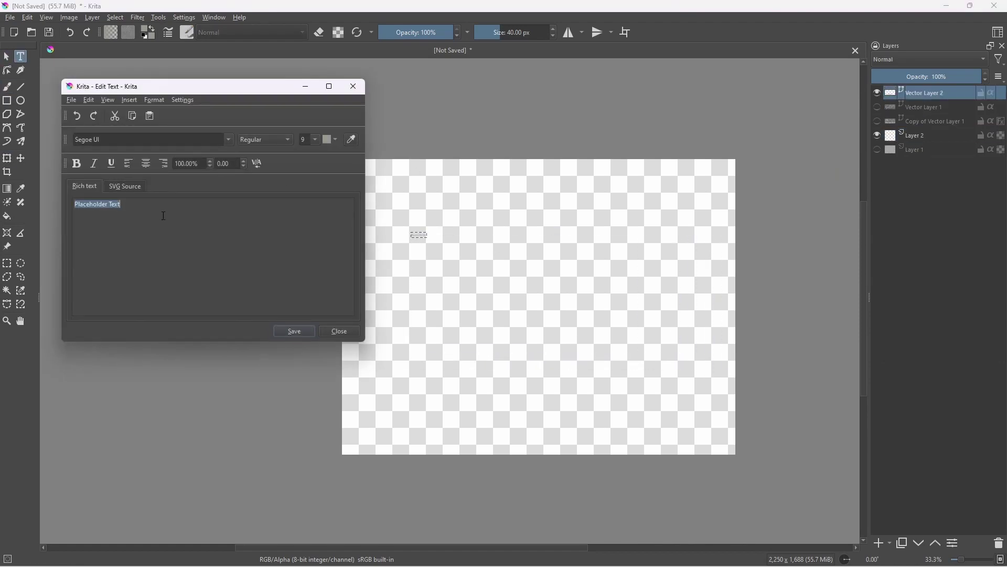
key(ctrl+a)
click(335, 139)
click(442, 180)
click(228, 140)
click(217, 151)
click(295, 330)
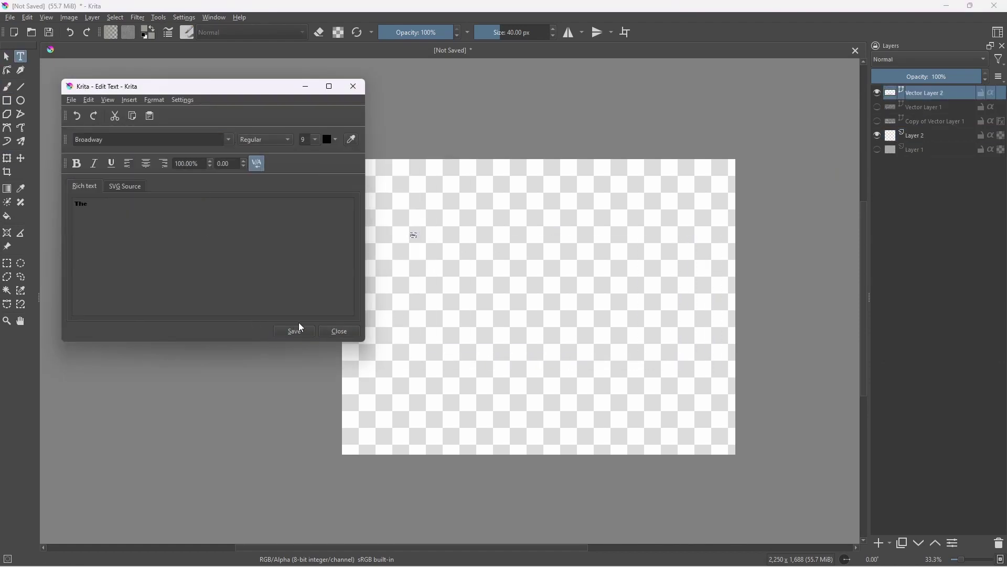
click(339, 331)
Enlarge "The" to nearly half the canvas width and place it in the upper left of the canvas
click(7, 56)
scroll(422, 239, up, 6)
scroll(185, 216, down, 2)
click(7, 158)
drag(209, 251, 532, 366)
scroll(650, 406, down, 3)
drag(651, 405, 539, 336)
scroll(540, 336, down, 5)
drag(540, 336, 504, 322)
scroll(558, 343, up, 4)
click(7, 56)
drag(352, 237, 308, 210)
Add a paint layer named Haunting and create a text object reading "Haunting" beneath "The"
click(880, 543)
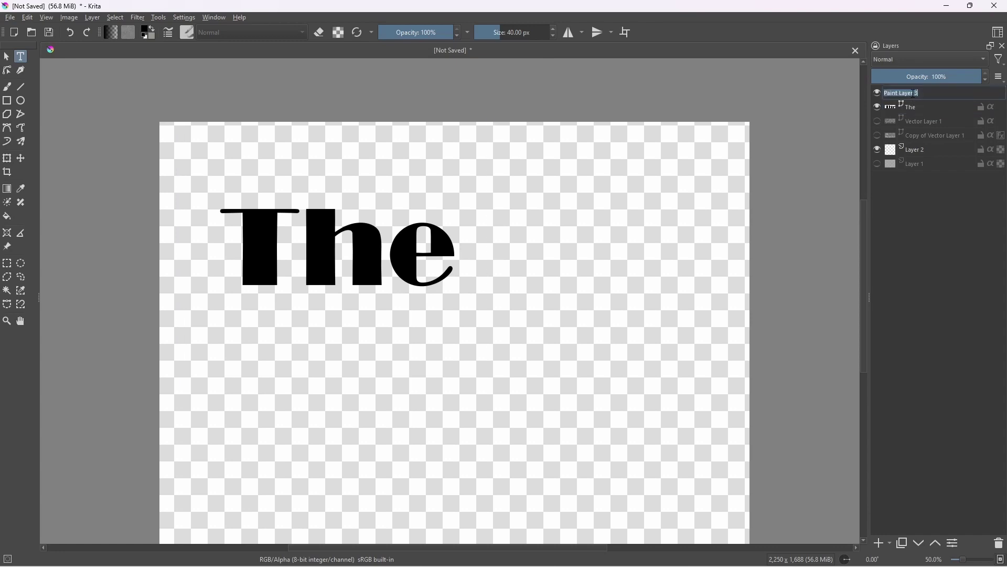
click(916, 94)
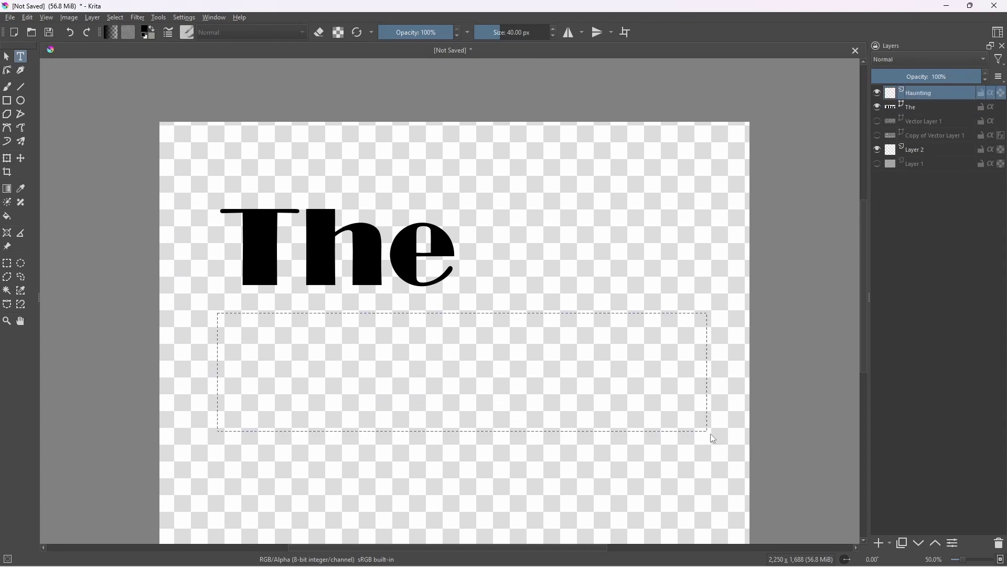
drag(710, 436, 710, 436)
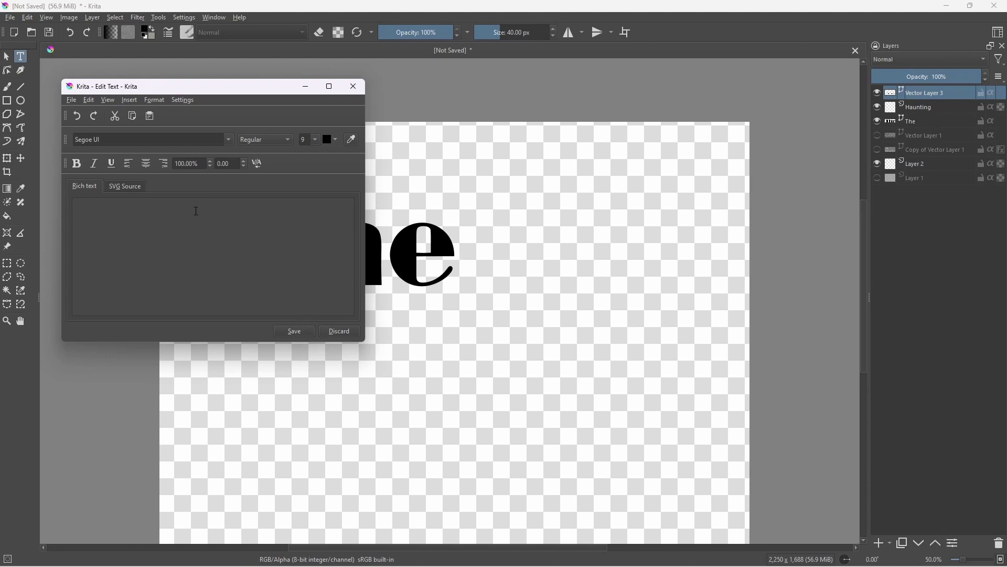
click(295, 332)
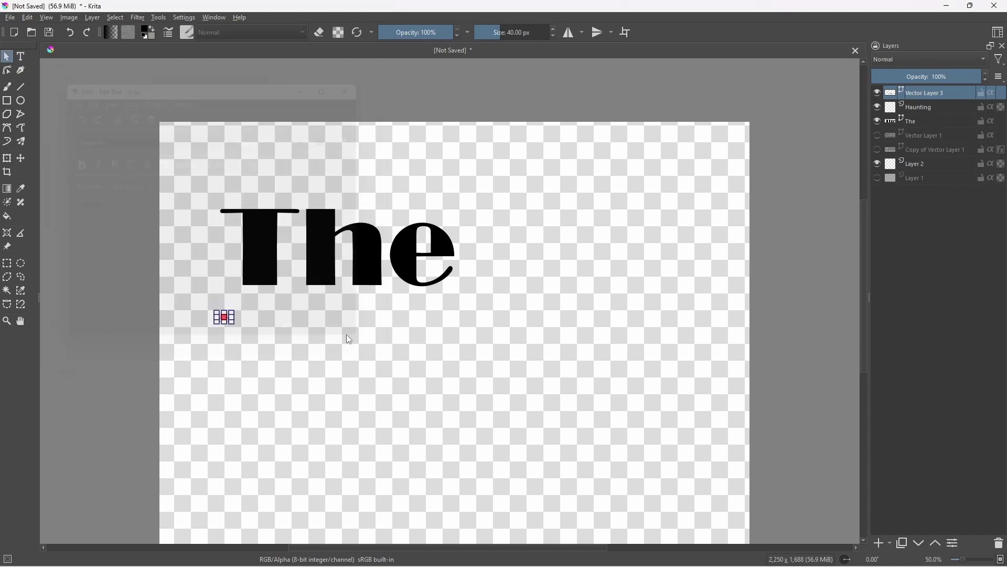
Enlarge the small "Haunting" text and change its font to Broadway
scroll(201, 310, up, 5)
drag(344, 340, 354, 309)
key(ctrl+t)
double_click(328, 313)
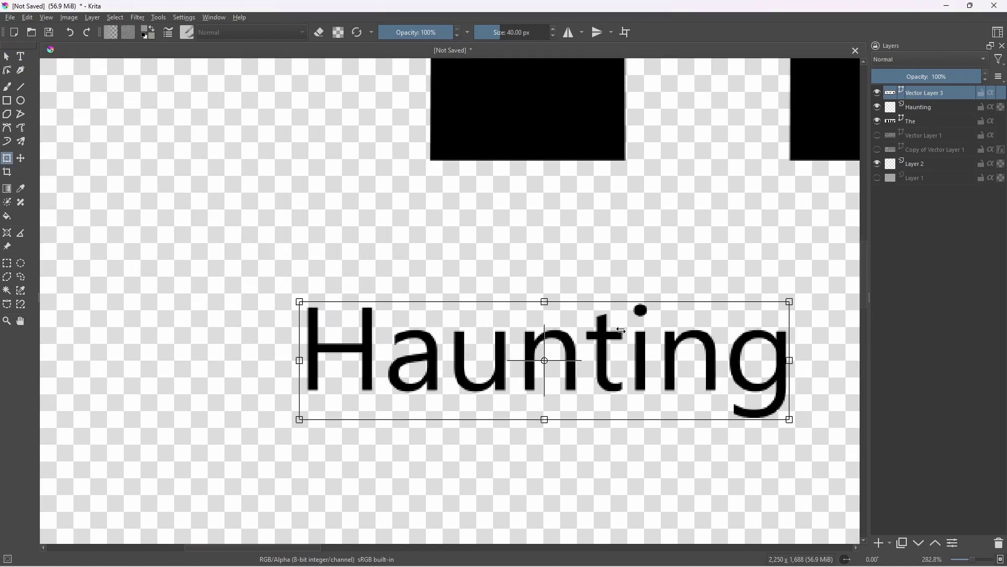
click(295, 331)
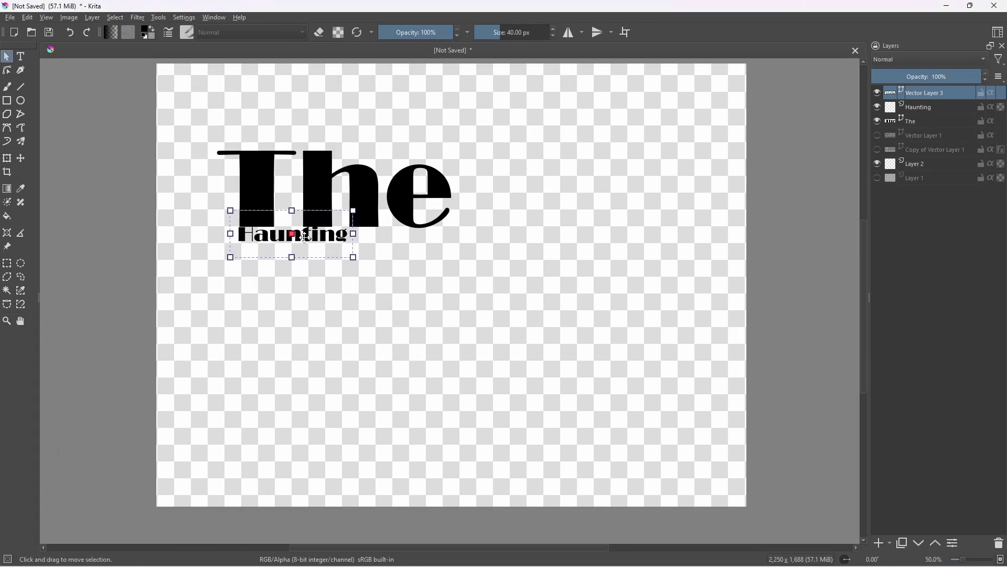
Scale "Haunting" up to span most of the canvas width and position it directly below "The"
click(4, 158)
drag(347, 242, 623, 302)
drag(484, 259, 468, 258)
On a new paint layer, draw a pale pink vertical line along the left edge of both title words
click(879, 542)
scroll(220, 177, up, 2)
drag(219, 178, 265, 165)
click(20, 86)
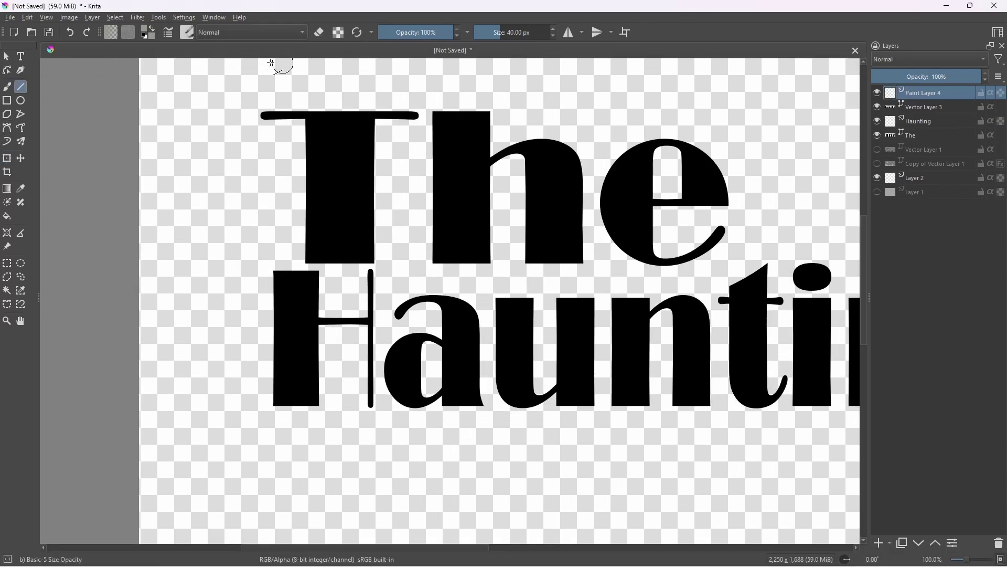
click(150, 31)
click(183, 18)
click(521, 180)
click(614, 190)
click(564, 406)
drag(252, 95, 251, 501)
Rename the pink line's layer as guideline and the vector layer holding the second word as Haunting
click(6, 158)
double_click(924, 93)
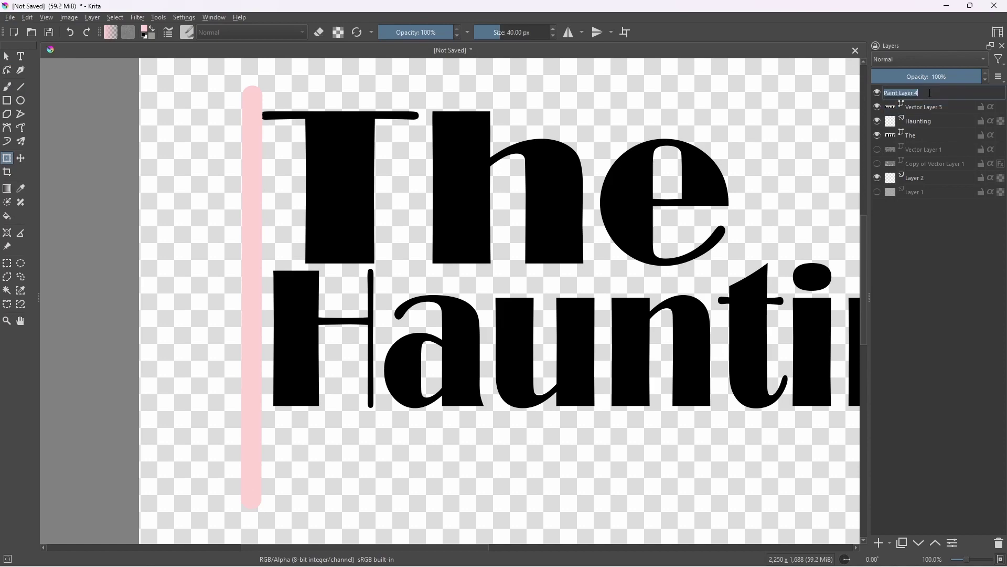
double_click(920, 108)
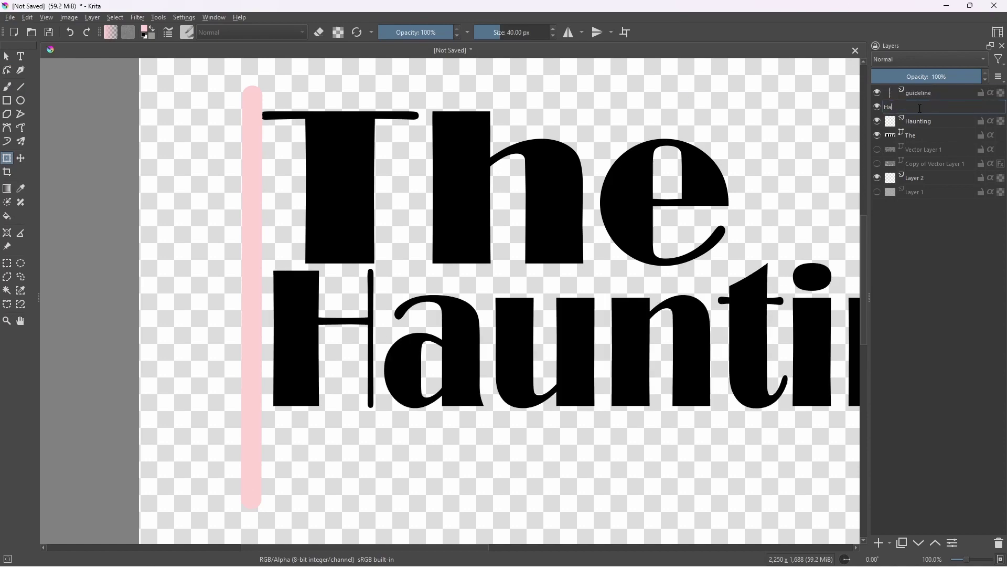
key(Return)
Delete the empty Haunting paint layer
right_click(890, 121)
click(884, 202)
key(space)
Nudge the guideline left until its edge just meets the crossbar of the "T"
click(919, 92)
key(Left)
key(Left)
key(Left)
key(Left)
scroll(196, 87, up, 5)
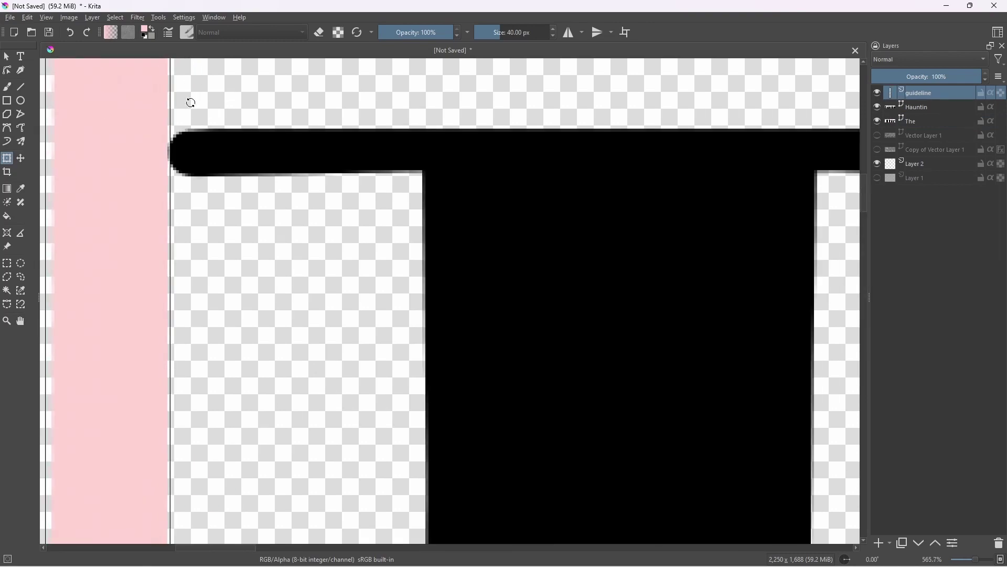
scroll(189, 101, down, 5)
scroll(432, 291, up, 4)
Try to position "Haunting" against the guideline and tilt it slightly counterclockwise
click(922, 107)
ctrl+scroll(562, 355, up, 4)
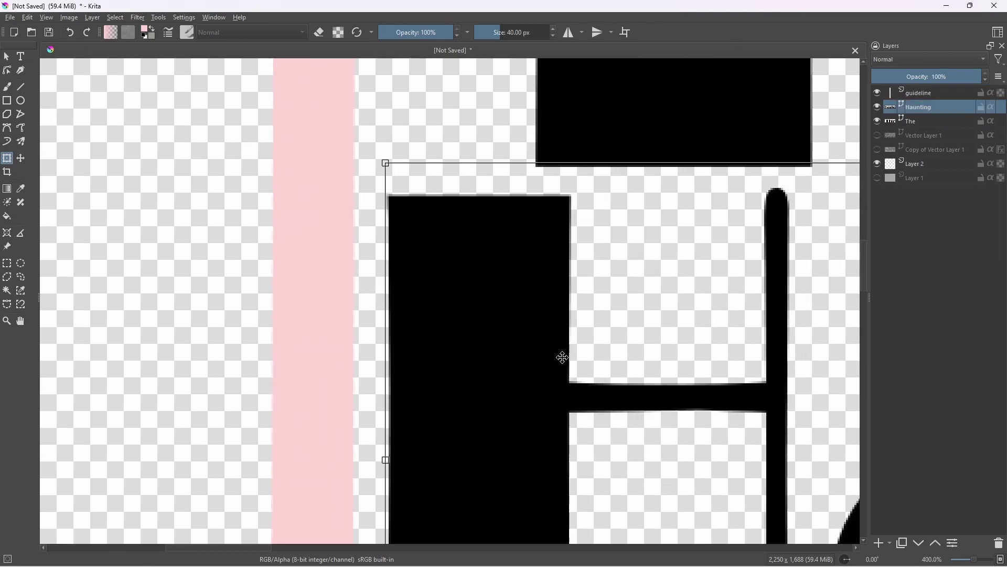
ctrl+scroll(438, 311, down, 10)
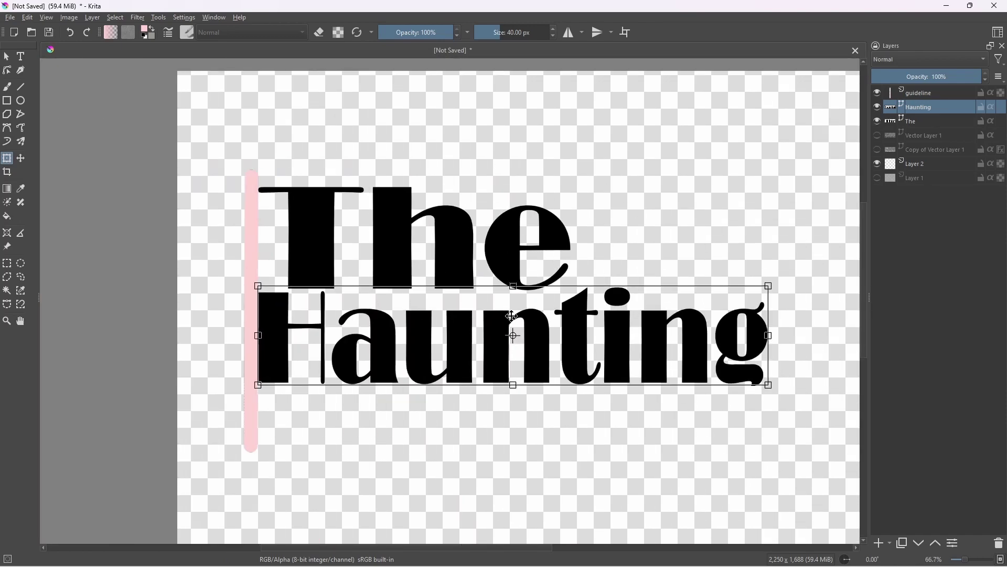
drag(512, 316, 513, 314)
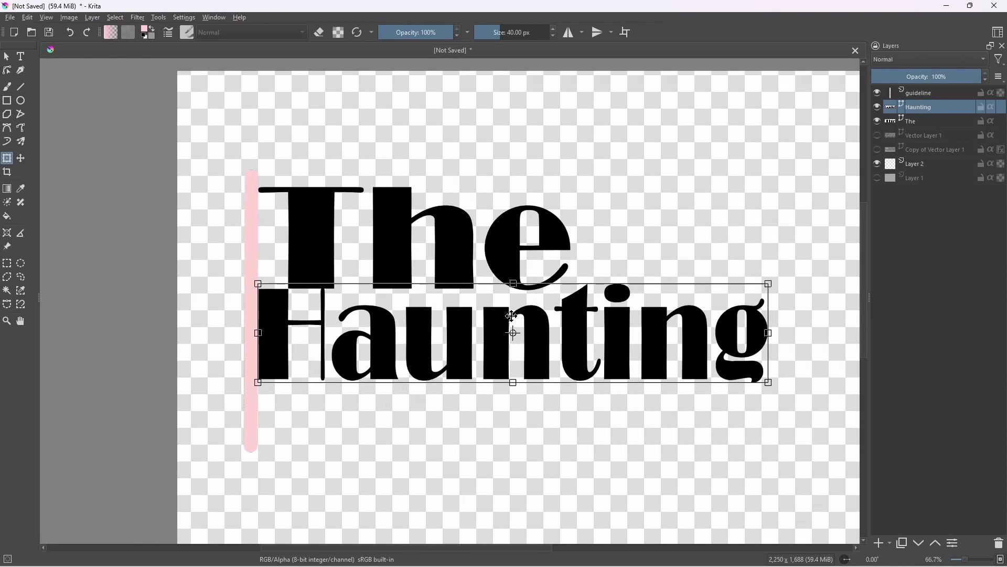
drag(336, 300, 321, 282)
drag(538, 270, 556, 261)
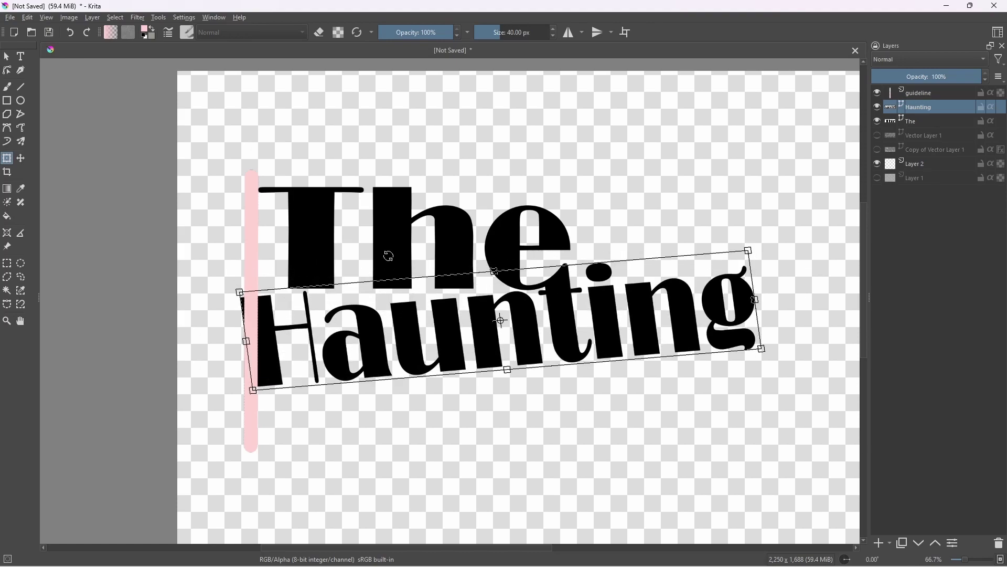
Undo the last moves and rotation of "Haunting"
key(ctrl+z)
key(ctrl+z)
key(ctrl+z)
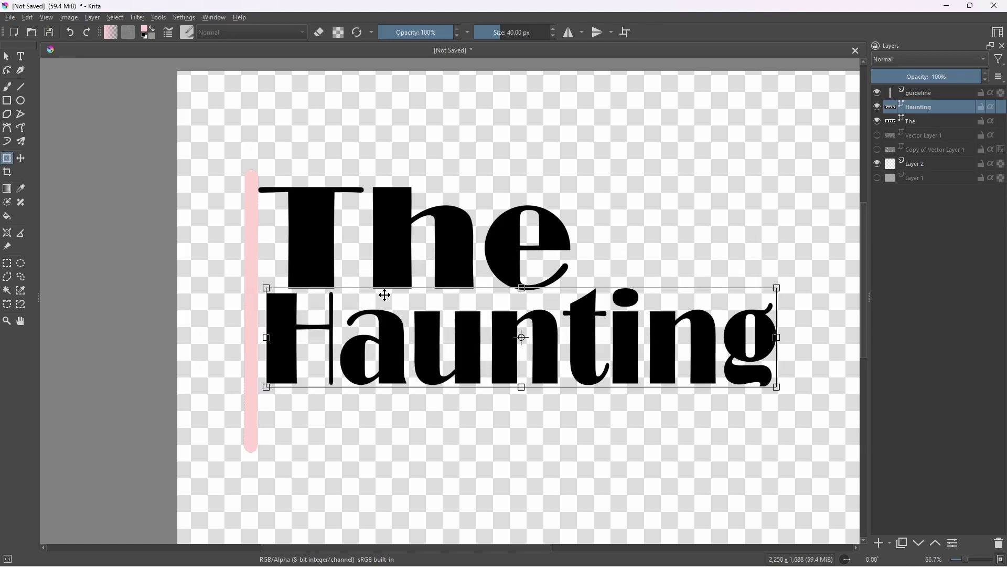
Move "Haunting" left and up so its "H" sits flush with the guideline beneath "The"
drag(385, 294, 375, 295)
scroll(254, 303, up, 6)
drag(433, 280, 433, 264)
scroll(433, 264, down, 6)
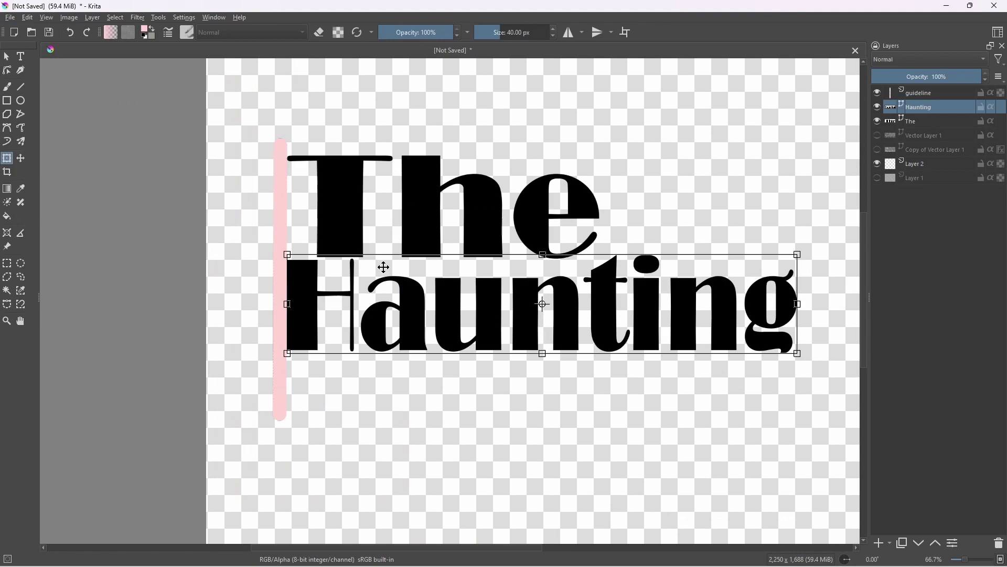
Nudge "Haunting" down in small increments to leave a narrow gap below "The"
drag(641, 198, 539, 193)
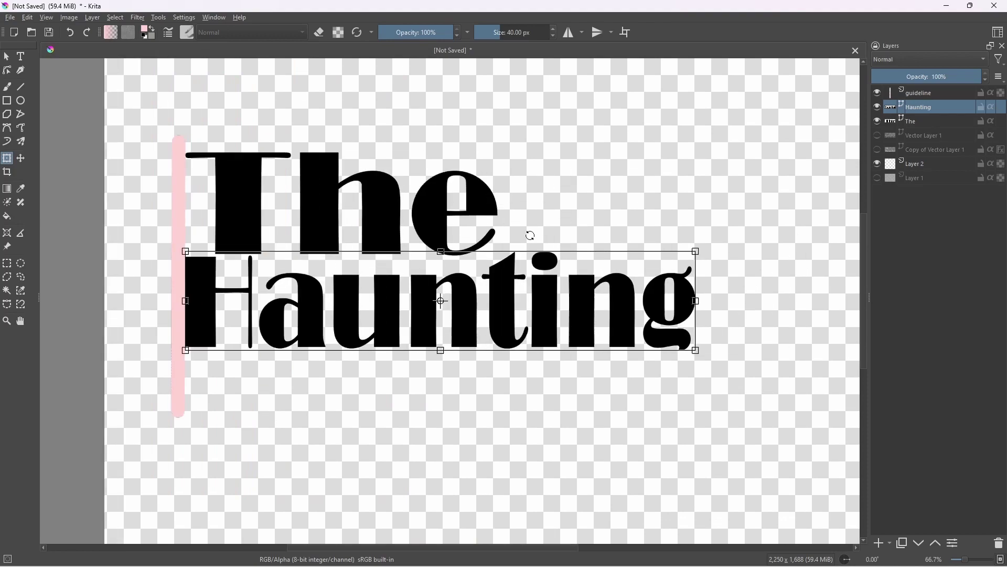
key(Down)
key(Down)
key(Down)
key(Down)
key(Down)
key(Down)
key(Down)
key(Down)
key(Down)
key(Down)
key(Down)
key(Down)
key(Down)
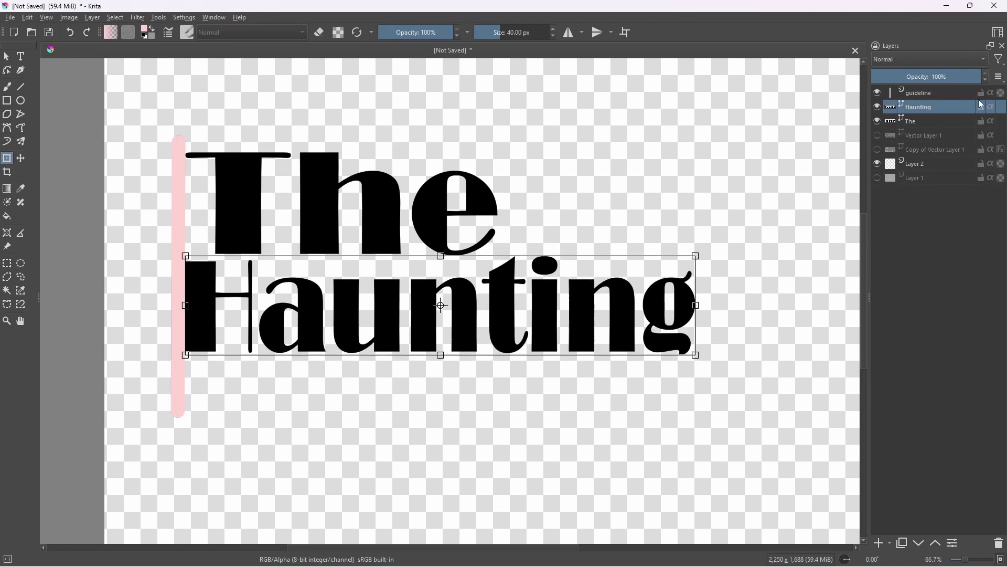
Lock the guideline layer and hide Layer 2, keeping Layer 1 hidden
click(940, 94)
click(454, 324)
click(982, 93)
click(878, 163)
click(878, 178)
drag(572, 257, 645, 278)
click(877, 178)
click(912, 107)
click(20, 56)
key(Return)
click(330, 139)
click(336, 194)
click(340, 331)
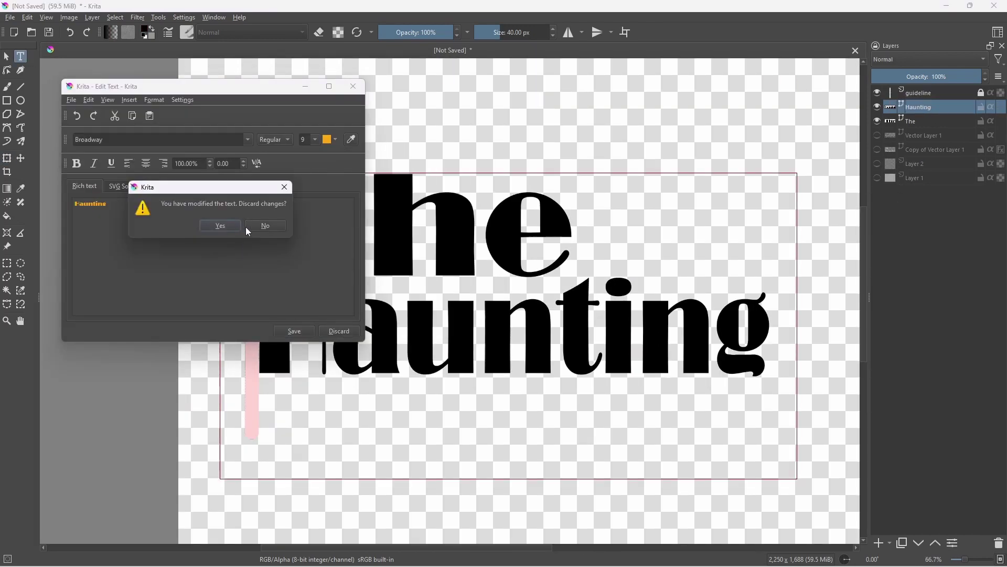
click(239, 226)
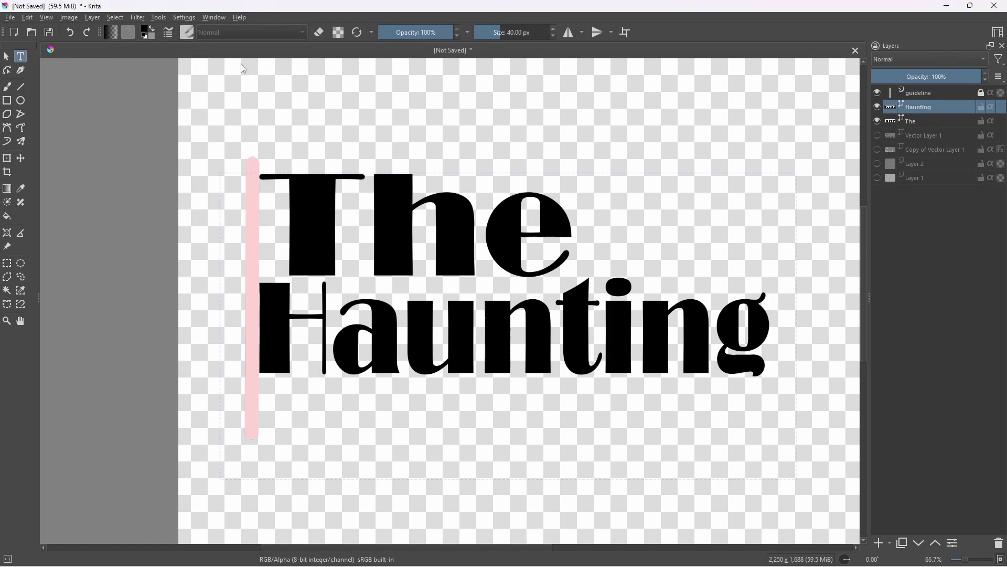
click(71, 19)
mouse_move(88, 19)
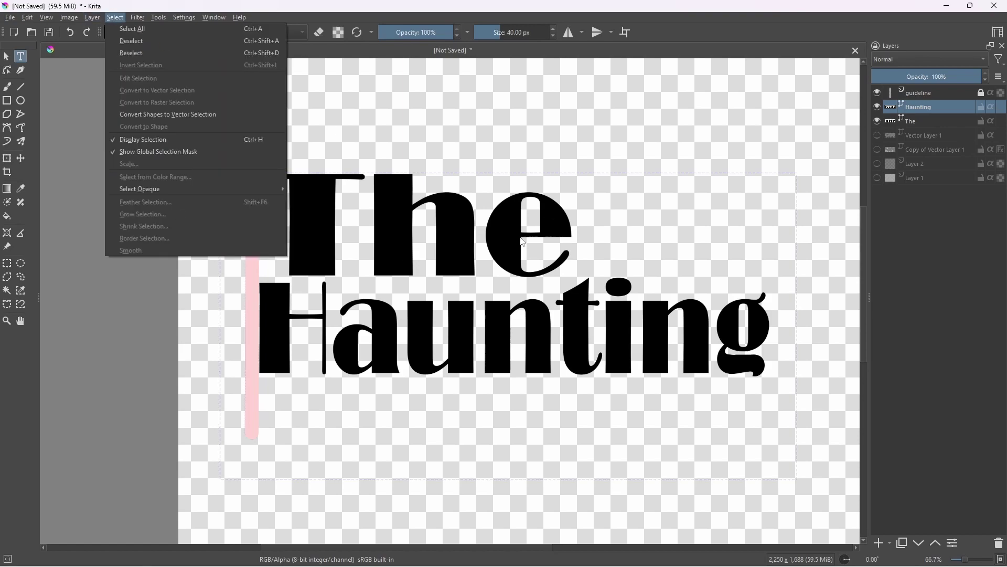
click(230, 16)
drag(326, 214, 272, 216)
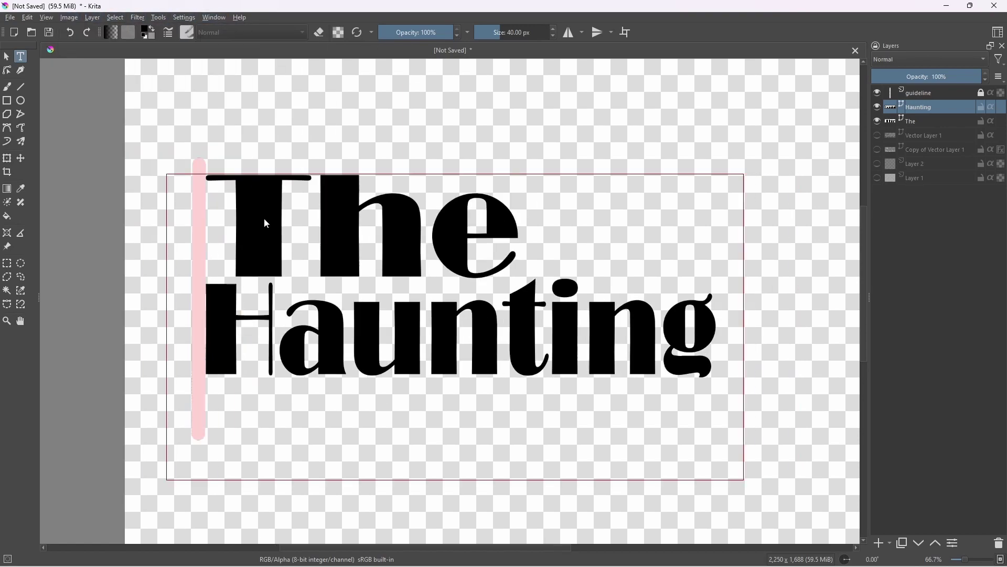
scroll(278, 180, up, 5)
scroll(603, 194, down, 4)
drag(603, 193, 560, 170)
Enable a Gradient Overlay in the layer style of the Haunting layer
click(70, 17)
mouse_move(90, 18)
click(127, 218)
click(293, 206)
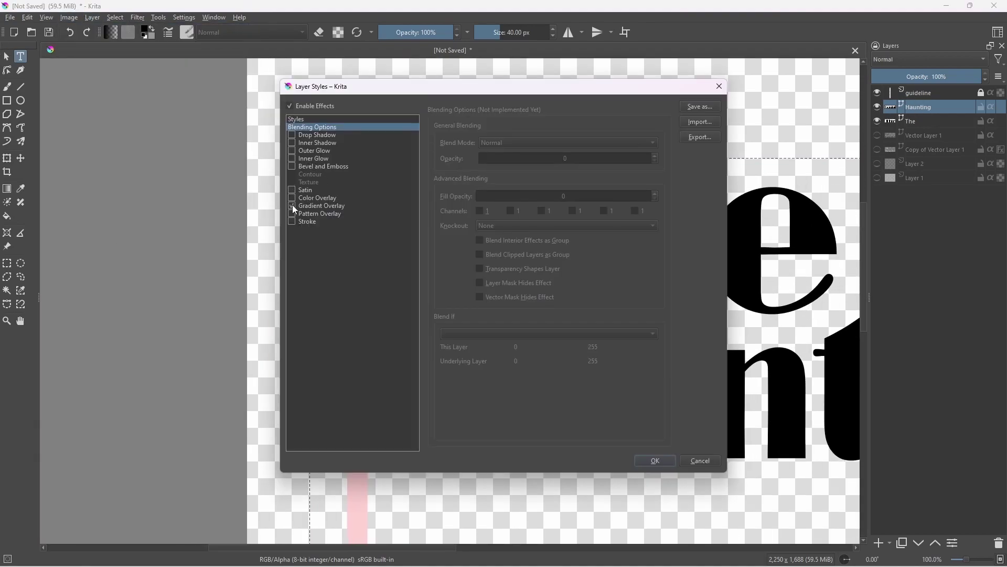
drag(357, 86, 77, 66)
click(45, 186)
Try a yellow-to-red custom stop gradient for the "Haunting" overlay and apply the layer style
click(279, 153)
scroll(251, 220, down, 4)
click(322, 154)
click(322, 153)
scroll(247, 263, down, 3)
click(240, 321)
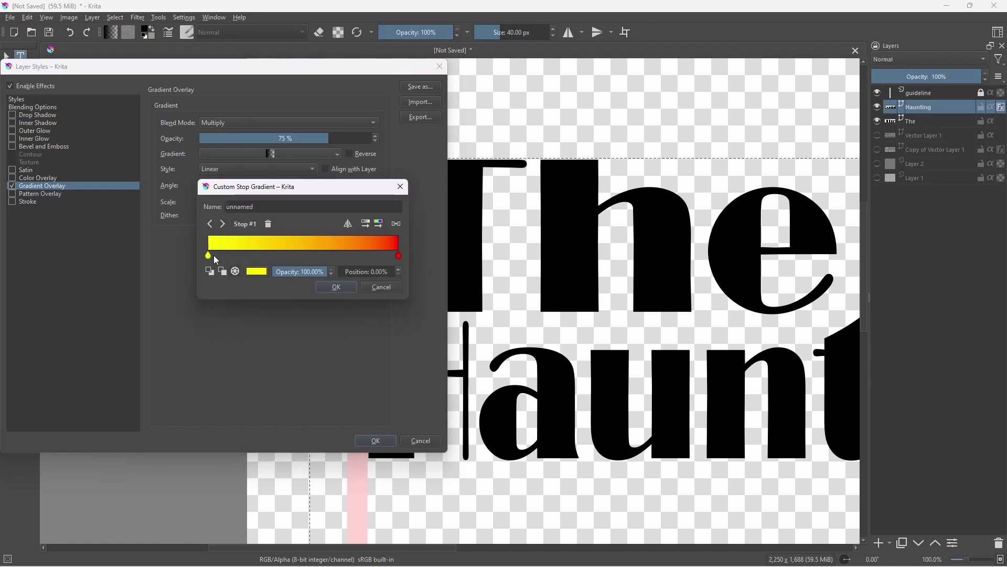
click(335, 286)
click(329, 260)
click(289, 123)
click(368, 441)
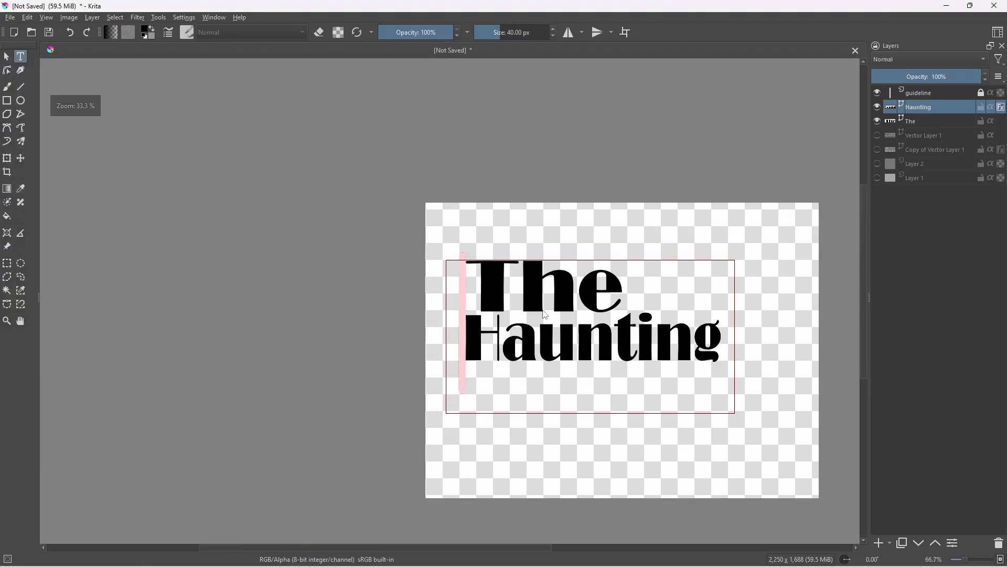
scroll(544, 312, up, 2)
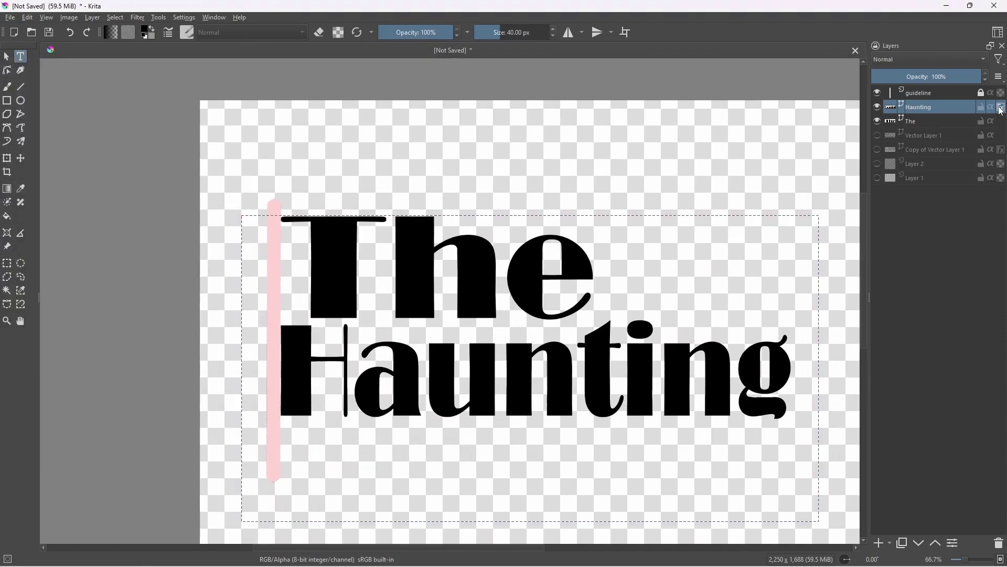
Choose a green gradient as the current gradient
click(115, 34)
click(181, 126)
click(133, 207)
click(237, 184)
click(230, 158)
click(108, 33)
click(315, 238)
click(93, 18)
click(420, 191)
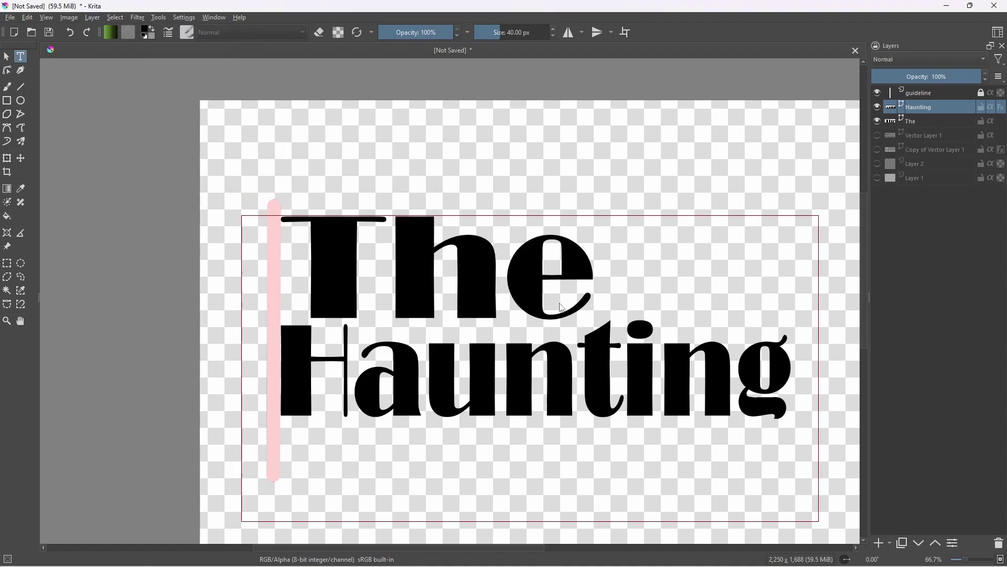
scroll(608, 239, up, 1)
scroll(525, 235, down, 1)
scroll(525, 234, up, 1)
scroll(378, 184, down, 1)
scroll(470, 243, up, 5)
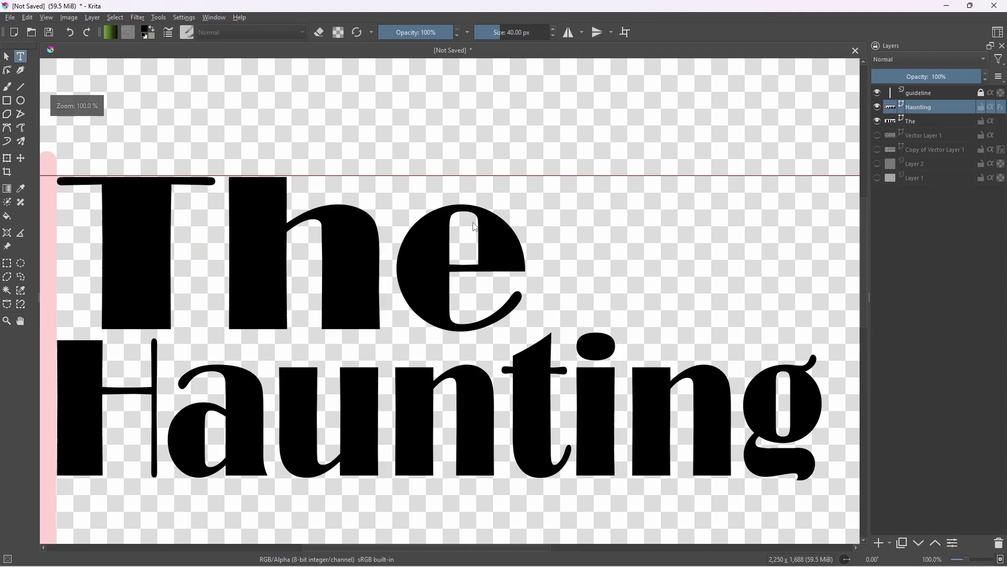
scroll(462, 241, down, 5)
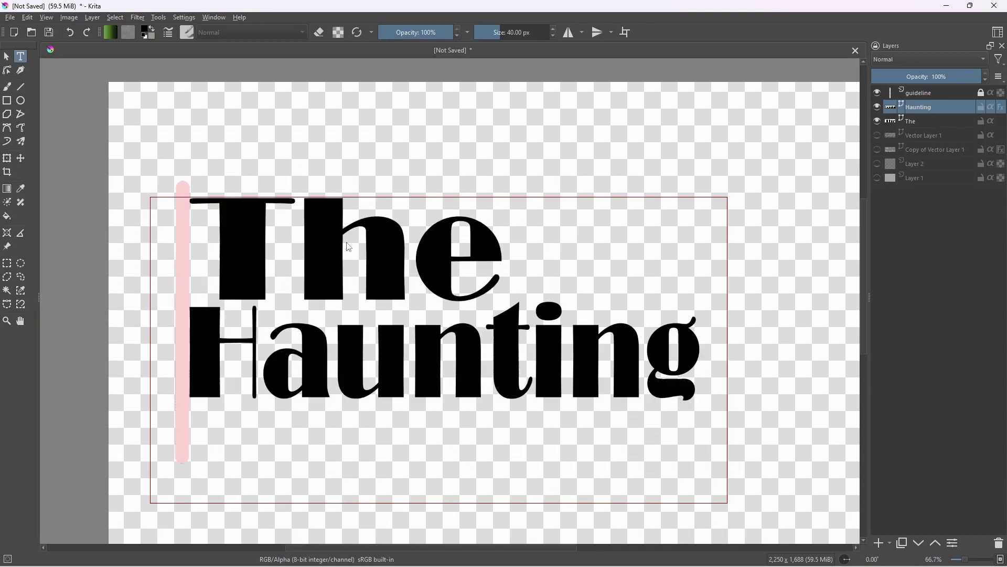
scroll(349, 247, up, 2)
scroll(305, 301, down, 1)
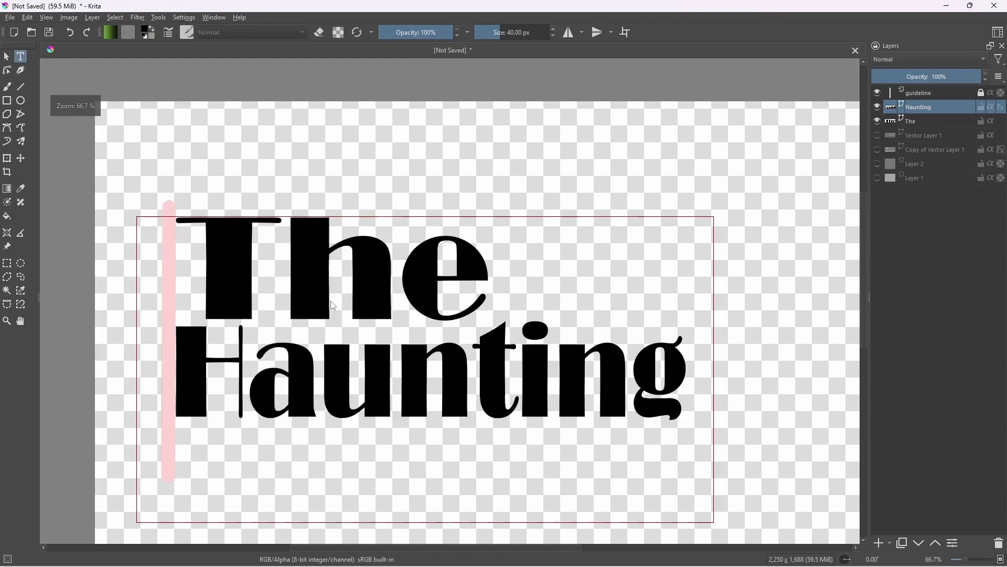
Duplicate the The layer, place the copy beneath the original, and rename it The "white"
click(914, 122)
key(ctrl+j)
drag(905, 122, 904, 142)
double_click(919, 135)
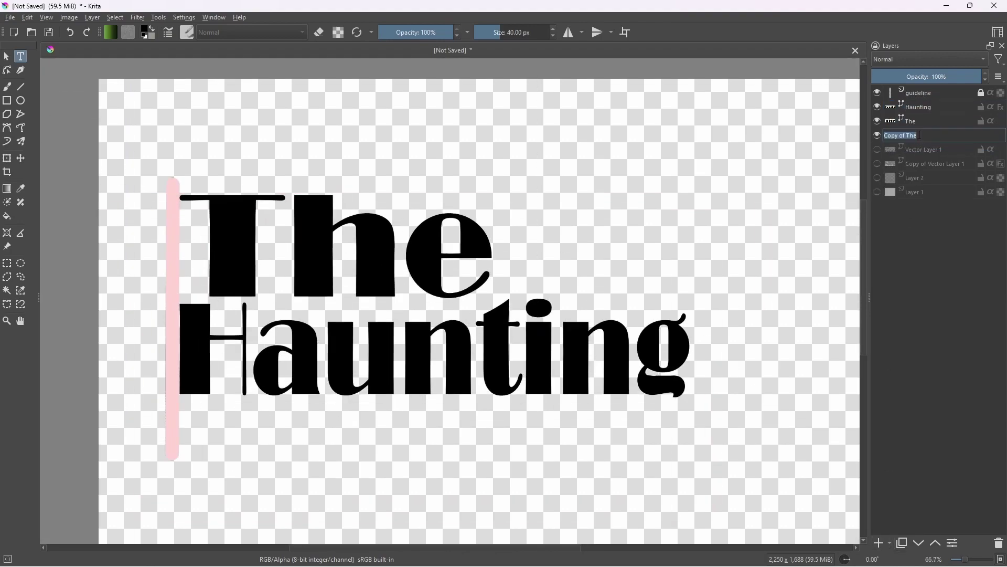
text(The "white")
key(Return)
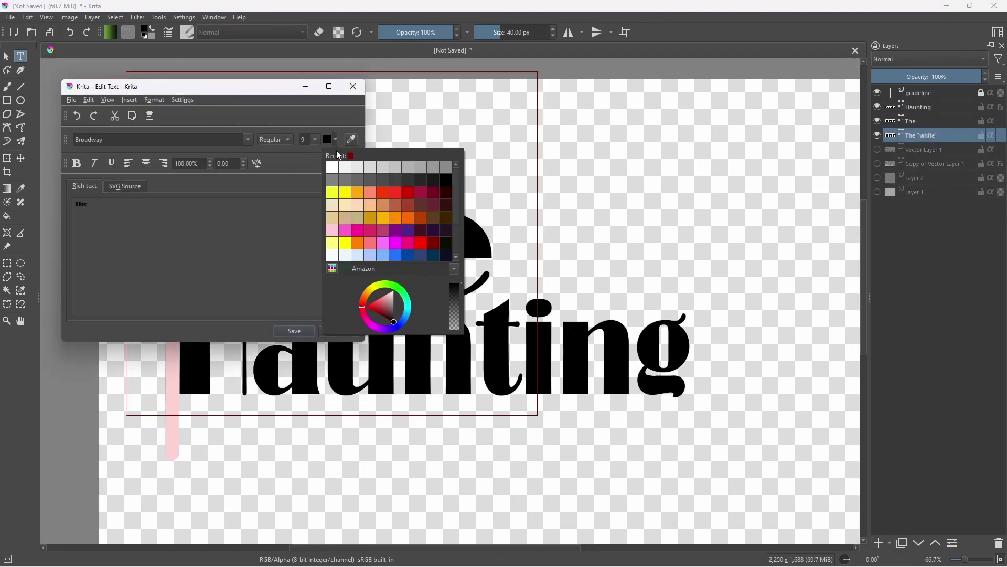
Recolor the copied "The" text white and offset it slightly right behind the black lettering
click(336, 152)
click(301, 332)
scroll(490, 272, up, 4)
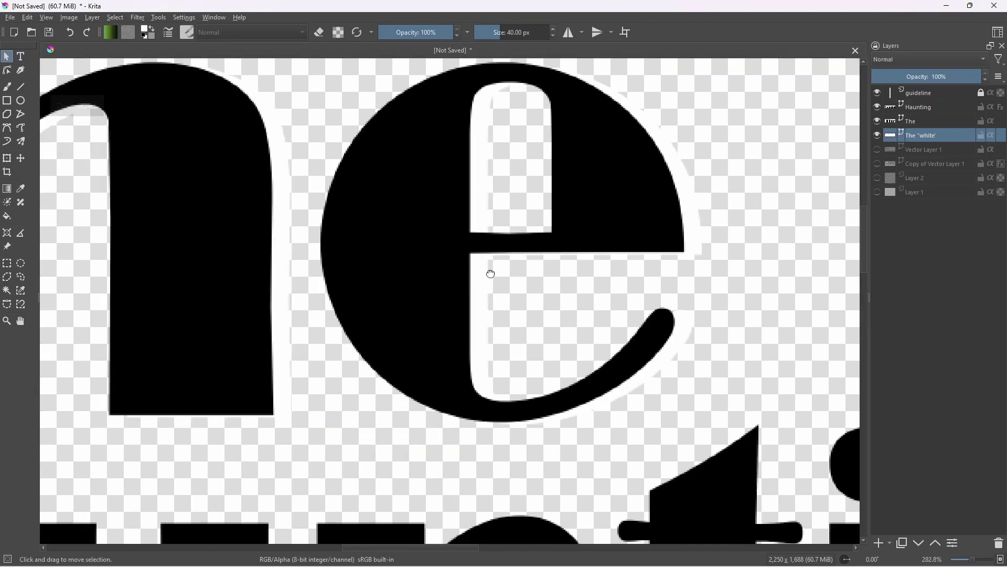
drag(400, 265, 448, 245)
scroll(533, 190, down, 3)
drag(516, 198, 467, 170)
Duplicate the Haunting layer and rename the copy beneath it Haunting 'white'
click(919, 107)
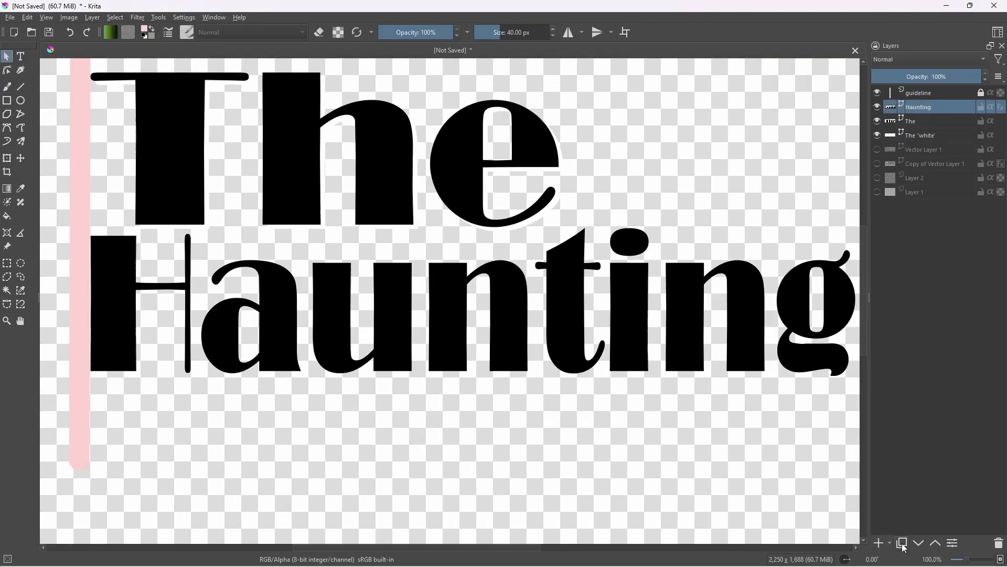
click(902, 543)
double_click(925, 121)
text(H)
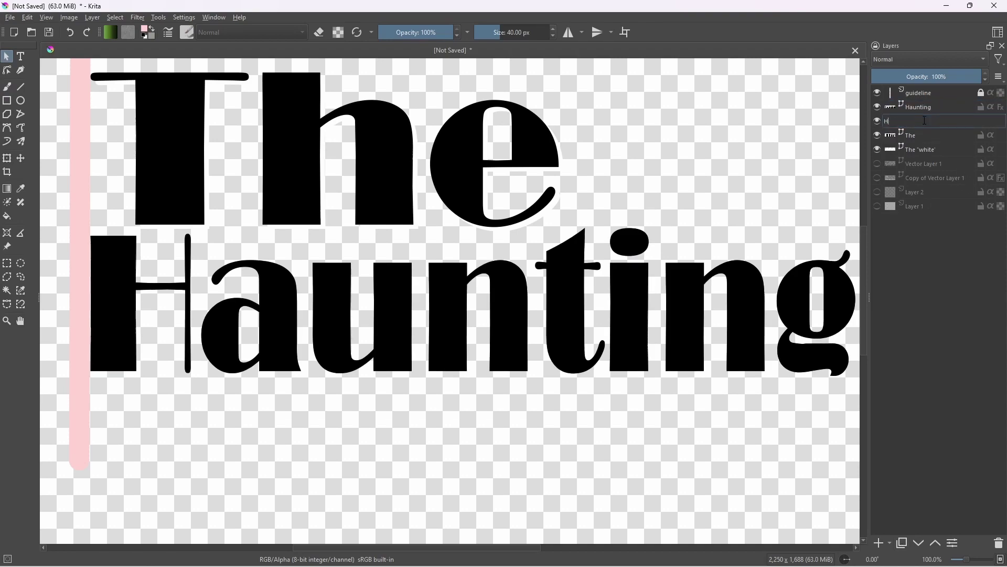
key(Return)
double_click(919, 121)
key(Return)
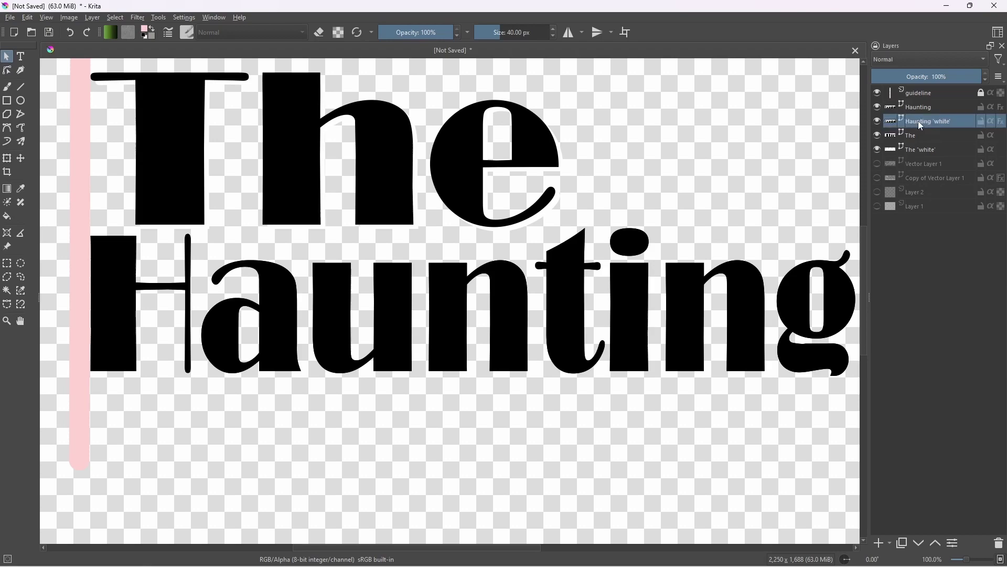
Recolor the copied "Haunting" text white and offset it slightly right behind the black lettering
double_click(335, 287)
click(296, 331)
scroll(328, 301, down, 3)
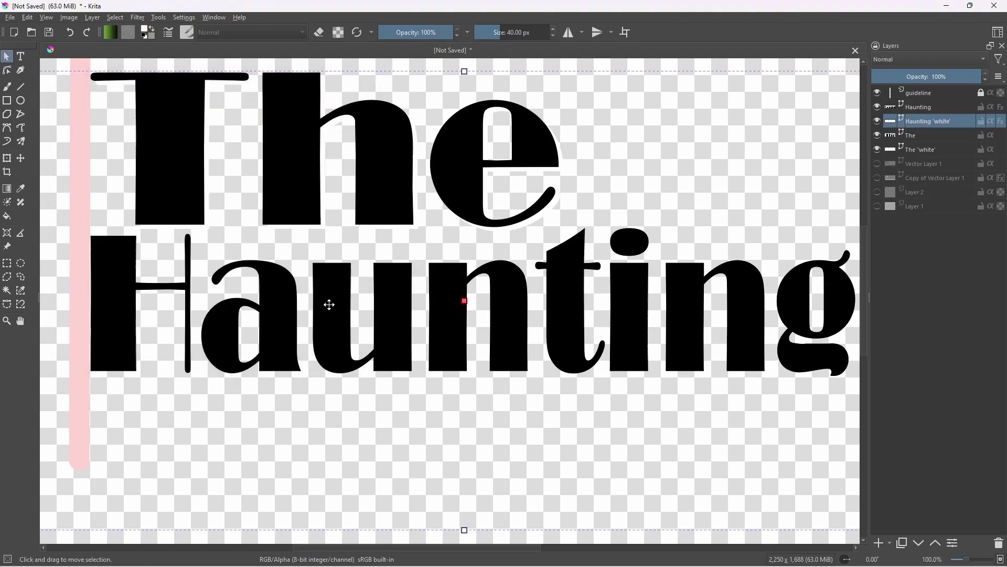
scroll(329, 301, up, 5)
drag(396, 279, 443, 273)
drag(802, 233, 498, 214)
scroll(499, 214, down, 4)
scroll(501, 225, up, 2)
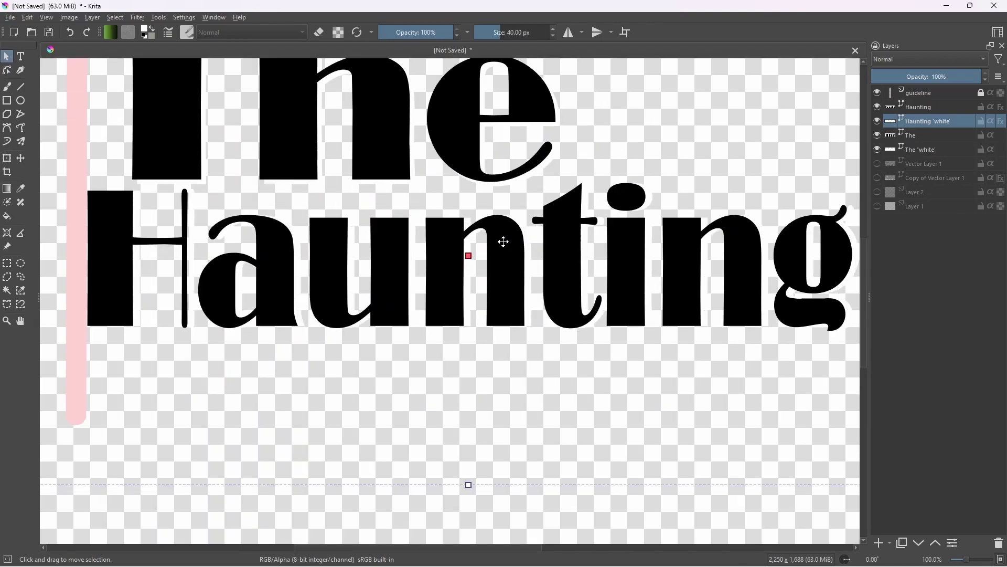
Fine-tune the white "Haunting" copy's position behind the black word with small nudges
key(Down)
key(Left)
key(Right)
key(Left)
key(Up)
scroll(504, 241, down, 2)
scroll(452, 171, up, 2)
click(920, 149)
click(913, 135)
click(923, 122)
key(Up)
key(Up)
key(Down)
Nudge the white "The" copy up slightly behind the black word
click(919, 151)
click(924, 121)
click(919, 93)
click(920, 150)
key(Up)
scroll(442, 226, down, 2)
drag(564, 204, 337, 232)
scroll(470, 236, up, 2)
scroll(588, 245, down, 1)
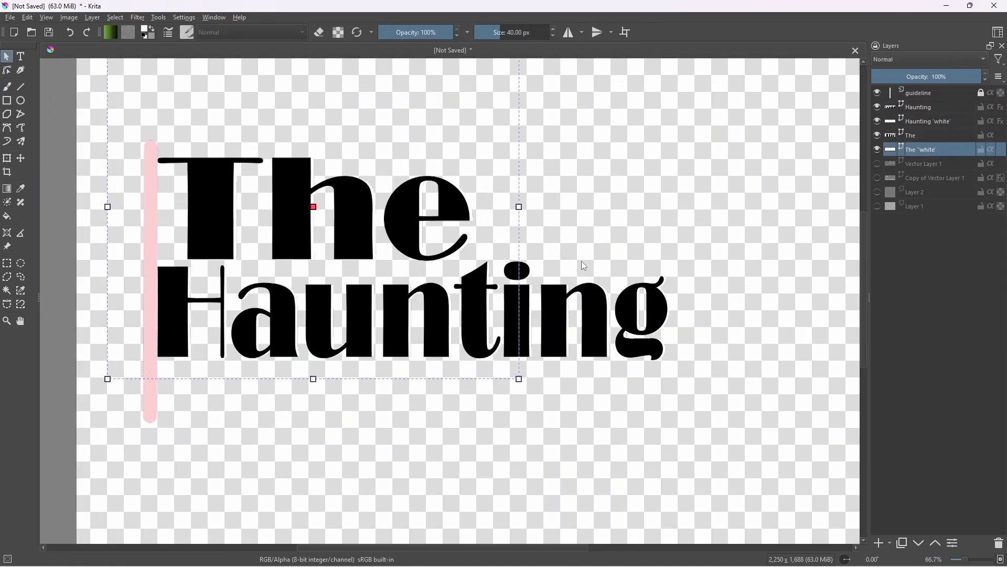
drag(605, 312, 642, 352)
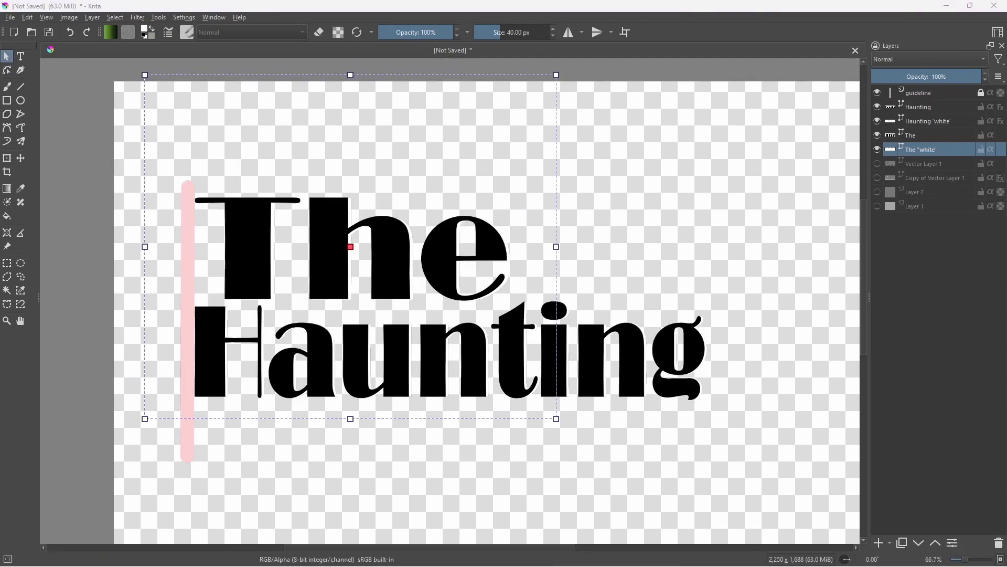
Group the The layer with its The "white" copy
click(916, 139)
right_click(917, 140)
mouse_move(861, 276)
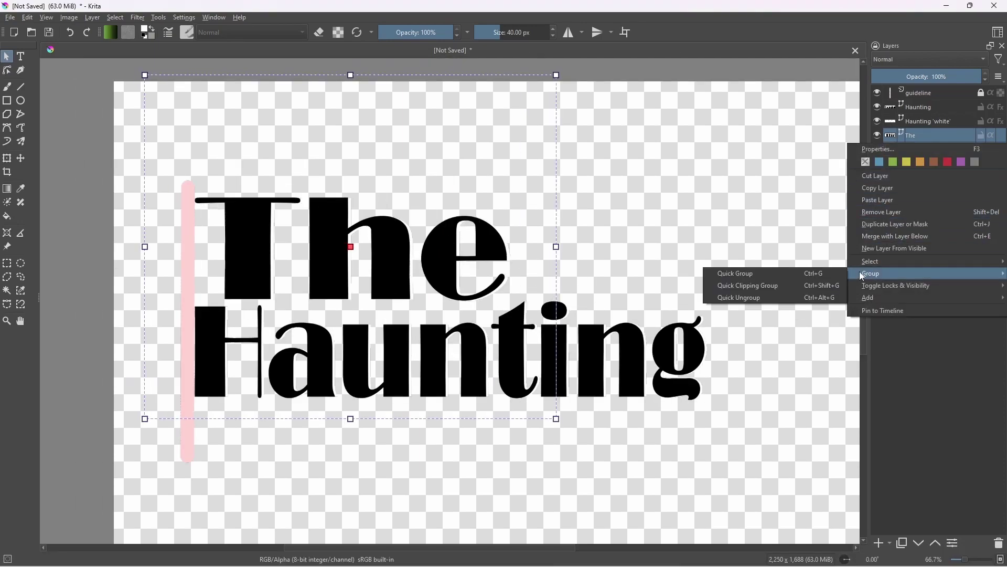
click(750, 273)
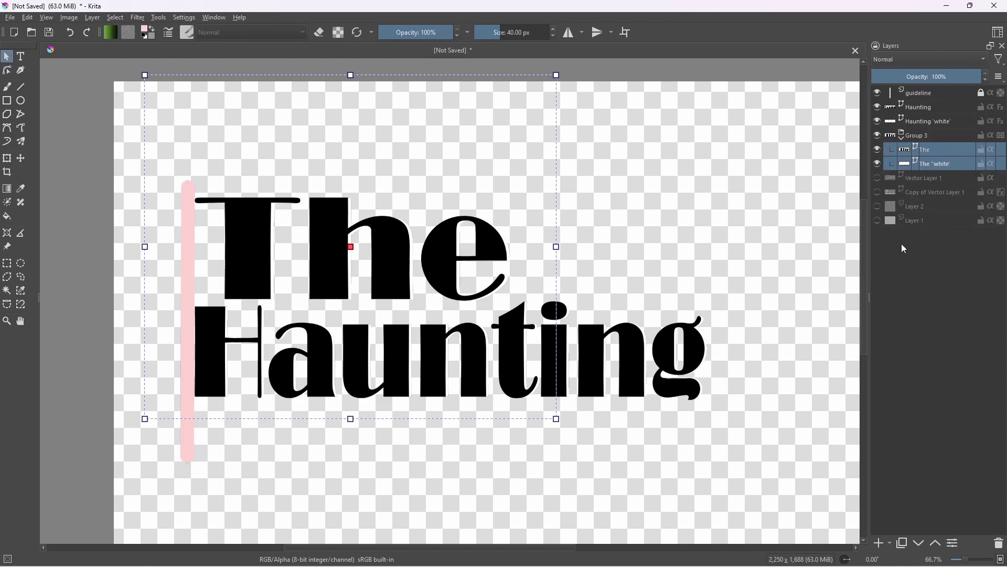
Rename Group 3, which holds the two The layers, as Word: "THE"
double_click(913, 136)
text(H)
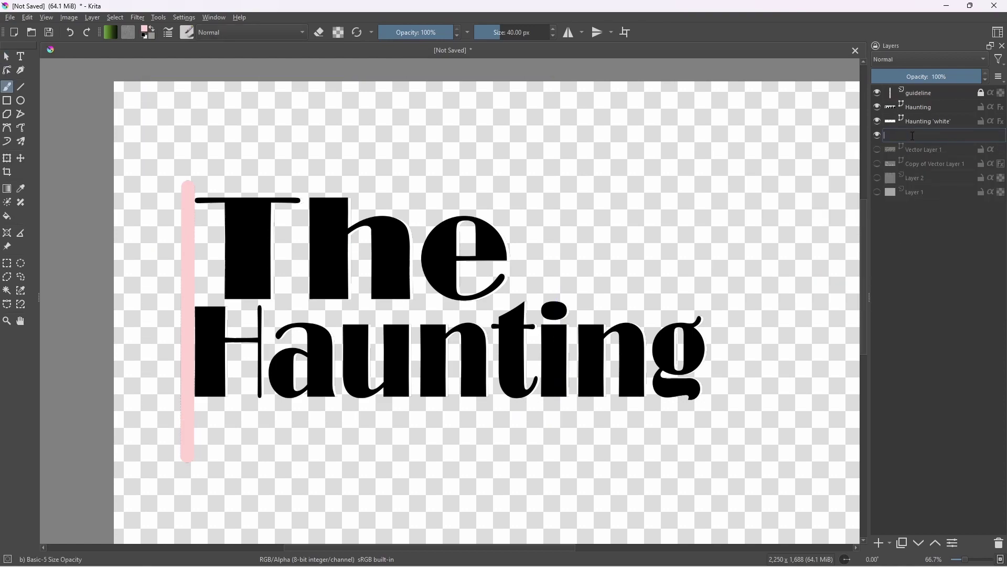
text(Word: "THE")
Group the Haunting layer with its white copy and name the new group Word: "THE"
click(914, 120)
ctrl+click(923, 107)
right_click(922, 105)
mouse_move(873, 235)
click(798, 237)
double_click(915, 109)
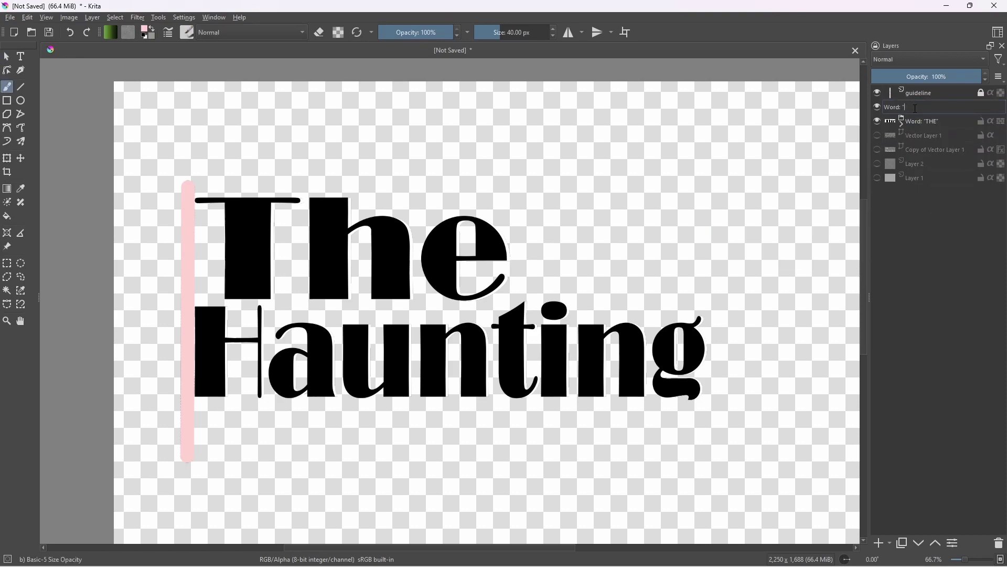
Hide the guideline layer
click(877, 93)
drag(549, 202, 569, 143)
scroll(603, 175, down, 1)
scroll(588, 188, up, 2)
drag(535, 184, 449, 183)
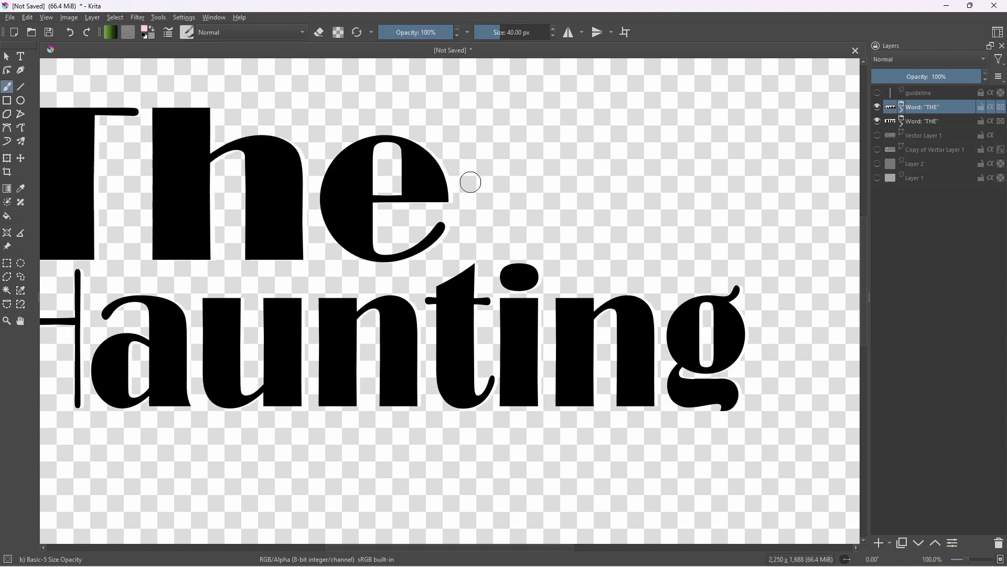
Insert the octopus-squid image as a new layer, then move, enlarge and slightly rotate it over the lettering
drag(763, 252, 557, 290)
click(420, 246)
scroll(420, 246, down, 2)
click(7, 56)
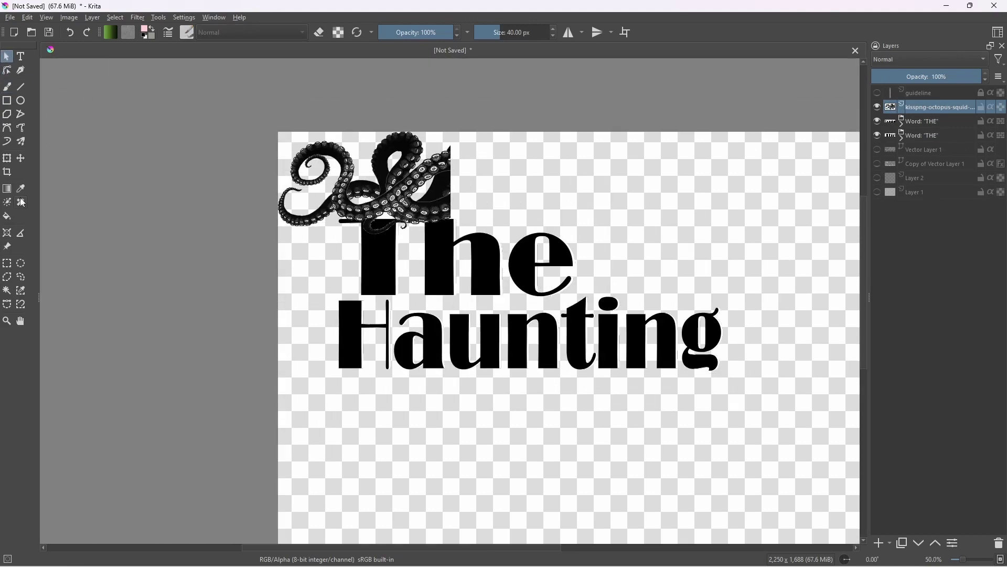
click(7, 158)
drag(368, 194, 684, 213)
drag(583, 146, 776, 265)
drag(609, 210, 567, 272)
scroll(567, 273, up, 3)
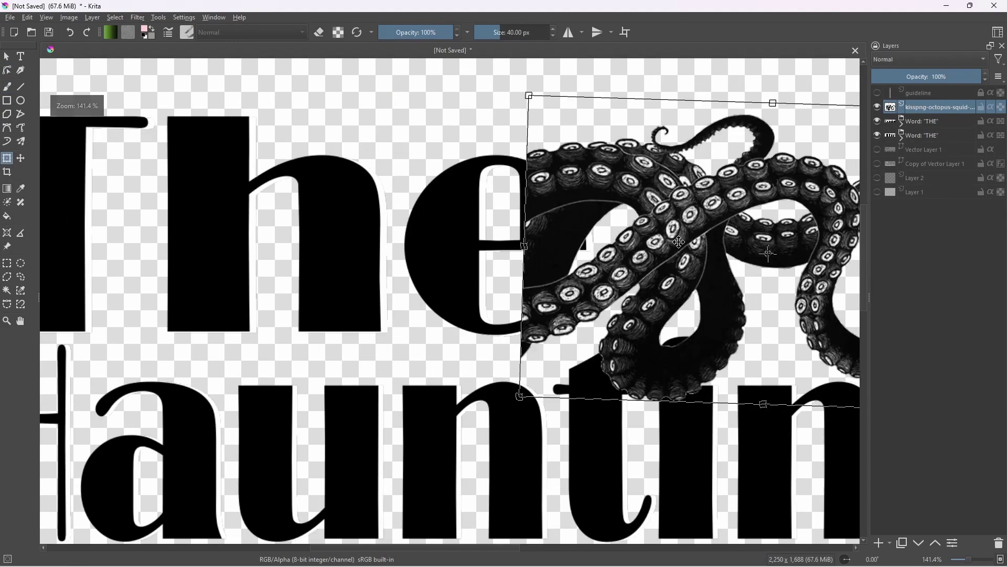
scroll(463, 231, down, 2)
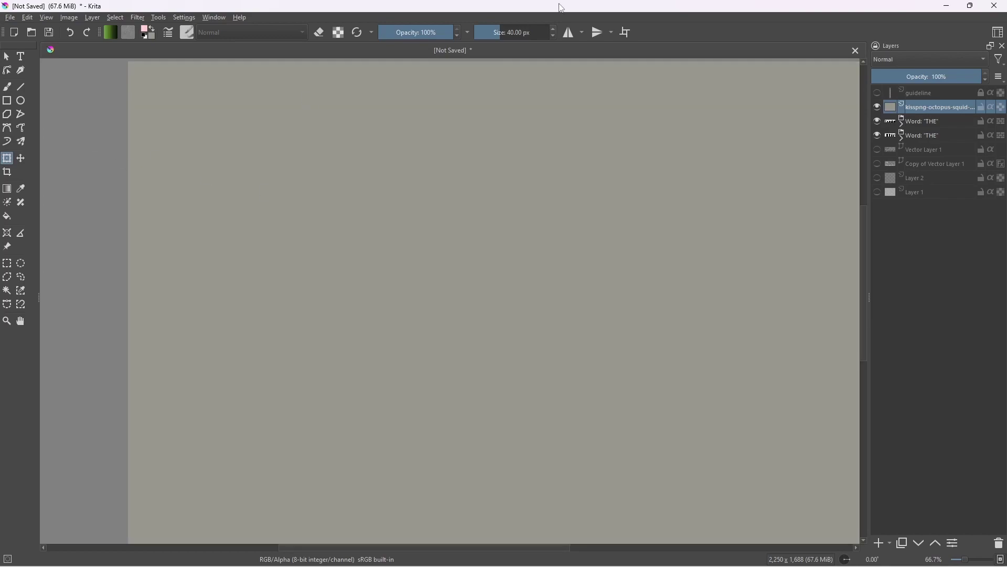
Remove the octopus-squid image layer
right_click(923, 107)
click(890, 190)
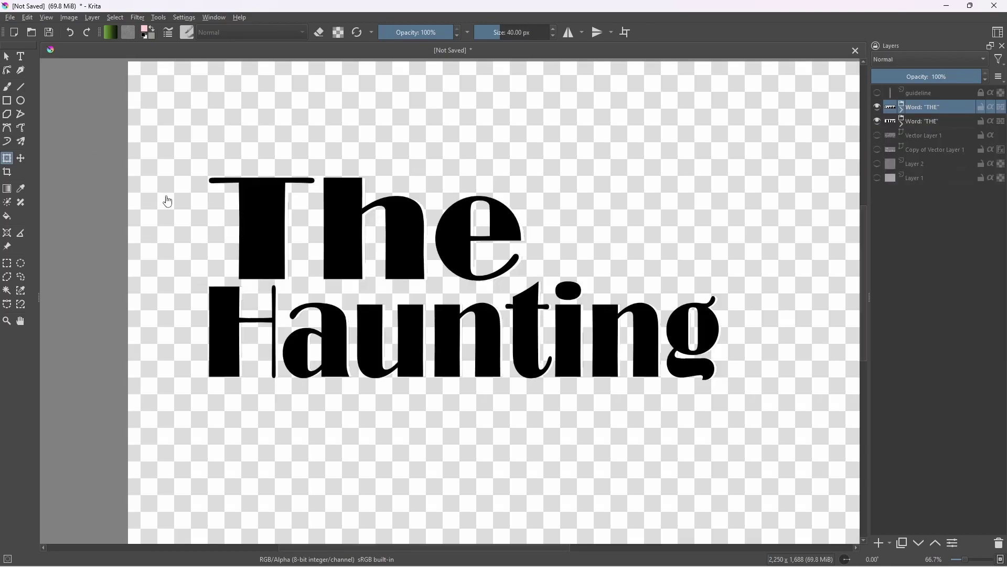
scroll(268, 256, up, 2)
drag(292, 365, 387, 135)
click(7, 128)
scroll(252, 310, up, 3)
click(180, 319)
key(ctrl+z)
key(ctrl+shift+z)
key(ctrl+z)
key(ctrl+shift+z)
scroll(202, 356, down, 2)
Add a paint layer below the two word groups and rename the Haunting group as Word: "HAUNTING"
click(21, 127)
scroll(264, 278, down, 2)
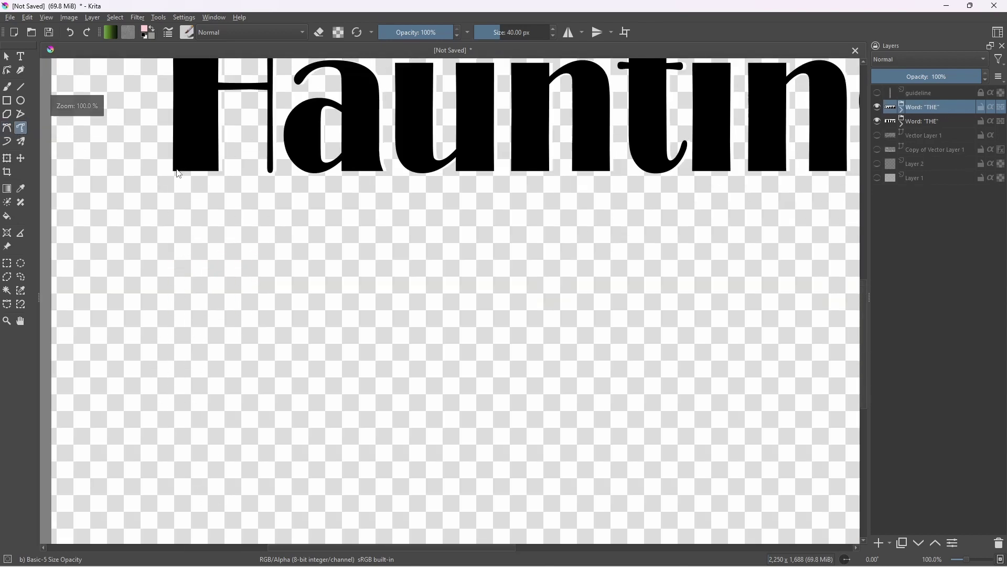
drag(774, 92, 710, 136)
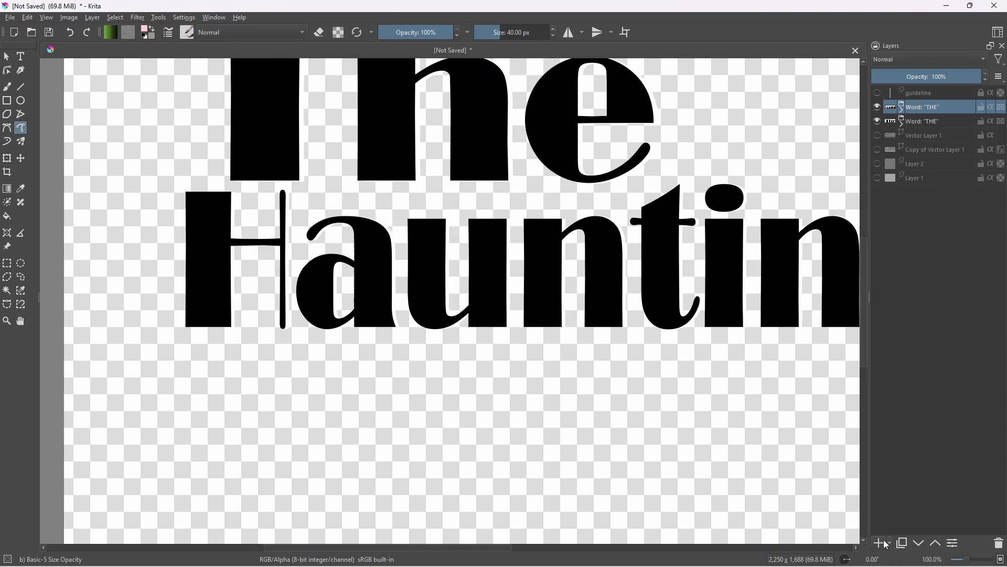
drag(928, 152, 927, 149)
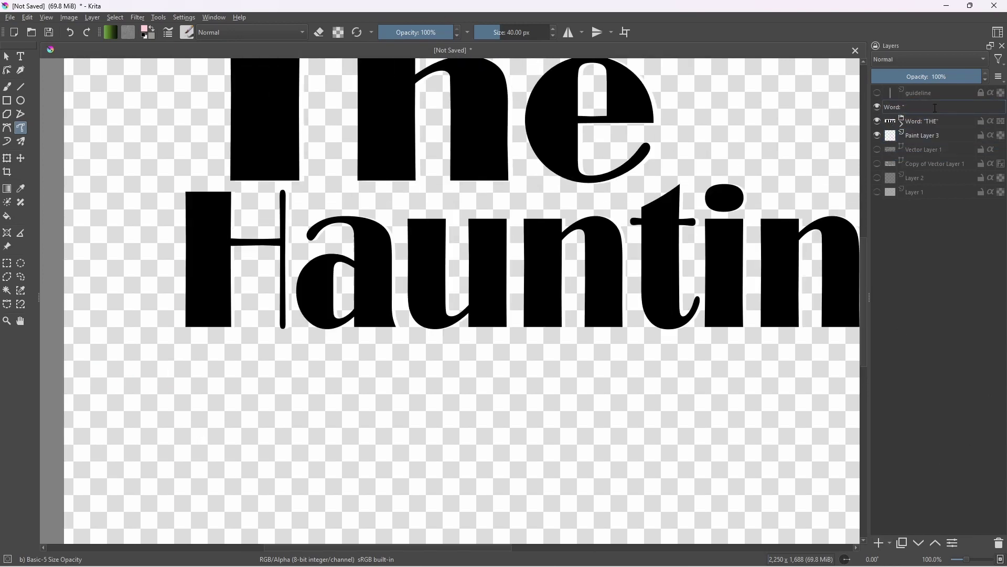
Delete the hidden layers Vector Layer 1, Copy of Vector Layer 1 and Layer 2
click(933, 163)
shift+click(932, 151)
right_click(933, 163)
shift+click(928, 177)
right_click(928, 176)
shift+click(925, 150)
right_click(924, 163)
click(899, 230)
Try a freehand path stroke beneath the H on Paint Layer 3
click(933, 136)
scroll(192, 314, up, 3)
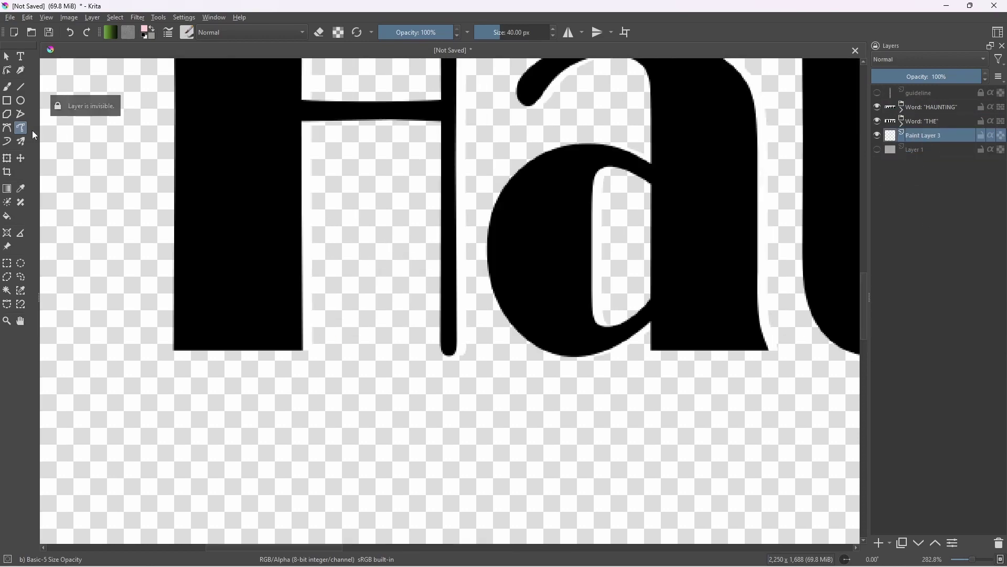
drag(166, 303, 196, 441)
key(ctrl+z)
scroll(197, 329, down, 2)
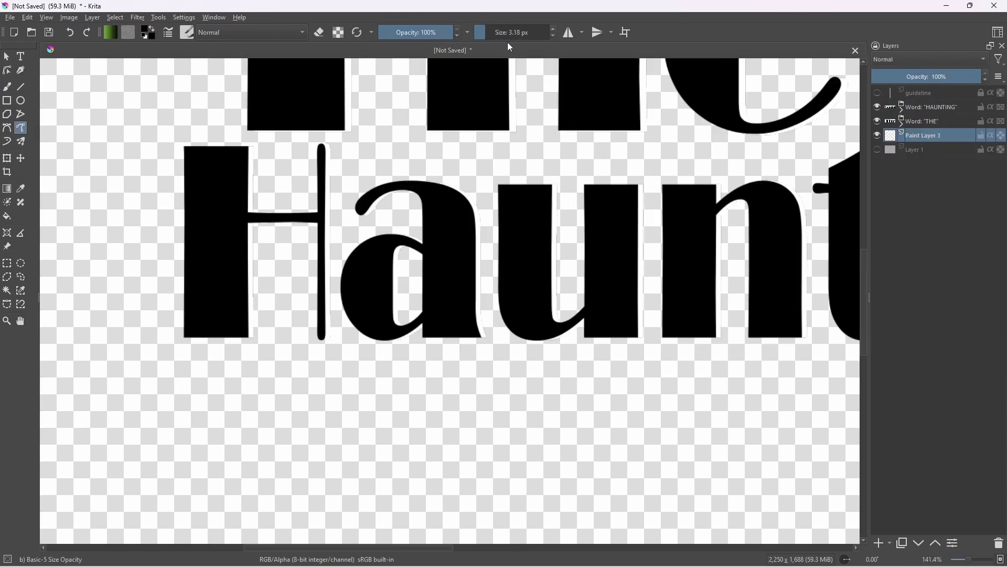
scroll(184, 336, up, 3)
Try several wavy black freehand paths hanging from the base of the H with a 10.20 px brush
mouse_move(183, 337)
mouse_down()
mouse_move(292, 132)
mouse_move(187, 512)
mouse_up()
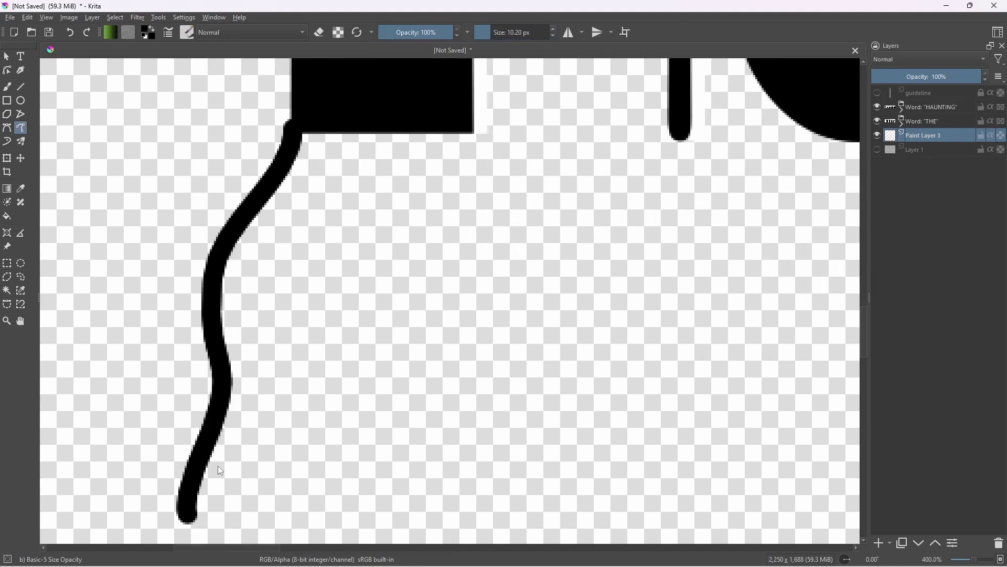
scroll(312, 244, down, 4)
key(ctrl+z)
scroll(315, 344, down, 2)
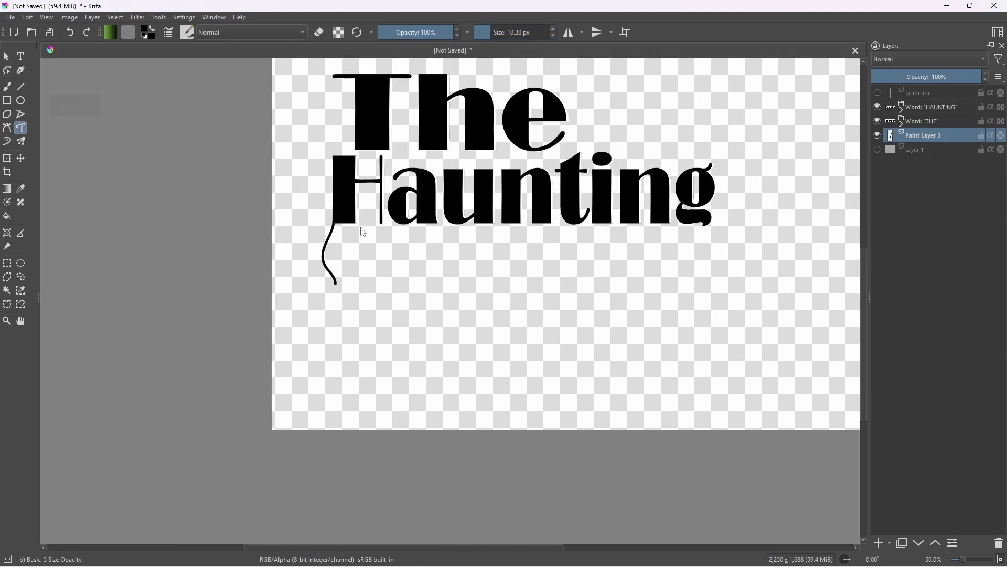
scroll(286, 298, up, 3)
key(ctrl+z)
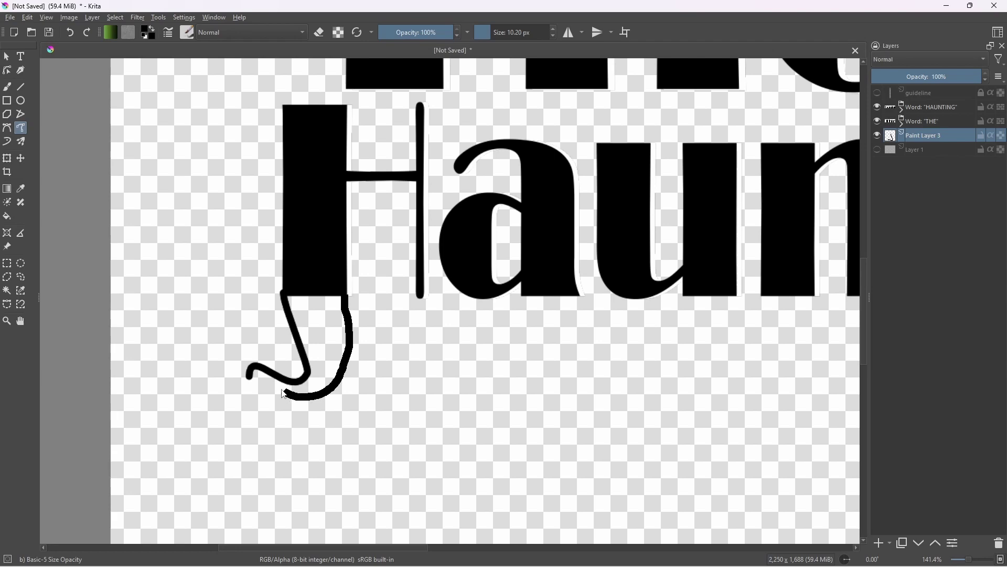
scroll(287, 398, down, 2)
scroll(233, 312, up, 3)
key(ctrl+z)
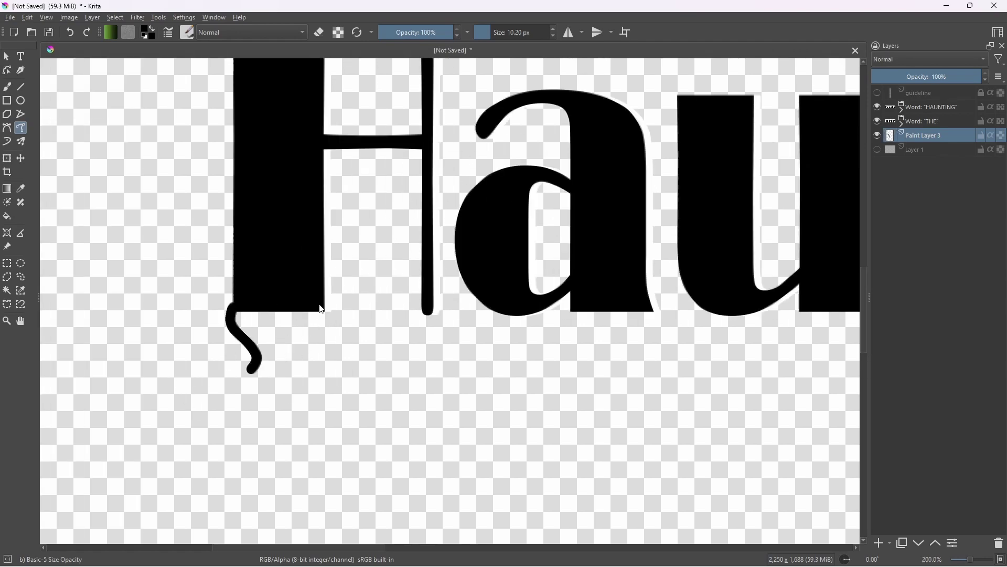
Draw wavy black drip outlines with freehand paths beneath the H, a and u of "Haunting"
drag(254, 397, 252, 369)
drag(390, 346, 290, 374)
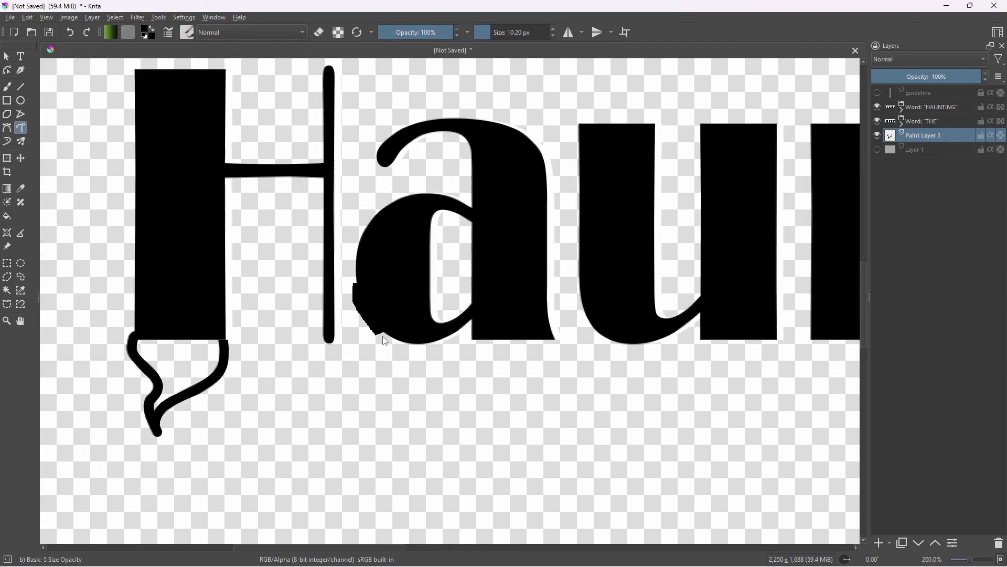
scroll(321, 316, down, 2)
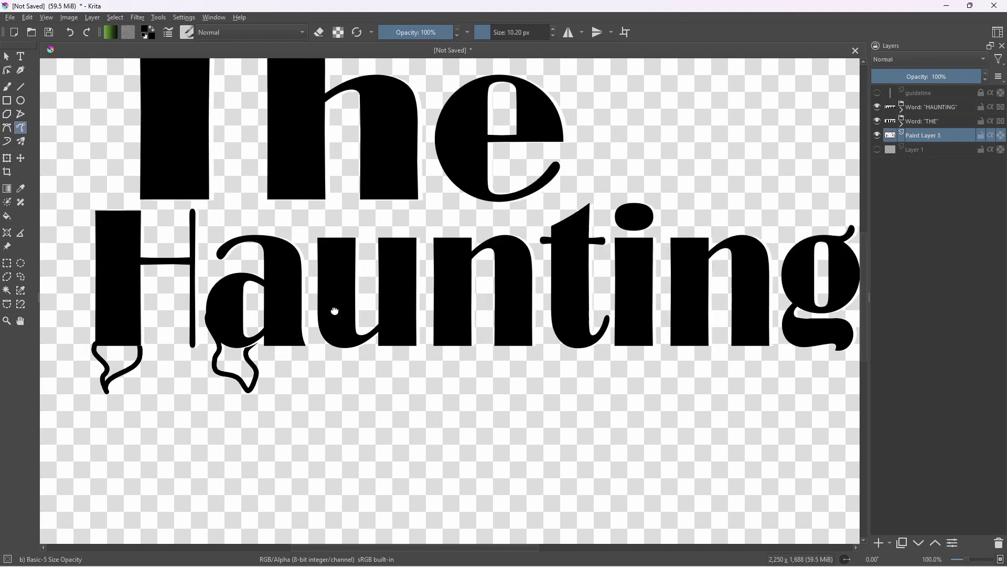
scroll(411, 308, up, 3)
mouse_move(407, 344)
mouse_down()
mouse_move(426, 408)
mouse_move(451, 350)
mouse_up()
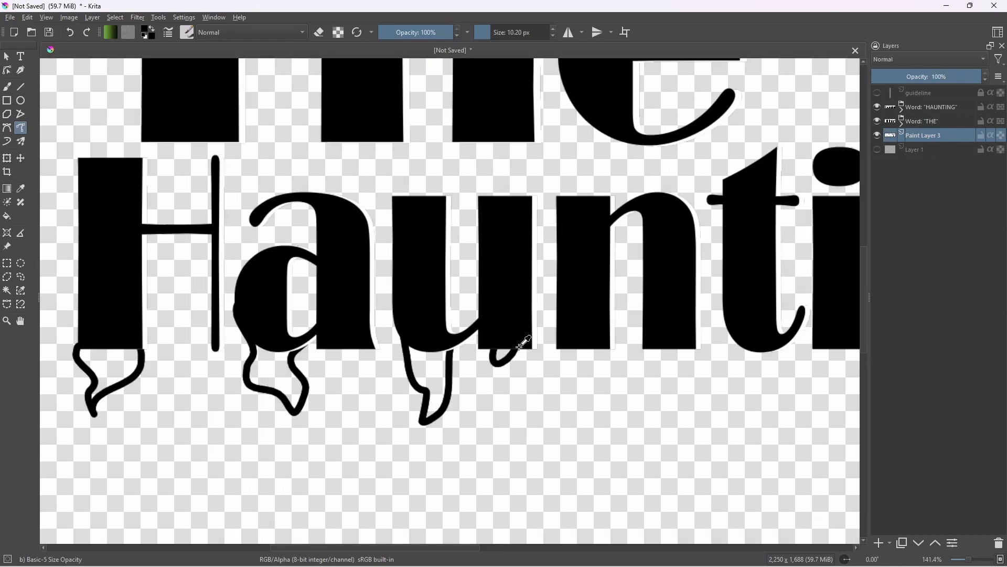
scroll(535, 347, down, 2)
scroll(445, 248, up, 2)
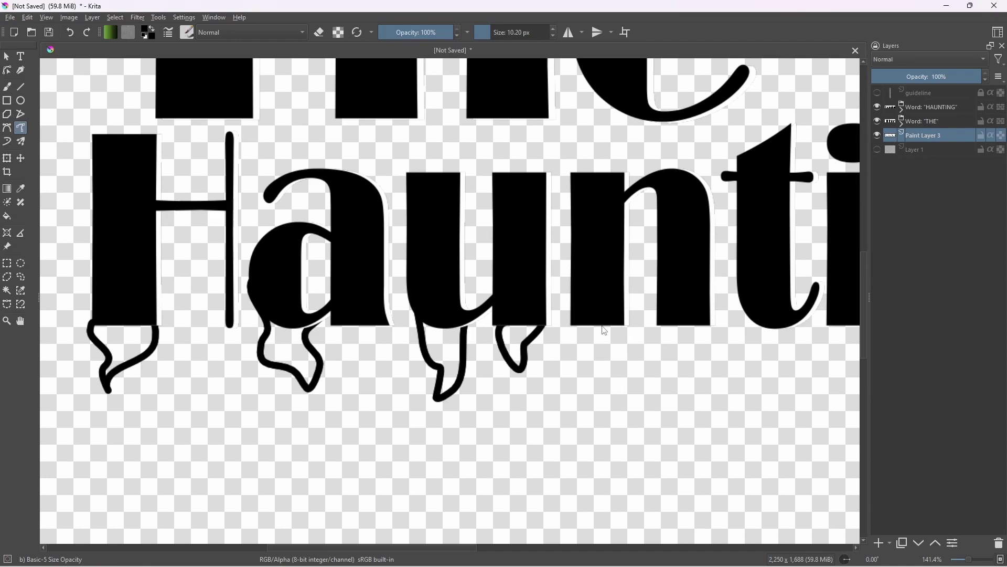
Continue the black drip outlines beneath the first n, the t, the i and the second n of "Haunting"
drag(686, 392, 710, 332)
drag(734, 309, 577, 328)
drag(582, 315, 612, 355)
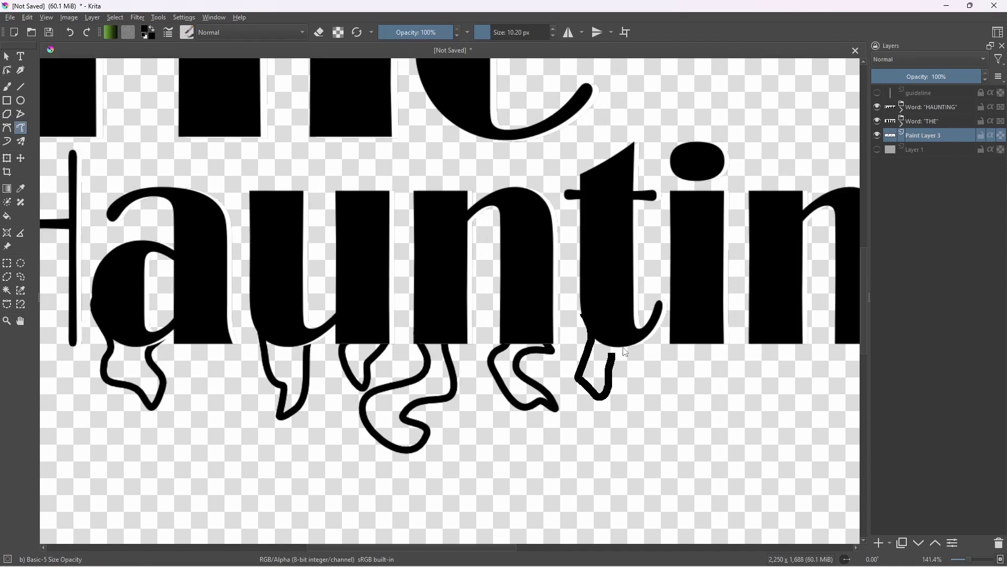
drag(704, 342, 578, 348)
key(ctrl+z)
drag(557, 342, 545, 400)
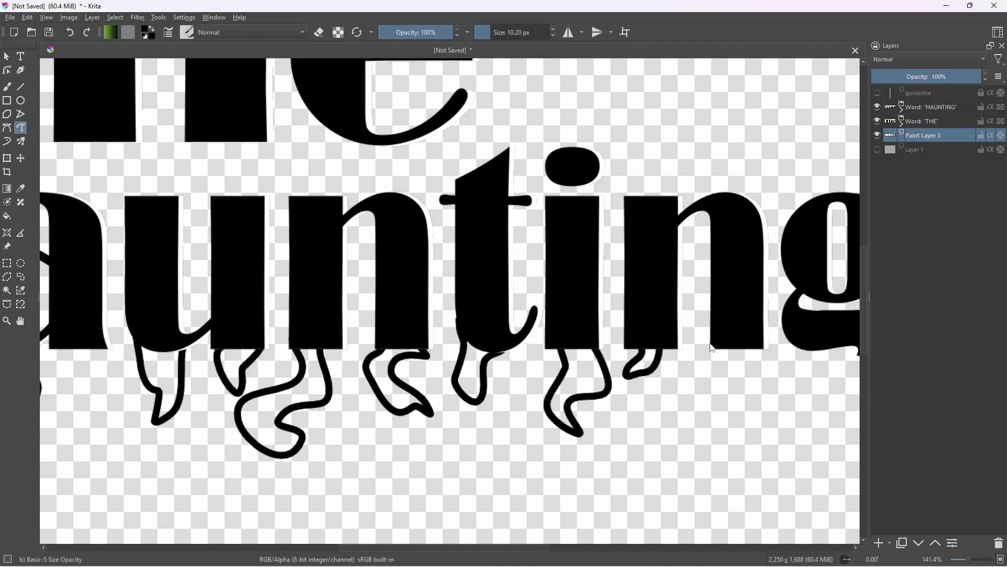
Undo all the drip outlines drawn beneath "Haunting"
key(ctrl+z)
scroll(479, 317, down, 4)
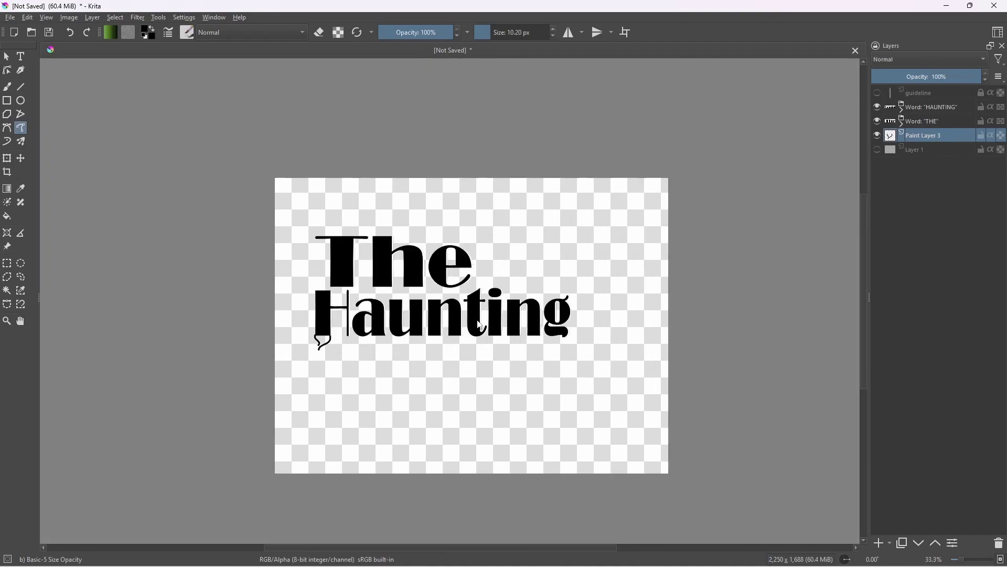
key(ctrl+z)
Insert the octopus drawing as a new layer above Paint Layer 3 and shrink and place its tentacles below the lettering
scroll(521, 336, up, 3)
scroll(639, 324, up, 2)
drag(636, 145, 284, 236)
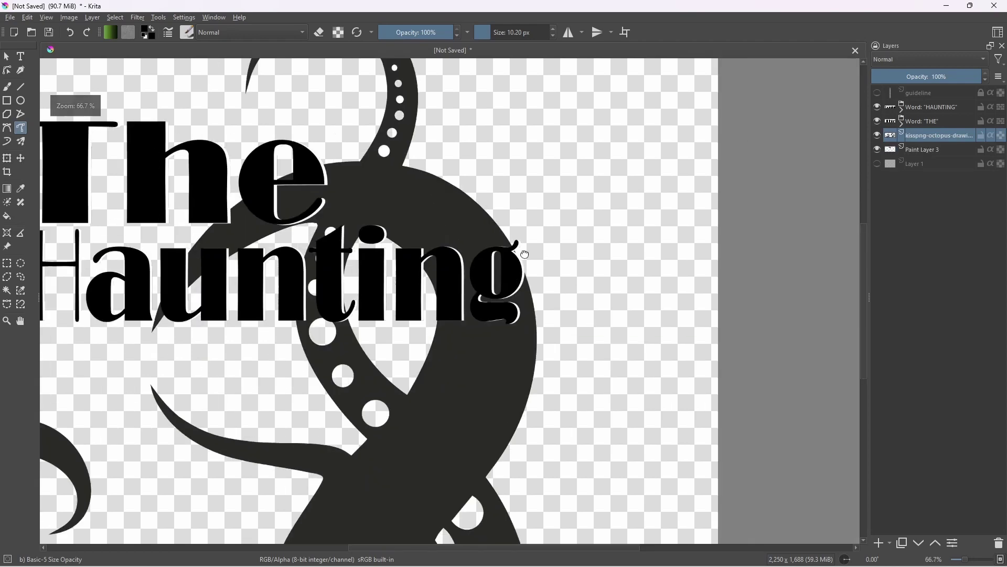
scroll(533, 333, down, 3)
key(ctrl+t)
drag(557, 331, 552, 413)
drag(571, 361, 563, 305)
drag(593, 391, 525, 340)
drag(571, 396, 557, 413)
scroll(557, 413, up, 4)
Try a Color Overlay layer style on the octopus drawing layer
key(b)
click(93, 18)
mouse_move(210, 128)
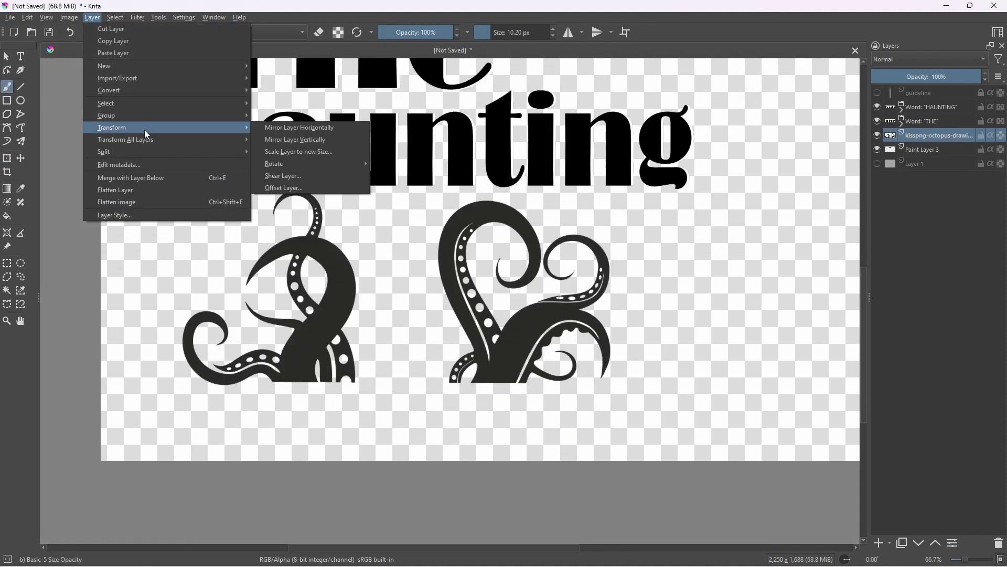
click(327, 184)
click(316, 198)
click(645, 143)
click(562, 341)
click(198, 140)
click(564, 400)
click(654, 461)
Move the tentacle artwork slightly down and to the right beneath the lettering
drag(500, 332, 547, 387)
drag(562, 387, 555, 407)
click(7, 158)
drag(379, 358, 411, 344)
scroll(410, 344, up, 2)
right_click(413, 344)
click(348, 280)
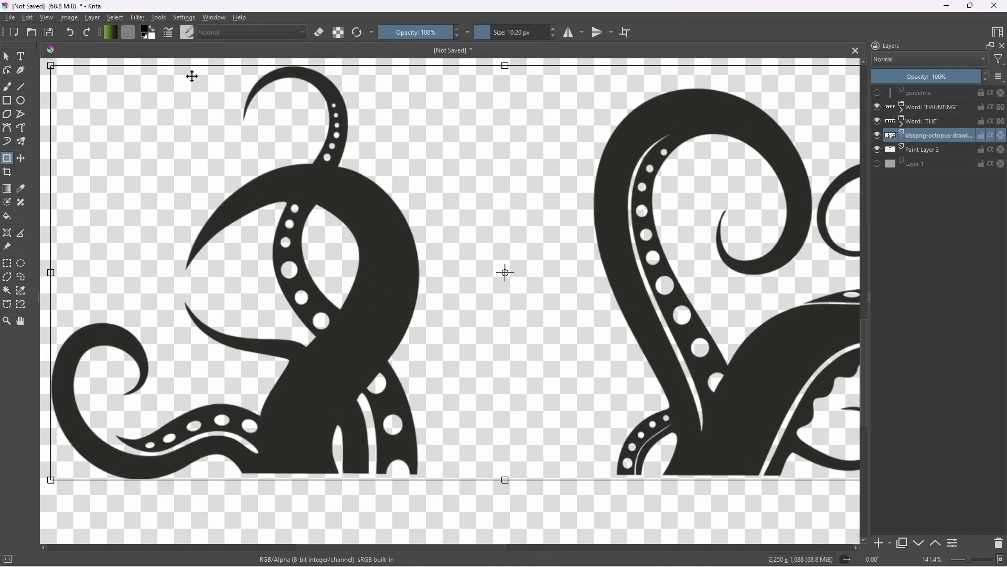
Apply a Color Overlay layer style to the octopus drawing layer to darken the tentacles
click(92, 17)
click(219, 215)
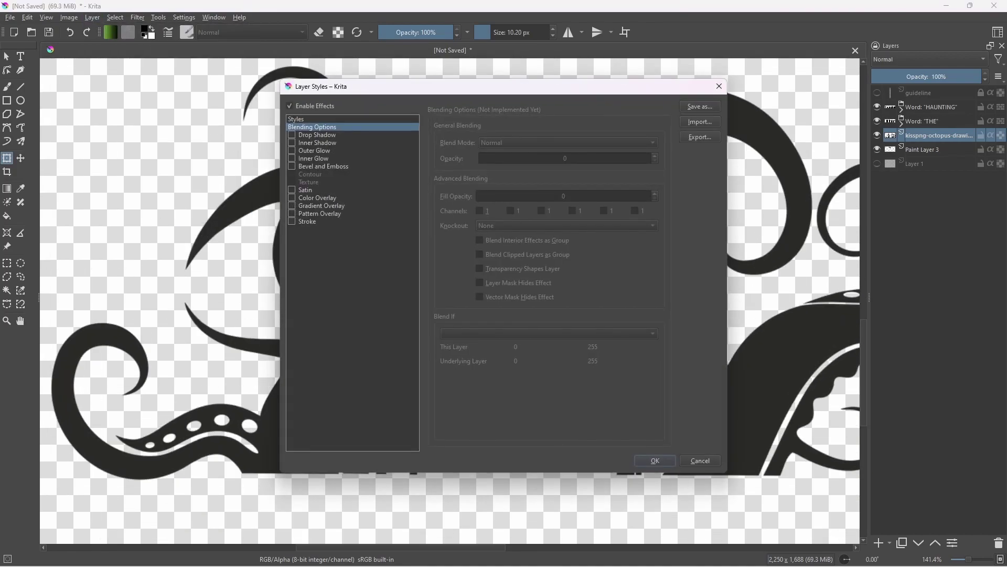
click(324, 198)
click(657, 461)
drag(600, 367, 463, 379)
scroll(414, 286, down, 1)
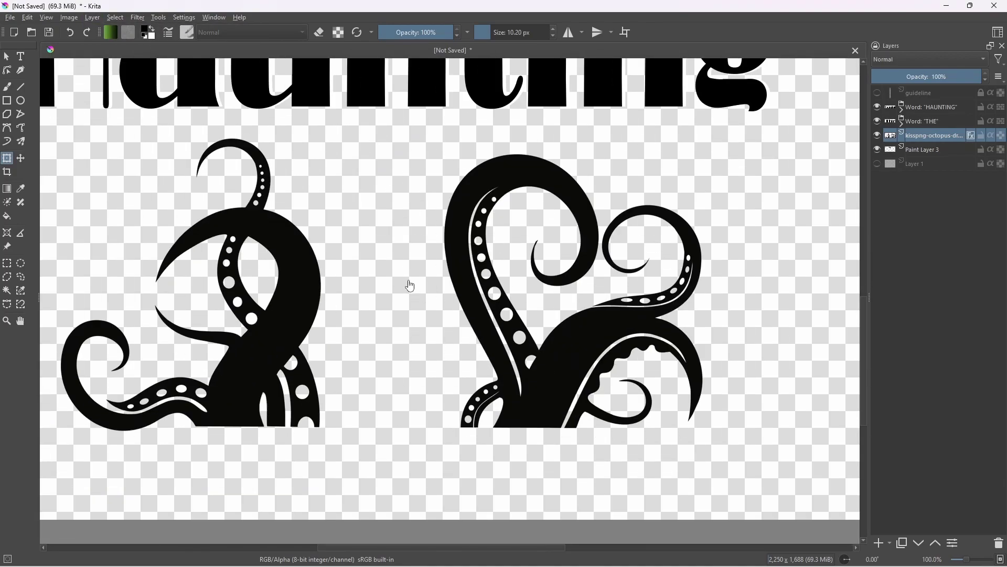
Try to crop to the right-hand tentacle cluster
click(7, 172)
drag(405, 125, 751, 457)
key(Return)
scroll(641, 283, down, 3)
key(ctrl+z)
Try cropping tightly around the right-hand tentacles and shifting the artwork within the cropped frame
drag(568, 227, 671, 337)
right_click(613, 272)
click(616, 279)
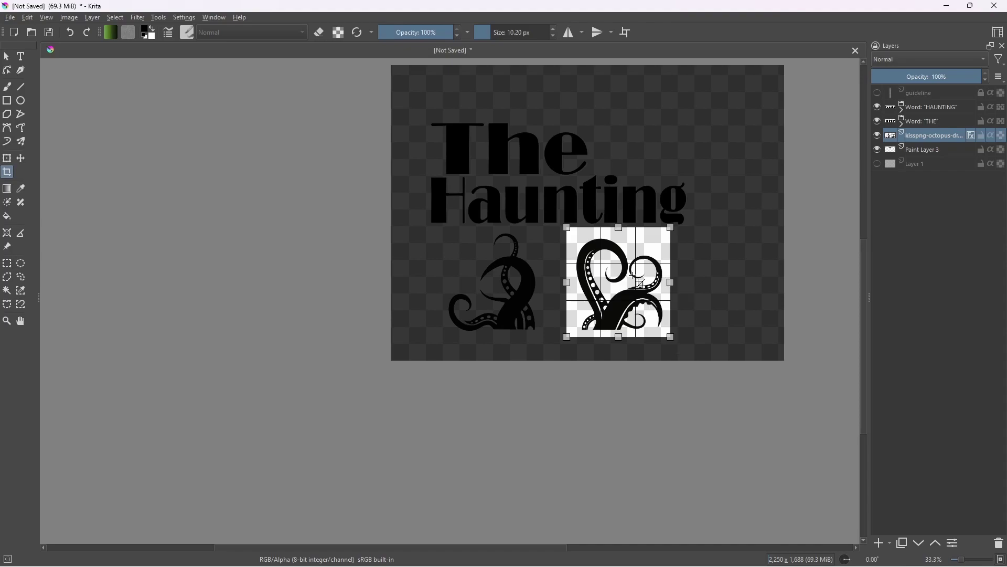
key(Return)
key(ctrl+t)
drag(578, 290, 631, 271)
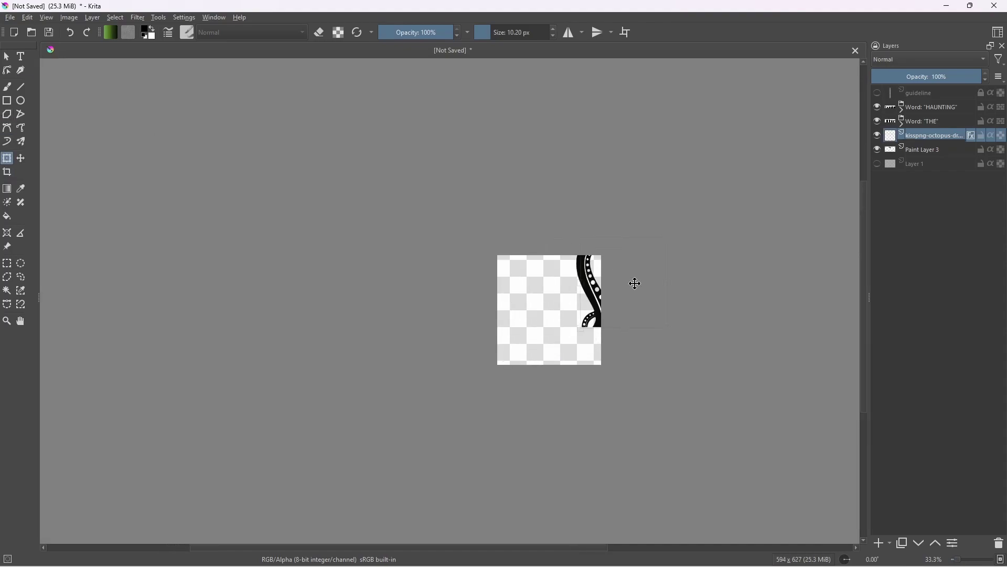
drag(571, 310, 525, 308)
click(878, 122)
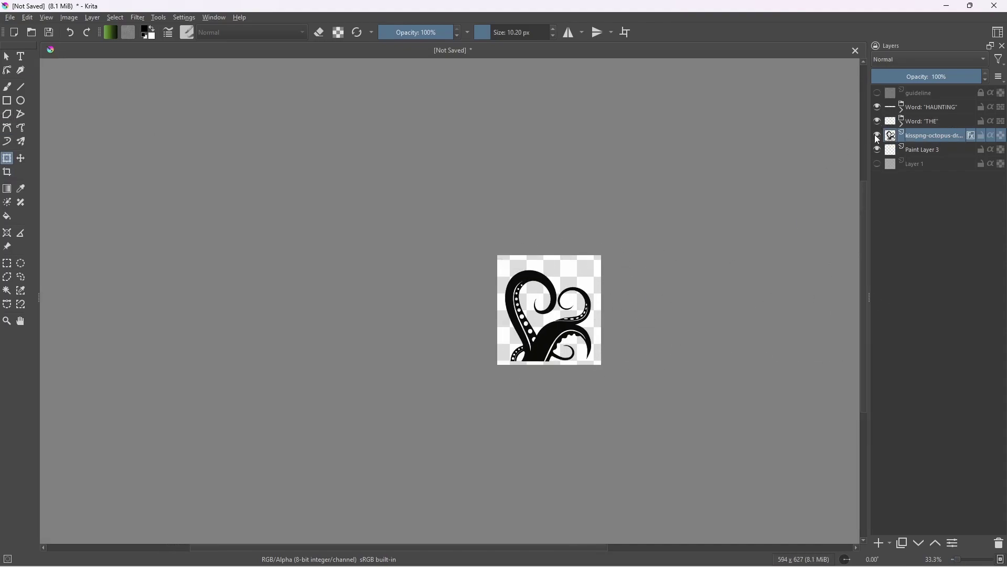
key(ctrl+z)
Try another crop frame around the right-hand tentacles with adjusted edges
key(c)
drag(517, 265, 642, 357)
drag(579, 265, 579, 257)
right_click(587, 299)
click(550, 294)
Try a gradient fill on the octopus drawing layer
key(g)
drag(376, 164, 427, 199)
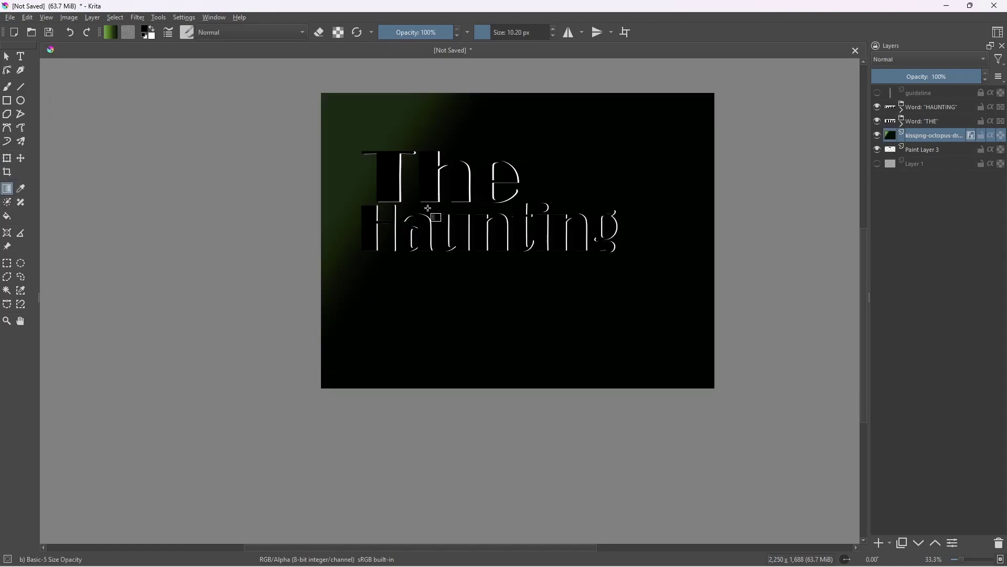
scroll(509, 223, up, 4)
scroll(293, 146, down, 3)
key(ctrl+z)
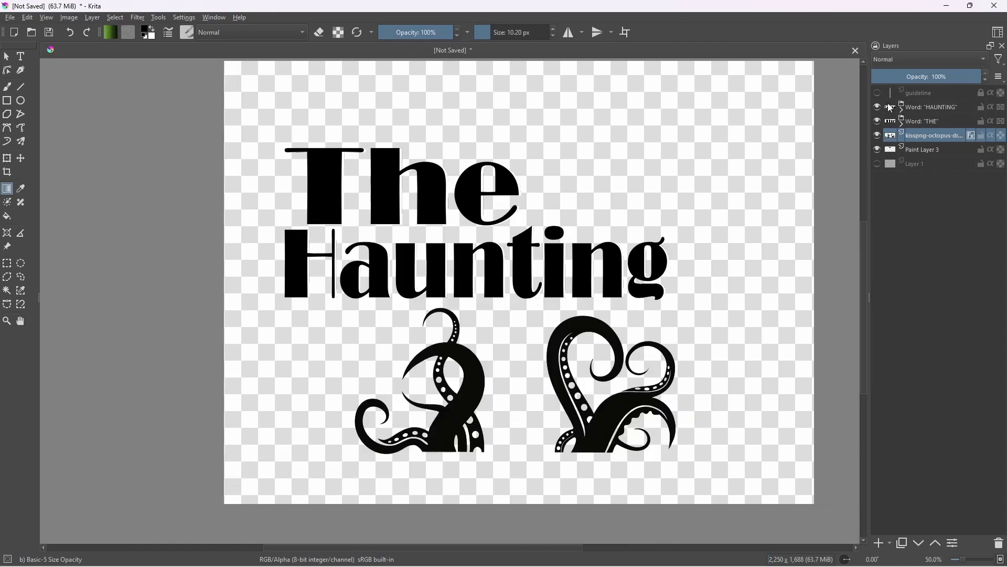
Erase the right-hand tentacle cluster from the octopus drawing layer with a 266.30 px eraser brush
key(b)
key(e)
scroll(626, 320, up, 1)
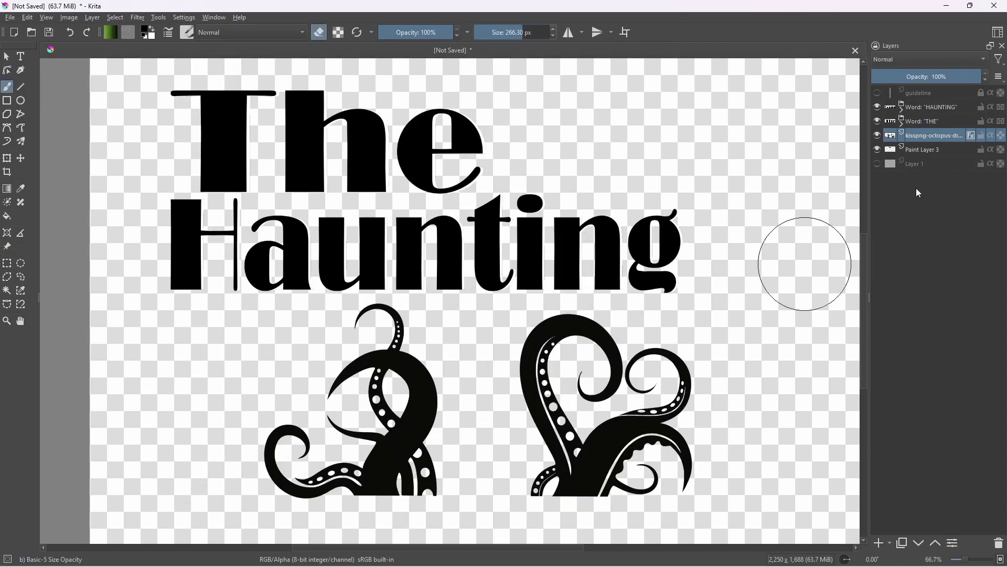
drag(681, 315, 600, 563)
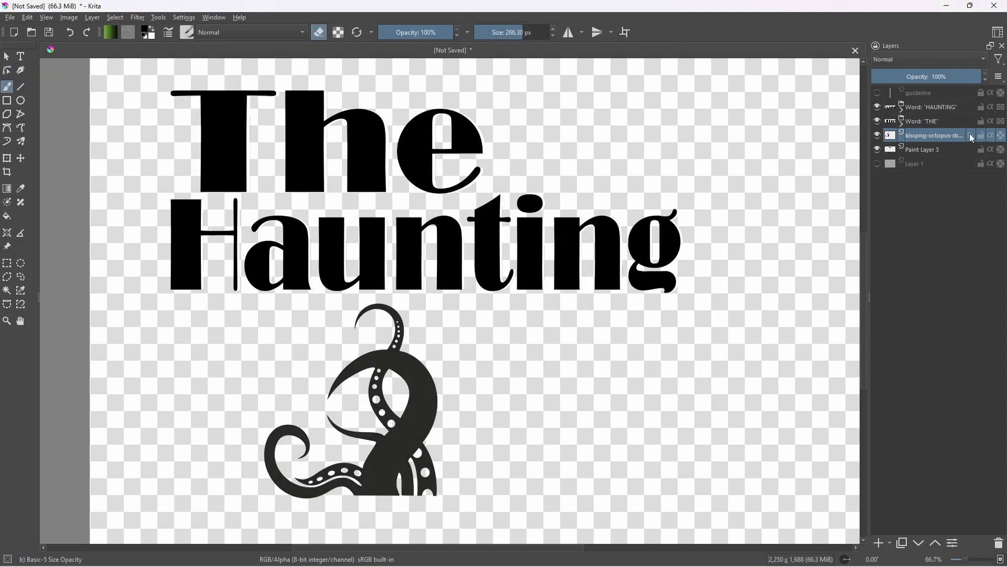
Rename the octopus drawing layer as "Tentacle left" and insert another octopus drawing above a new paint layer
double_click(941, 135)
text(Tentacle left)
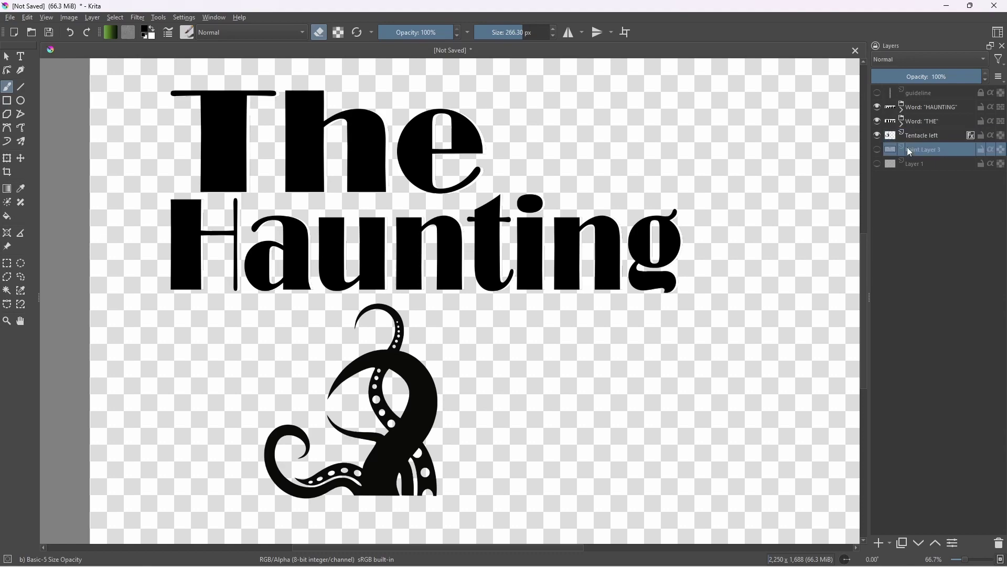
click(879, 543)
click(660, 360)
scroll(555, 340, down, 2)
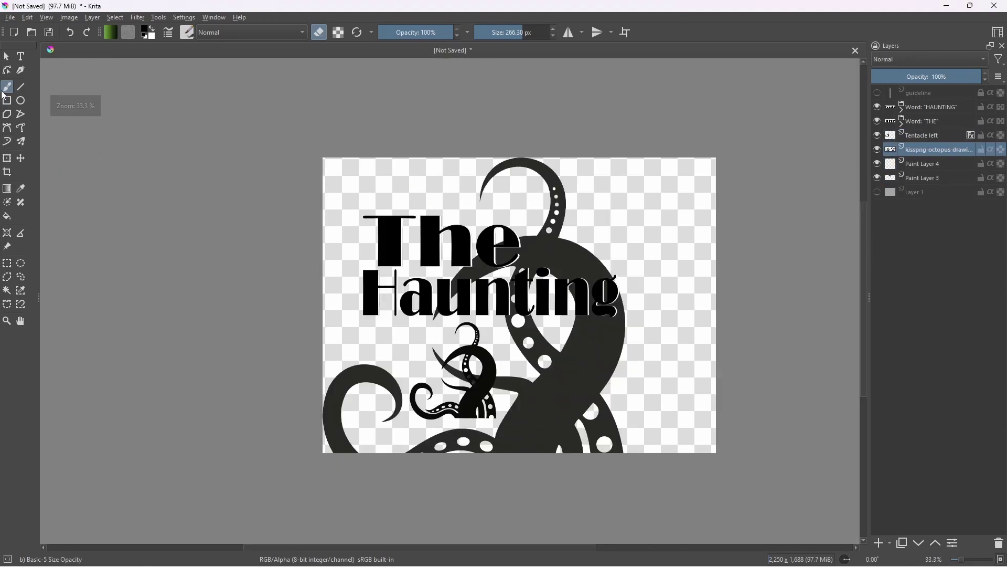
Erase the left-hand tentacle cluster from the new octopus drawing and scale the remaining cluster down beside the left tentacle artwork
drag(468, 320, 793, 380)
mouse_move(824, 415)
mouse_down()
mouse_move(560, 357)
mouse_move(425, 357)
mouse_move(447, 198)
mouse_move(449, 233)
mouse_up()
click(7, 86)
click(7, 158)
drag(640, 219, 572, 374)
key(plus)
Apply a black Color Overlay layer style to the new octopus drawing layer
click(92, 17)
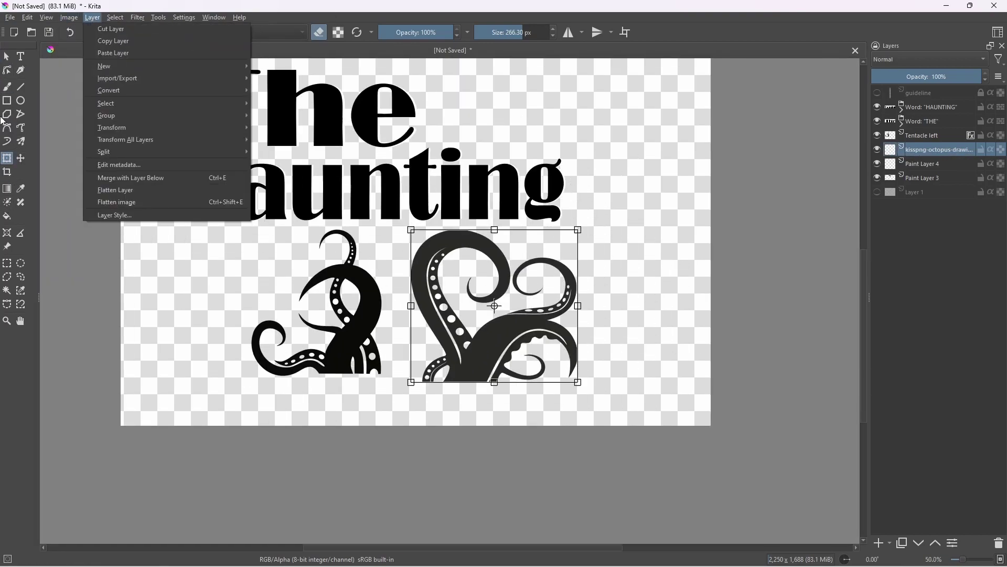
click(136, 215)
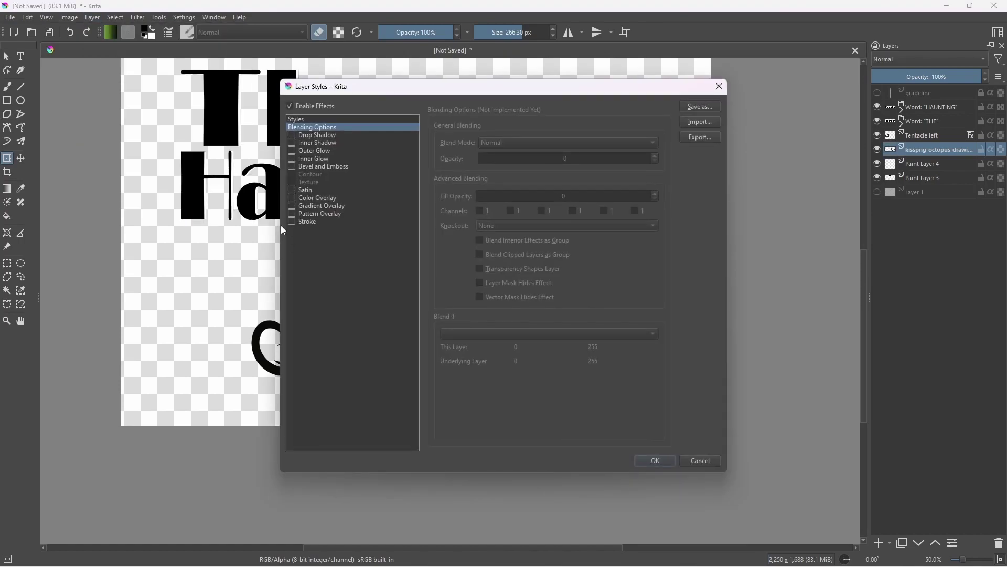
click(311, 199)
click(643, 146)
click(564, 347)
click(195, 204)
click(554, 402)
click(654, 460)
Scale, rotate and move the right-hand tentacle cluster so it attaches to the outer edge of the "e" in "The"
drag(531, 329, 578, 300)
drag(625, 201, 576, 254)
scroll(607, 275, up, 2)
drag(519, 304, 637, 306)
scroll(602, 223, down, 2)
mouse_move(590, 379)
mouse_down()
mouse_move(500, 286)
mouse_move(563, 248)
mouse_up()
scroll(563, 248, up, 1)
drag(626, 300, 571, 244)
drag(533, 216, 542, 227)
key(Return)
Remove Paint Layer 4 and place the octopus drawing inside the "THE" group between "The" and its white copy
mouse_move(932, 163)
mouse_down()
mouse_move(917, 141)
mouse_move(936, 164)
mouse_up()
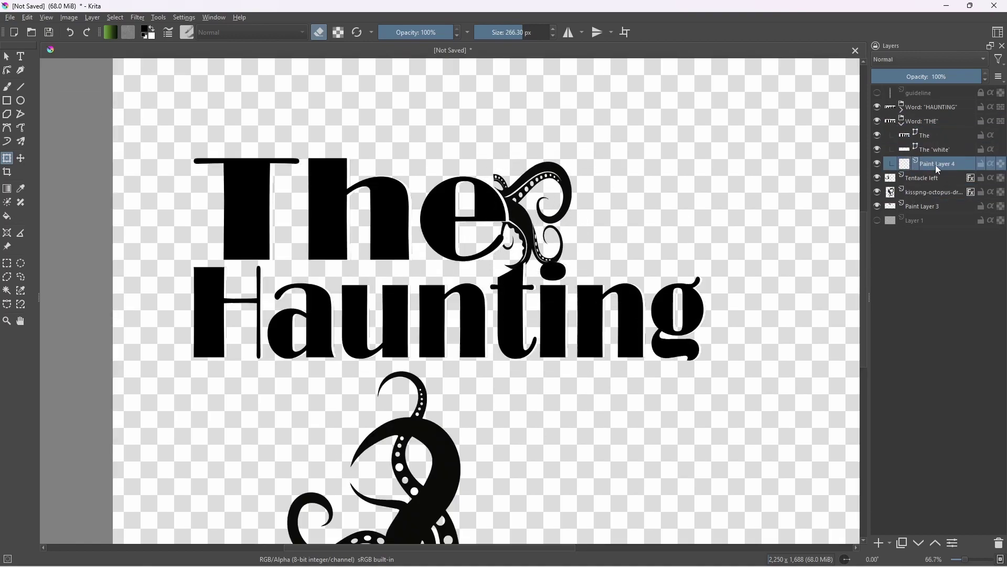
click(877, 164)
right_click(895, 167)
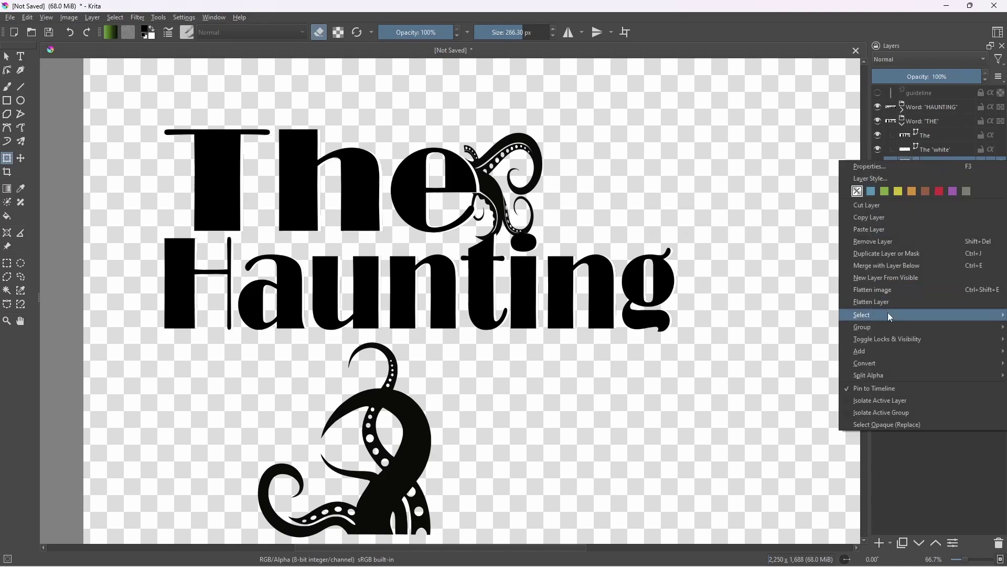
click(892, 301)
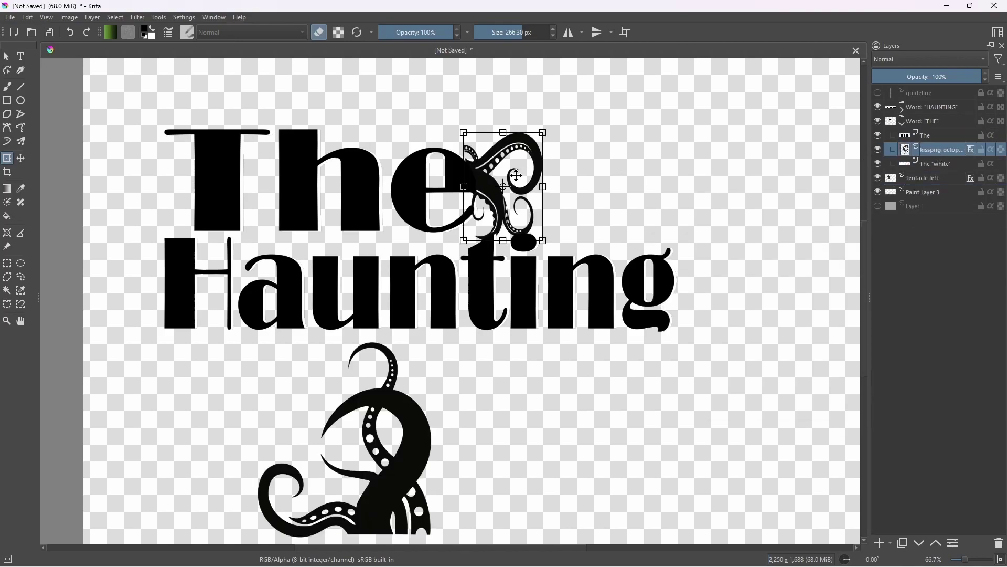
Examine how the tentacle cluster meets the right edge of the letter "e"
scroll(492, 176, up, 5)
scroll(483, 220, down, 5)
scroll(517, 315, up, 3)
scroll(505, 318, down, 4)
scroll(501, 364, up, 6)
drag(501, 368, 508, 455)
drag(533, 131, 616, 394)
drag(616, 393, 564, 400)
drag(428, 302, 430, 279)
drag(524, 237, 537, 218)
Flip the tentacle cluster vertically and position its base over the right side of the letter "e"
click(115, 18)
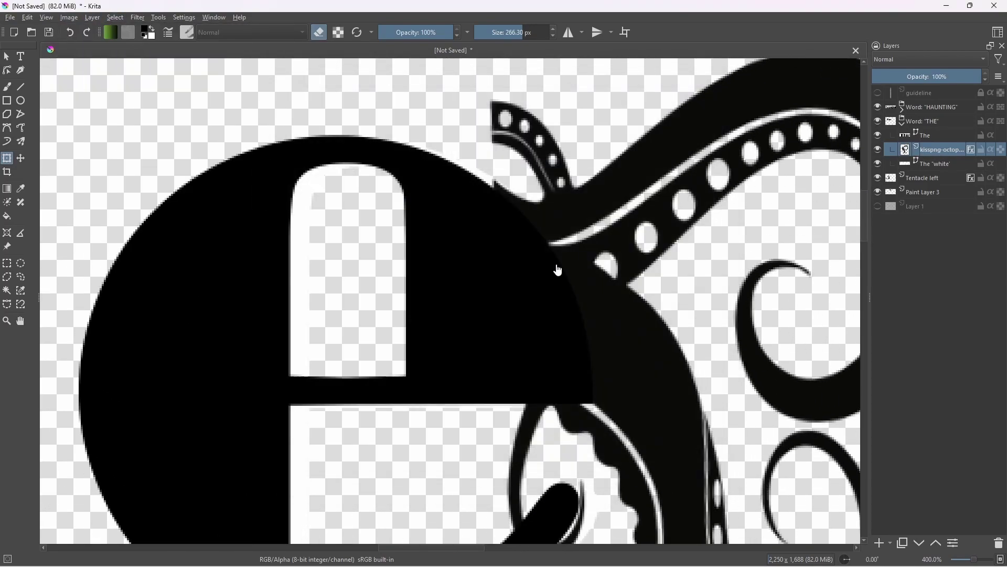
click(92, 17)
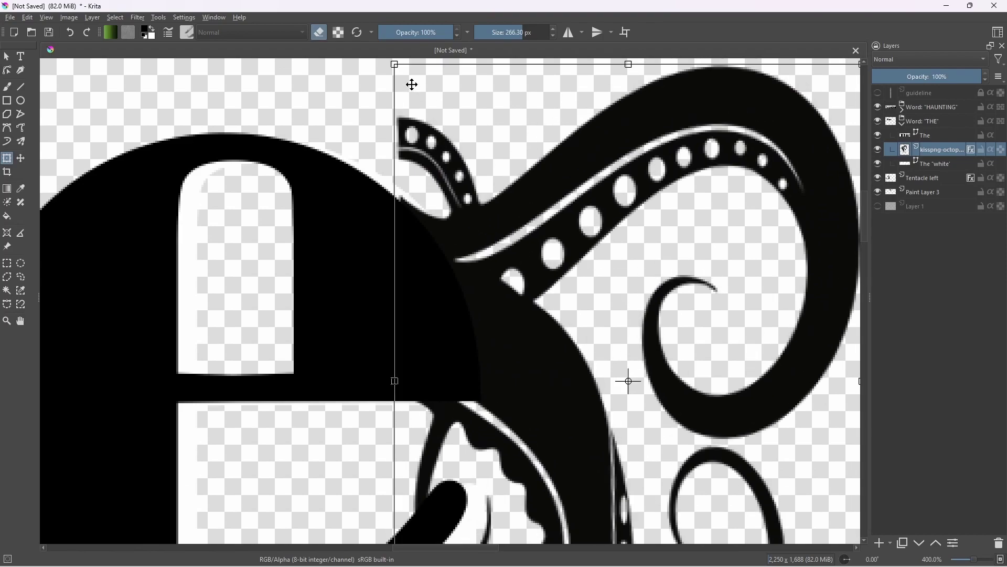
drag(498, 161, 479, 137)
scroll(526, 219, down, 2)
drag(634, 278, 637, 259)
drag(565, 119, 579, 564)
drag(611, 475, 647, 195)
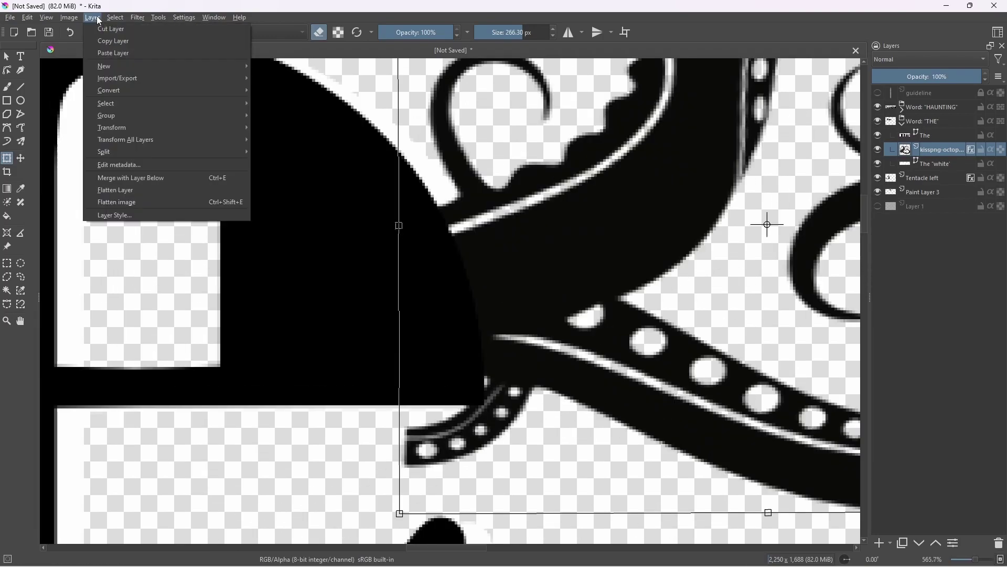
Redo the Color Overlay style on the octopus layer so the tentacles turn the same solid black as the lettering
click(145, 30)
click(436, 175)
click(565, 405)
click(92, 18)
click(324, 282)
click(6, 86)
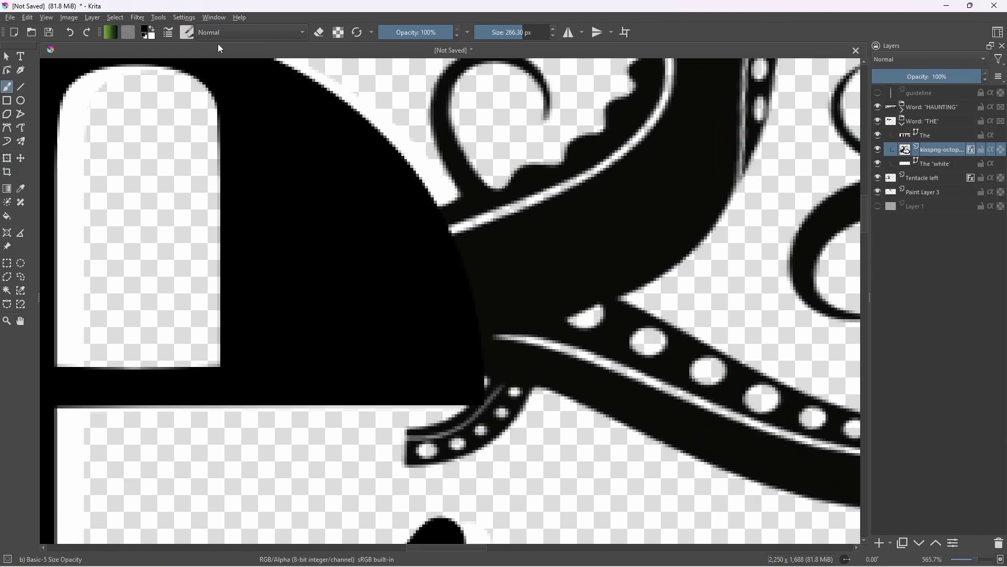
click(115, 17)
mouse_move(92, 17)
click(159, 200)
click(330, 199)
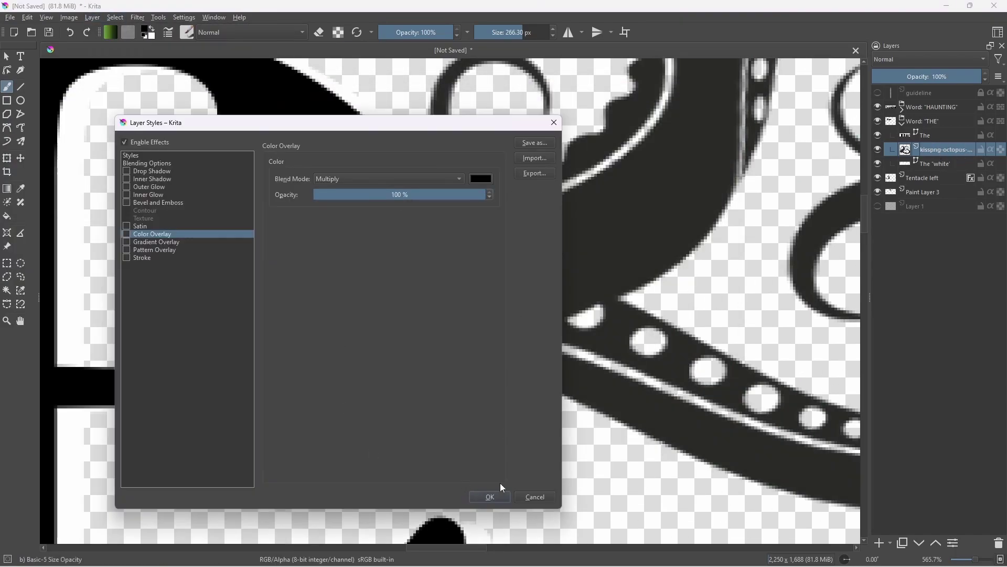
click(535, 496)
click(93, 17)
click(158, 206)
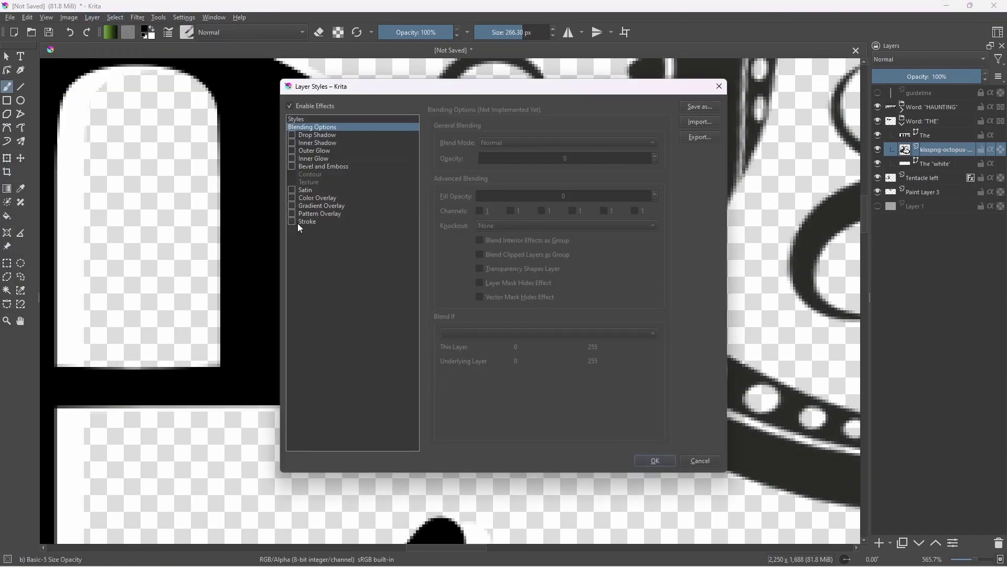
click(655, 461)
Nudge the tentacle cluster slightly downward so its base blends into the crossbar of the "e"
scroll(577, 332, down, 4)
scroll(589, 334, up, 3)
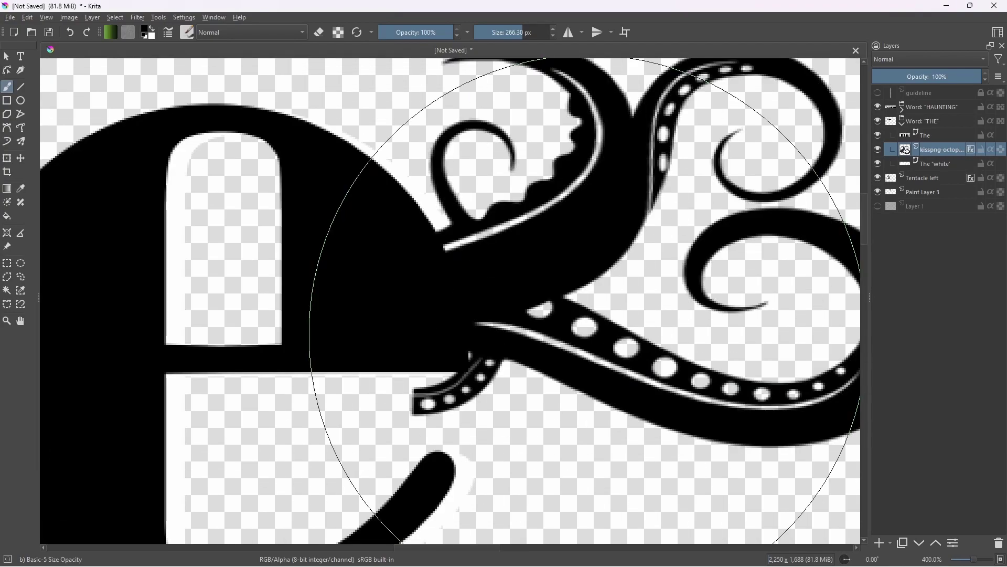
drag(502, 310, 548, 269)
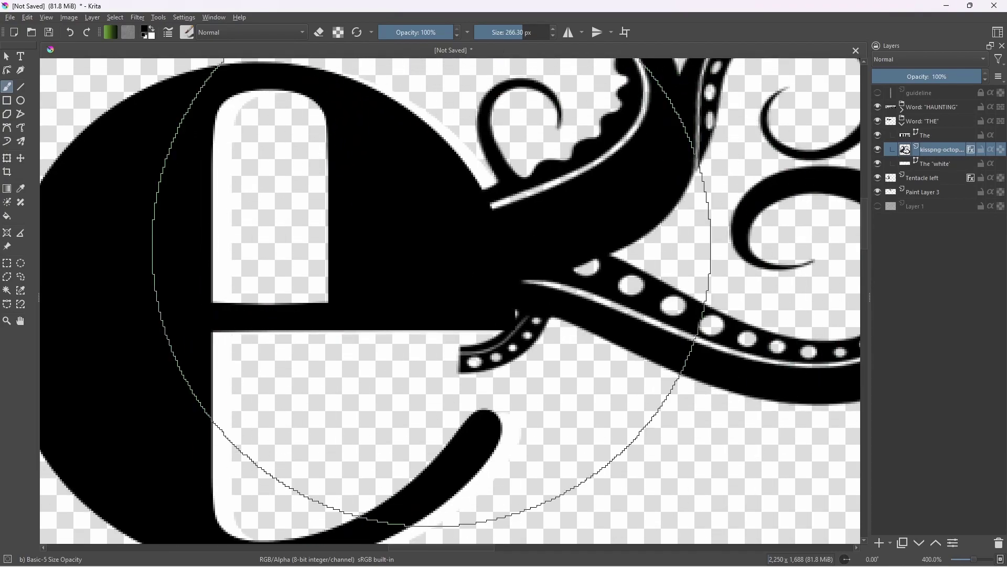
drag(540, 213, 540, 234)
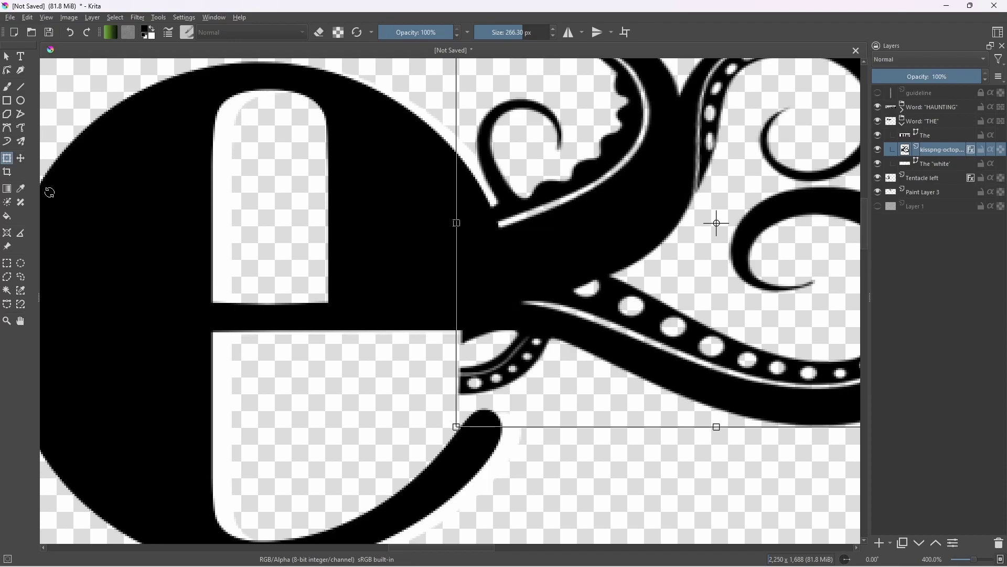
Erase the small leftover tentacle piece below the crossbar of the "e" with a 14.67 px eraser brush
scroll(526, 389, up, 3)
key(e)
mouse_move(590, 282)
mouse_down()
mouse_move(398, 261)
mouse_move(311, 391)
mouse_up()
scroll(512, 323, down, 8)
scroll(540, 336, up, 2)
scroll(491, 328, down, 3)
scroll(494, 331, up, 5)
Inspect the cleaned-up join between the tentacles and the letter "e"
click(8, 158)
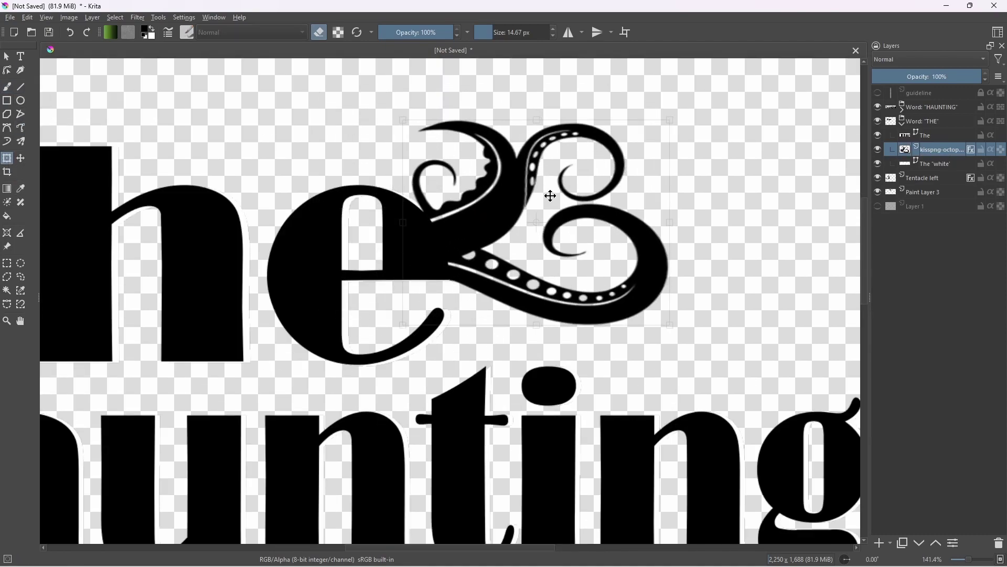
scroll(551, 196, up, 3)
scroll(577, 315, down, 6)
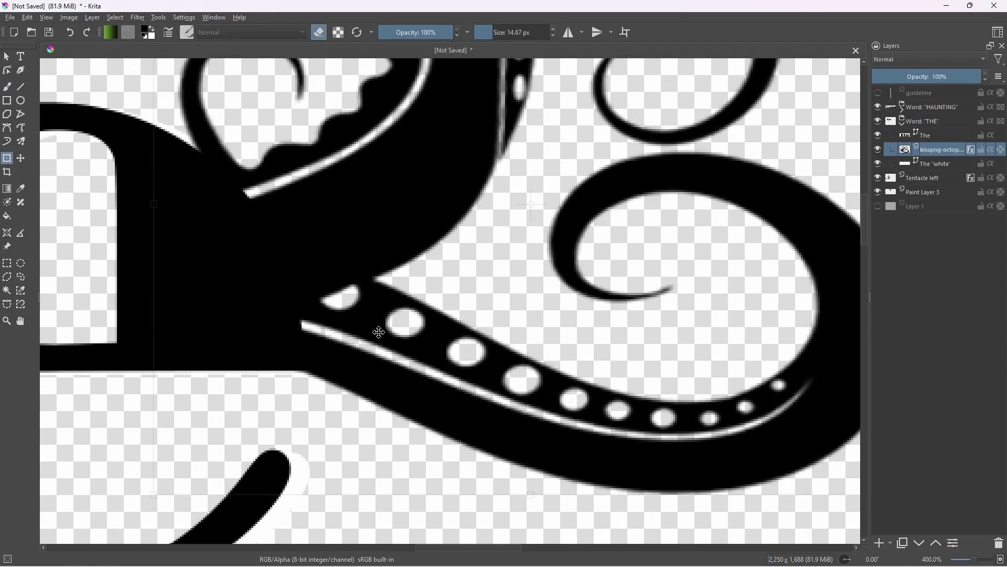
scroll(517, 348, up, 5)
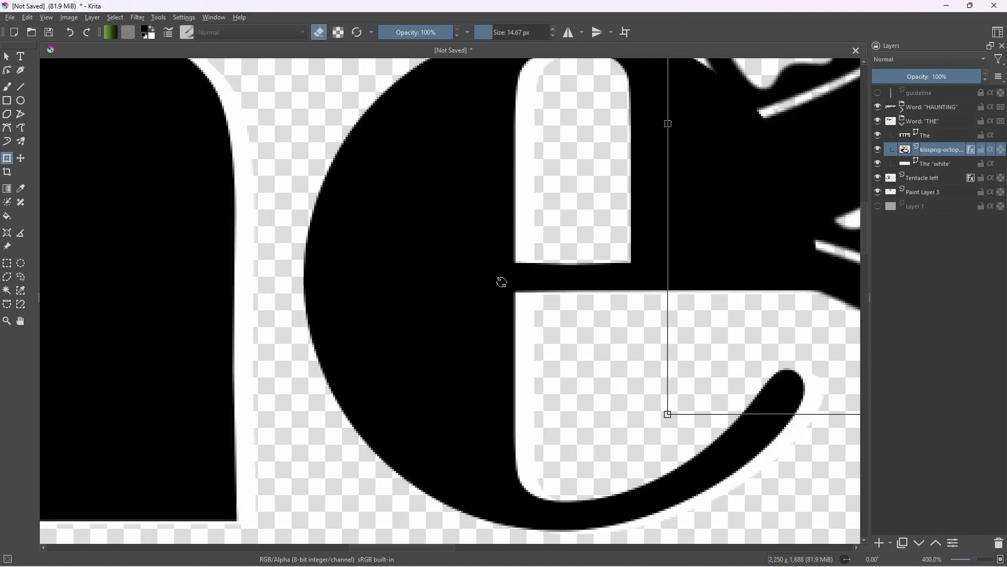
scroll(509, 341, down, 3)
scroll(492, 339, up, 2)
scroll(492, 338, down, 2)
Duplicate the octopus layer beneath the original, giving the original an octopus tentacle name and the copy the name "White version"
right_click(945, 150)
click(916, 251)
drag(943, 151, 938, 169)
double_click(930, 161)
double_click(942, 149)
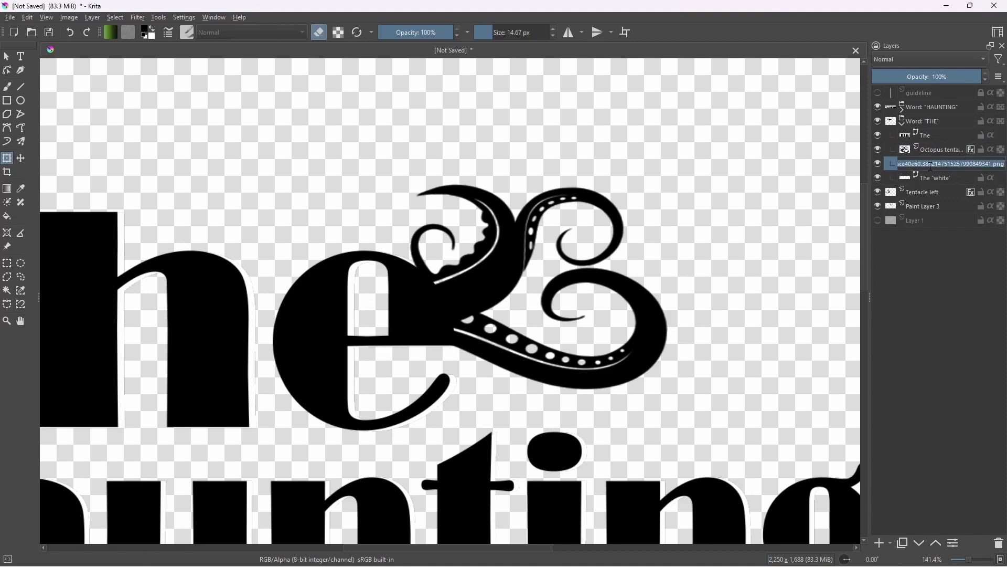
Try a white Color Overlay style on the "White version" layer
click(92, 17)
click(135, 216)
click(318, 198)
click(645, 143)
click(599, 169)
click(571, 403)
click(655, 461)
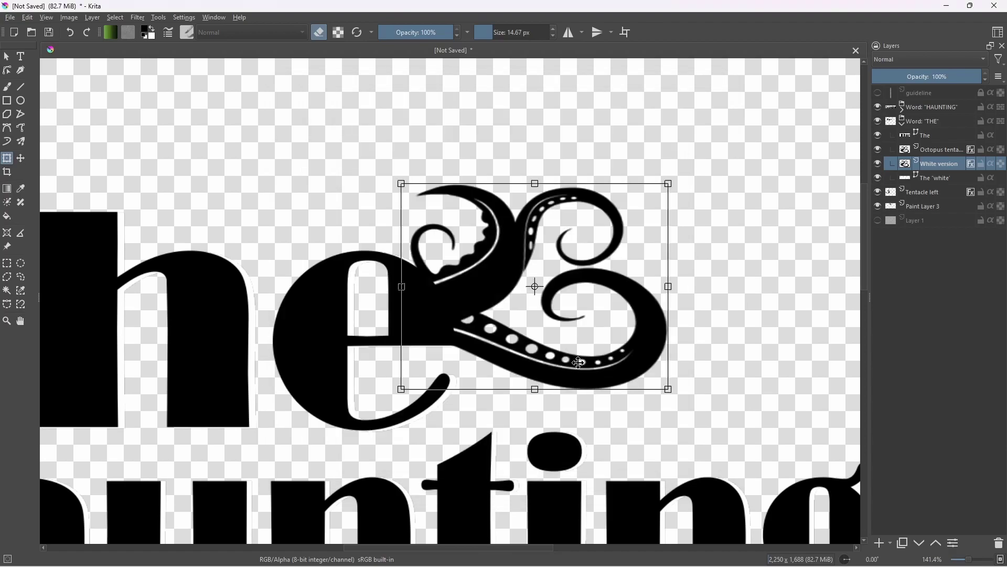
Try offsetting the "White version" tentacles down and to the right behind the black ones
click(939, 151)
drag(607, 275, 605, 277)
scroll(603, 284, down, 2)
scroll(572, 382, up, 4)
key(ctrl+z)
drag(600, 196, 640, 236)
Try setting the "White version" layer's Color Overlay to white again with Multiply blending
click(92, 17)
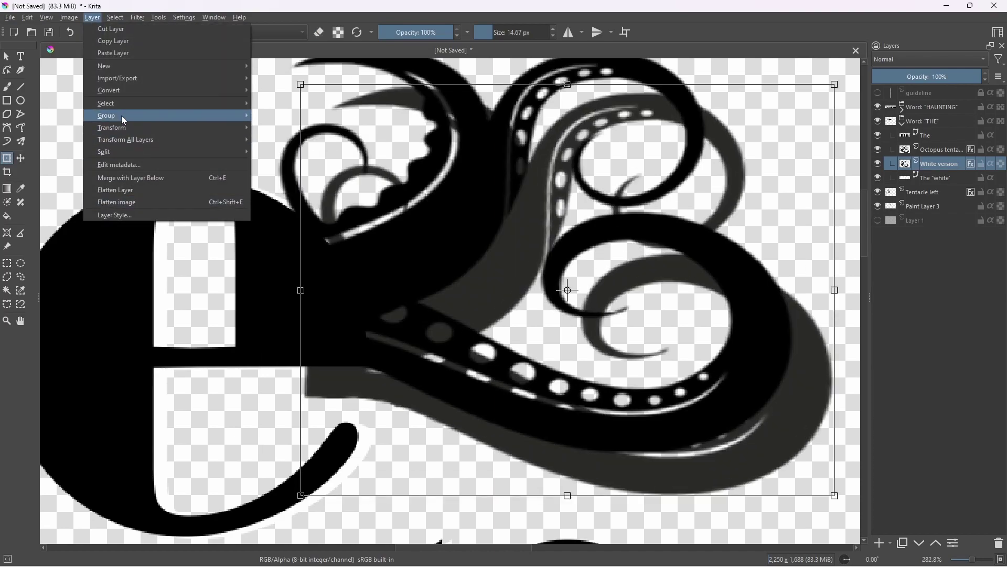
click(120, 202)
click(606, 297)
click(114, 18)
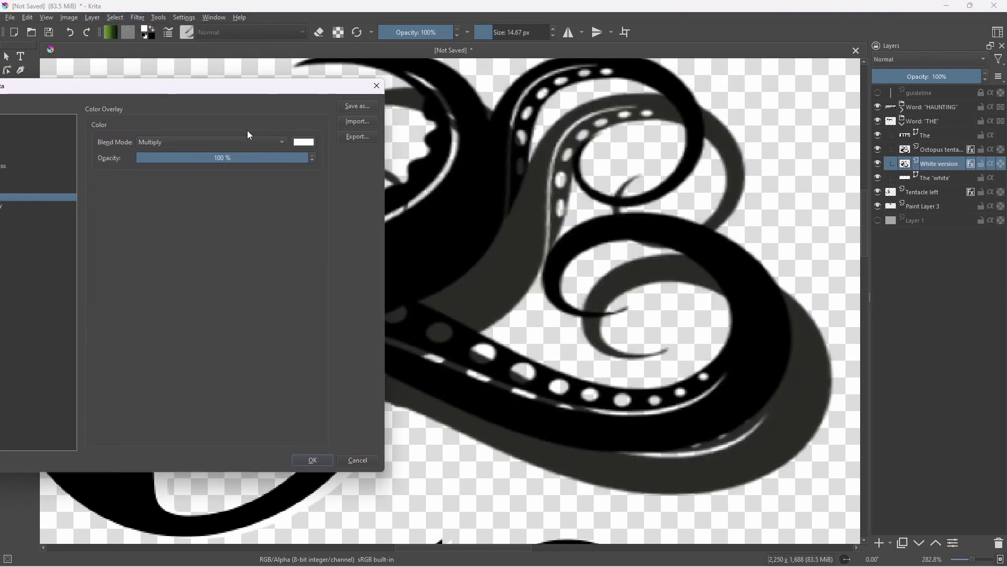
click(304, 142)
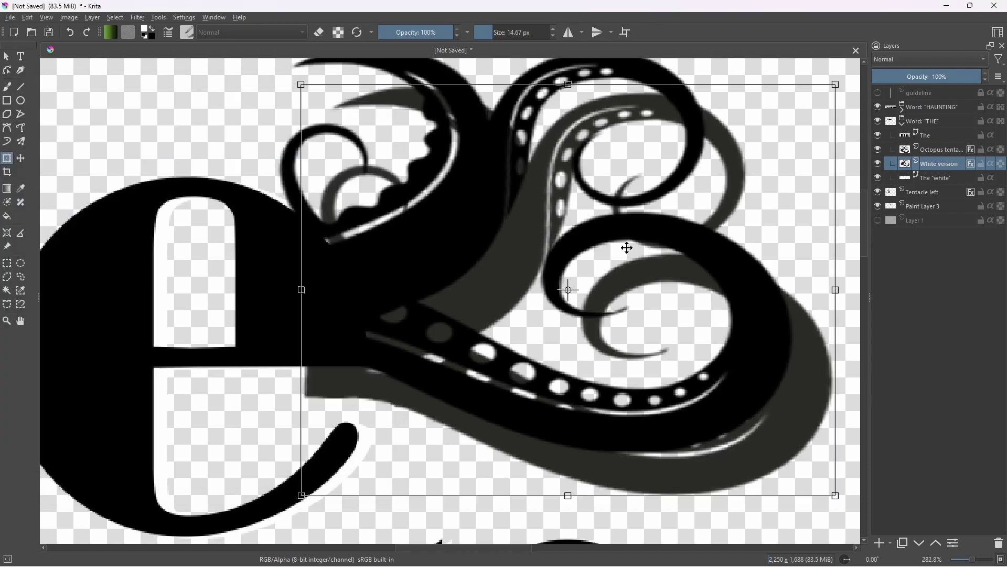
Try a smaller offset for the "White version" tentacles and review that layer's Color Overlay settings
mouse_move(633, 328)
mouse_down()
mouse_move(602, 321)
mouse_move(601, 290)
mouse_up()
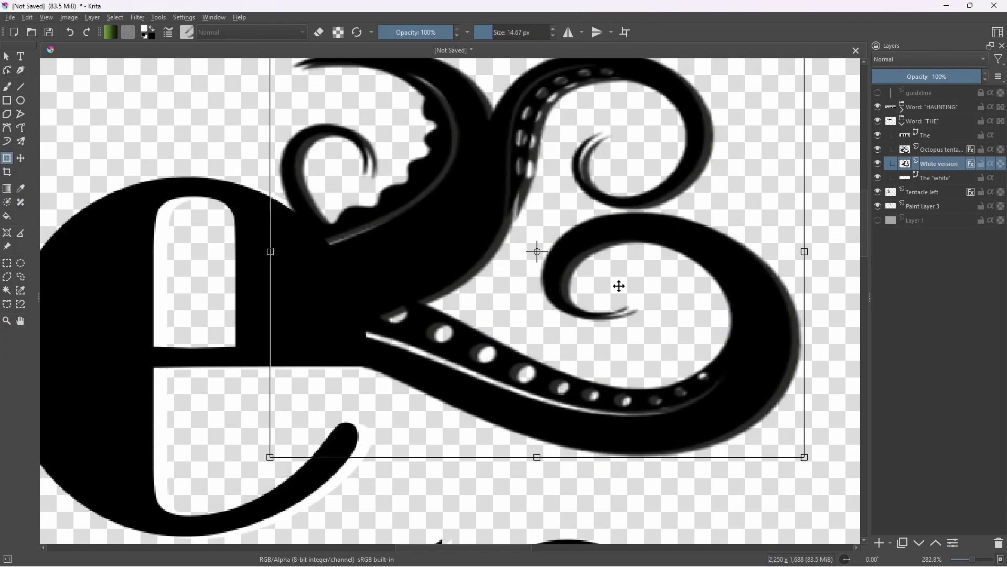
key(b)
click(91, 17)
click(114, 215)
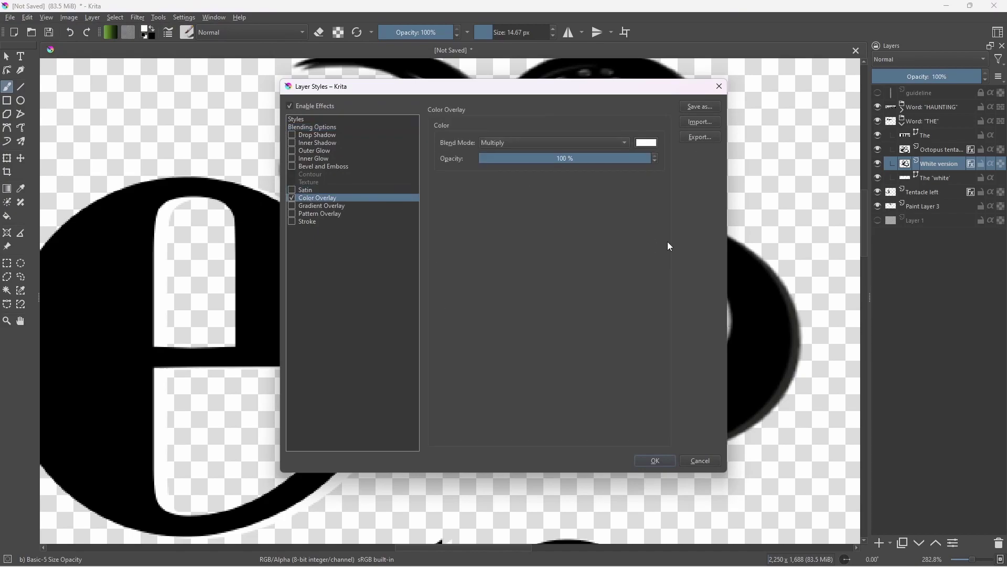
click(719, 88)
Delete the "White version" layer and hide the white copy of "The"
right_click(937, 163)
click(873, 210)
click(938, 150)
click(879, 163)
click(879, 164)
click(878, 164)
Duplicate the black octopus tentacle layer, placing the copy beneath it with the name "Tentacle white"
right_click(940, 151)
click(892, 241)
drag(939, 150, 938, 169)
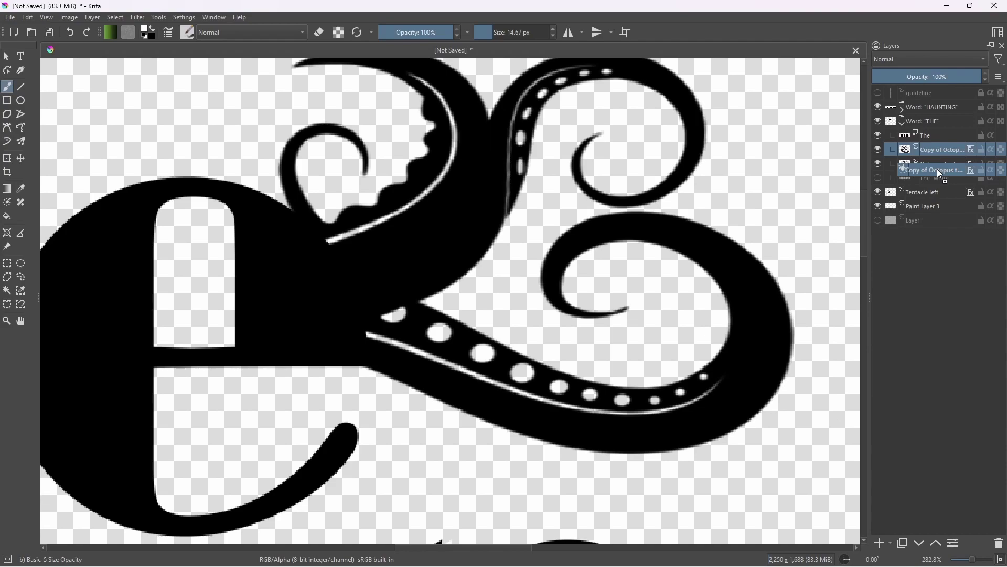
click(98, 17)
click(115, 217)
key(Escape)
click(970, 163)
Apply a white Color Overlay layer style to the duplicated tentacle layer
click(93, 17)
click(115, 217)
click(319, 198)
click(645, 147)
click(599, 170)
click(571, 400)
click(655, 461)
Move the "Tentacle white" artwork to an offset position behind the black tentacles
click(7, 158)
drag(614, 177, 489, 143)
scroll(750, 164, down, 5)
scroll(646, 227, up, 5)
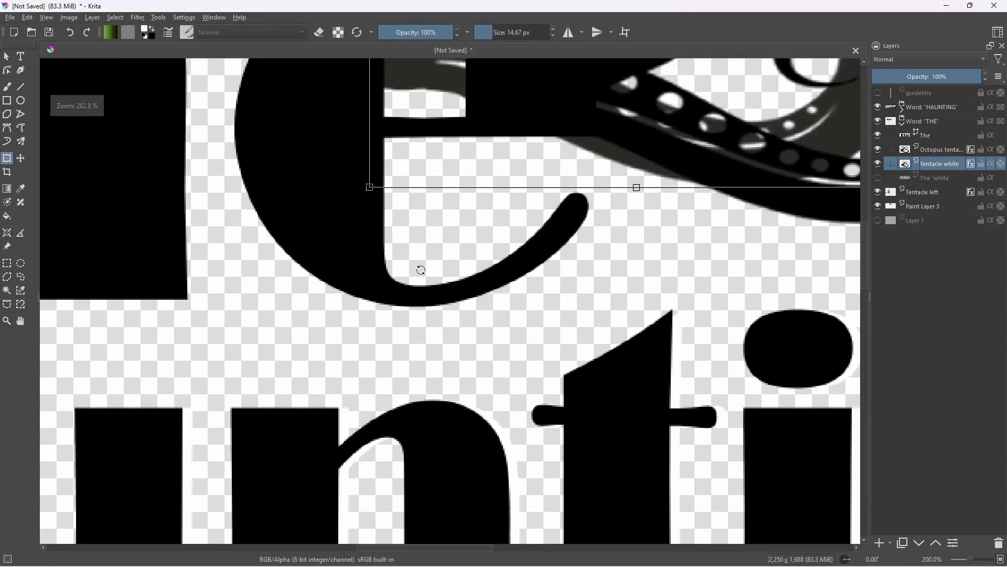
drag(557, 173, 310, 466)
drag(392, 275, 490, 241)
Set the brush opacity to 0% and the "Tentacle white" layer's opacity to 96%
drag(446, 32, 366, 44)
mouse_move(976, 77)
mouse_down()
mouse_move(881, 85)
mouse_move(978, 79)
mouse_up()
drag(490, 240, 540, 306)
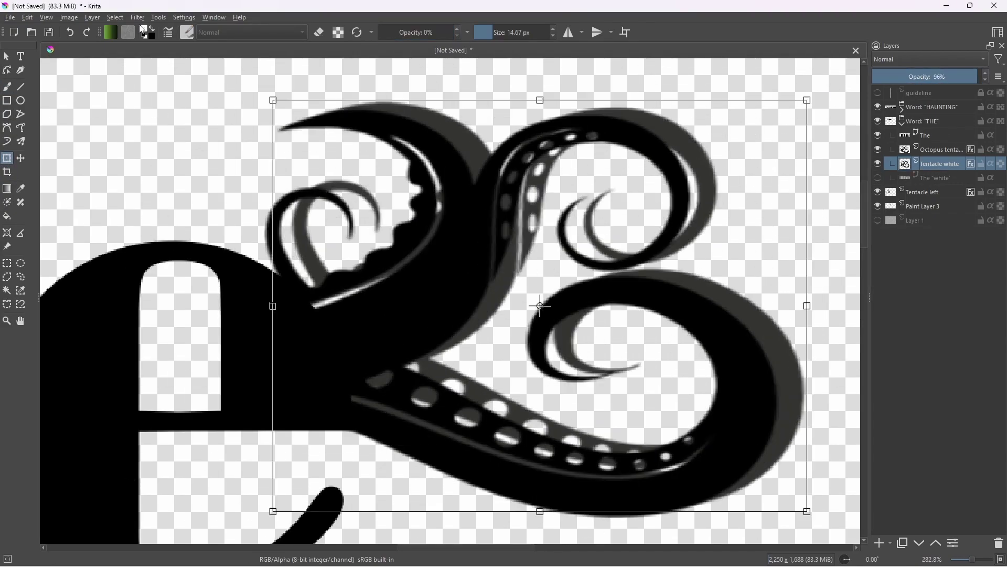
Try selecting the opaque area of the "Tentacle white" layer and transforming it, then discard the selection mask
ctrl+click(918, 166)
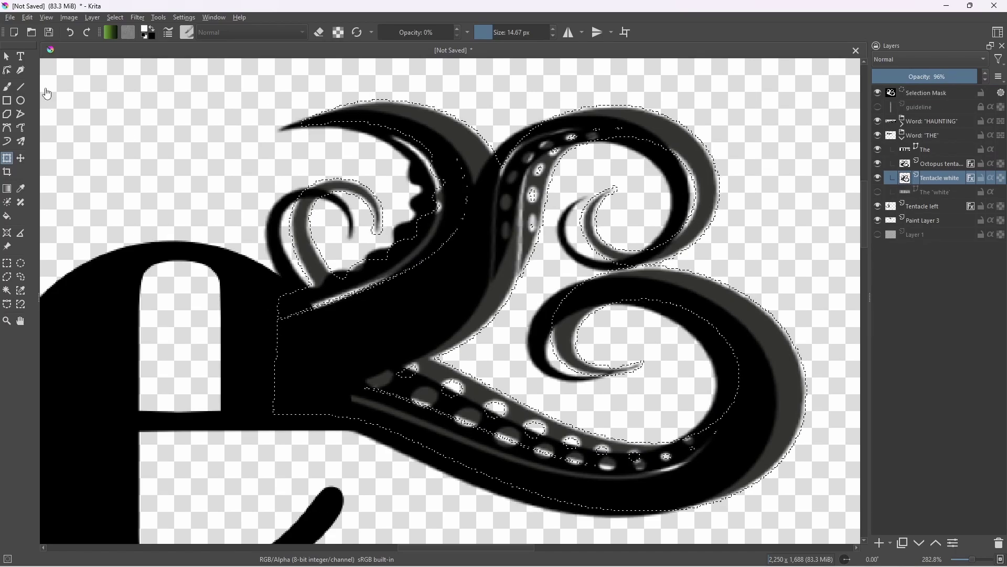
click(6, 158)
drag(527, 195, 315, 112)
key(ctrl+z)
right_click(918, 91)
click(910, 170)
Separate the "Tentacle white" artwork from the black tentacles so that its cut-off base can be reached with the eraser brush
click(927, 166)
key(1)
drag(770, 197, 772, 160)
scroll(725, 190, up, 4)
scroll(557, 337, up, 2)
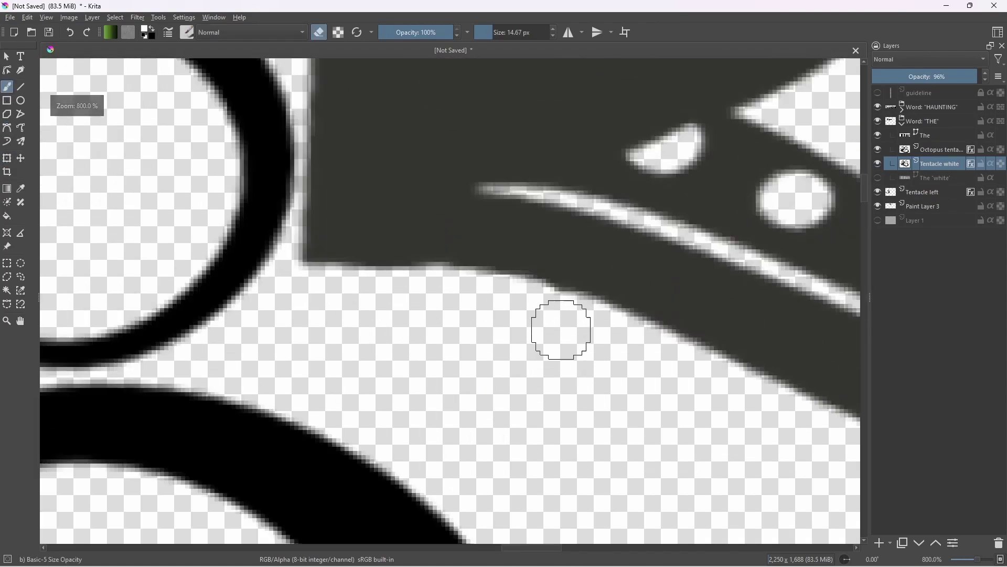
Smooth the lower edge of the "Tentacle white" base with the 14.67 px eraser brush
scroll(491, 322, down, 4)
scroll(455, 182, up, 4)
drag(496, 187, 440, 189)
key(e)
scroll(529, 257, down, 2)
scroll(520, 221, up, 2)
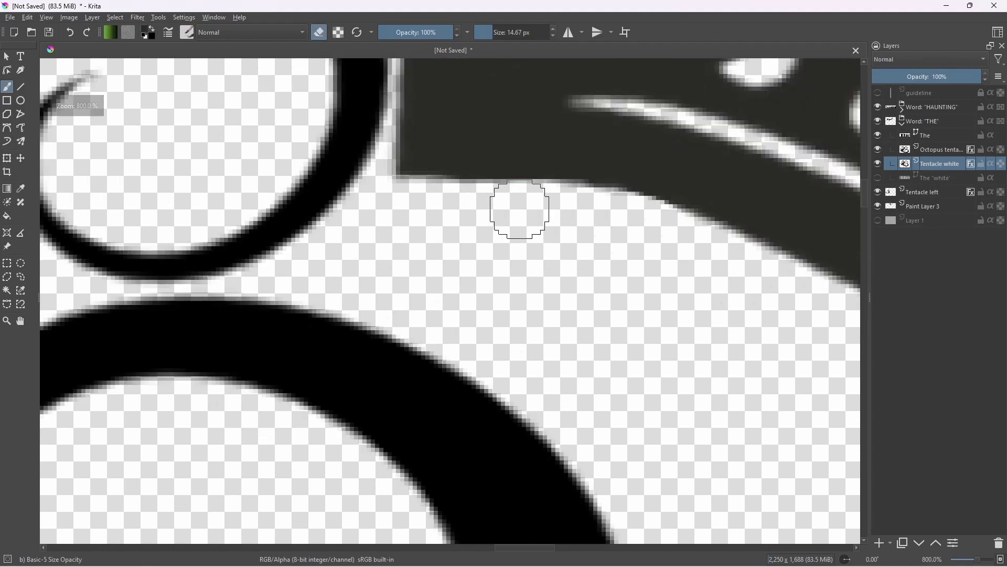
scroll(531, 196, down, 1)
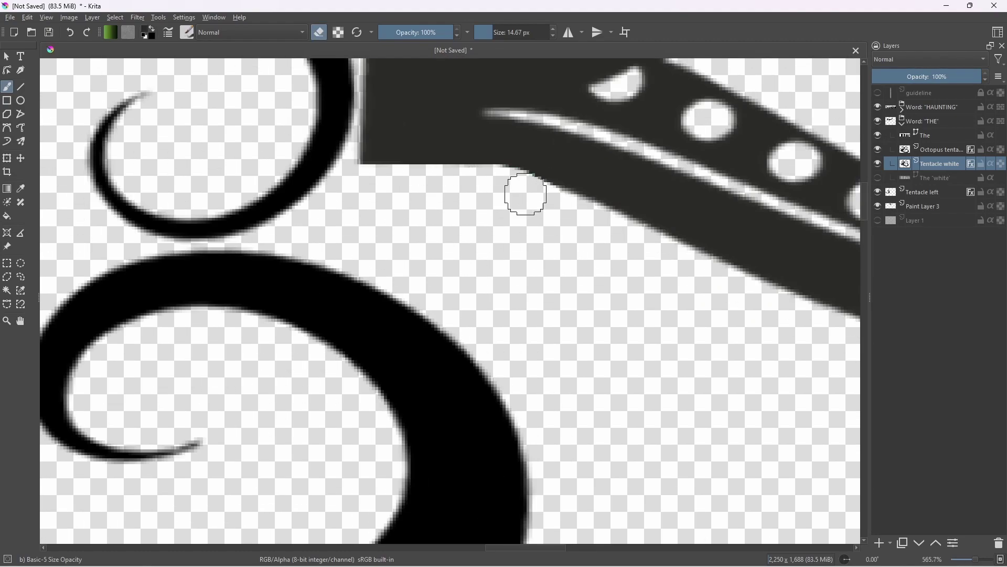
scroll(524, 193, down, 6)
scroll(568, 249, up, 8)
scroll(605, 306, down, 4)
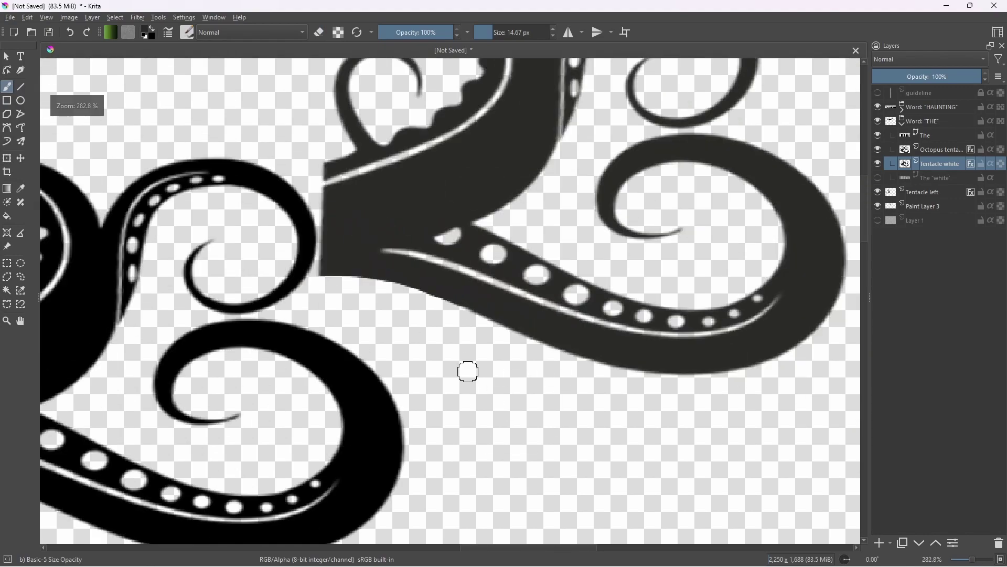
Paint the "Tentacle white" artwork solid white within a selection of its opaque area using a 29.14 px brush, and hide the selection mask
scroll(462, 364, down, 1)
drag(562, 229, 543, 300)
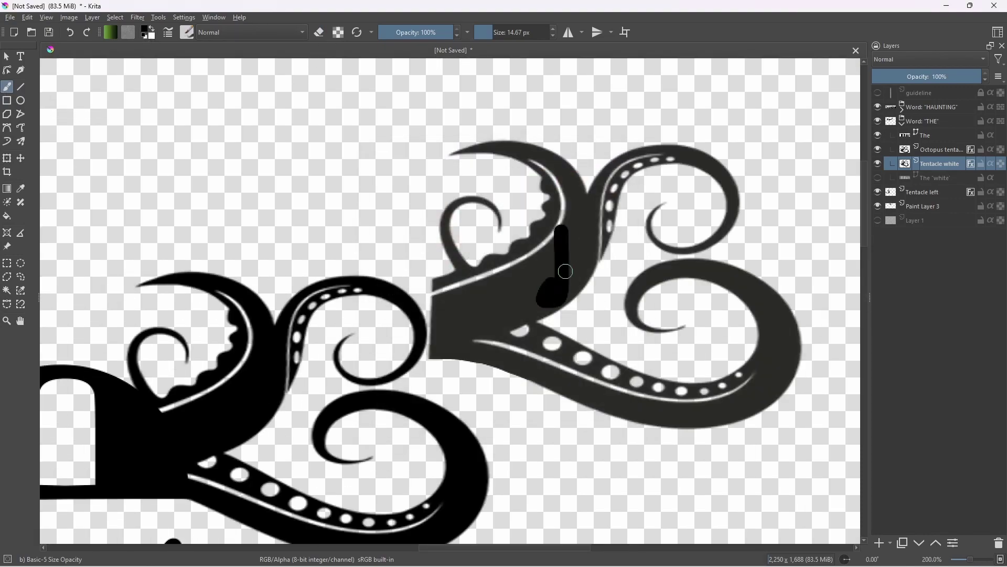
ctrl+click(911, 167)
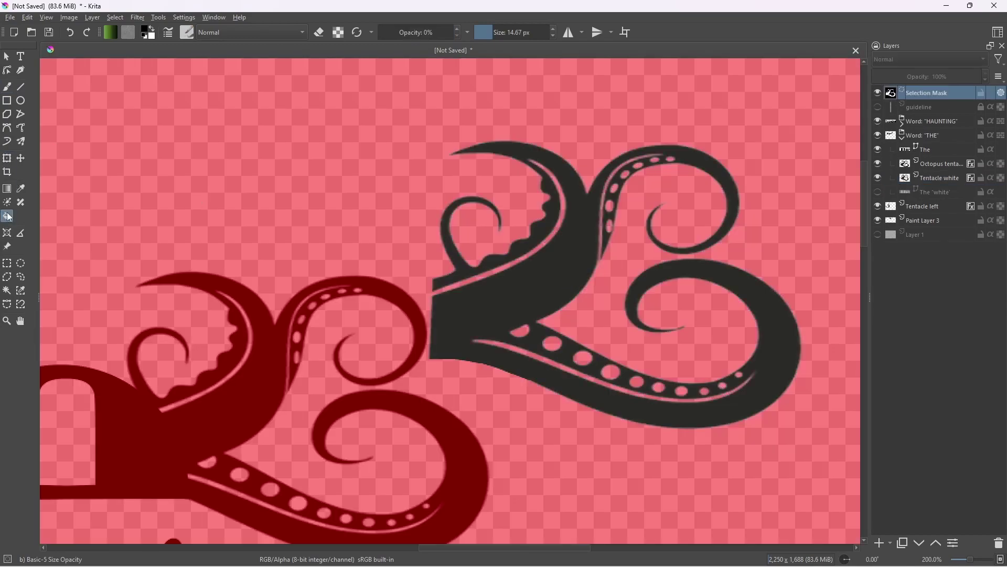
click(935, 178)
key(b)
mouse_move(554, 291)
mouse_down()
mouse_move(573, 227)
mouse_move(507, 421)
mouse_up()
click(538, 33)
click(646, 281)
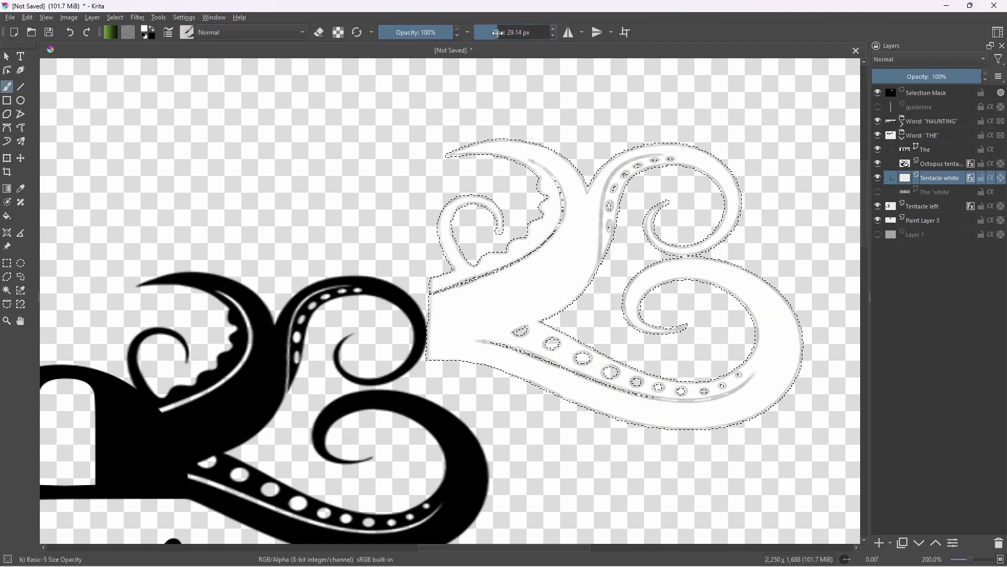
click(940, 93)
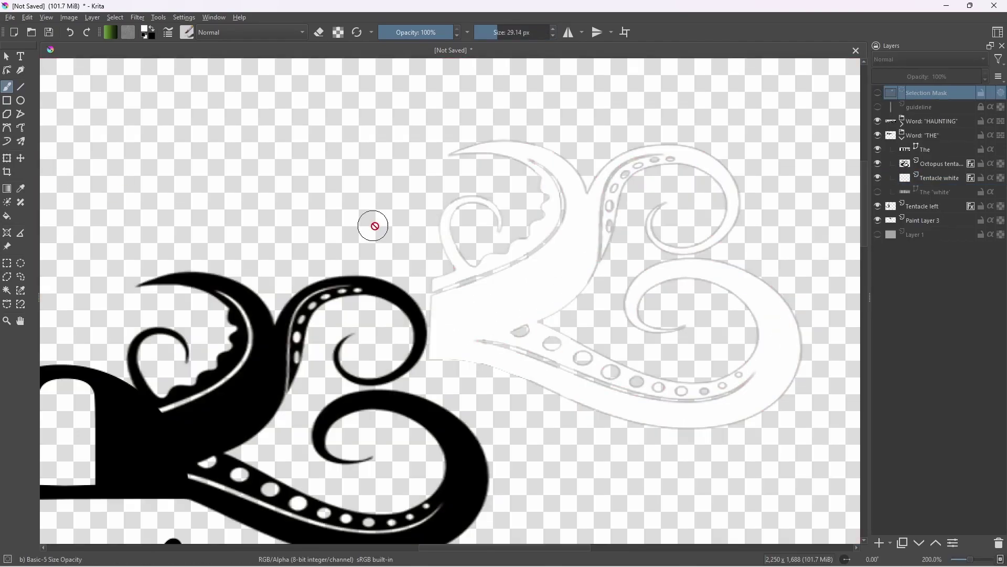
Move the "Tentacle white" artwork behind the black tentacles on the "e" with a slight offset
scroll(655, 316, up, 5)
scroll(567, 309, down, 6)
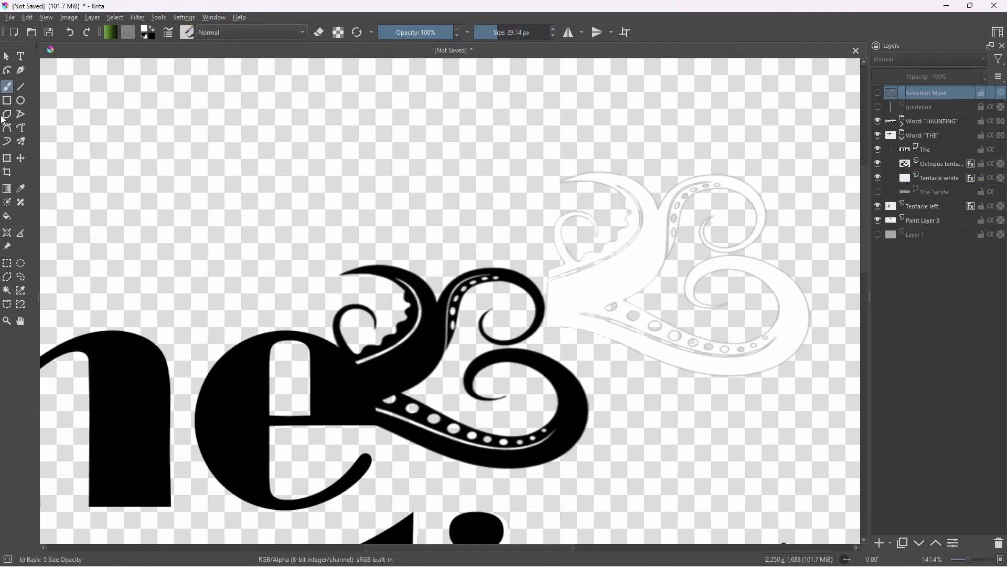
click(935, 178)
drag(666, 254, 429, 354)
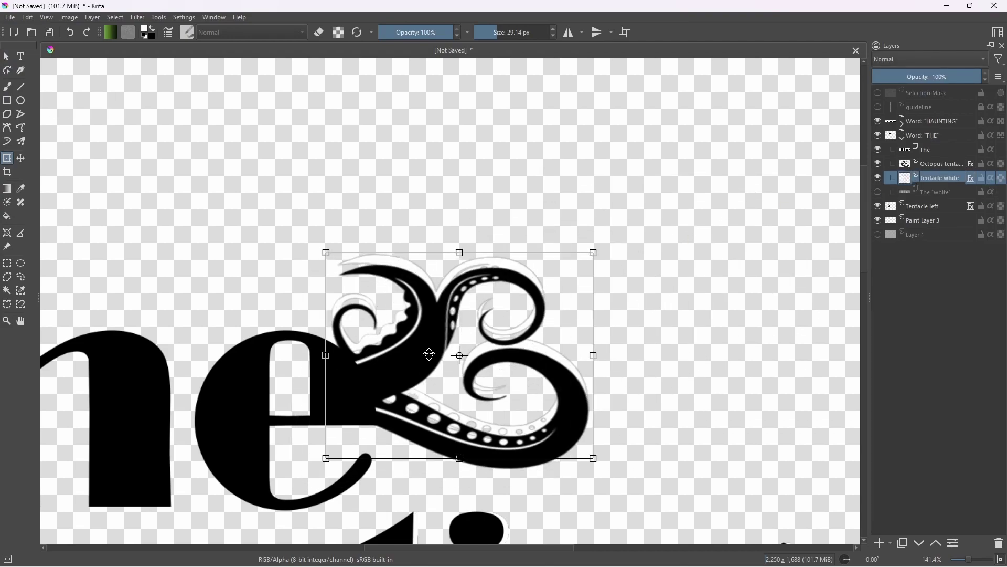
Show the "The 'white'" layer and check the white offset around the word and its tentacles
scroll(565, 345, up, 4)
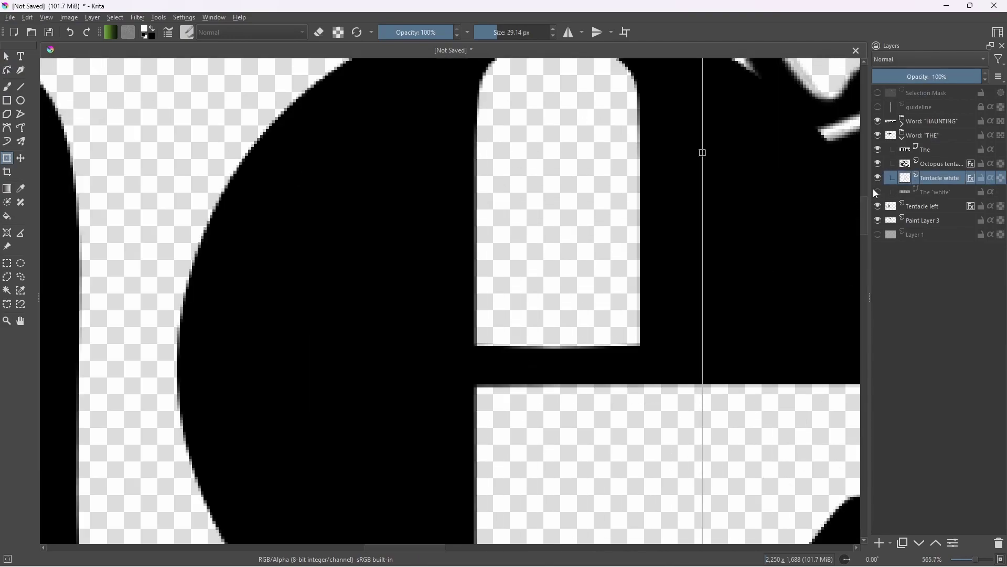
scroll(645, 157, down, 4)
scroll(637, 131, up, 4)
scroll(646, 157, down, 4)
scroll(654, 229, up, 1)
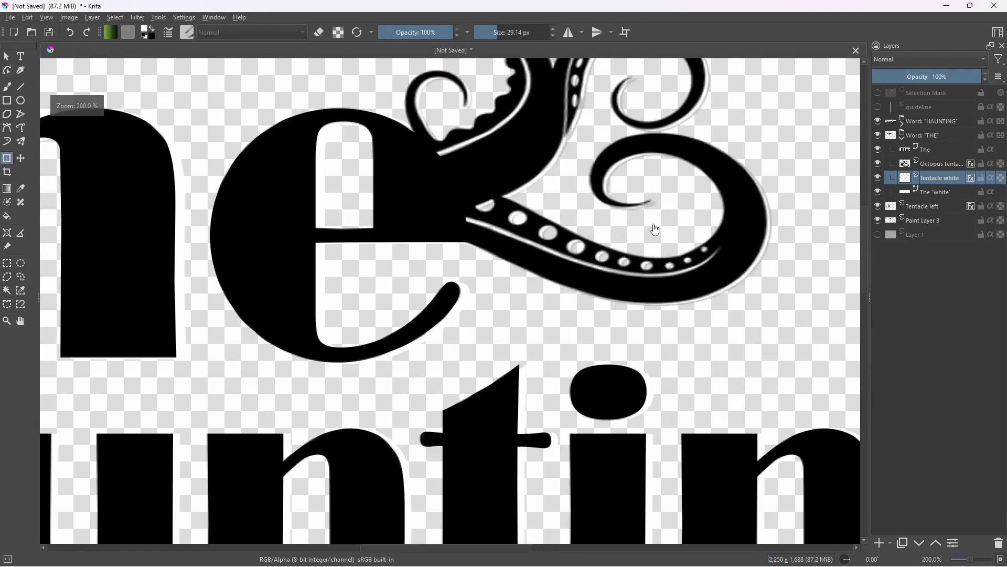
scroll(331, 256, up, 4)
scroll(288, 231, down, 4)
scroll(285, 231, down, 4)
scroll(321, 177, up, 8)
scroll(586, 129, down, 8)
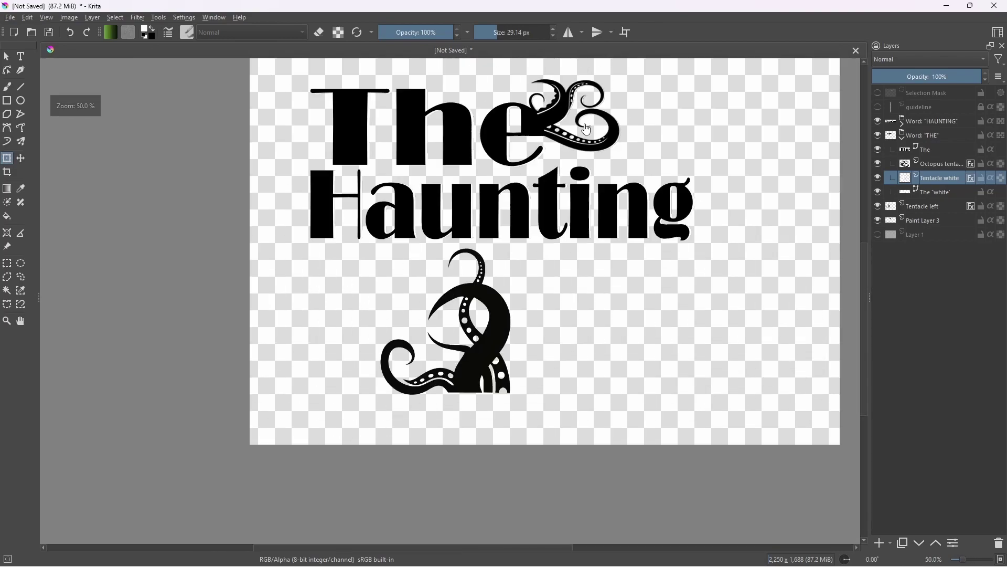
scroll(586, 129, up, 3)
Add a new paint layer beneath the title artwork and choose brown as the foreground color
click(902, 139)
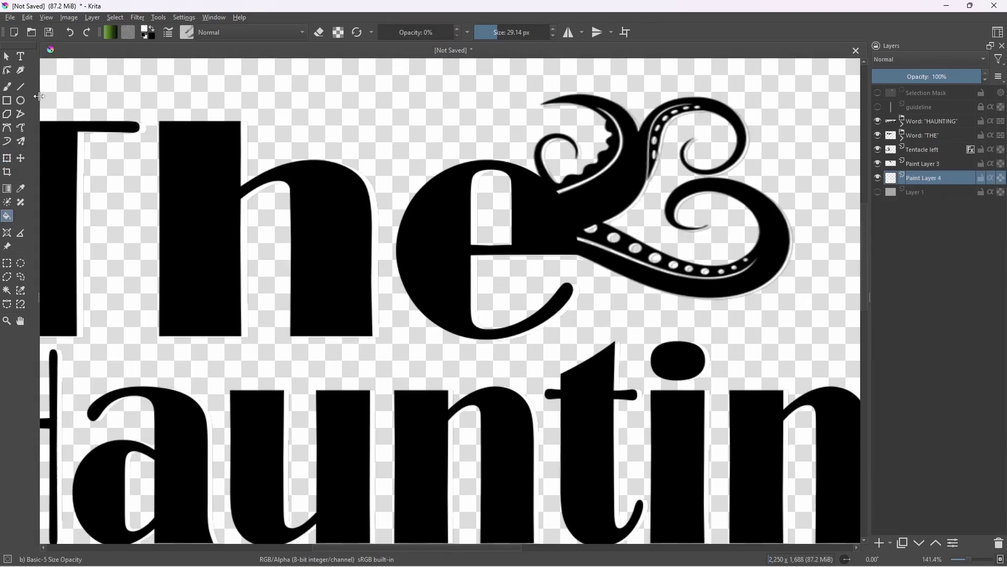
click(145, 29)
click(572, 437)
scroll(478, 260, down, 3)
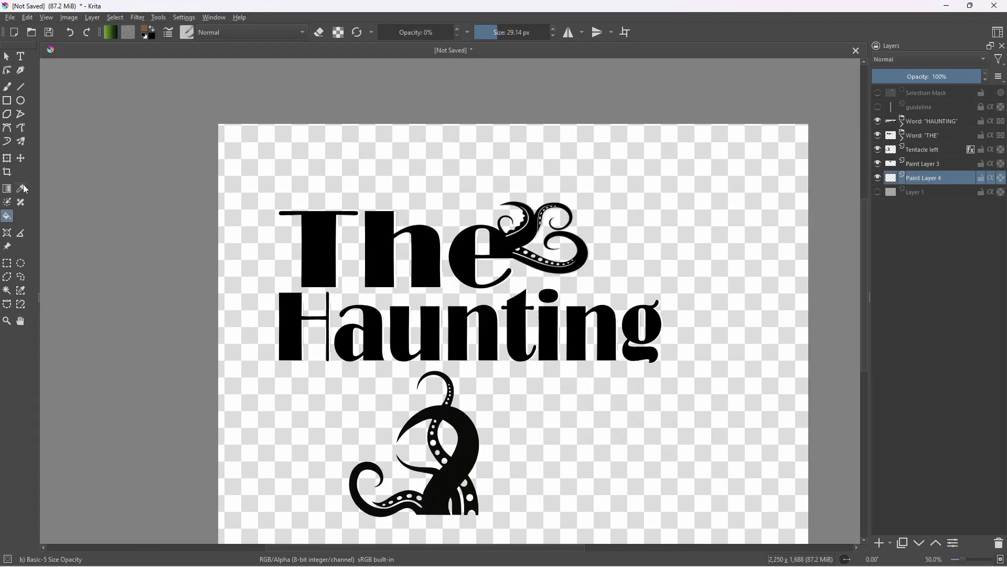
Set the opacity to 100% and fill Paint Layer 4 with brown as a contrasting background
right_click(916, 123)
drag(916, 111, 927, 184)
click(905, 206)
click(323, 163)
click(879, 543)
click(730, 262)
scroll(632, 237, up, 5)
scroll(508, 209, down, 3)
scroll(390, 236, up, 2)
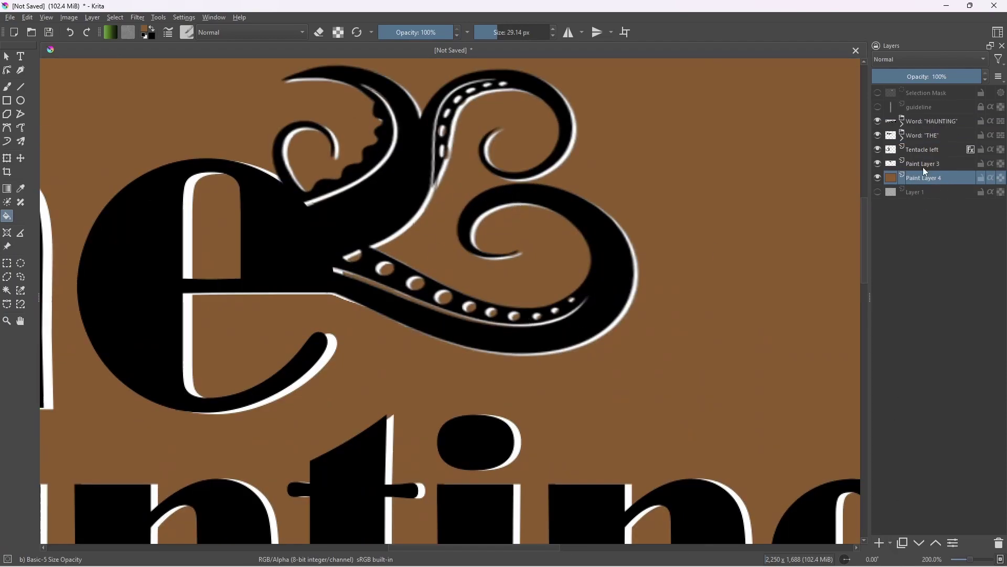
Readjust the "The 'white'" lettering's offset behind the black "The"
scroll(376, 204, down, 2)
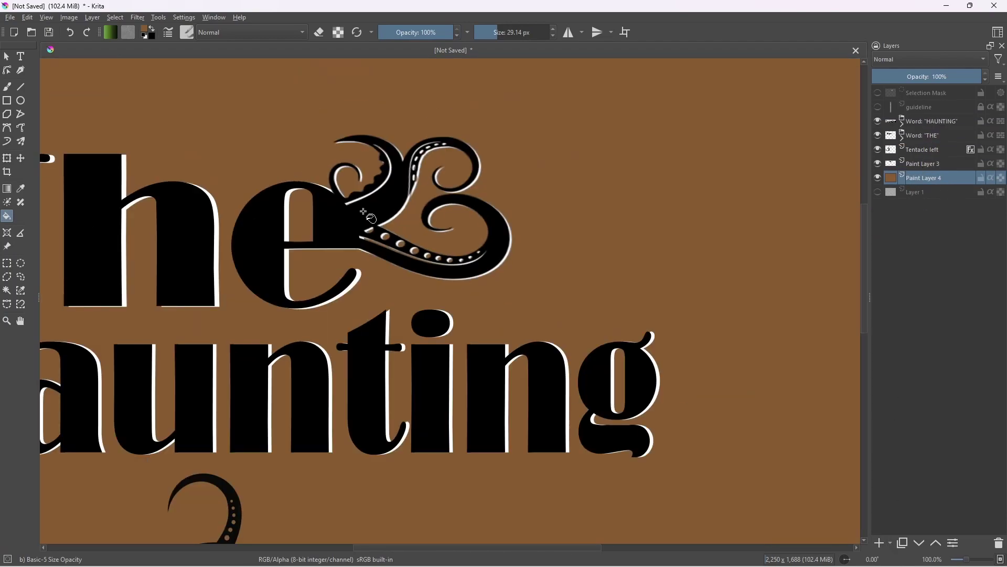
scroll(363, 212, down, 1)
scroll(315, 220, up, 5)
scroll(682, 236, down, 2)
click(902, 138)
click(933, 192)
key(ctrl+t)
drag(654, 225, 382, 210)
Reposition the "Tentacle white" artwork so its highlight follows the edges of the black tentacles on the "e"
click(928, 178)
drag(605, 231, 413, 201)
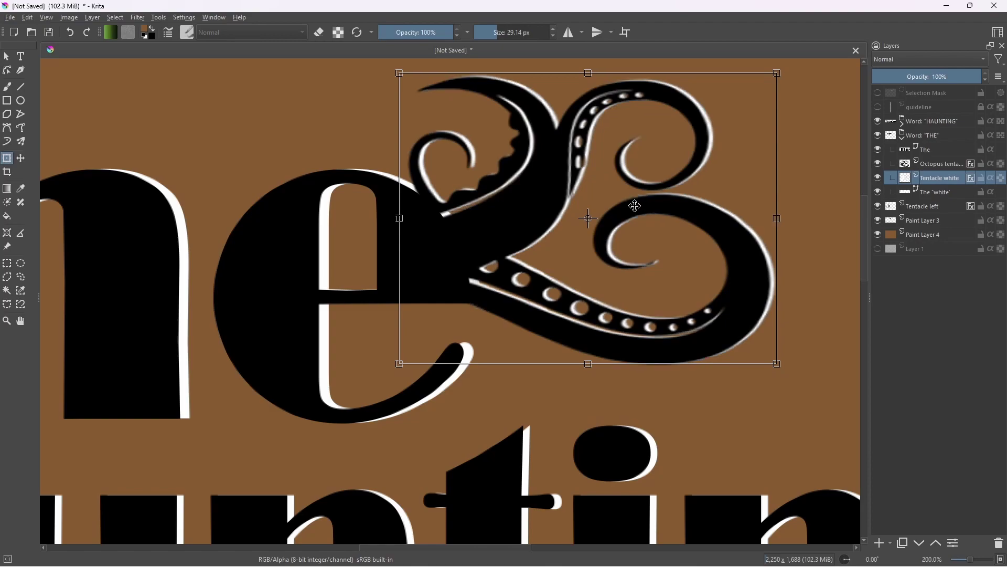
scroll(635, 205, down, 4)
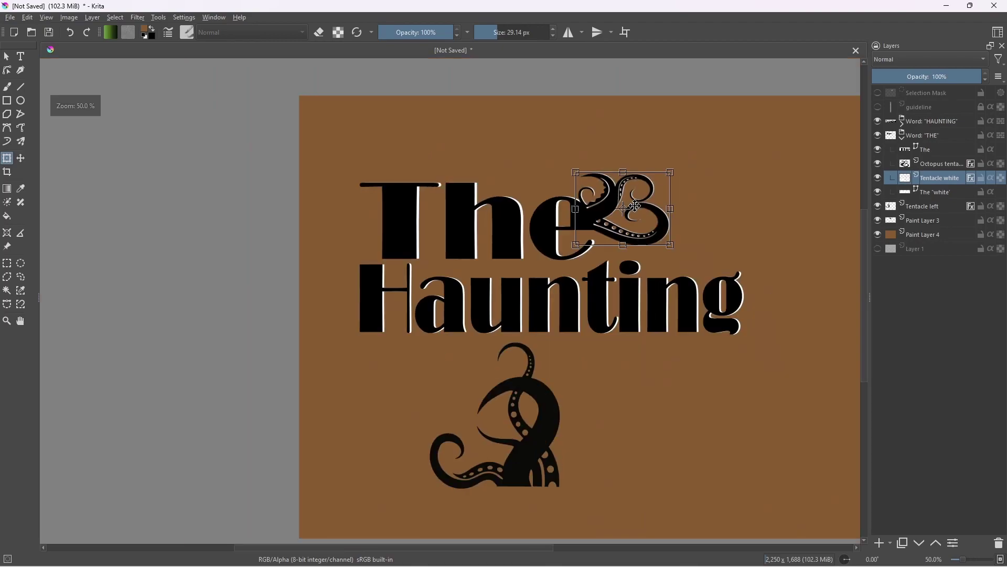
drag(635, 206, 680, 209)
scroll(735, 291, down, 2)
scroll(729, 286, up, 2)
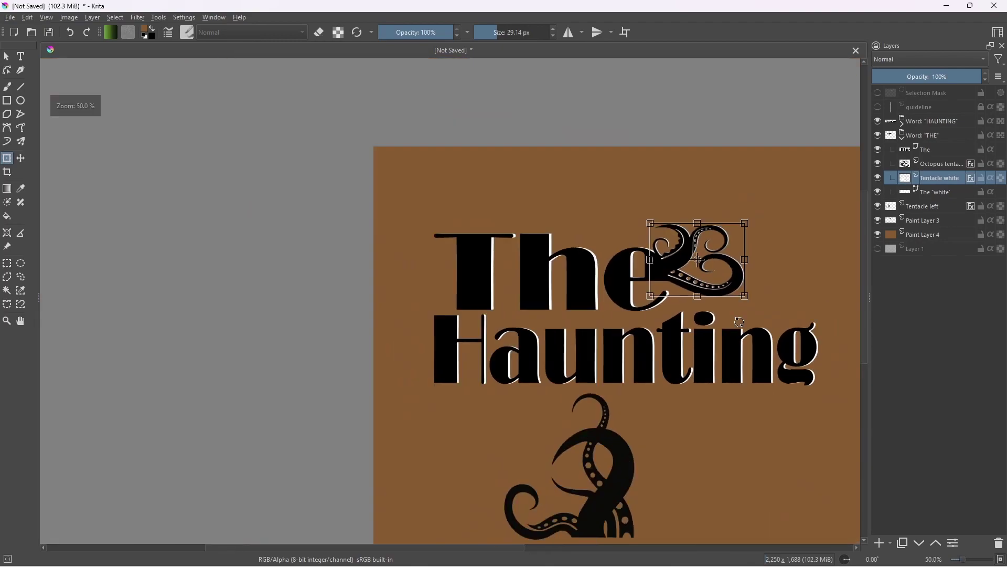
drag(746, 433, 632, 393)
click(933, 192)
Move the "Tentacle left" layer between the two lettering layers in the "HAUNTING" group and delete Paint Layer 3
click(902, 138)
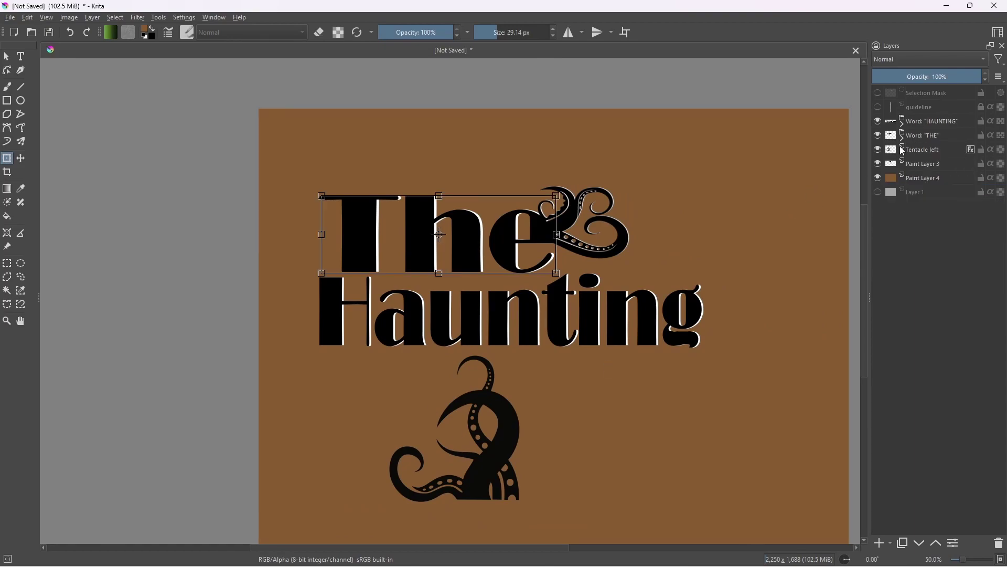
click(903, 149)
click(878, 149)
click(878, 150)
drag(931, 149, 927, 116)
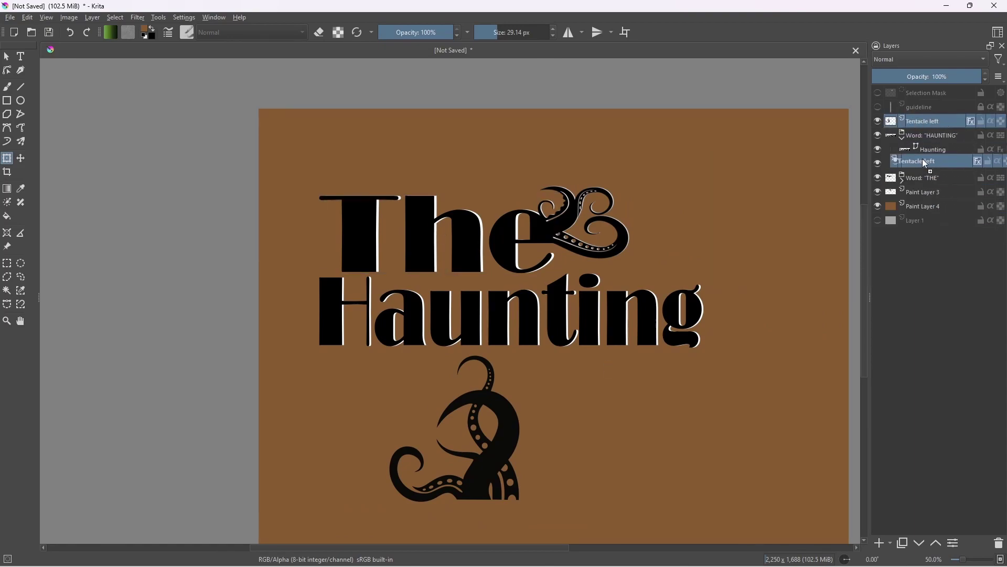
right_click(883, 195)
click(911, 263)
Examine the title lettering and tentacles against the brown background at close and full view
scroll(502, 254, up, 4)
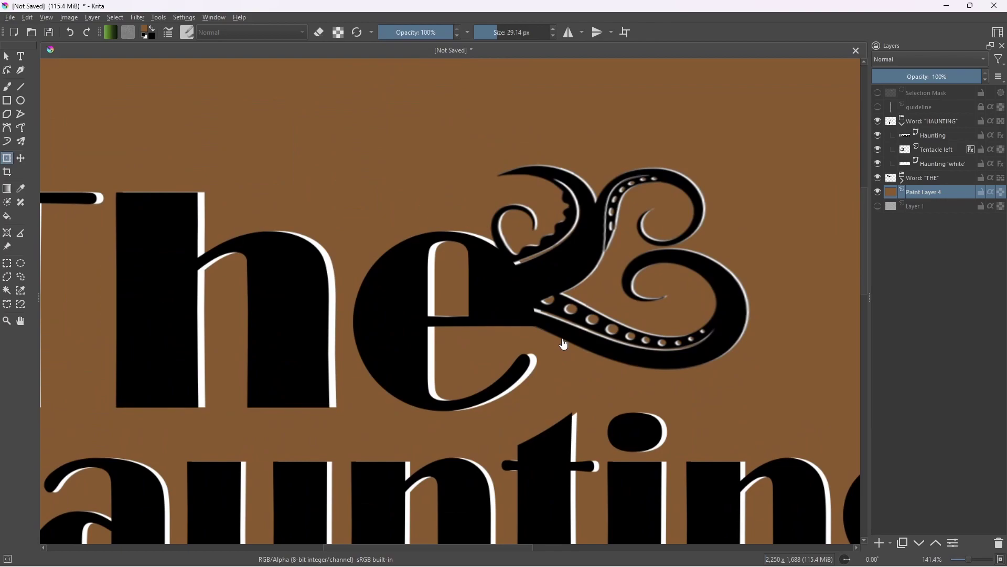
scroll(502, 254, up, 1)
scroll(545, 260, down, 6)
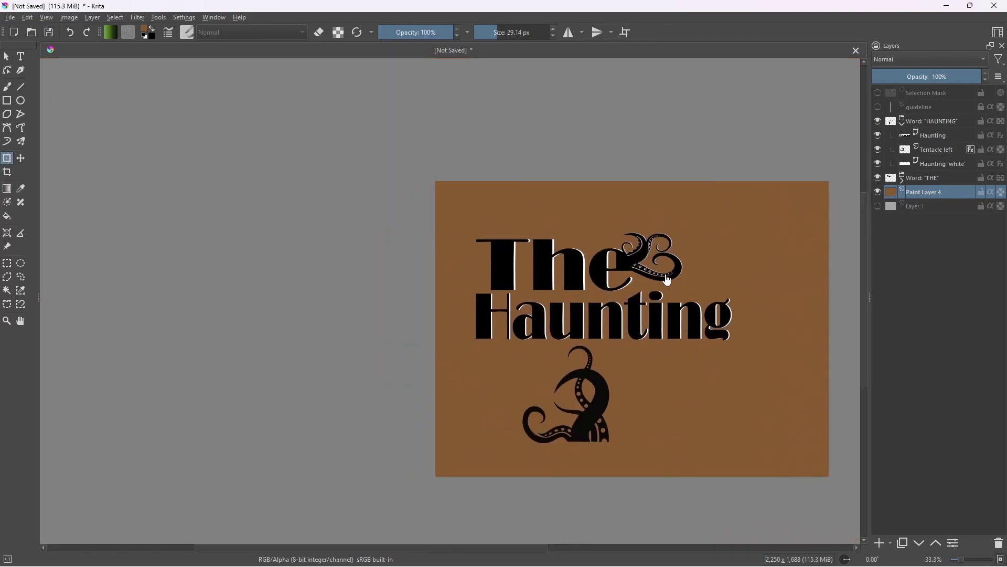
scroll(688, 299, up, 3)
scroll(688, 297, down, 2)
scroll(687, 298, up, 1)
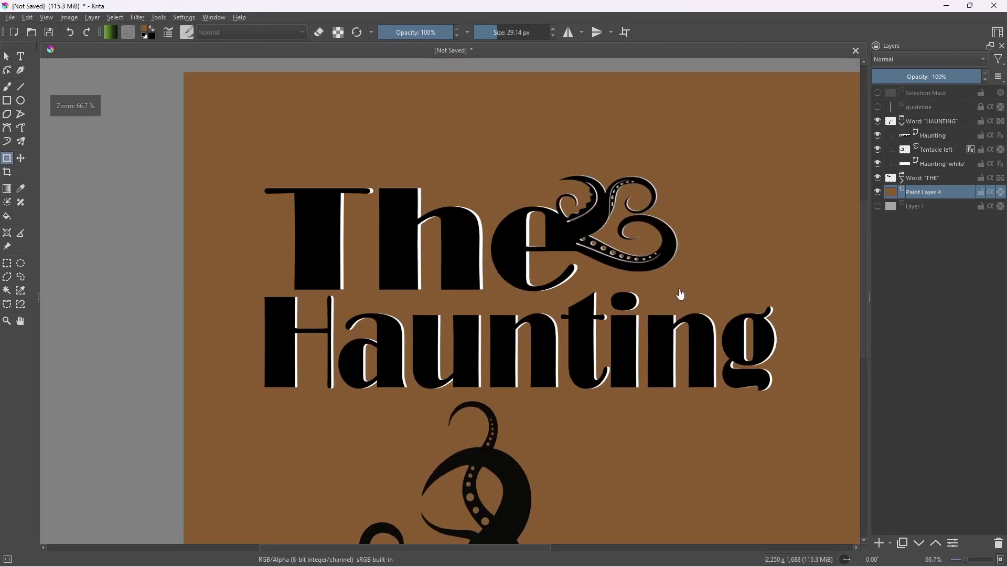
scroll(308, 219, down, 4)
scroll(444, 378, up, 3)
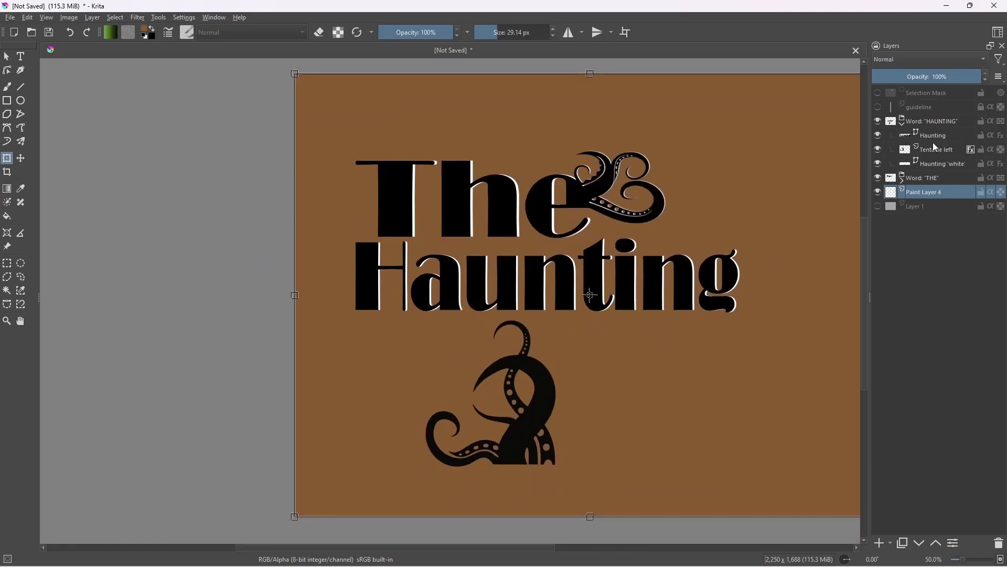
Flip the "Tentacle left" artwork vertically so its cut-off base faces the lettering
click(936, 149)
drag(524, 385, 561, 323)
drag(530, 261, 530, 534)
drag(548, 472, 531, 373)
drag(513, 436, 513, 421)
Try the flipped tentacles beneath the "g" of "Haunting", and place them slightly reduced beneath the "H"
drag(539, 374, 702, 366)
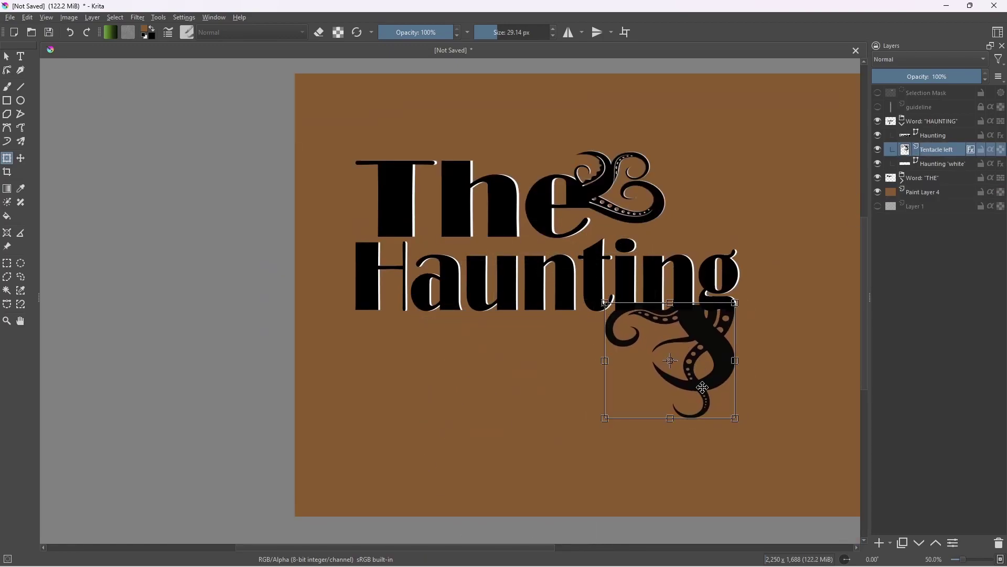
drag(709, 400, 396, 355)
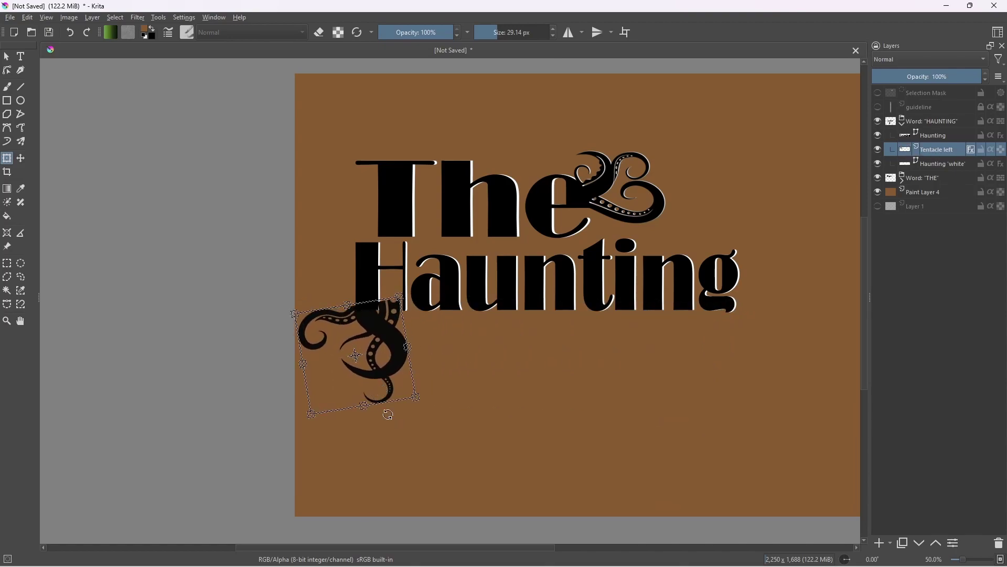
click(13, 56)
click(16, 57)
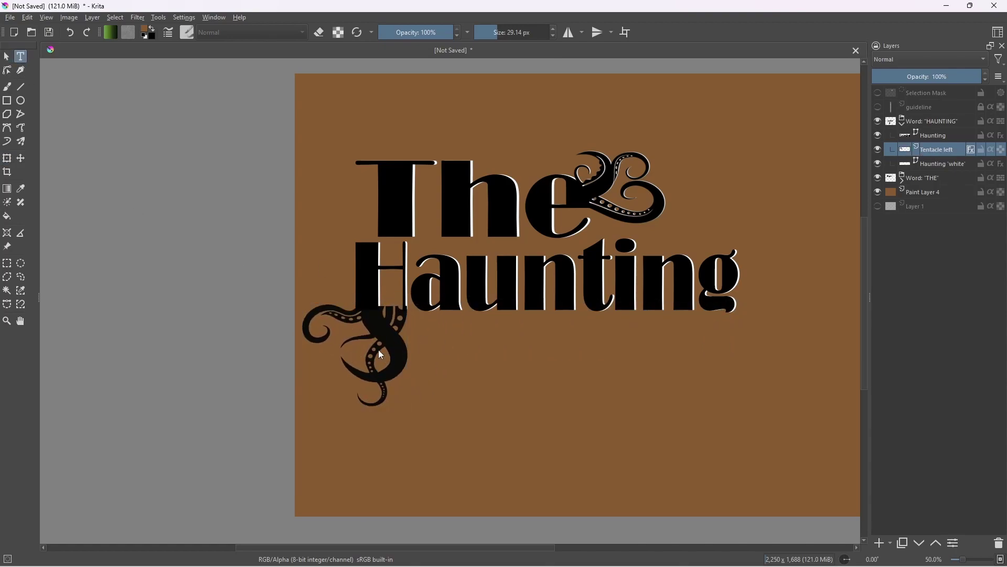
click(21, 158)
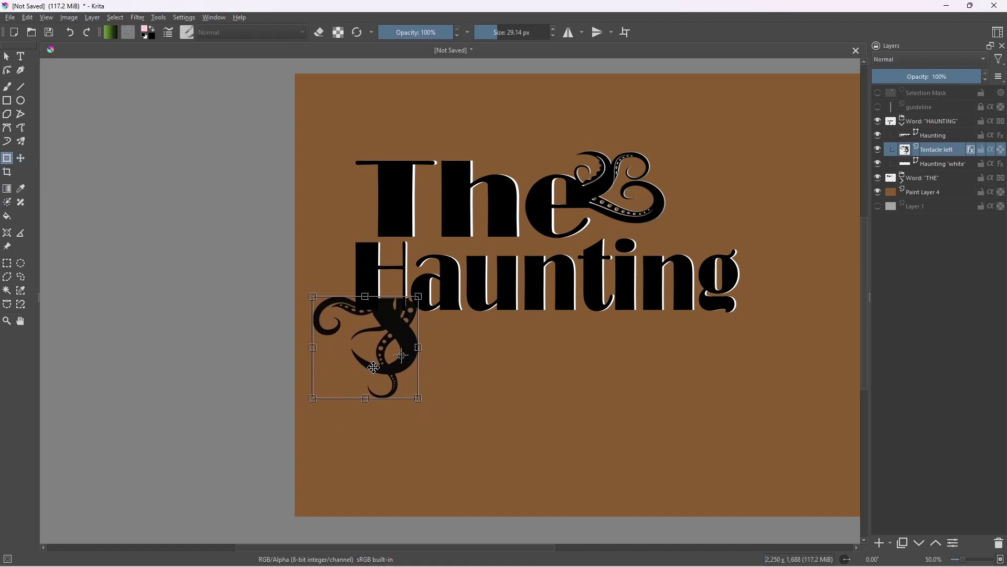
drag(417, 409, 738, 403)
drag(525, 403, 467, 432)
key(ctrl+z)
key(ctrl+z)
Move the flipped tentacles beneath the first "n" of "Haunting" so their base meets the letter's stems
drag(383, 353, 722, 323)
drag(523, 326, 578, 321)
scroll(562, 333, up, 4)
scroll(430, 271, up, 3)
scroll(419, 216, down, 3)
scroll(517, 217, up, 3)
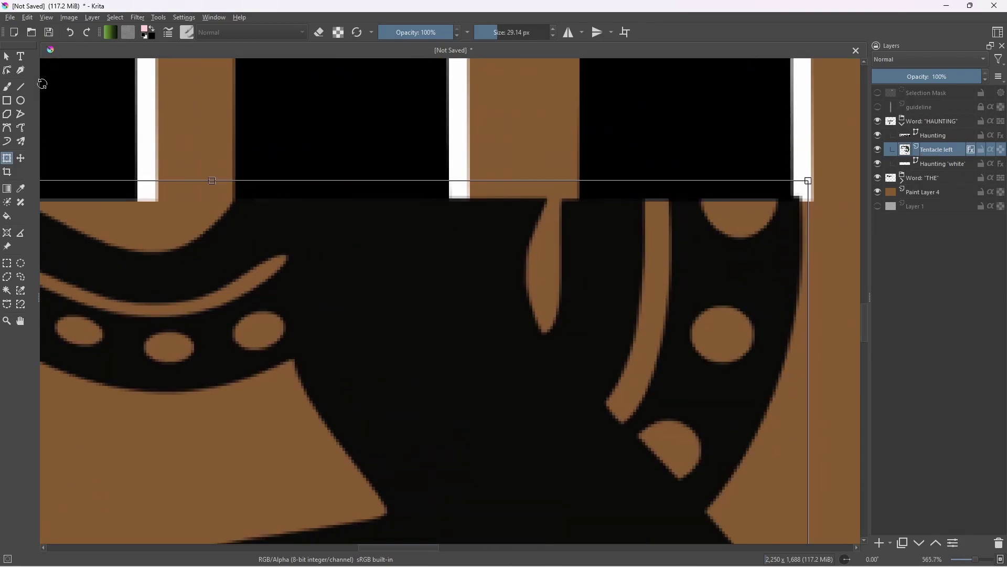
scroll(413, 106, down, 3)
scroll(469, 175, up, 1)
Erase the part of the "Tentacle left" base between the two stems of the "n" with a 20.30 px eraser brush
scroll(469, 175, up, 1)
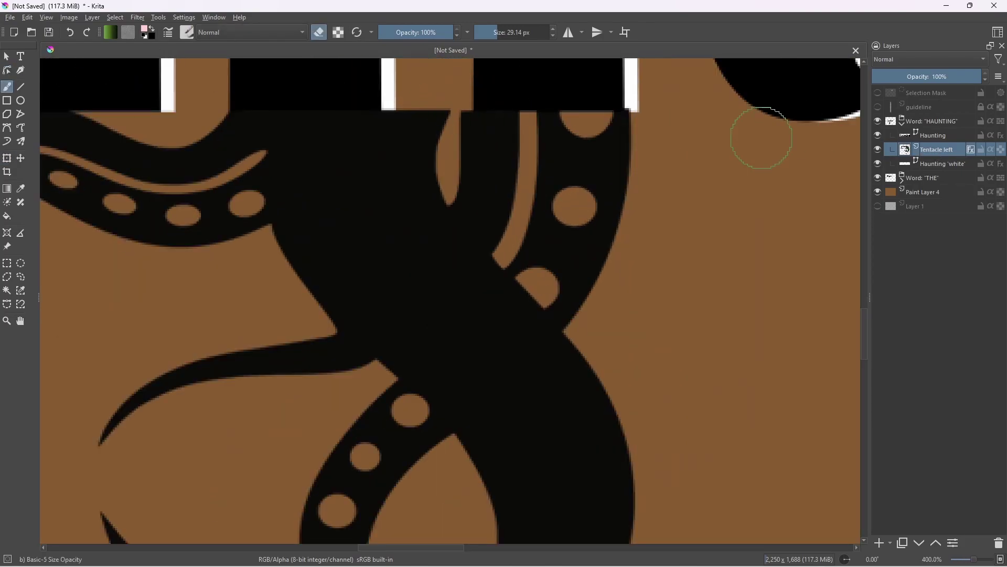
scroll(432, 92, up, 2)
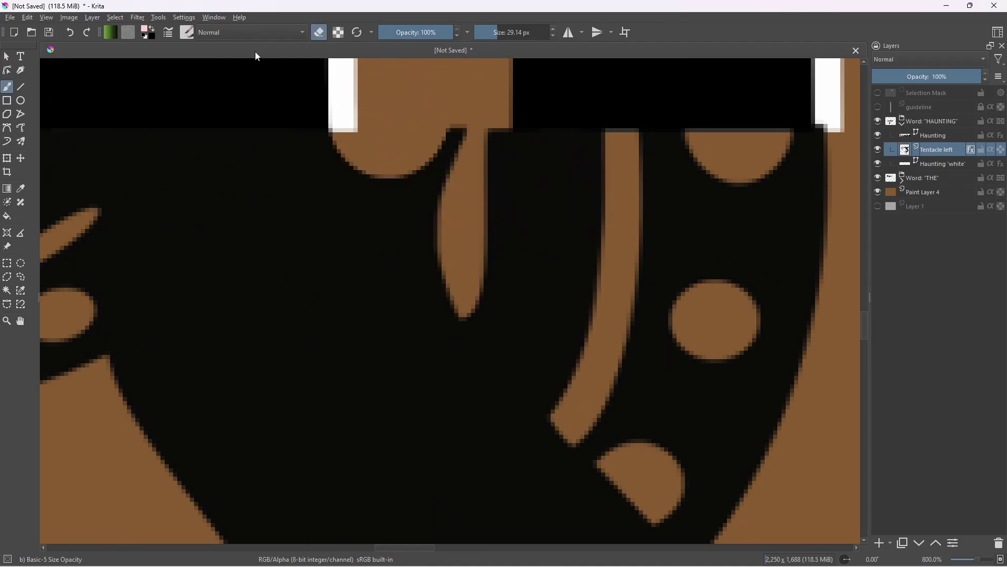
key(])
key(])
key(])
key(])
mouse_move(588, 136)
mouse_down()
mouse_move(569, 363)
mouse_move(453, 157)
mouse_move(545, 245)
mouse_move(499, 274)
mouse_move(571, 384)
mouse_move(379, 137)
mouse_up()
scroll(378, 139, down, 3)
scroll(452, 247, up, 3)
drag(531, 354, 439, 288)
key(ctrl+z)
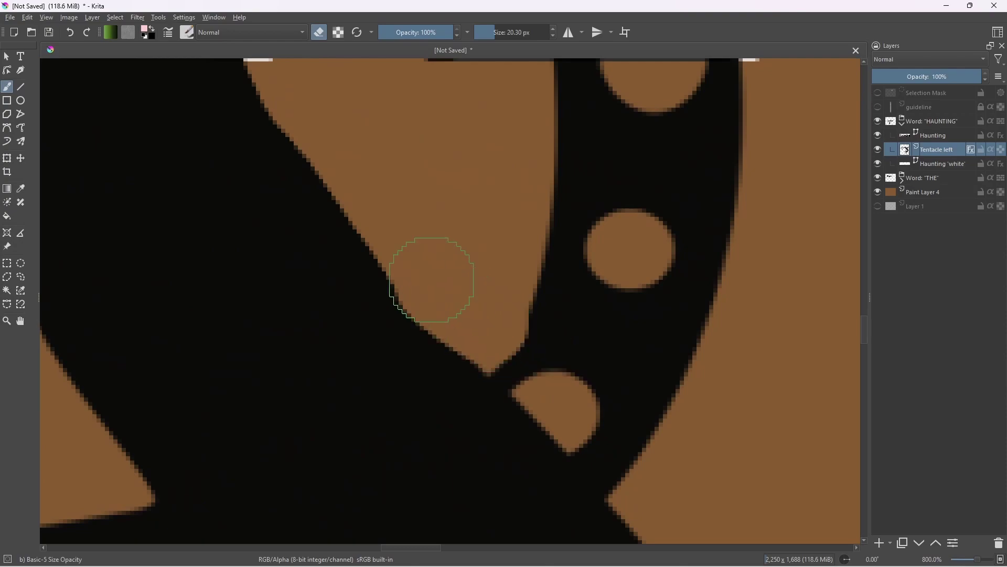
Apply a black Color Overlay layer style to "Tentacle left" so it matches the lettering
scroll(522, 278, down, 4)
scroll(530, 337, up, 3)
scroll(530, 337, down, 3)
click(92, 17)
click(203, 216)
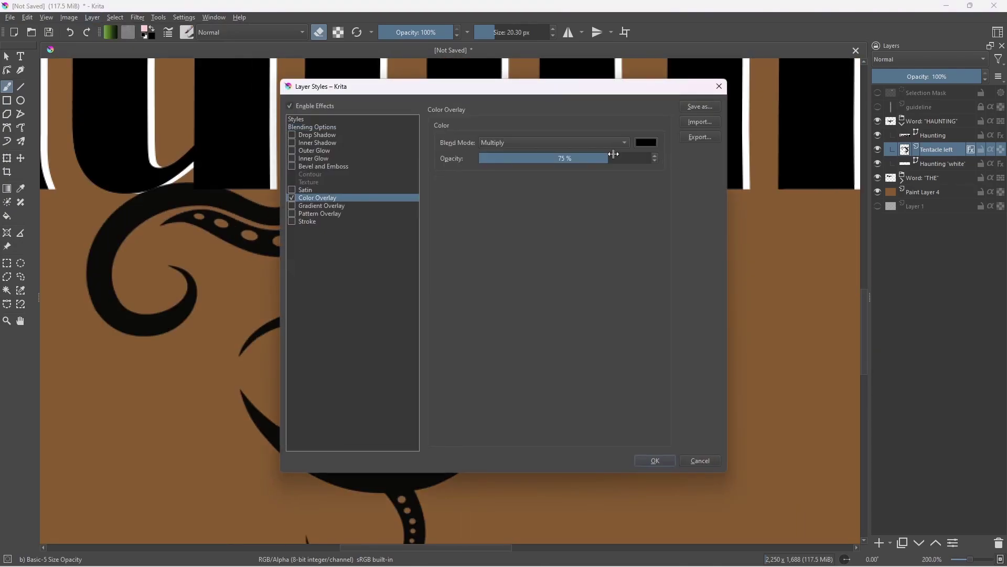
click(645, 143)
click(580, 404)
click(655, 461)
Nudge the "Tentacle left" artwork so its base lines up with the stems of the first "n"
scroll(448, 148, up, 4)
scroll(497, 262, down, 3)
drag(380, 248, 474, 267)
click(7, 158)
mouse_move(456, 319)
mouse_down()
mouse_move(461, 311)
mouse_move(450, 317)
mouse_up()
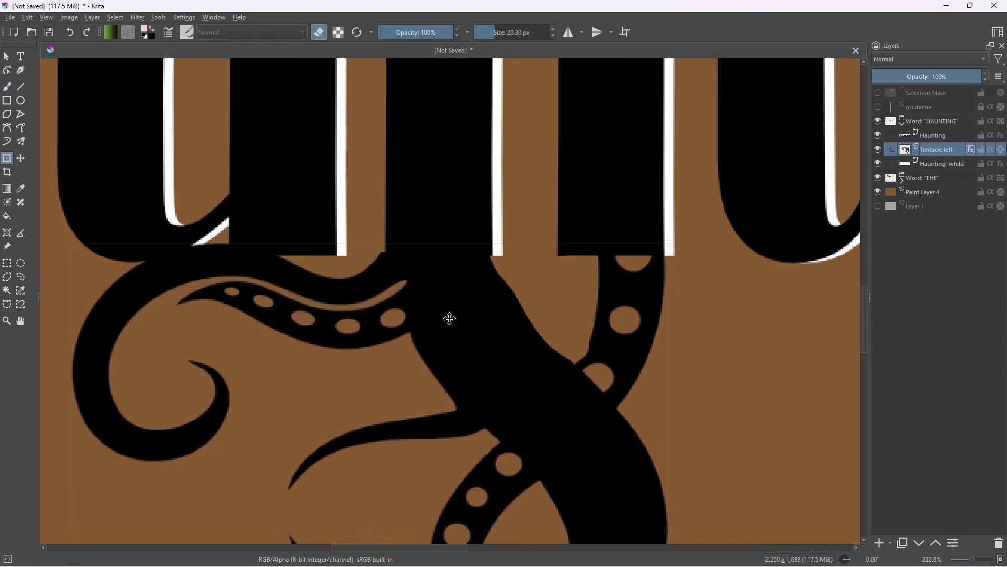
scroll(362, 262, up, 1)
drag(361, 262, 189, 220)
Refine the tentacle edge along the gap beneath the "n" with a 10.20 px brush
key(b)
scroll(391, 275, up, 1)
key(e)
scroll(338, 175, up, 1)
drag(338, 175, 281, 142)
mouse_move(280, 143)
mouse_down()
mouse_move(288, 174)
mouse_move(376, 309)
mouse_move(544, 458)
mouse_up()
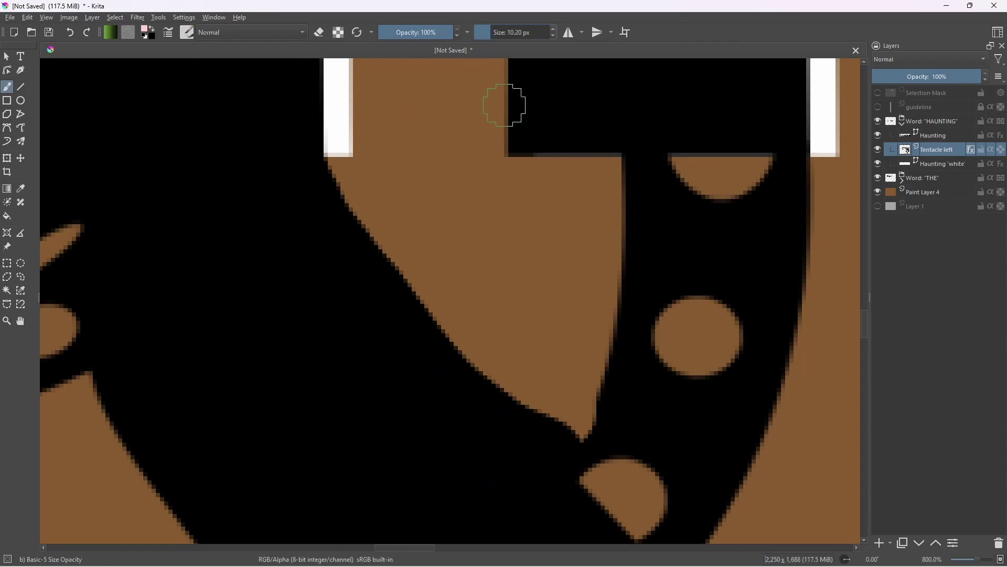
Erase the pointed lower end of the gap into a smooth rounded curve with the 10.20 px eraser brush
scroll(546, 258, up, 2)
scroll(380, 373, down, 7)
scroll(381, 369, up, 5)
key(e)
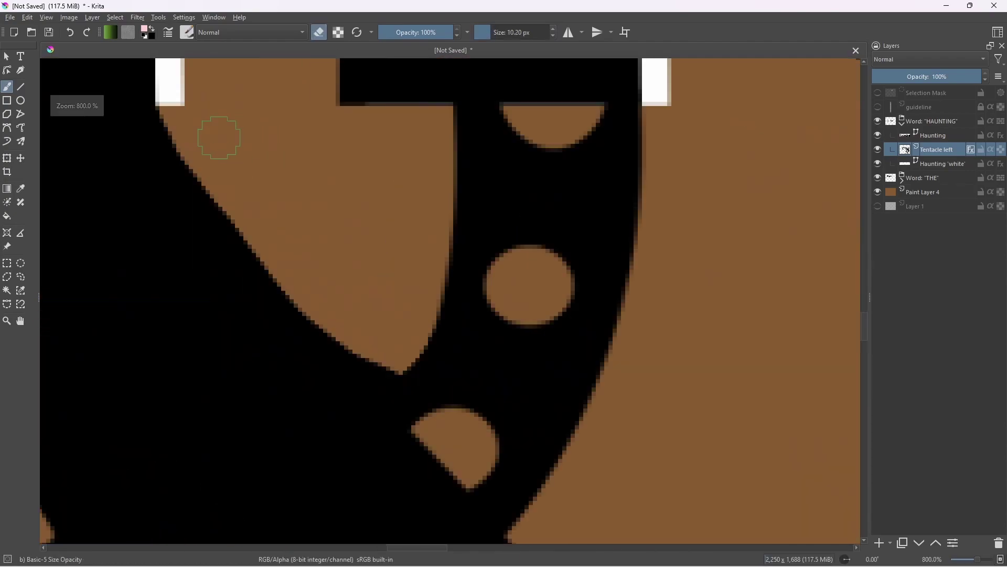
scroll(394, 323, down, 2)
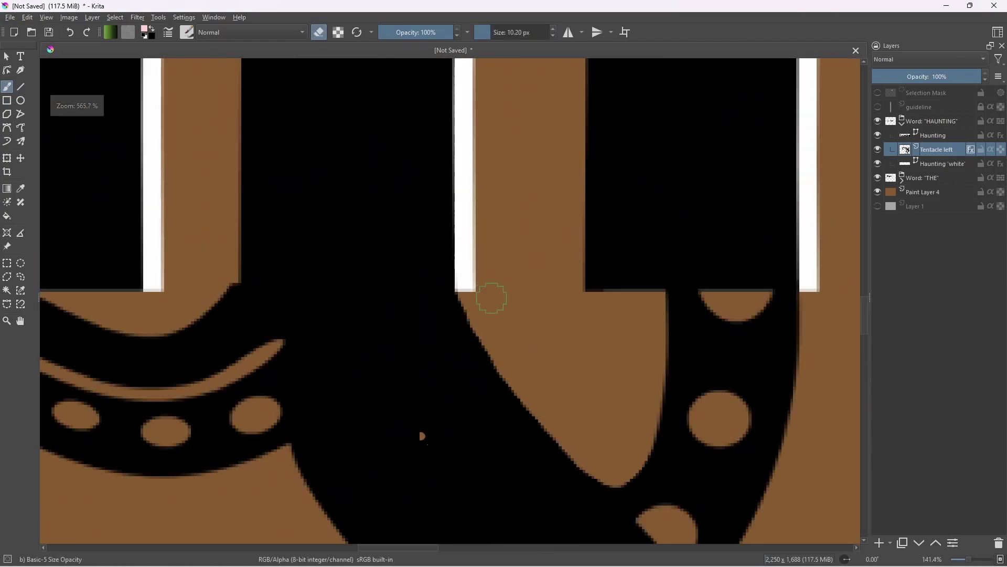
Paint the tentacle edge into a smooth curve flowing up into the first "n" stem with the 10.20 px brush
scroll(490, 342, down, 5)
scroll(424, 250, up, 7)
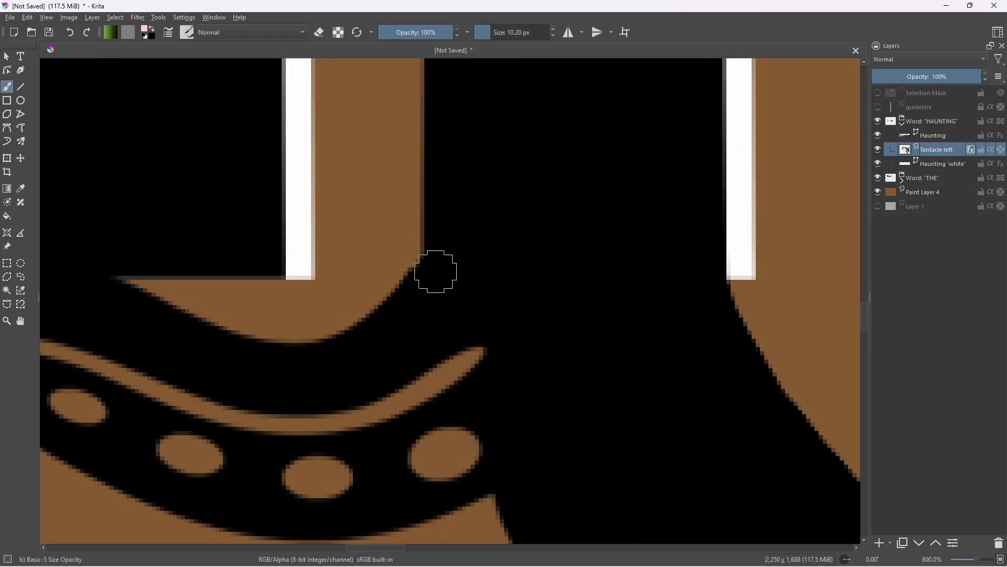
scroll(436, 271, down, 4)
scroll(523, 218, up, 7)
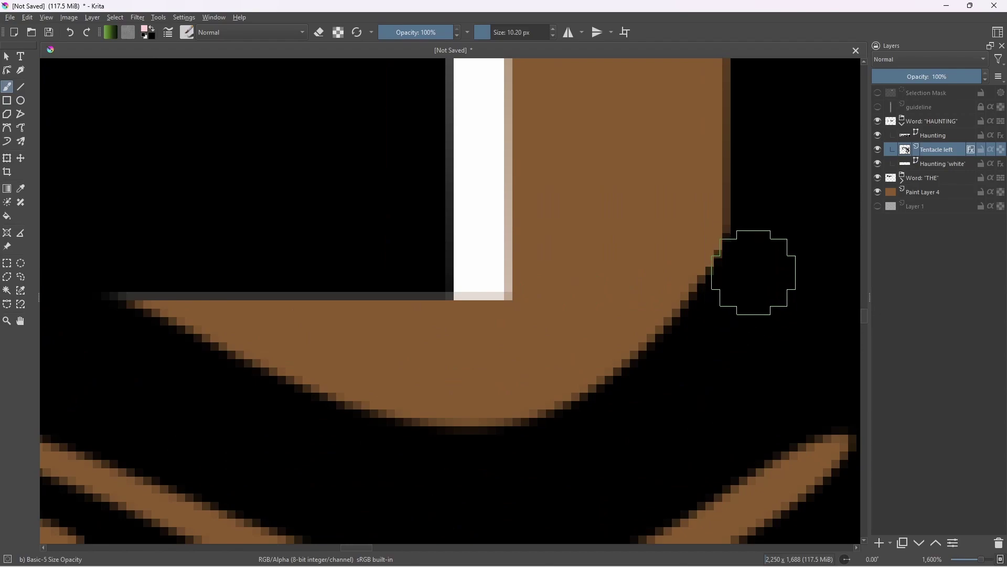
scroll(753, 273, down, 8)
scroll(535, 197, up, 3)
scroll(548, 271, down, 2)
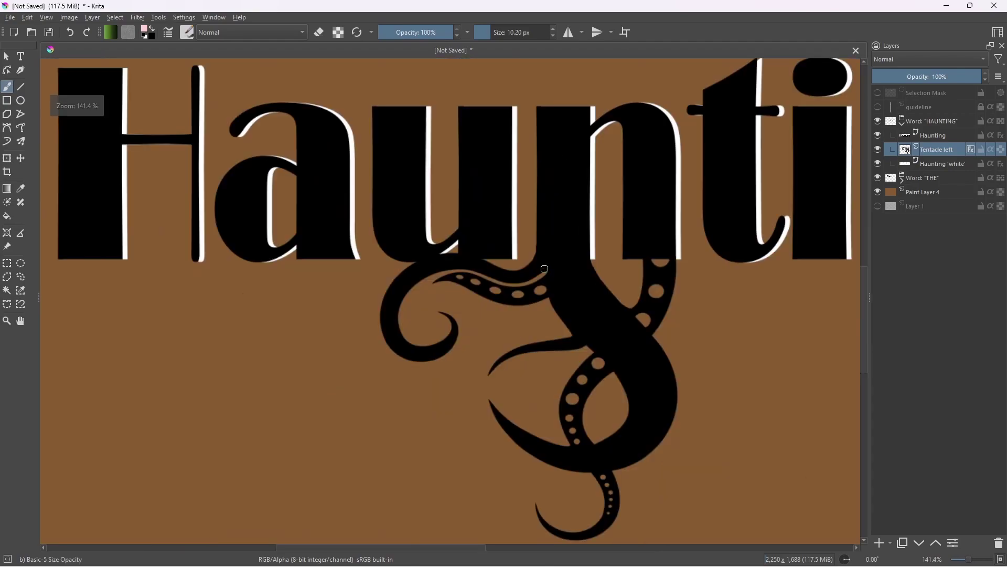
scroll(548, 271, up, 3)
scroll(533, 120, down, 6)
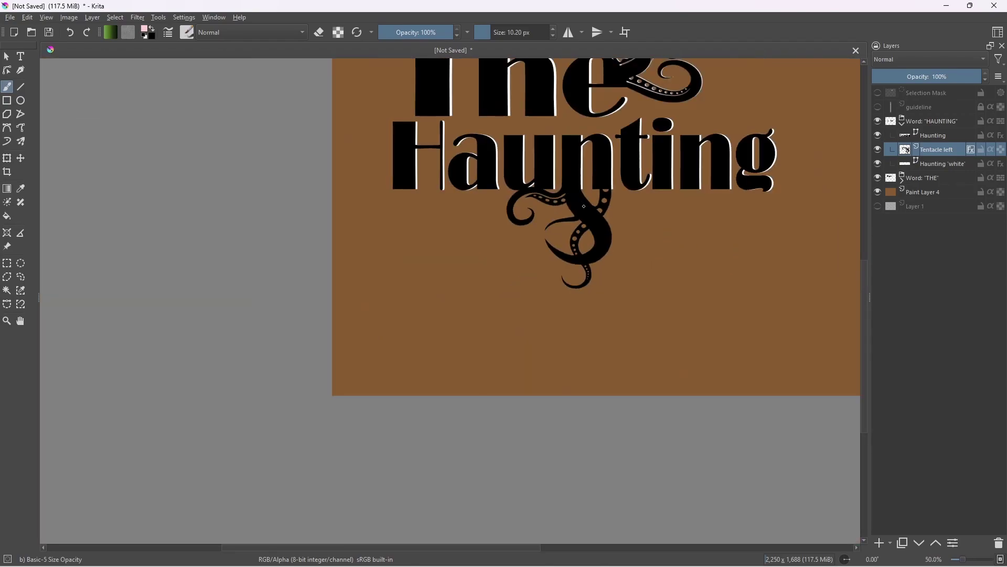
scroll(568, 206, up, 6)
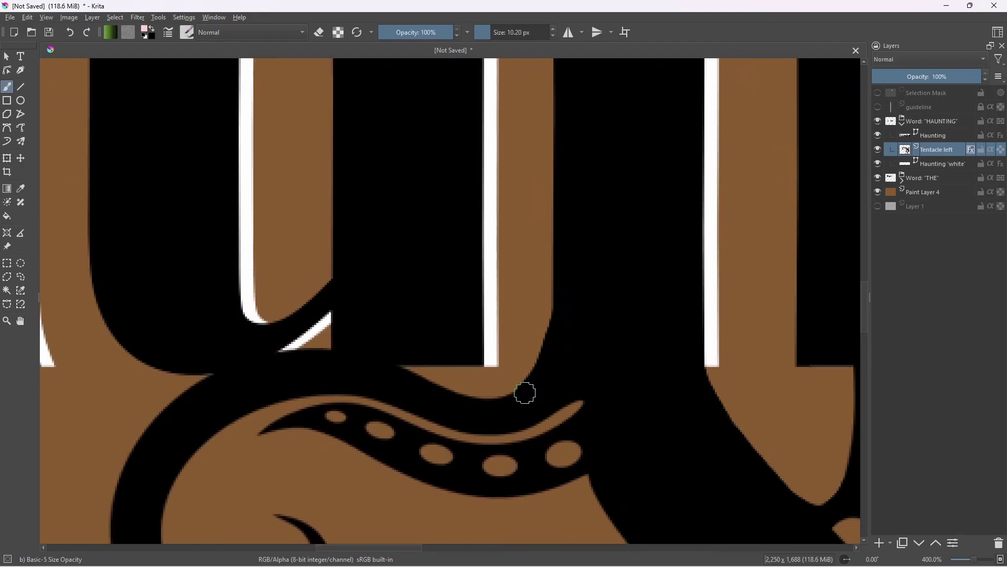
Round the underside of the gap between the "u" and the "n" with the 10.20 px brush
scroll(528, 391, down, 3)
scroll(507, 397, up, 5)
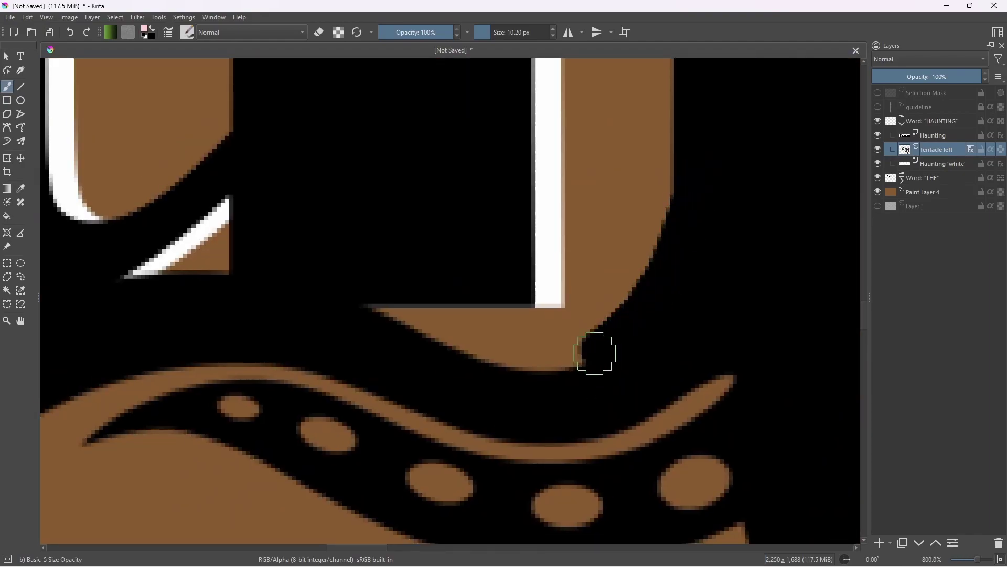
scroll(466, 380, down, 8)
scroll(531, 331, up, 8)
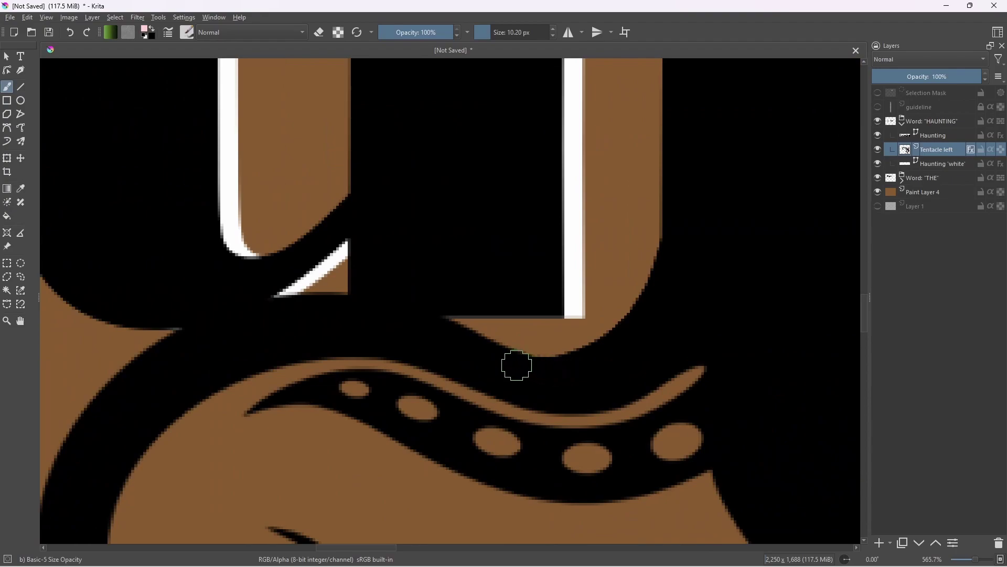
scroll(517, 365, down, 6)
scroll(590, 379, up, 5)
scroll(445, 397, down, 5)
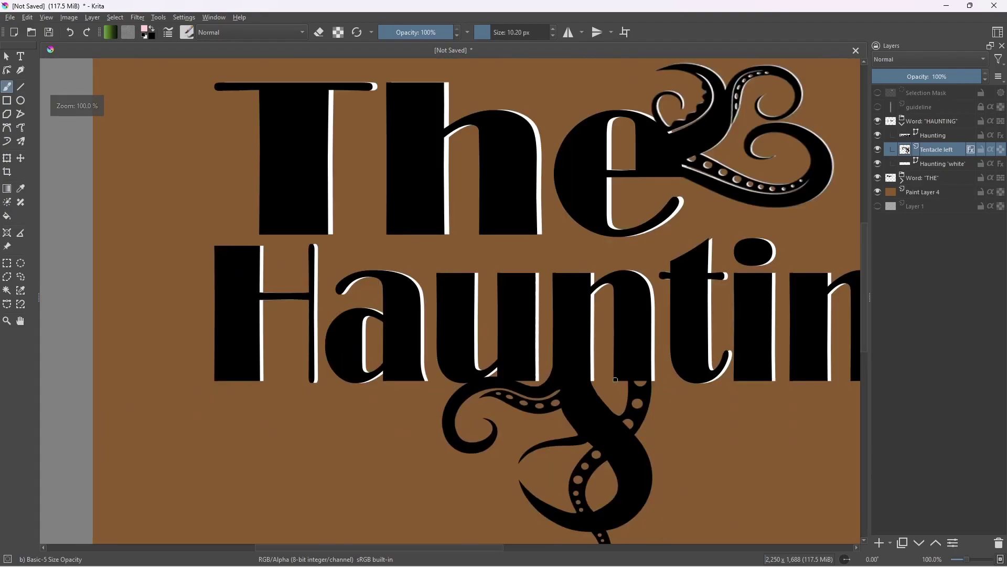
Clean up the lower edge of the gap beneath the "u" with the 10.20 px eraser brush
scroll(551, 355, up, 6)
key(e)
scroll(591, 313, down, 2)
scroll(591, 312, up, 2)
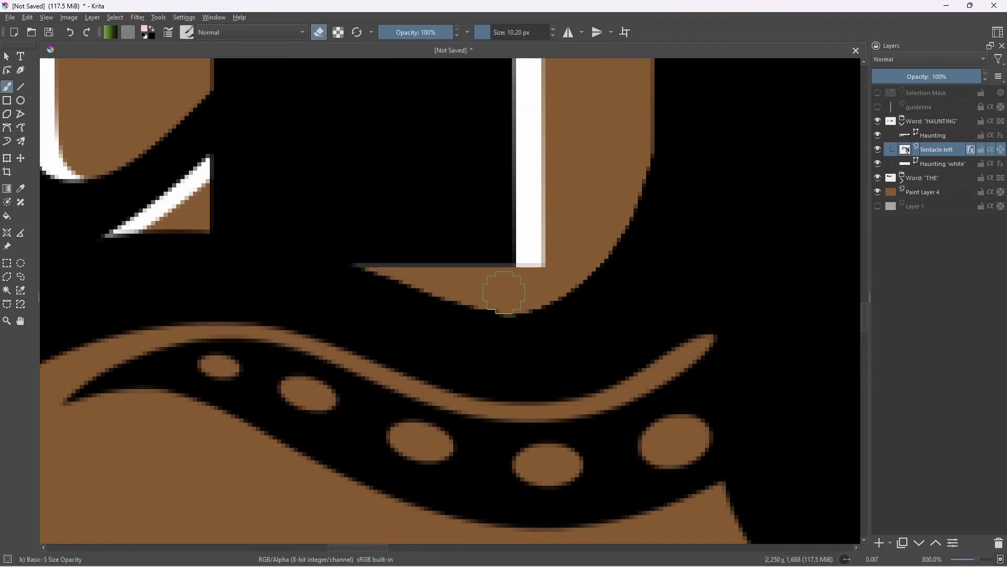
scroll(499, 292, down, 8)
scroll(344, 318, up, 3)
scroll(540, 310, down, 4)
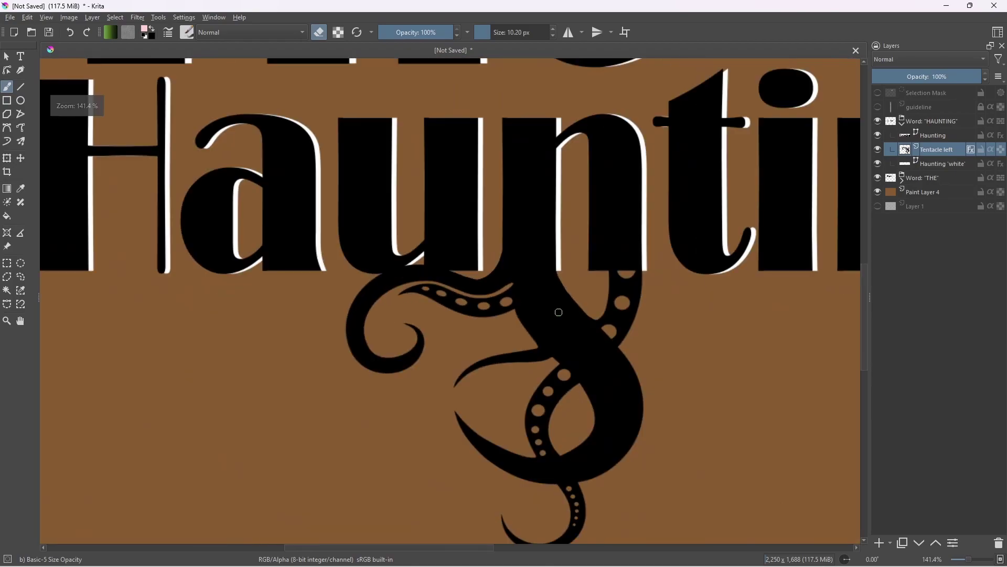
Duplicate "Tentacle left", name the lower copy "Tentacle white" and edit its Color Overlay layer style
key(ctrl+j)
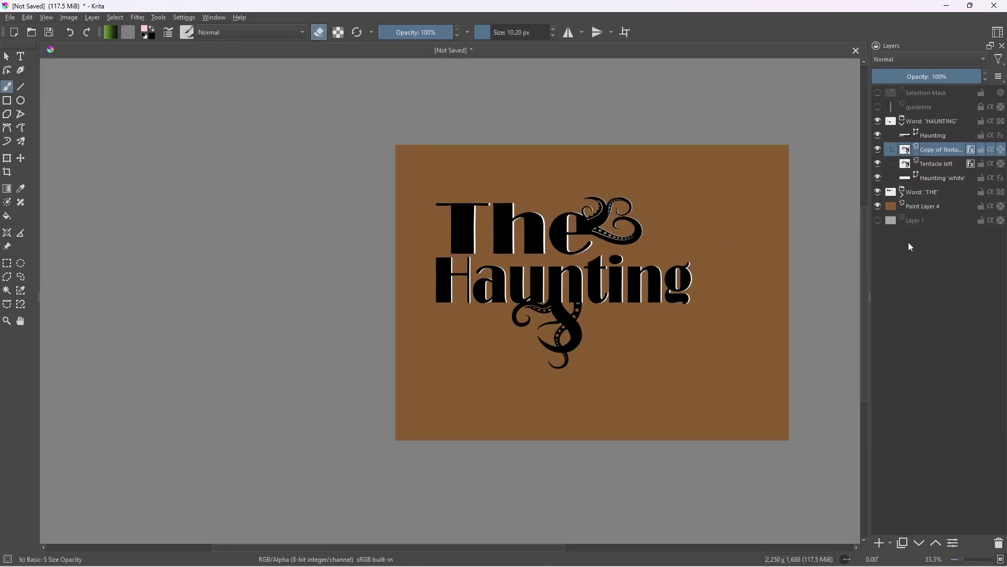
double_click(936, 164)
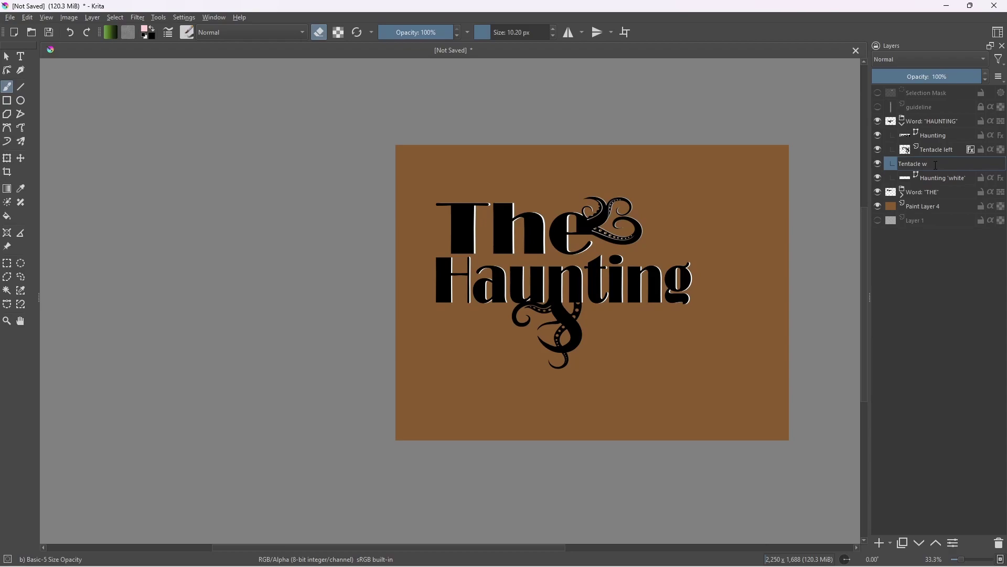
click(69, 18)
mouse_move(93, 17)
click(120, 215)
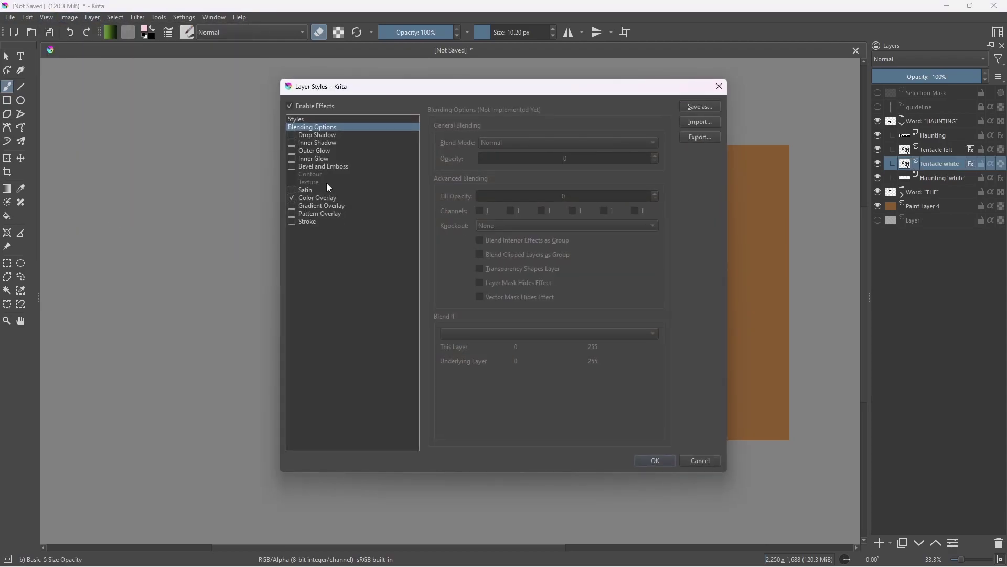
click(317, 198)
click(641, 456)
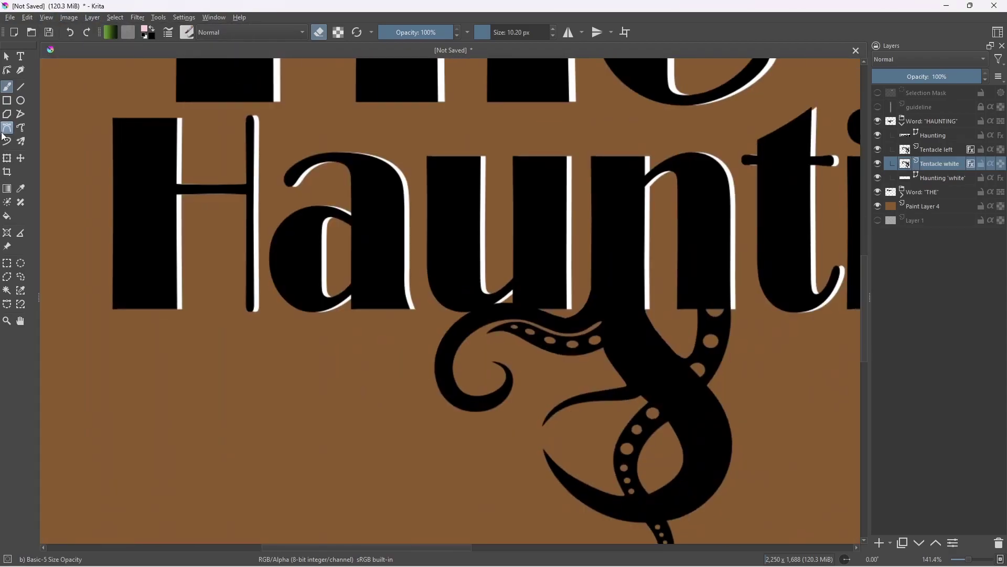
Try to offset the "Tentacle white" copy to the right and downward with the Transform tool, and delete the copy
drag(472, 253, 396, 220)
key(Right)
key(Right)
key(Right)
key(Right)
key(Right)
key(Right)
key(Right)
key(Right)
key(Right)
key(Right)
key(Right)
key(Right)
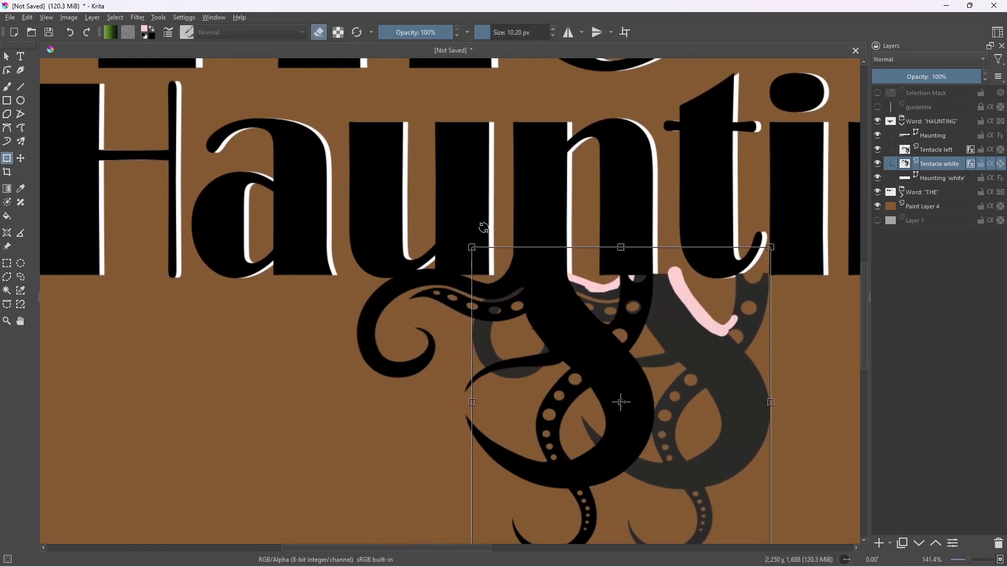
key(Down)
key(Down)
key(Down)
key(Down)
key(Down)
key(Down)
key(Down)
key(Down)
scroll(702, 286, up, 5)
drag(702, 286, 596, 257)
scroll(392, 112, down, 5)
key(shift+Delete)
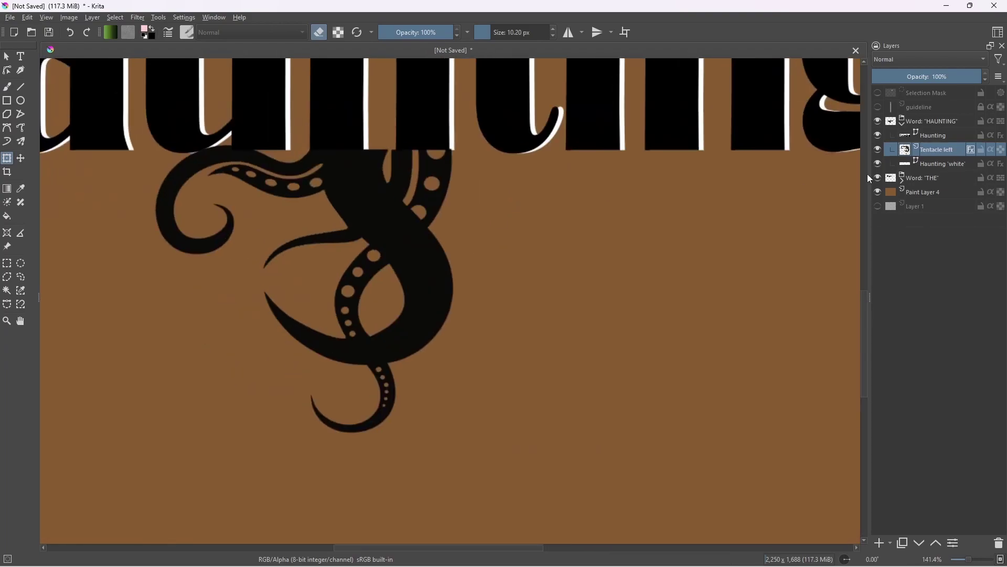
Duplicate the "Tentacle left" layer and name the lower copy "tentacle white"
key(ctrl+j)
drag(934, 151, 940, 172)
double_click(935, 164)
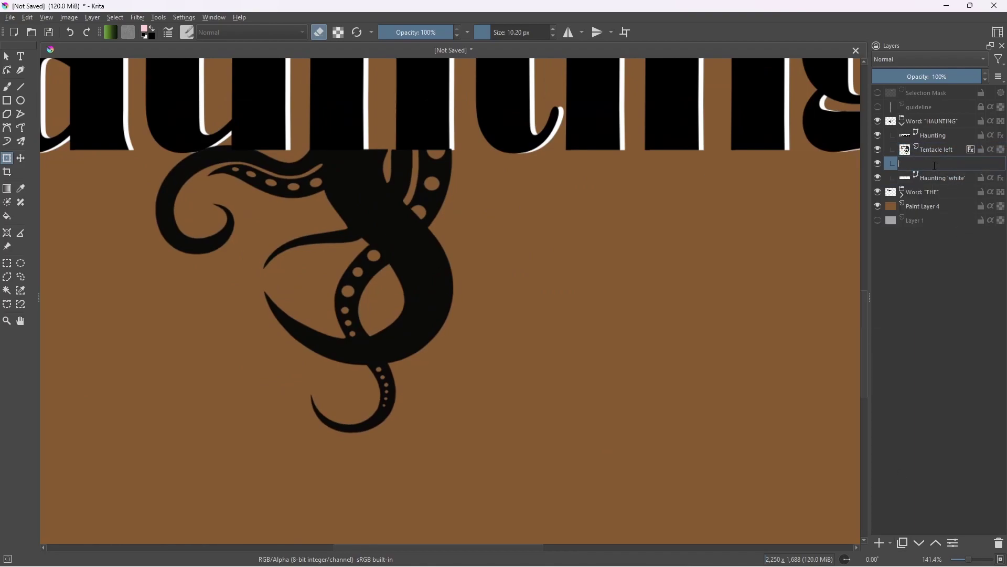
Try to recolour the "tentacle white" layer through its Color Overlay layer style
click(92, 17)
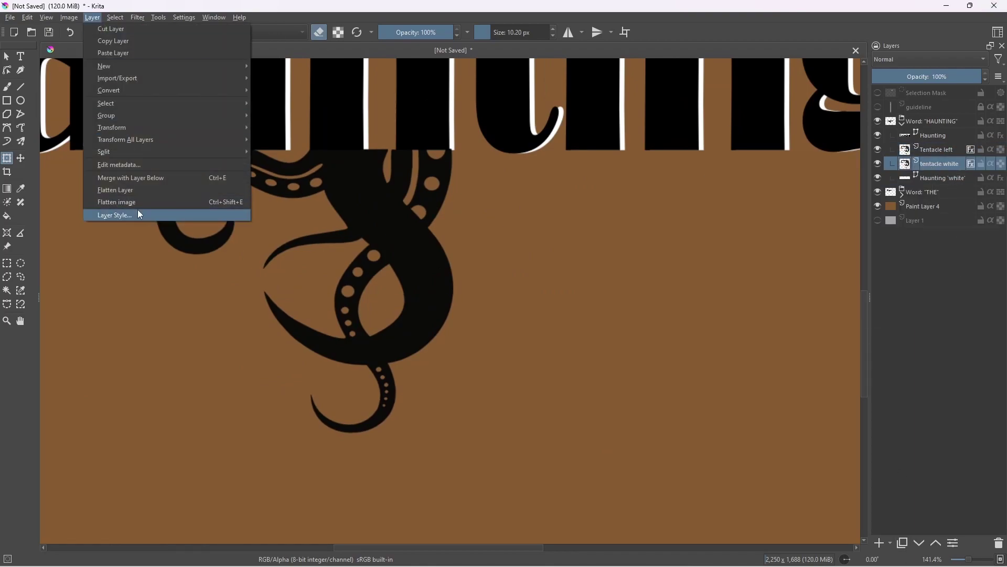
click(137, 214)
click(317, 198)
click(646, 143)
click(599, 169)
click(563, 400)
key(Return)
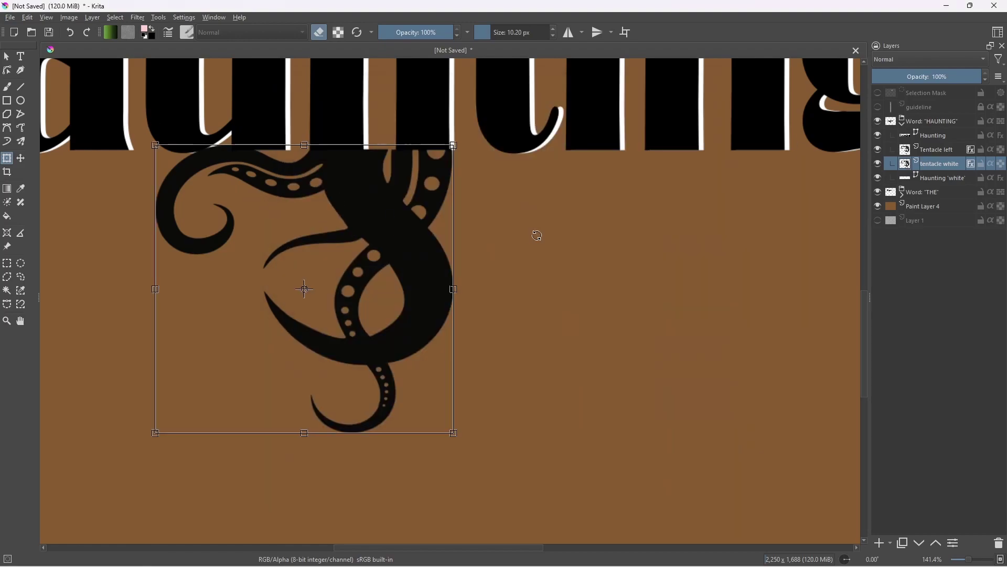
Move the "tentacle white" artwork well to the right of the original tentacle and revise its layer style
drag(372, 256, 607, 254)
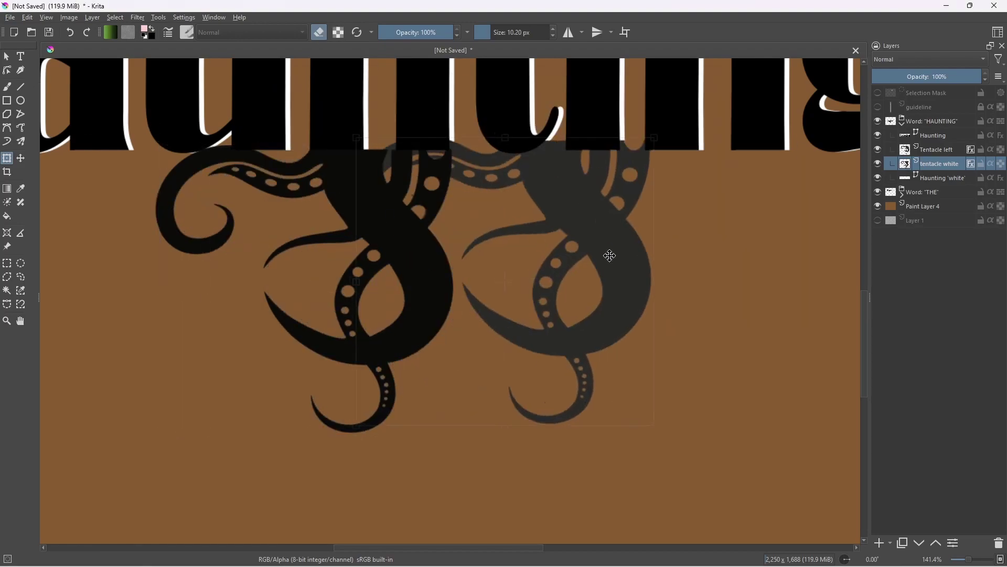
click(92, 17)
click(135, 214)
drag(368, 83, 231, 113)
drag(592, 256, 426, 236)
click(157, 228)
drag(276, 123, 177, 142)
click(325, 508)
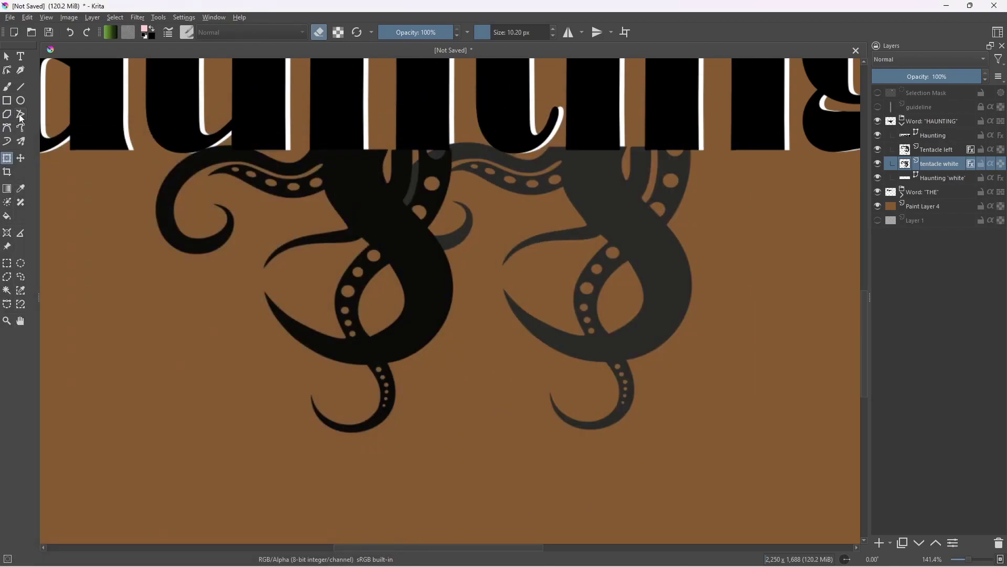
Select the opaque area of "tentacle white" and paint it white with a 150.13 px brush
click(8, 157)
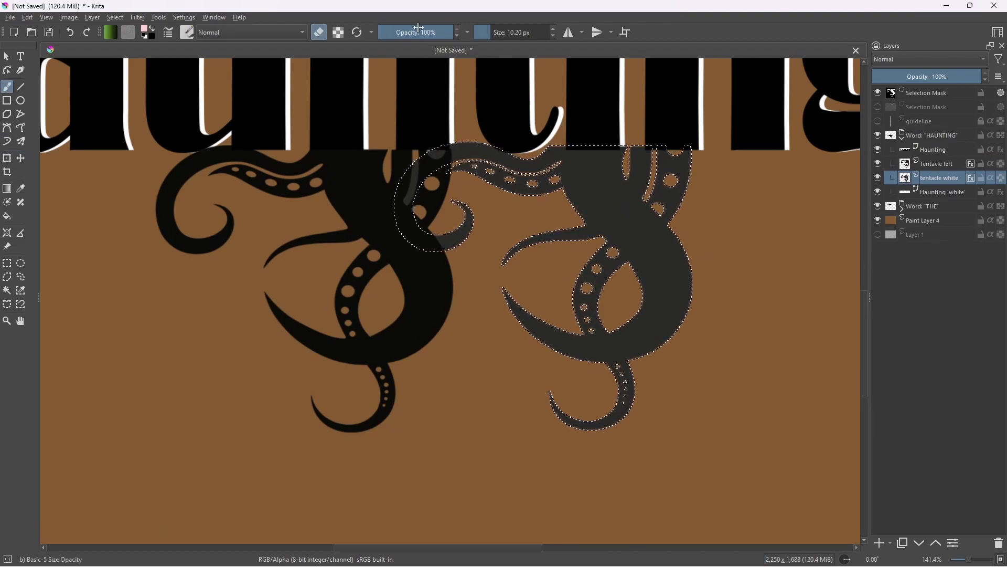
scroll(487, 245, down, 2)
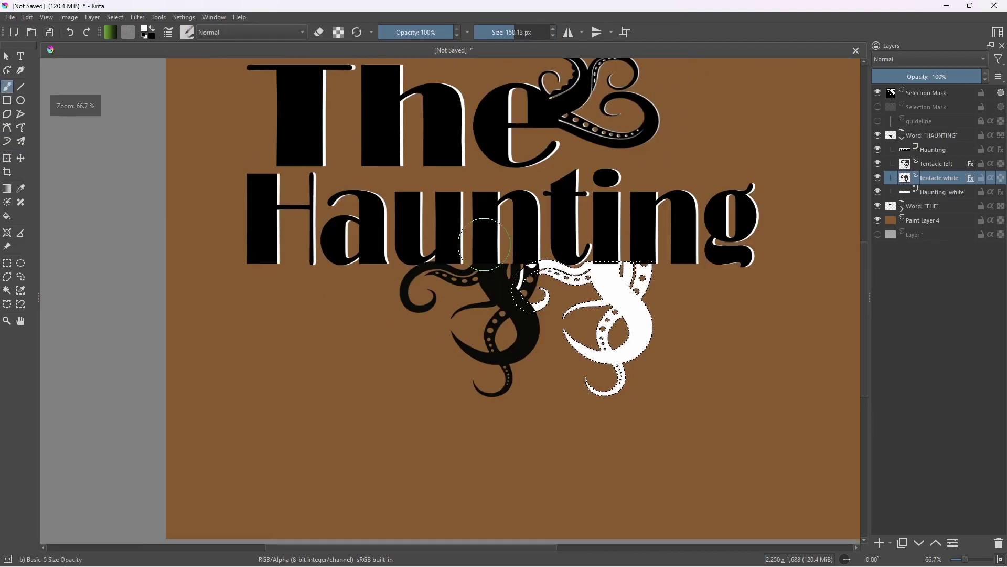
scroll(658, 111, up, 6)
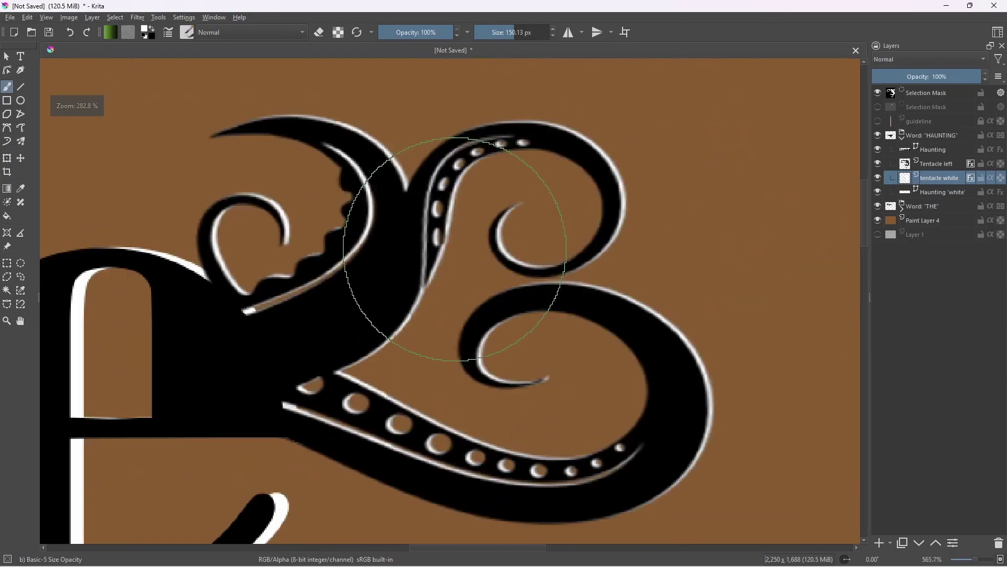
scroll(455, 249, down, 4)
scroll(573, 342, up, 2)
Deselect the tentacle shape and compare the lettering, tentacle and white layers in the "THE" and "HAUNTING" groups
click(902, 138)
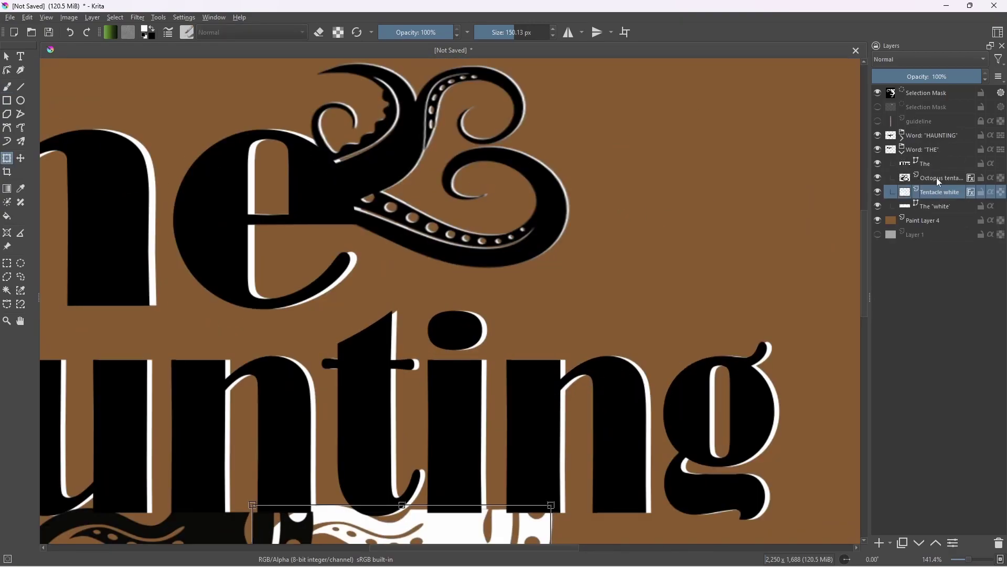
click(937, 167)
click(902, 139)
click(936, 177)
click(945, 164)
click(939, 192)
click(878, 149)
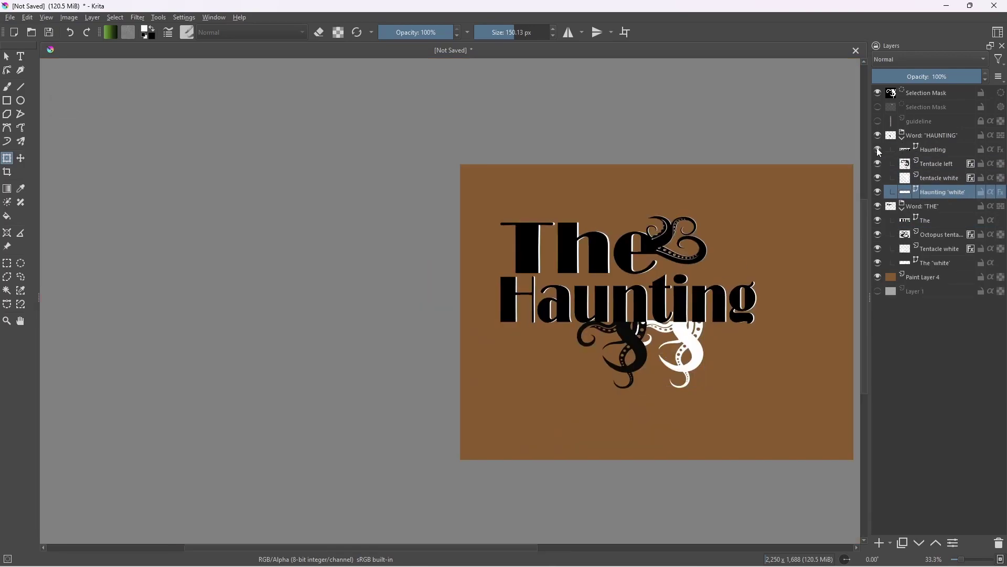
click(878, 150)
click(901, 138)
Adjust the offset of "Tentacle white" behind the octopus tentacle in the "THE" group with the Transform tool
scroll(738, 234, up, 4)
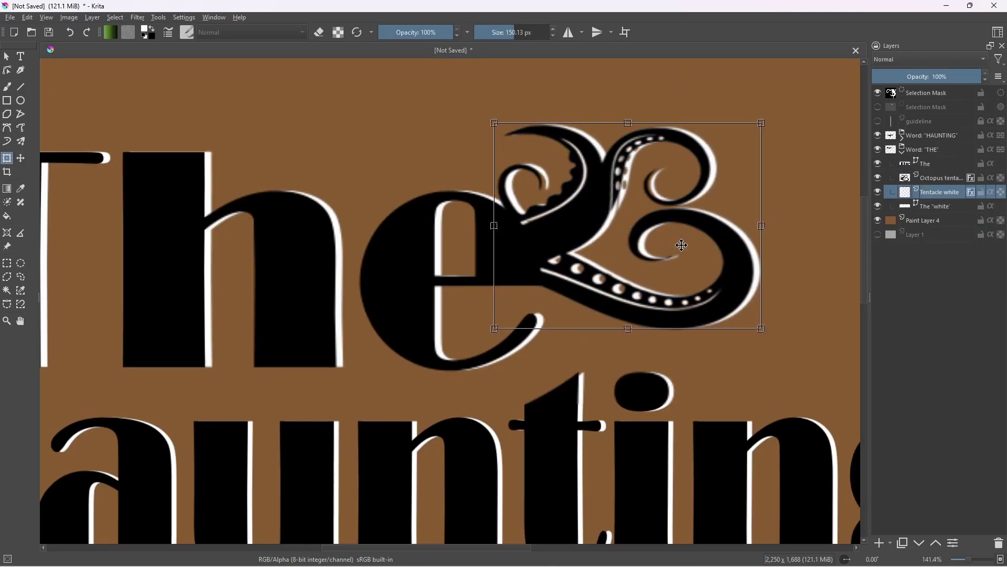
scroll(717, 278, down, 3)
scroll(711, 270, up, 3)
scroll(479, 203, down, 2)
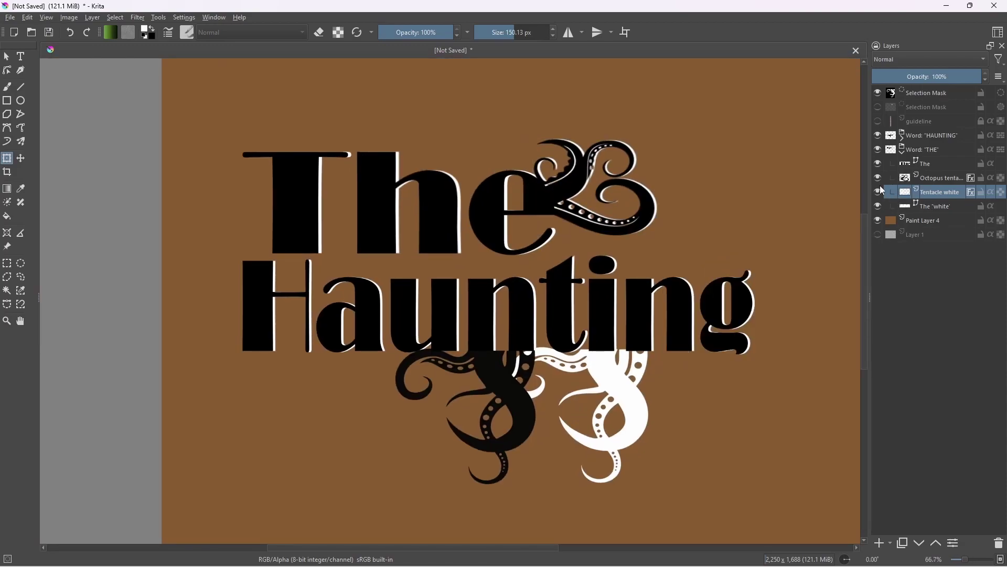
scroll(547, 225, up, 8)
scroll(541, 275, down, 6)
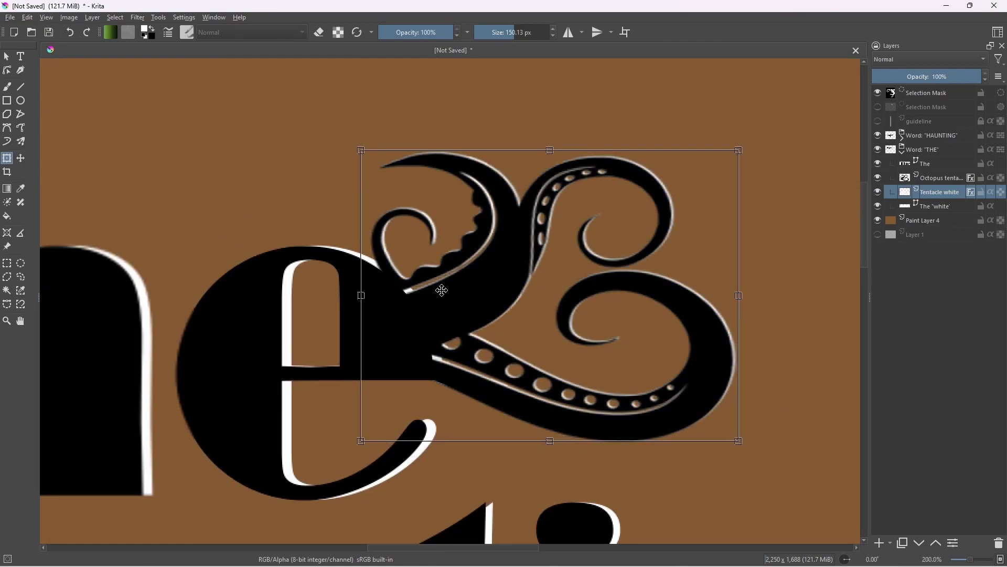
scroll(443, 290, down, 4)
drag(442, 291, 577, 295)
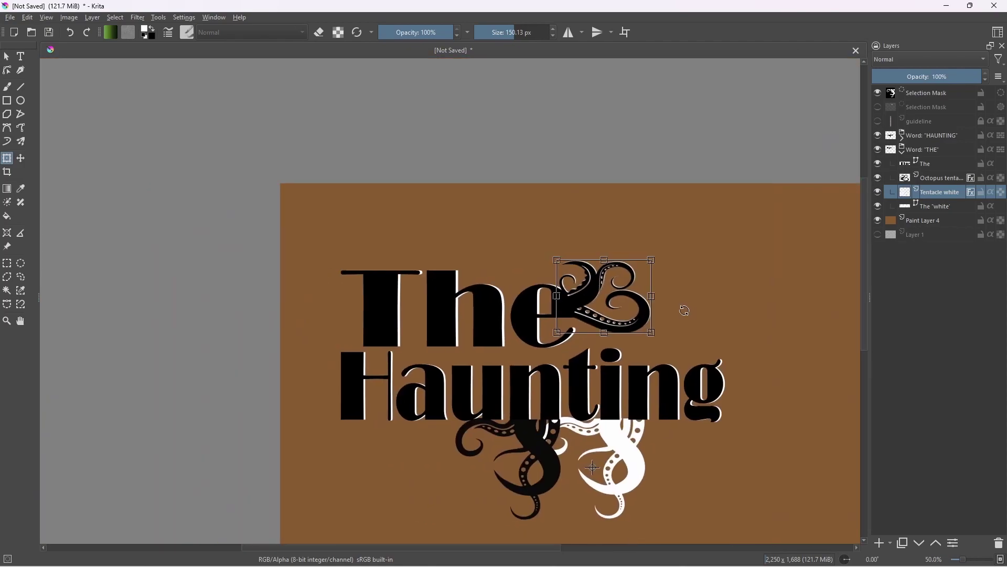
Move "tentacle white" in the "HAUNTING" group behind the black tentacle, offset slightly to the right
scroll(610, 315, up, 3)
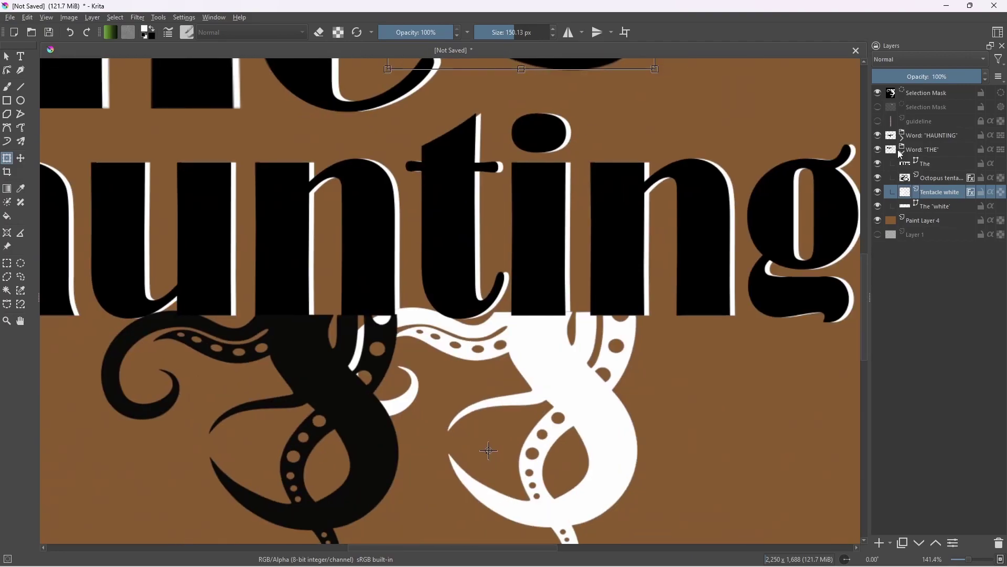
click(880, 178)
drag(363, 397, 345, 400)
Select the opaque area of "Tentacle left" and paint it pure black with the 150.13 px brush
click(941, 164)
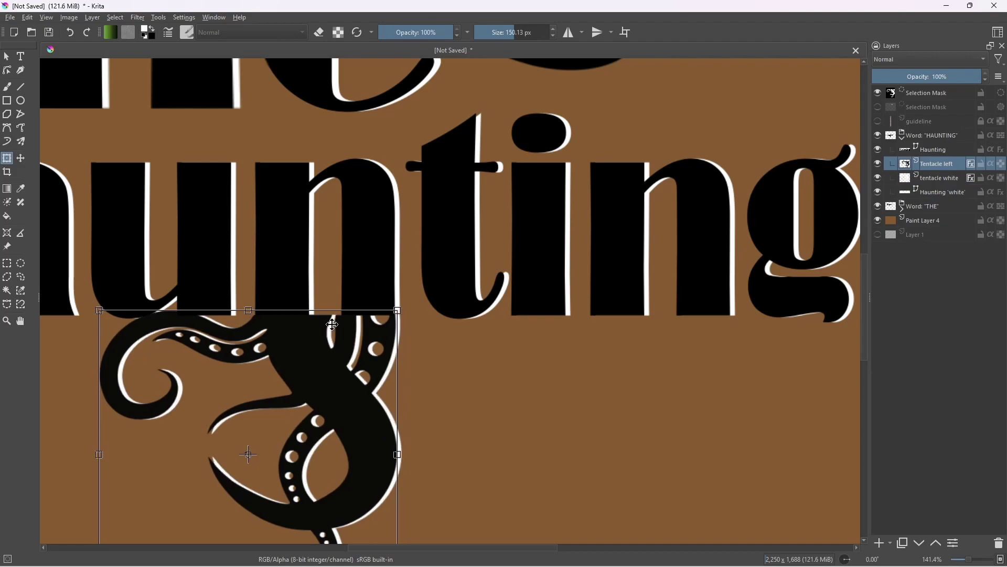
scroll(351, 344, down, 2)
drag(355, 342, 501, 259)
scroll(501, 259, up, 3)
click(879, 93)
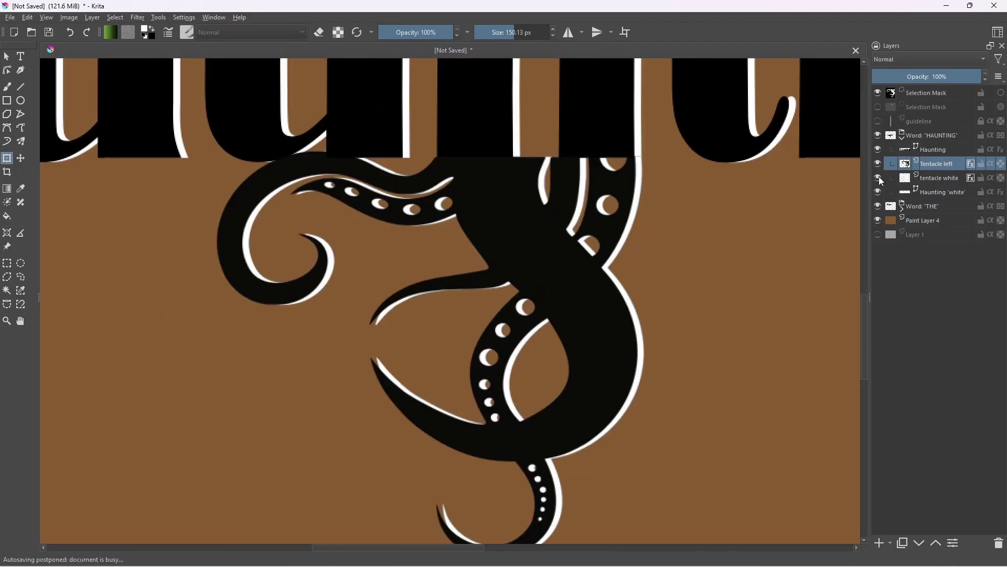
key(b)
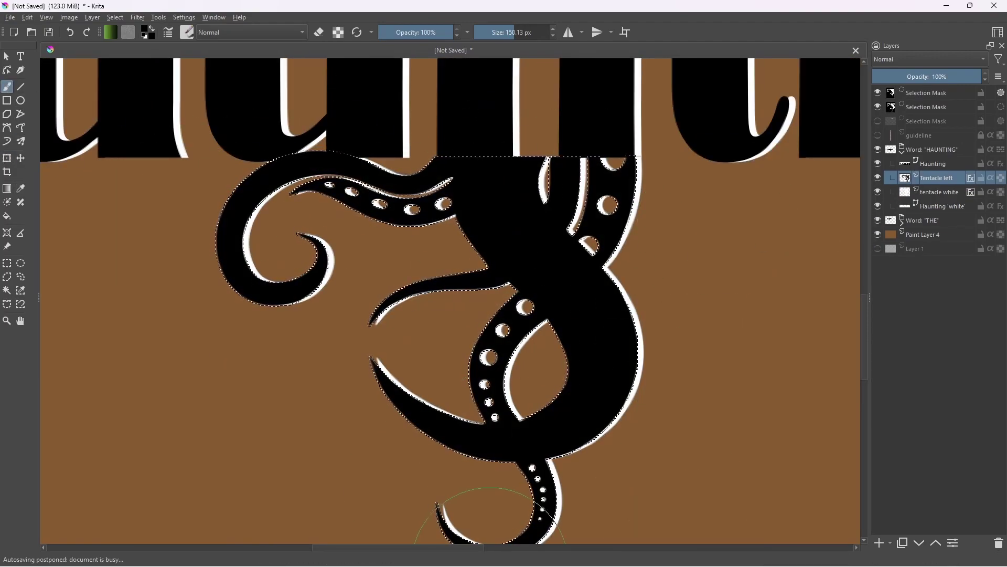
scroll(541, 265, down, 4)
scroll(571, 269, up, 7)
scroll(654, 278, down, 1)
click(936, 190)
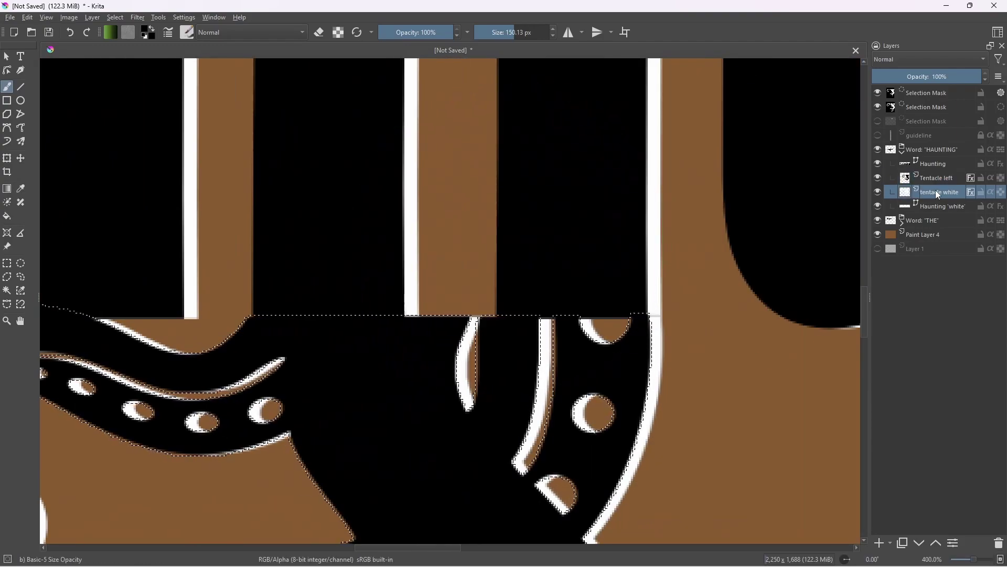
drag(263, 243, 498, 229)
key(ctrl+t)
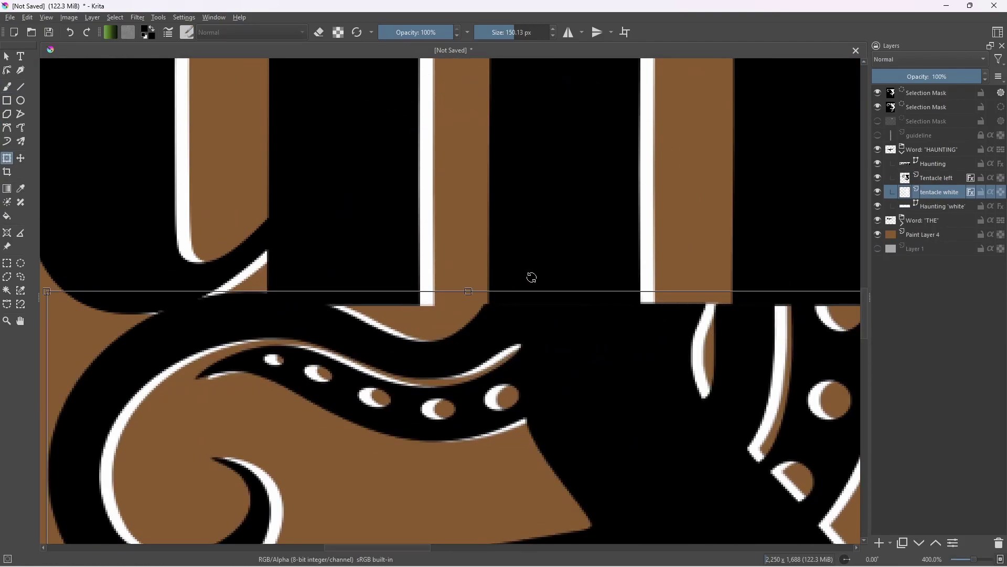
Adjust the black Color Overlay layer style of "Tentacle left" to make the tentacle pure black like the lettering
click(940, 177)
drag(570, 332, 653, 409)
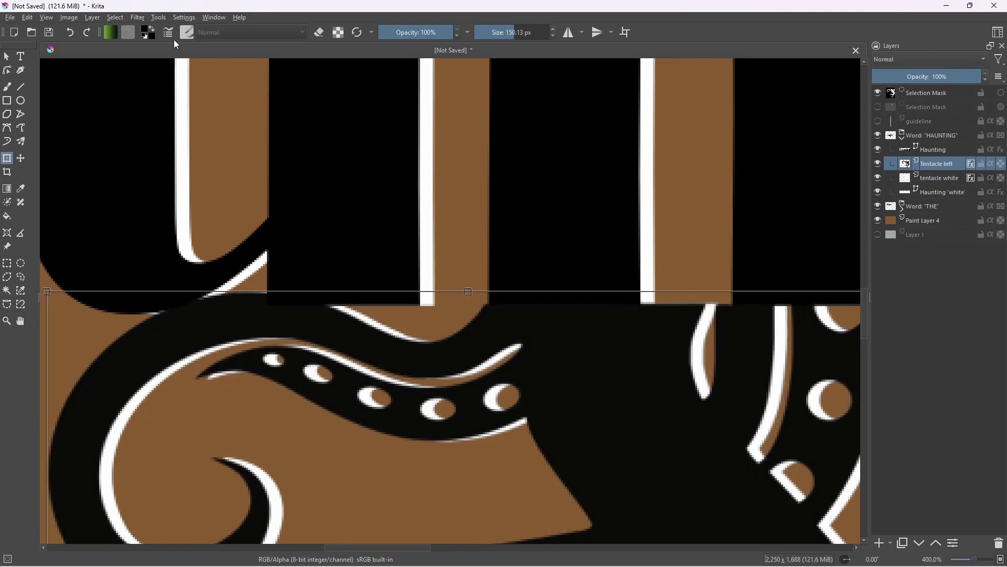
click(92, 17)
click(112, 215)
click(307, 197)
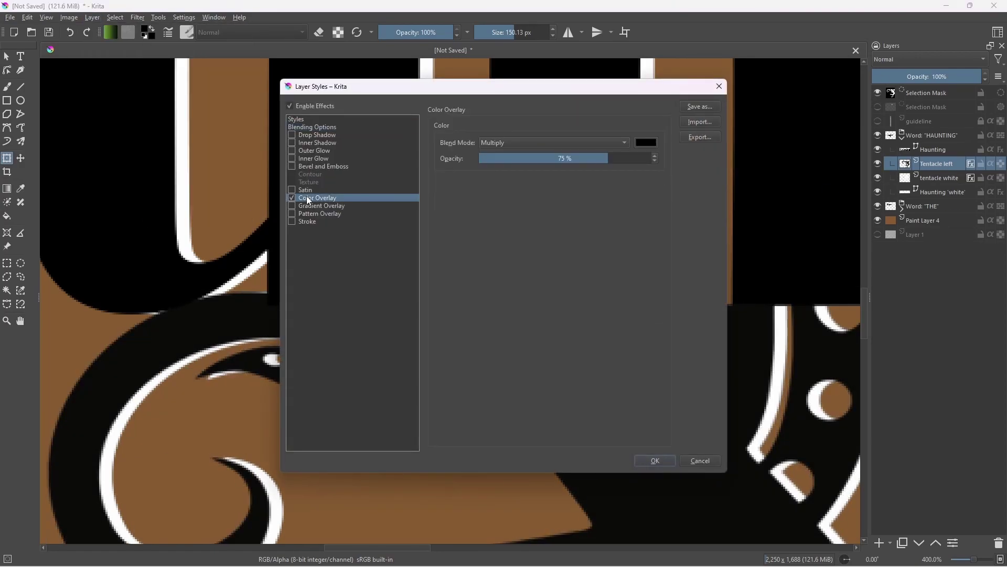
click(656, 459)
Examine how the lower tentacle and its white copy join the letters of "Haunting"
scroll(554, 333, down, 5)
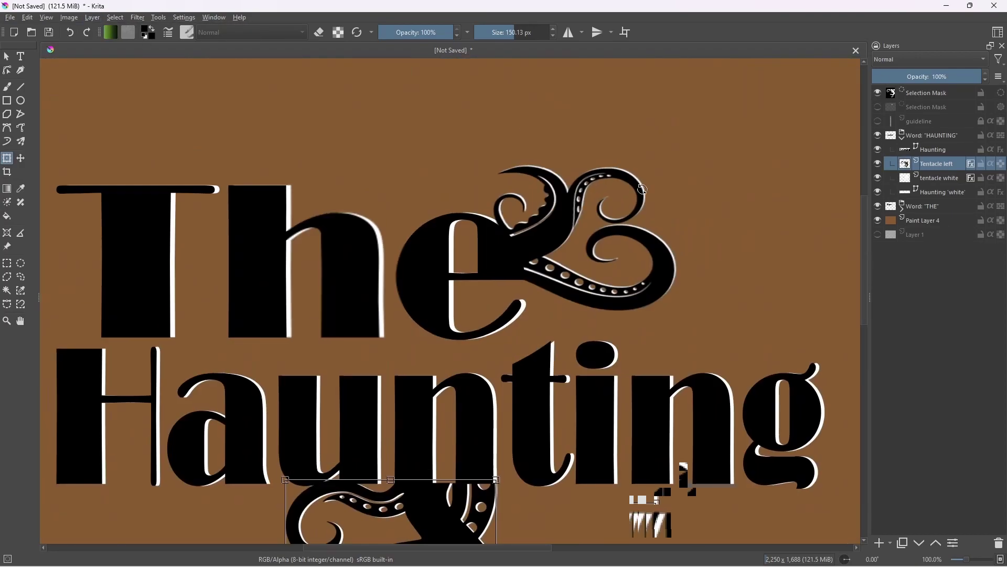
scroll(652, 341, up, 4)
scroll(587, 285, down, 3)
click(939, 180)
scroll(624, 294, up, 3)
scroll(600, 307, down, 3)
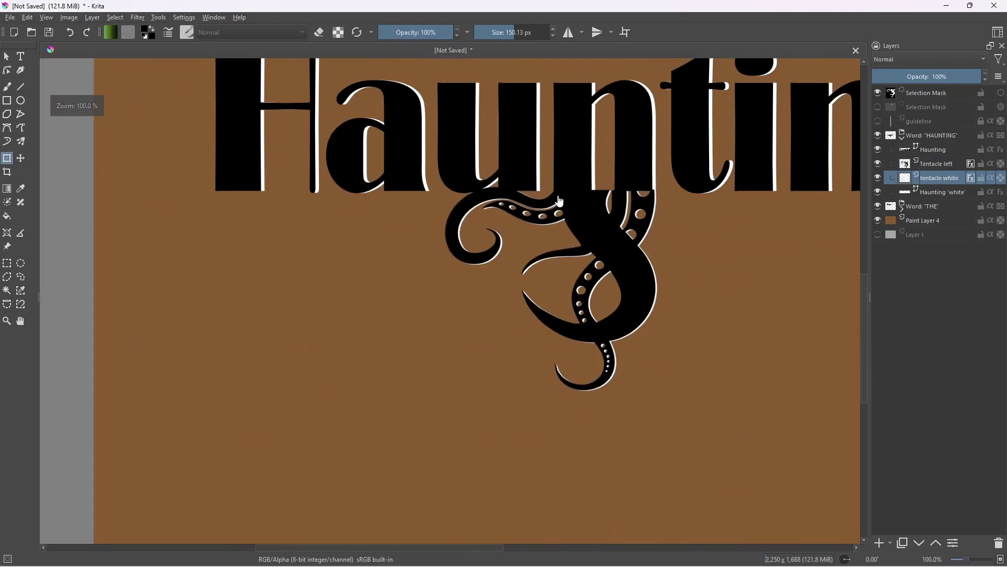
scroll(630, 308, up, 5)
Erase the black of "Tentacle left" along a curve below the first "n" gap in "Haunting" with the 9.24 px brush
click(4, 88)
key(e)
click(936, 163)
click(878, 192)
click(877, 193)
click(936, 164)
scroll(473, 231, down, 1)
mouse_move(451, 228)
mouse_down()
mouse_move(422, 231)
mouse_move(430, 285)
mouse_up()
key(ctrl+z)
scroll(429, 239, up, 1)
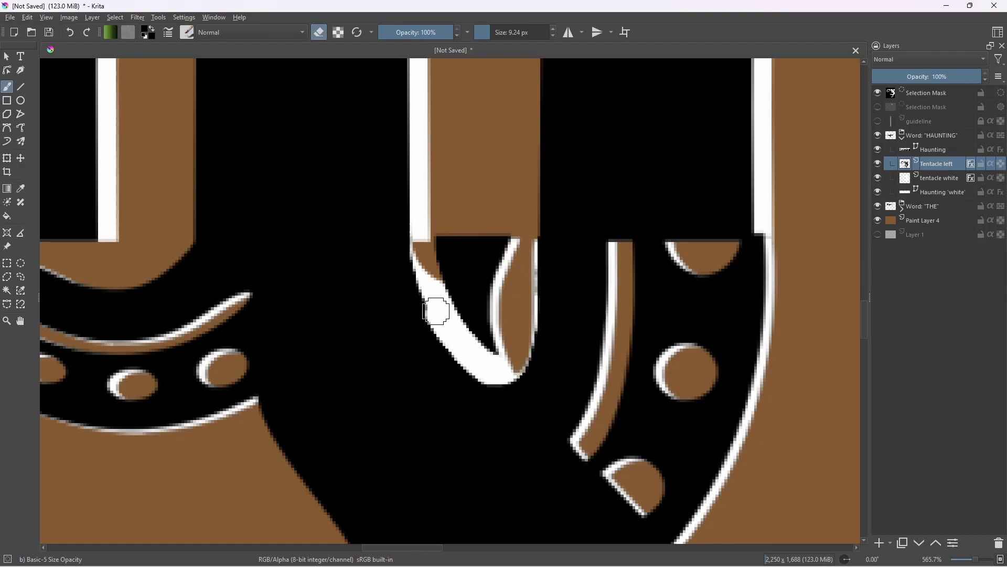
Clear more of the leftover black from "Tentacle left" inside the curved extension of the "n" gap
drag(437, 312, 426, 273)
scroll(462, 244, down, 5)
scroll(450, 250, up, 5)
key(e)
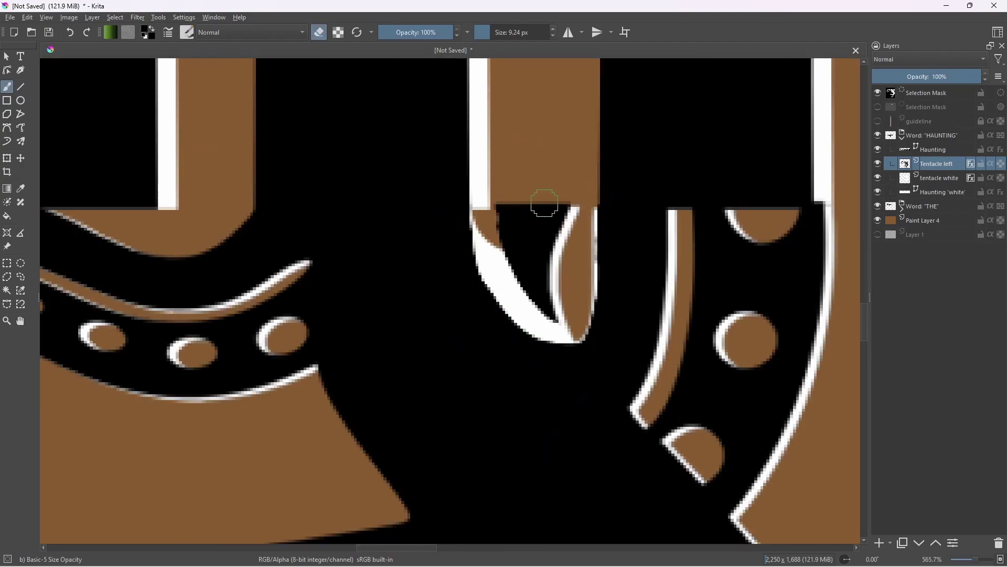
drag(553, 203, 550, 188)
On "tentacle white", erase the upper part of the "n" gap extension and paint the stem's white edge down to the curve
click(939, 178)
scroll(483, 226, up, 2)
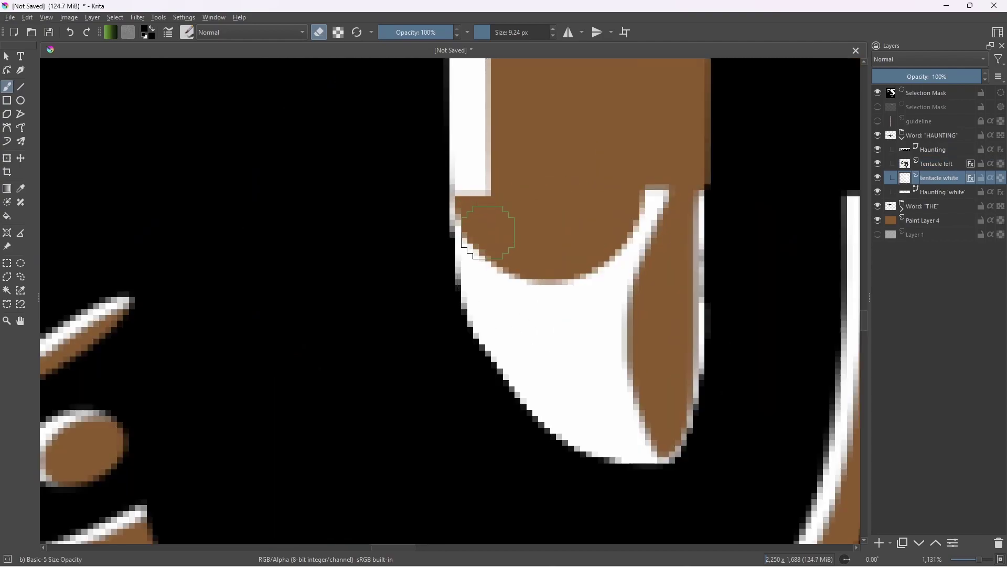
scroll(494, 201, down, 7)
scroll(500, 199, up, 7)
drag(500, 199, 562, 270)
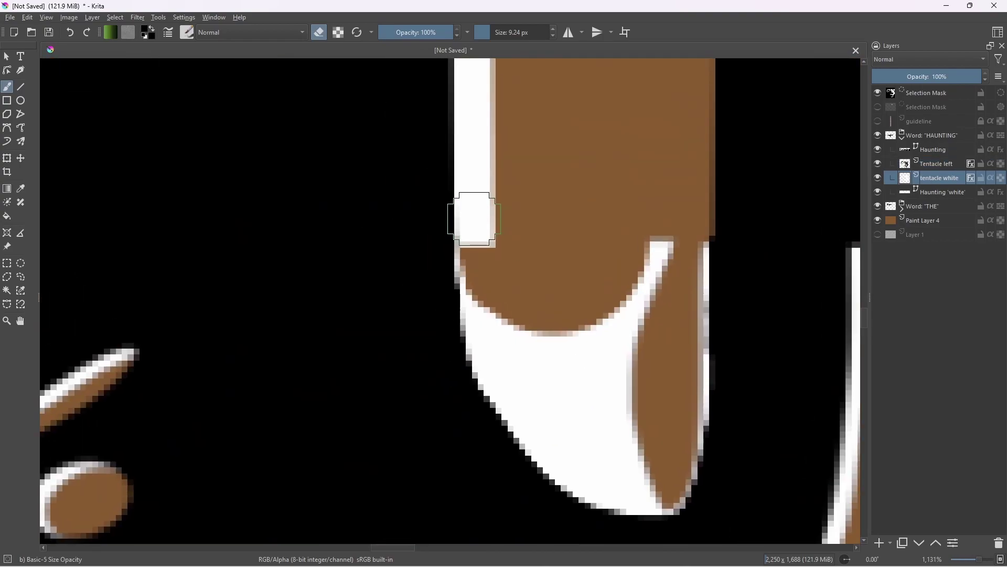
drag(465, 260, 464, 346)
drag(464, 345, 386, 308)
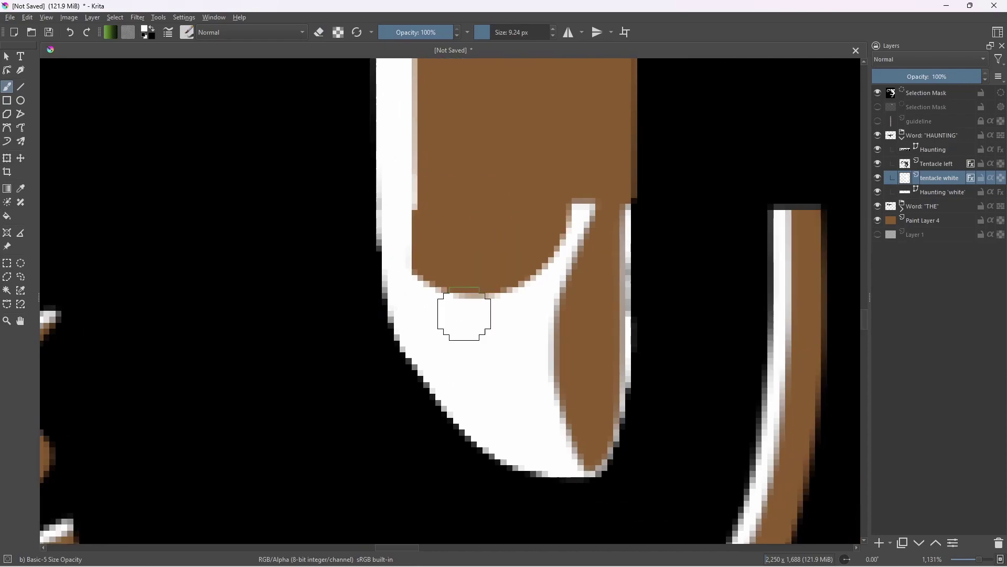
Erase the excess of "tentacle white" inside the "n" gap, leaving a thin white edge along its left side and base
scroll(587, 460, down, 5)
scroll(578, 348, up, 4)
scroll(569, 405, down, 1)
scroll(499, 363, up, 1)
scroll(499, 363, down, 1)
scroll(455, 353, up, 1)
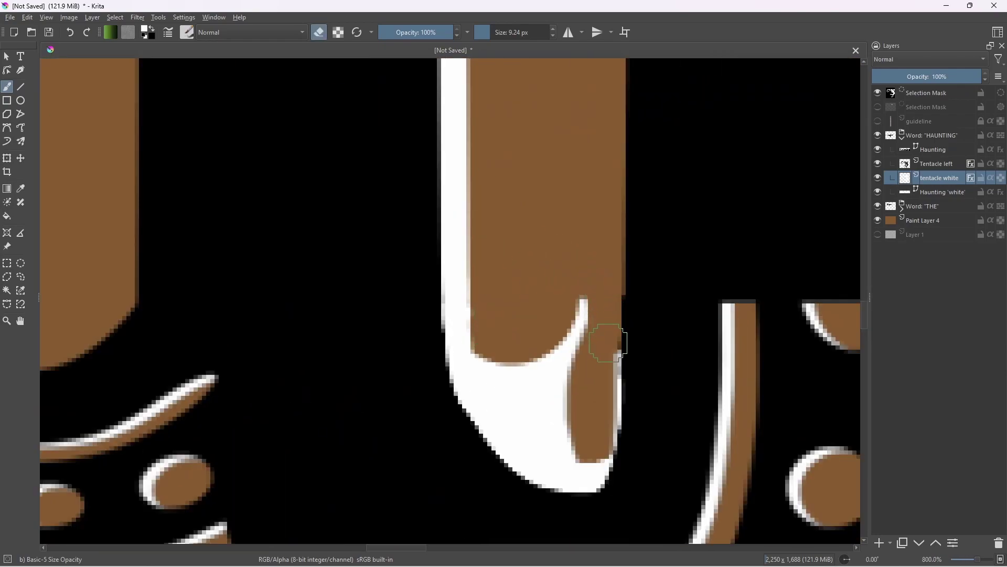
mouse_move(598, 459)
mouse_down()
mouse_move(492, 390)
mouse_move(495, 364)
mouse_move(583, 313)
mouse_up()
scroll(590, 414, down, 8)
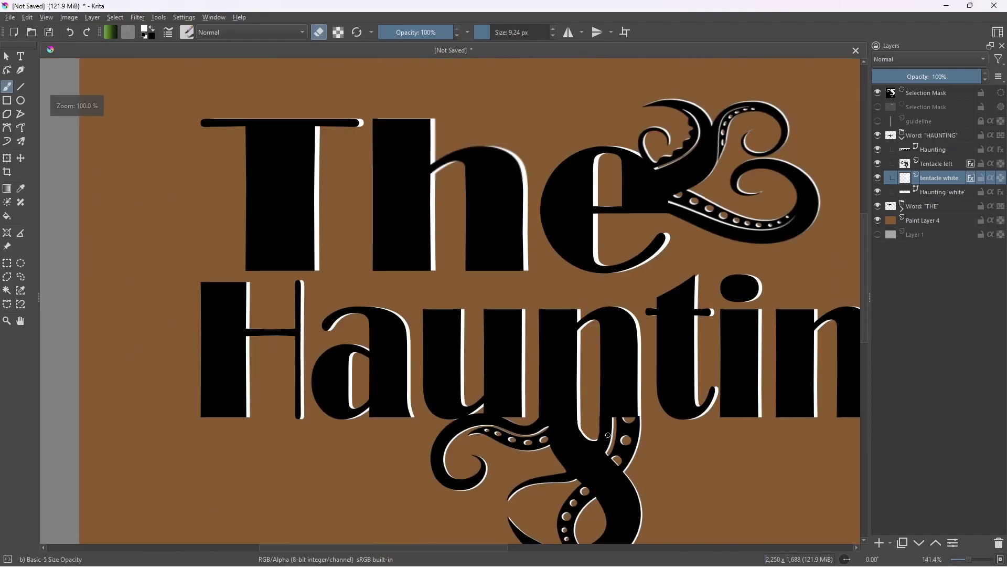
scroll(545, 320, up, 6)
scroll(546, 320, down, 1)
scroll(545, 320, up, 3)
Refine the inner contour of the thin white curve on "tentacle white" at the base of the "n" gap
key(Page_Up)
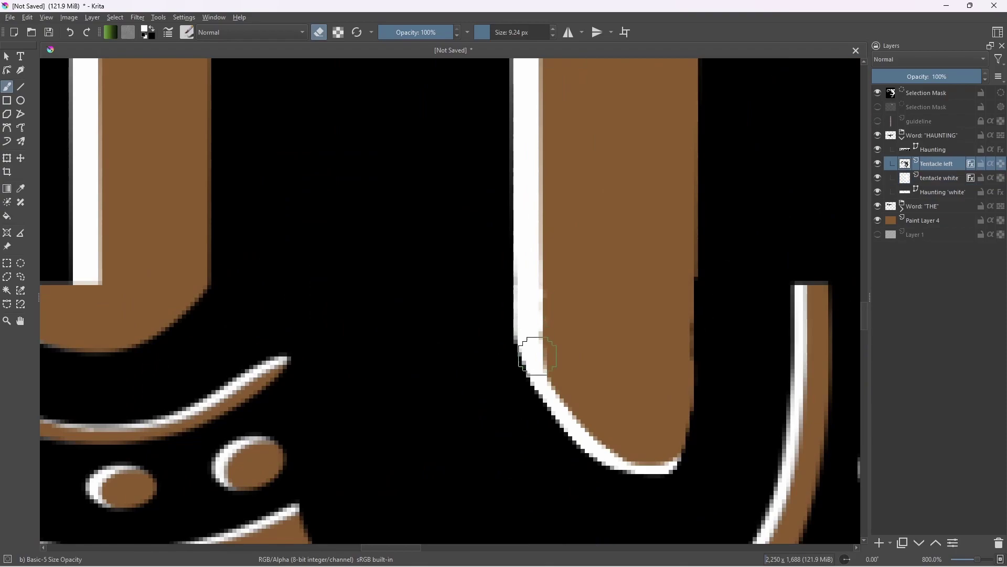
scroll(533, 352, up, 1)
key(Page_Down)
key(e)
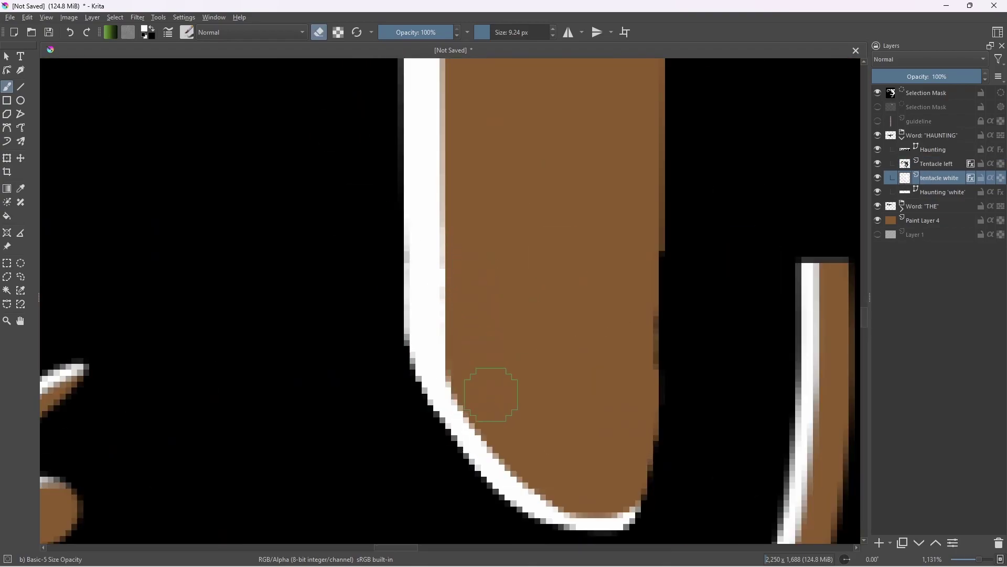
scroll(485, 315, down, 4)
Fill out the white curve at the base of the "n" gap on "tentacle white" with the Freehand Path tool
click(21, 127)
scroll(536, 364, up, 3)
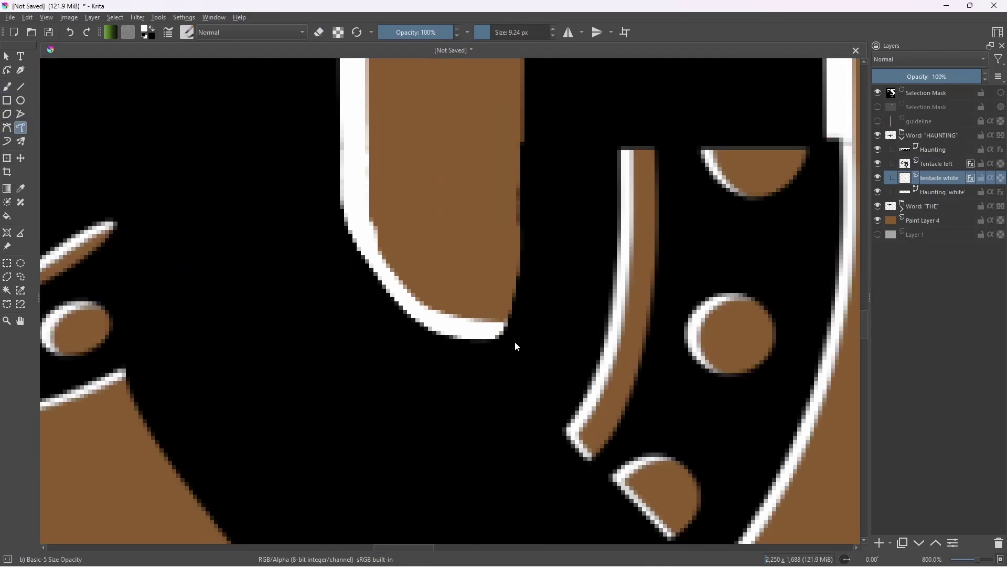
scroll(439, 276, down, 7)
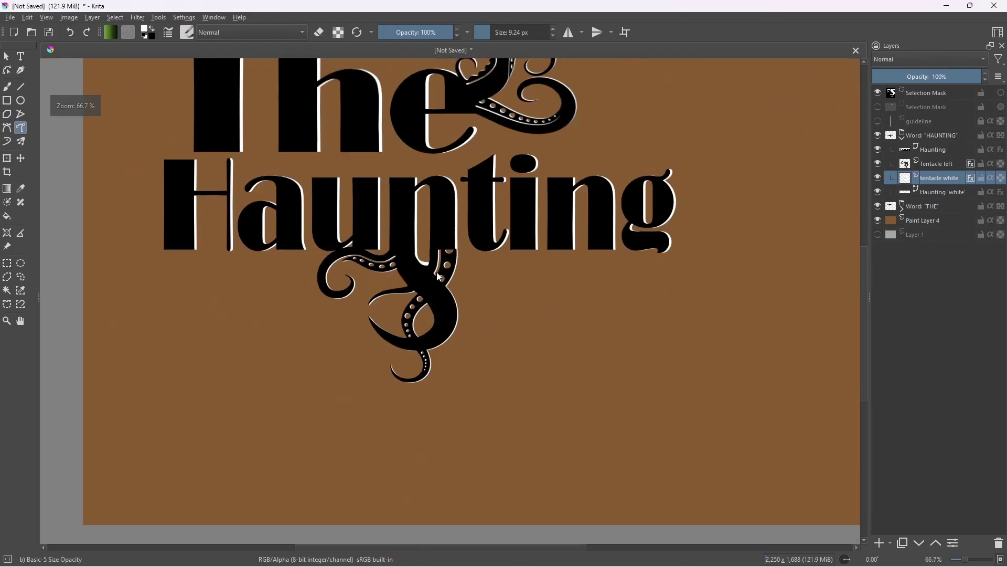
scroll(431, 268, up, 7)
mouse_move(615, 347)
mouse_down()
mouse_move(483, 280)
mouse_move(462, 224)
mouse_up()
scroll(538, 292, down, 4)
scroll(530, 286, up, 3)
drag(513, 256, 521, 297)
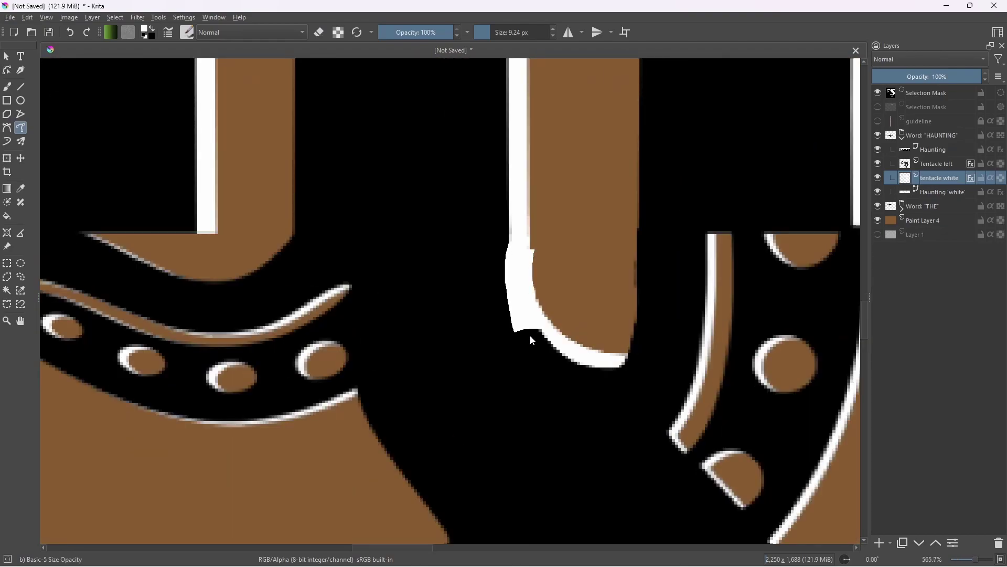
scroll(529, 331, up, 2)
scroll(421, 257, down, 6)
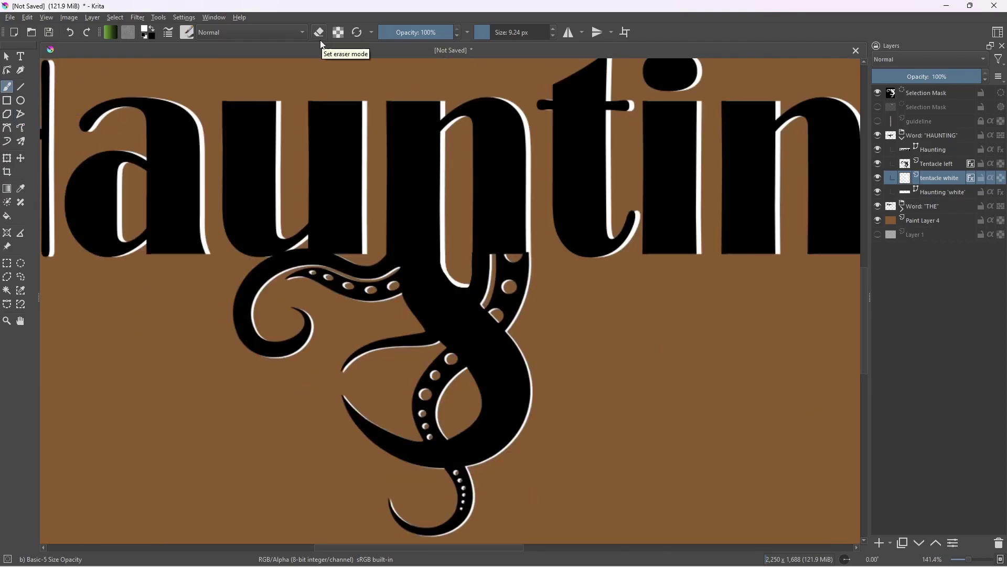
Erase the black of "Tentacle left" along the outer side of the white curve with the Freehand Path tool to smooth it
scroll(484, 261, up, 5)
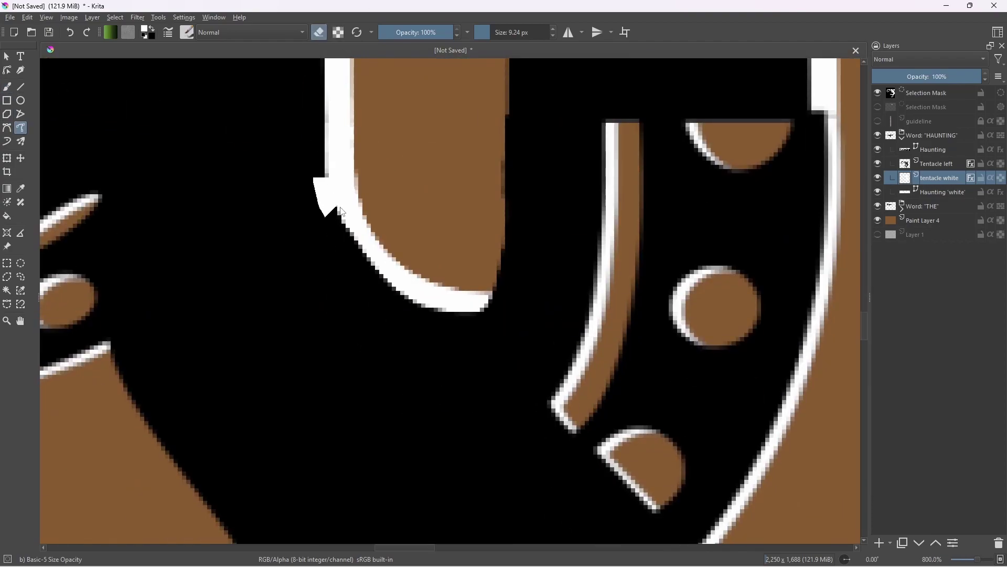
drag(399, 266, 433, 289)
click(937, 164)
drag(339, 176, 340, 193)
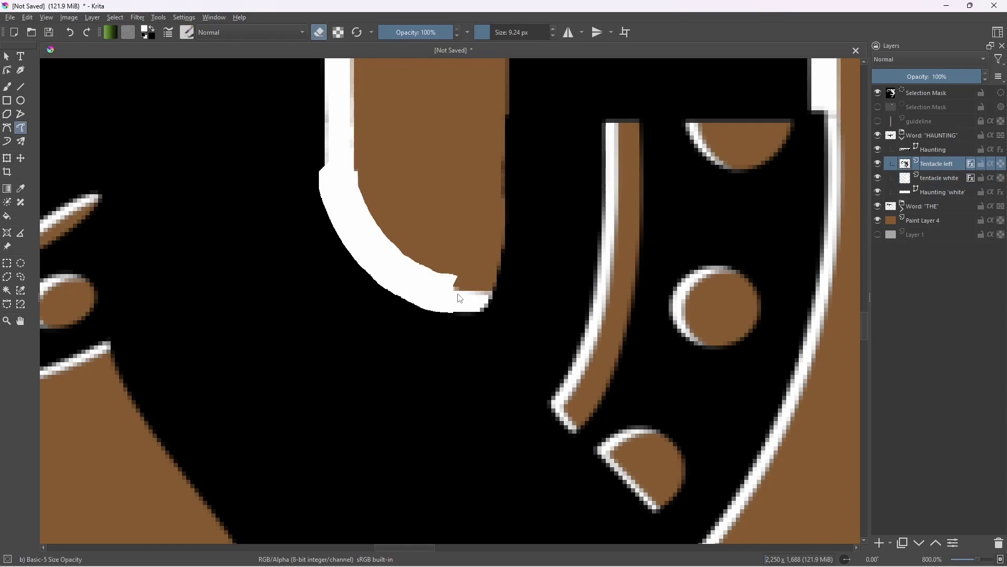
drag(453, 294, 456, 295)
scroll(378, 206, down, 6)
scroll(378, 206, up, 5)
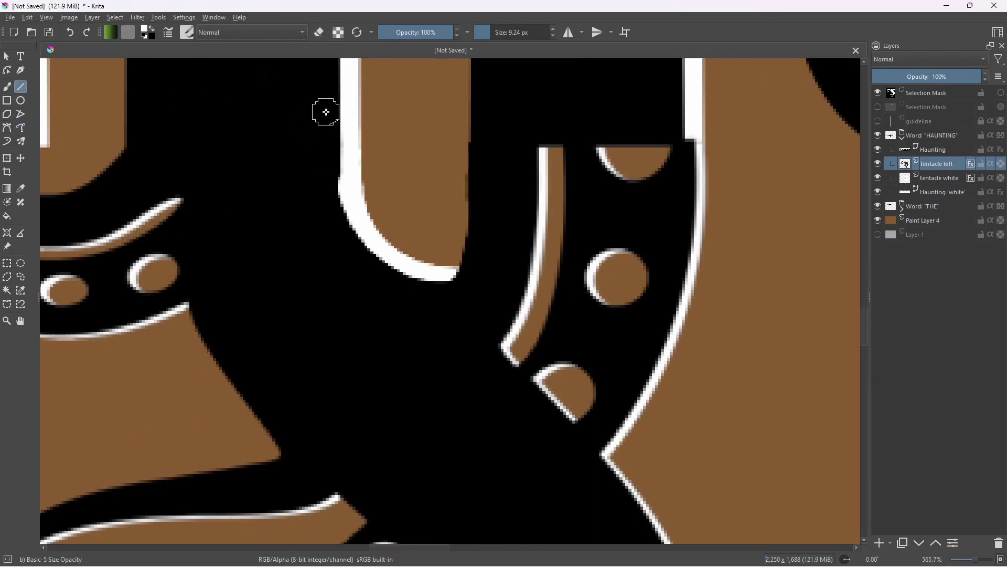
Erase the black bump on "Tentacle left" where the "n" stem's white edge meets the curve, straightening its outer contour
scroll(326, 226, up, 2)
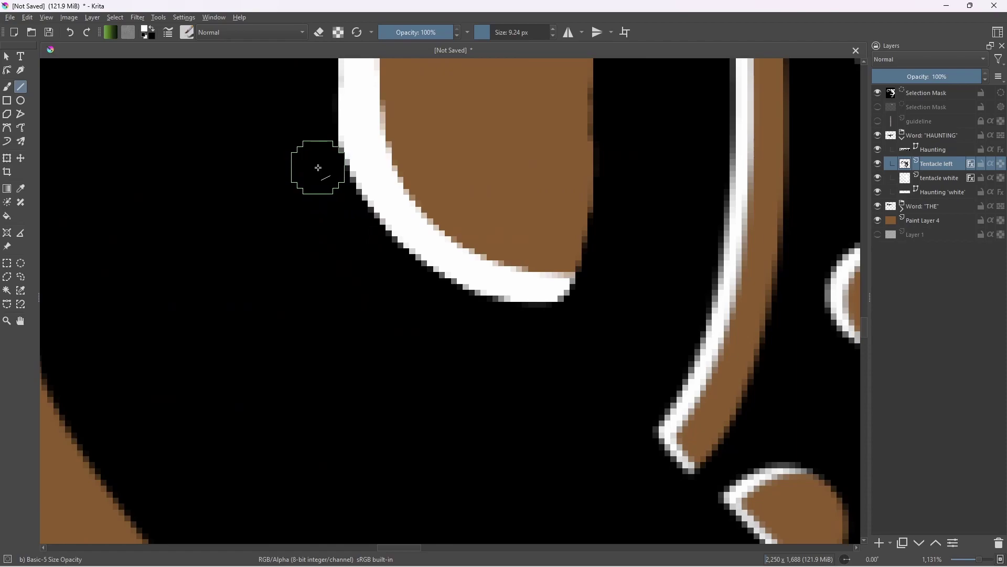
scroll(307, 133, down, 1)
key(b)
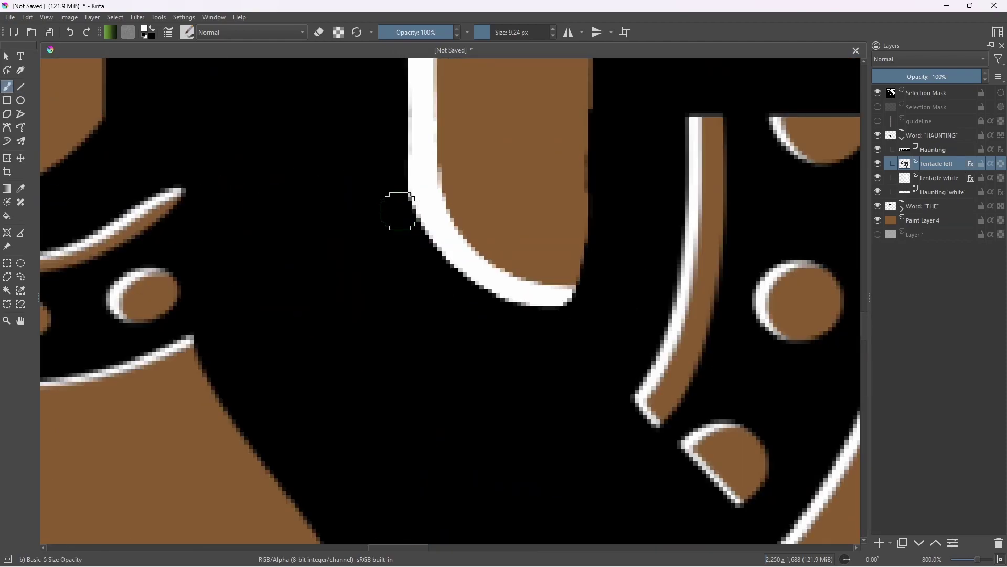
scroll(395, 191, down, 1)
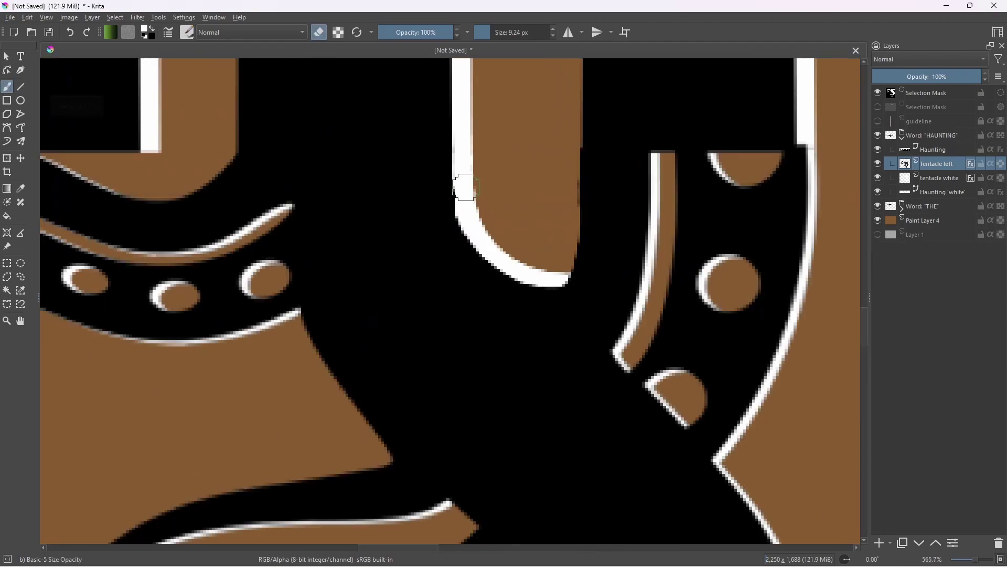
scroll(467, 198, down, 2)
scroll(488, 209, up, 2)
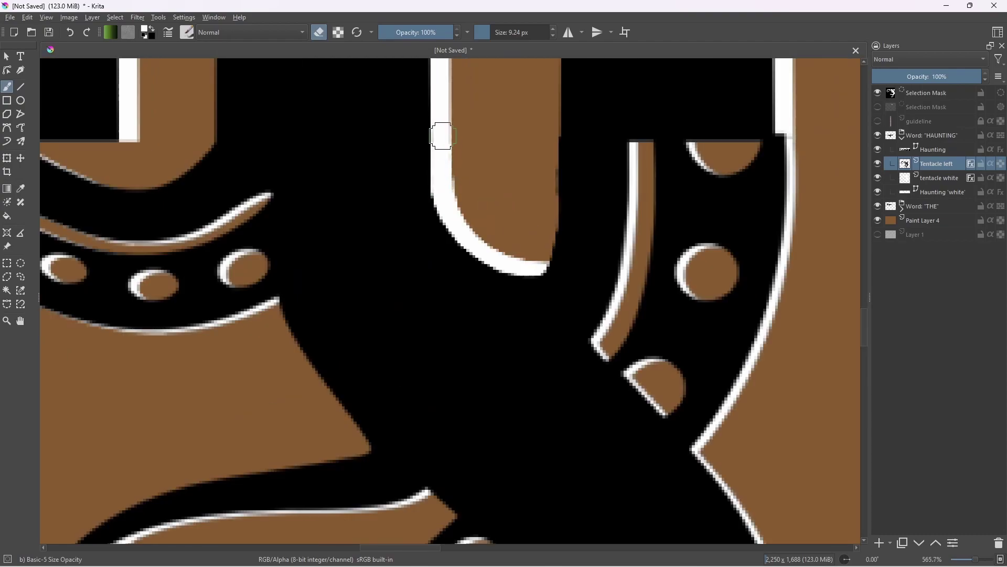
Straighten the right side of the "n" gap extension by erasing vertical lines on "Tentacle left" with the 9.24 px brush
scroll(443, 135, down, 1)
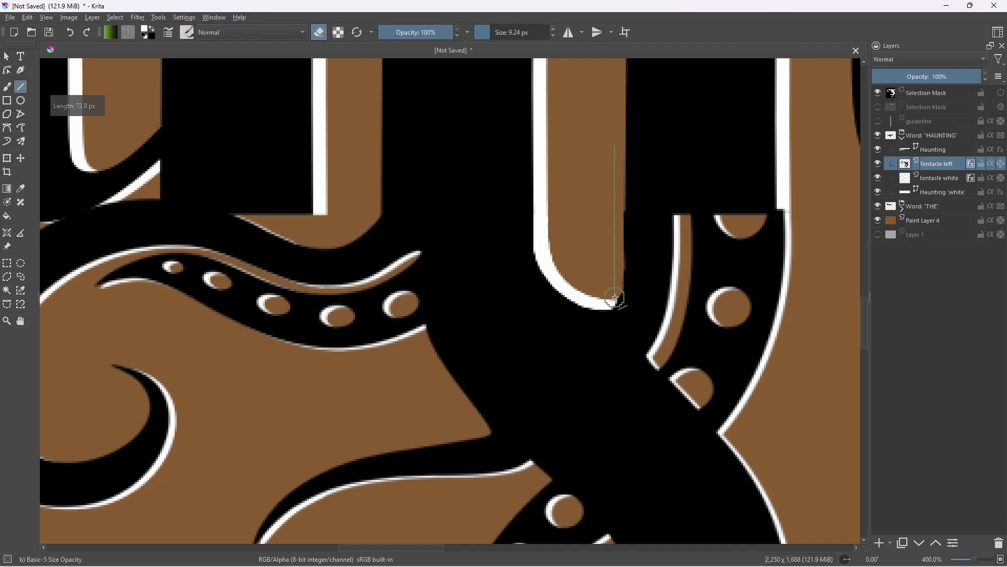
scroll(616, 300, up, 1)
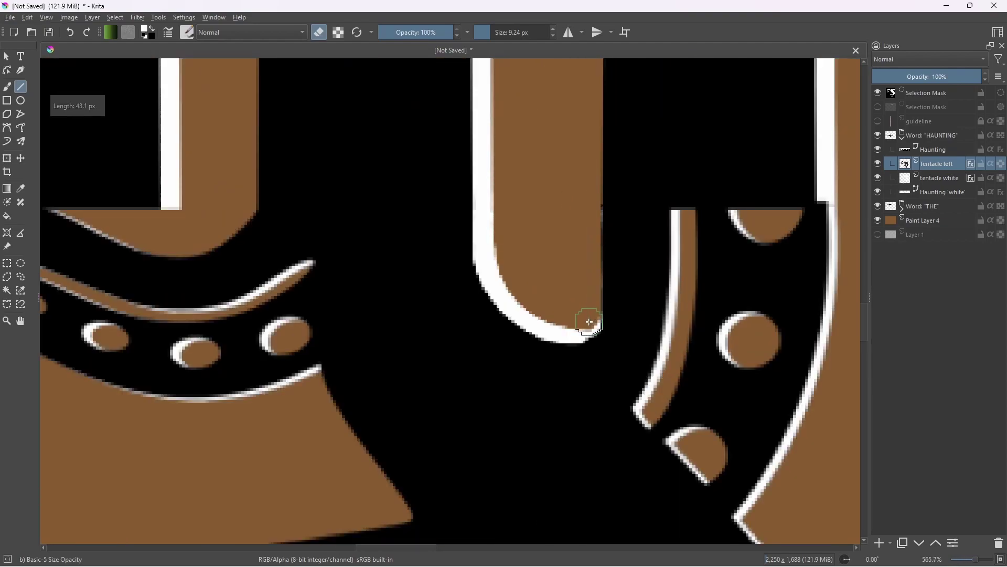
scroll(590, 321, up, 2)
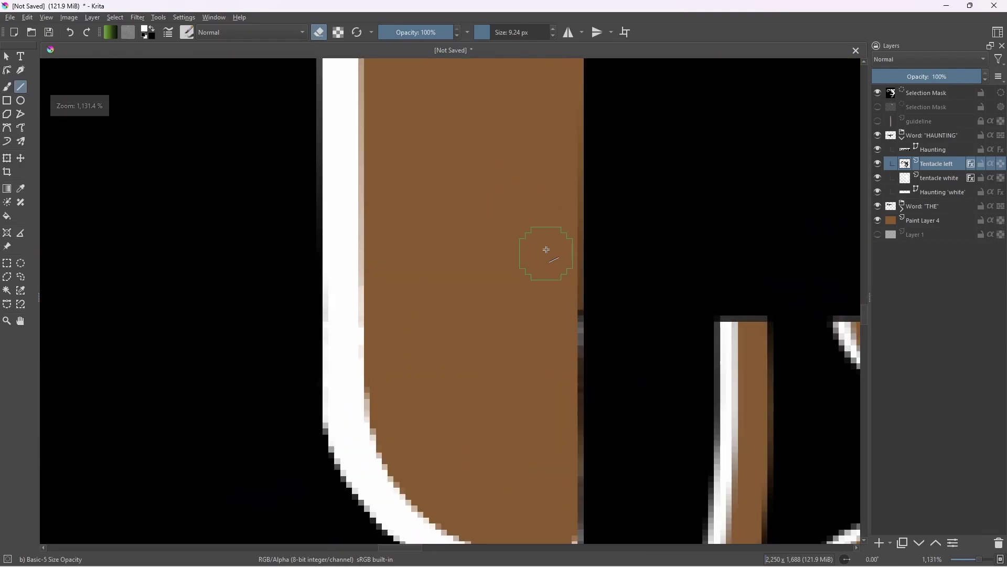
drag(557, 89, 548, 180)
scroll(560, 340, down, 2)
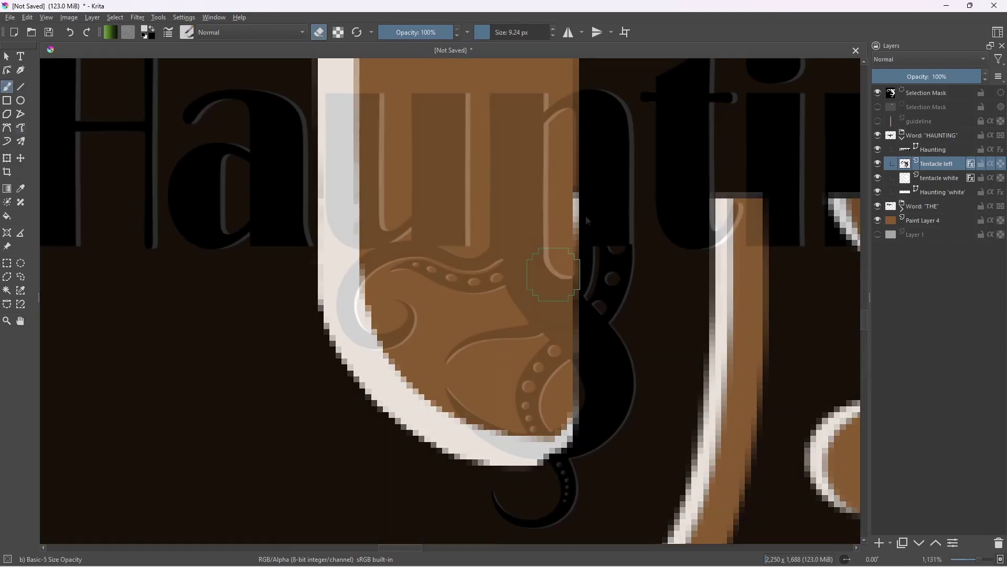
scroll(549, 208, down, 1)
Round the lower right corner of the "n" gap in black on "Tentacle left" and clean up the adjoining right edge
click(320, 33)
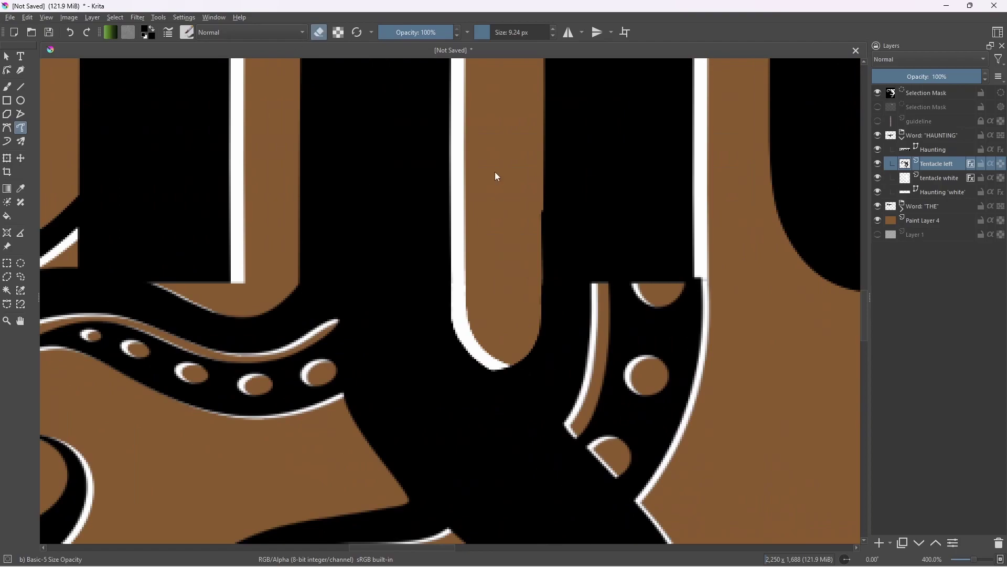
drag(533, 260, 534, 305)
scroll(583, 254, down, 4)
scroll(551, 253, up, 6)
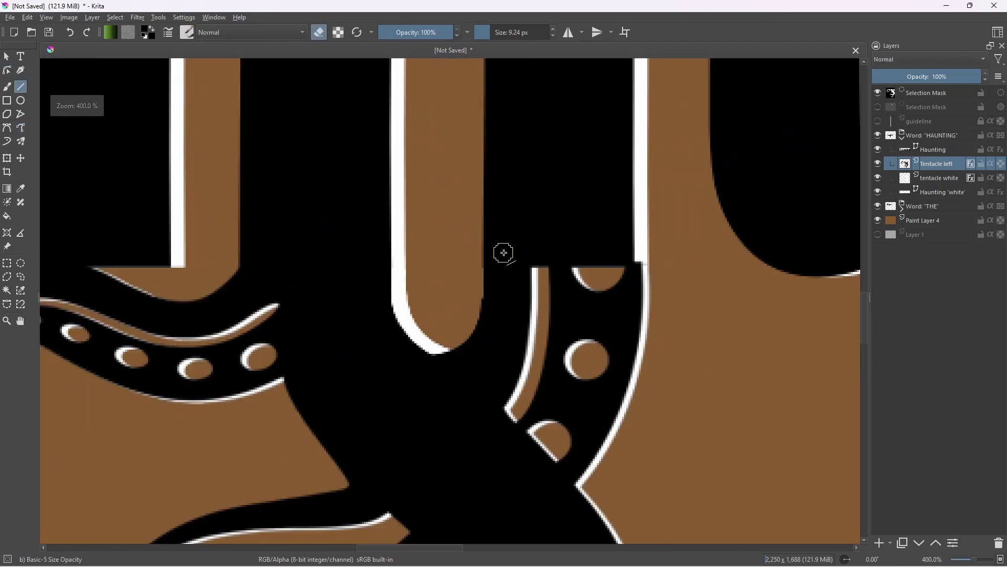
key(b)
scroll(457, 283, down, 6)
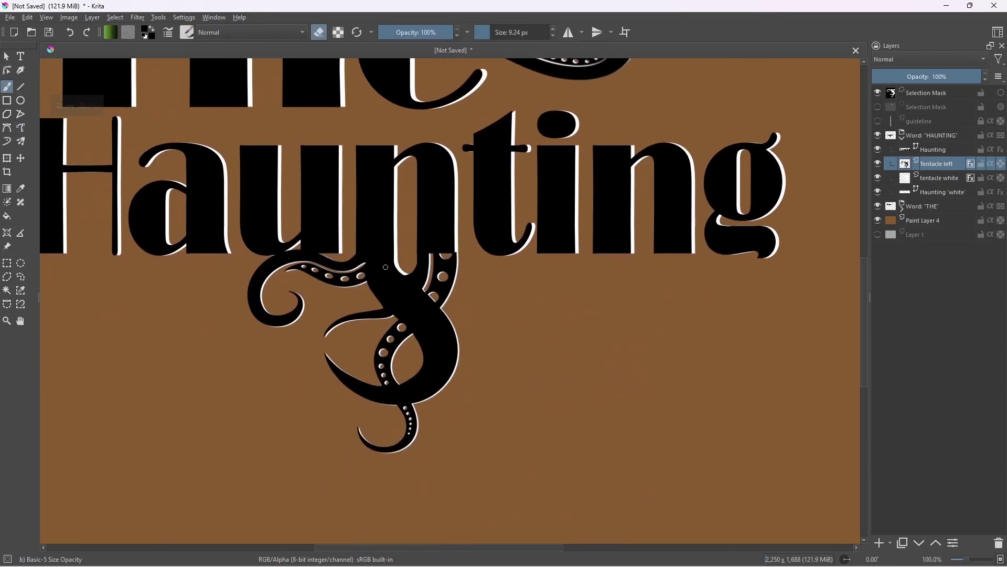
scroll(442, 224, up, 3)
scroll(443, 224, down, 3)
scroll(534, 267, up, 3)
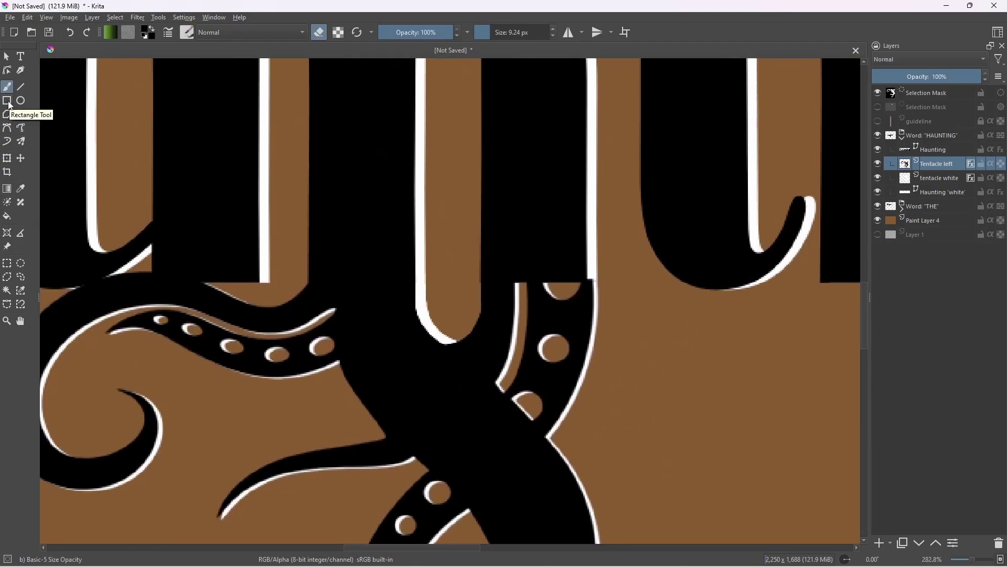
scroll(492, 292, up, 2)
scroll(457, 303, down, 5)
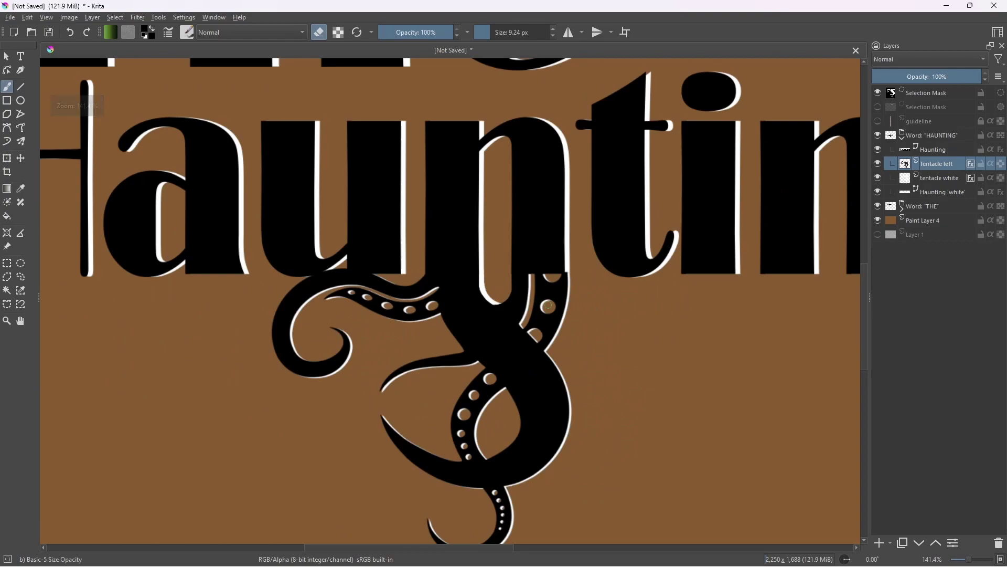
Examine the rounded bottom of the "n" gap and the joins between the letters and tentacles, close up and from afar
scroll(444, 307, up, 6)
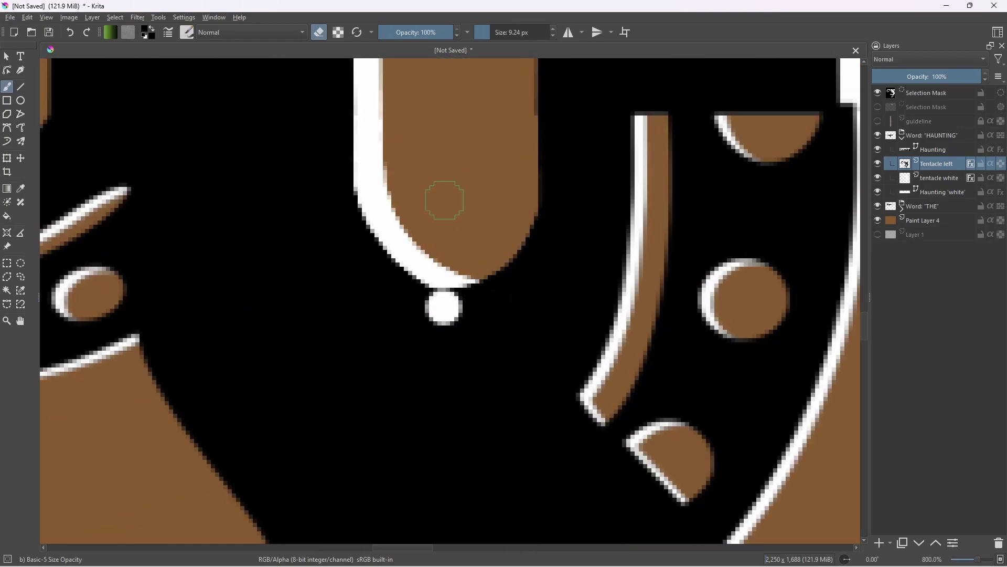
scroll(444, 307, down, 5)
scroll(520, 195, up, 4)
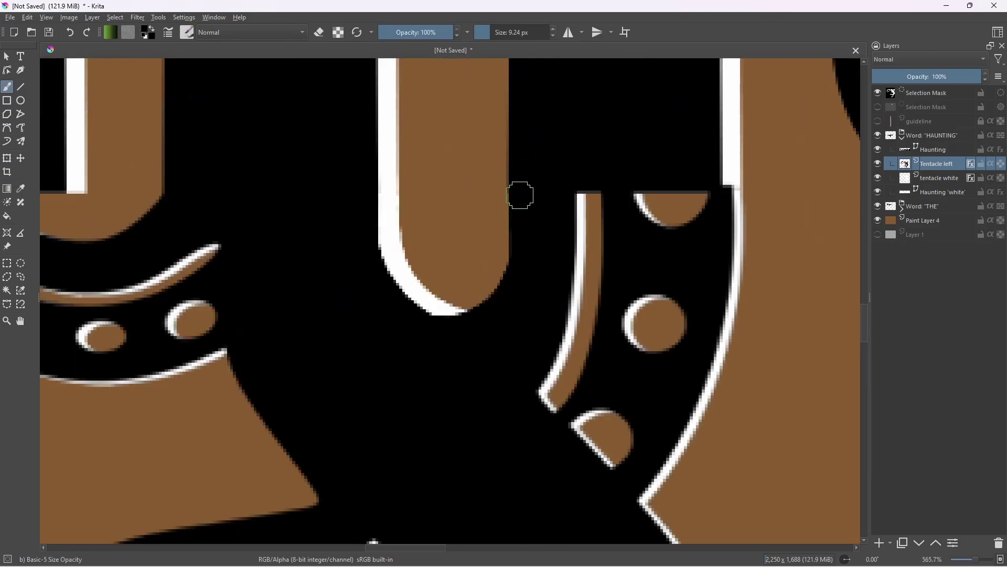
scroll(520, 217, down, 4)
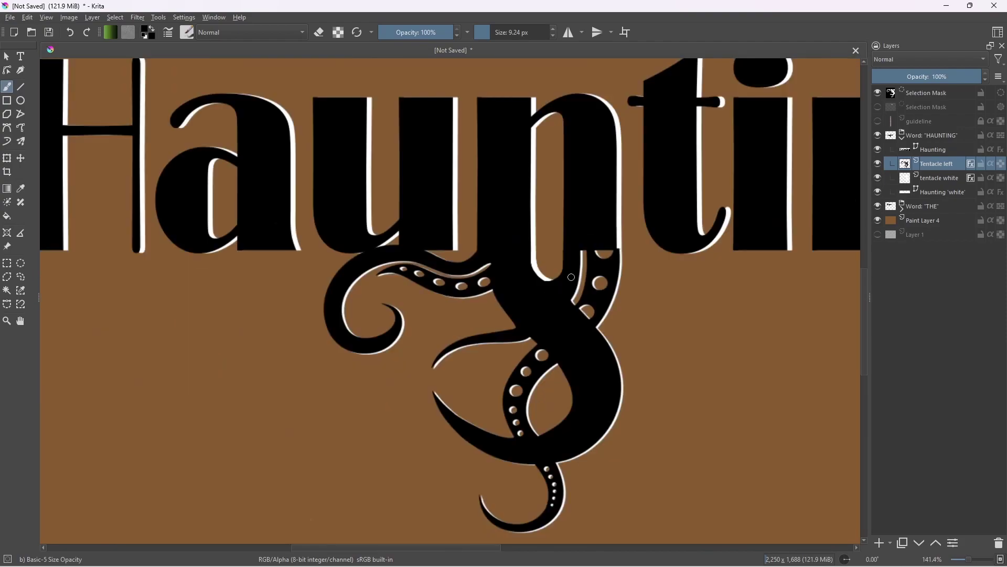
scroll(571, 277, up, 4)
scroll(571, 277, down, 4)
scroll(546, 236, up, 4)
scroll(634, 255, down, 4)
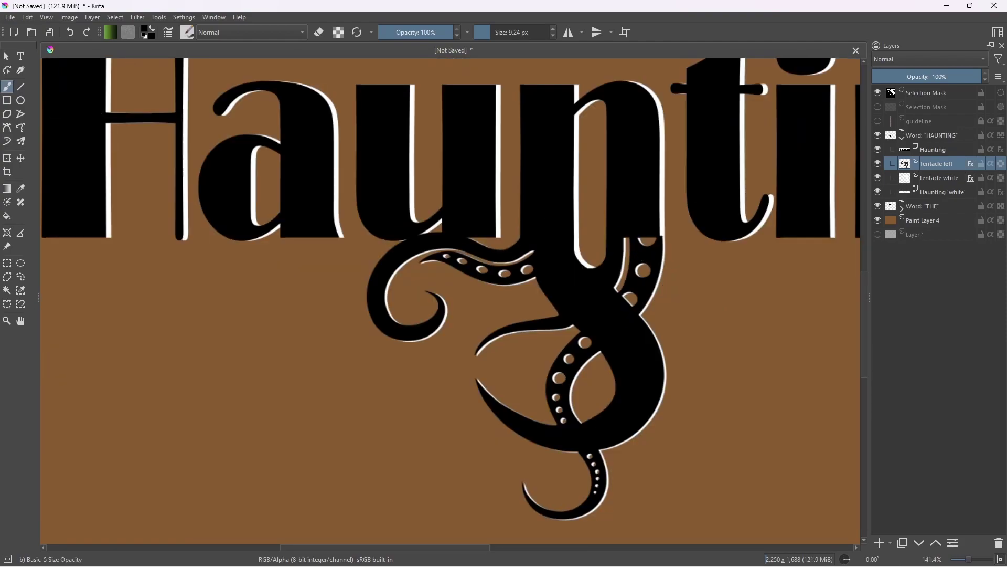
Try erasing the black of "Tentacle left" along the right arm's outer white edge below the "n" with a 7.52 px eraser at 55% opacity
scroll(656, 210, up, 8)
scroll(495, 143, down, 8)
scroll(439, 139, up, 8)
scroll(439, 139, down, 8)
scroll(51, 107, up, 6)
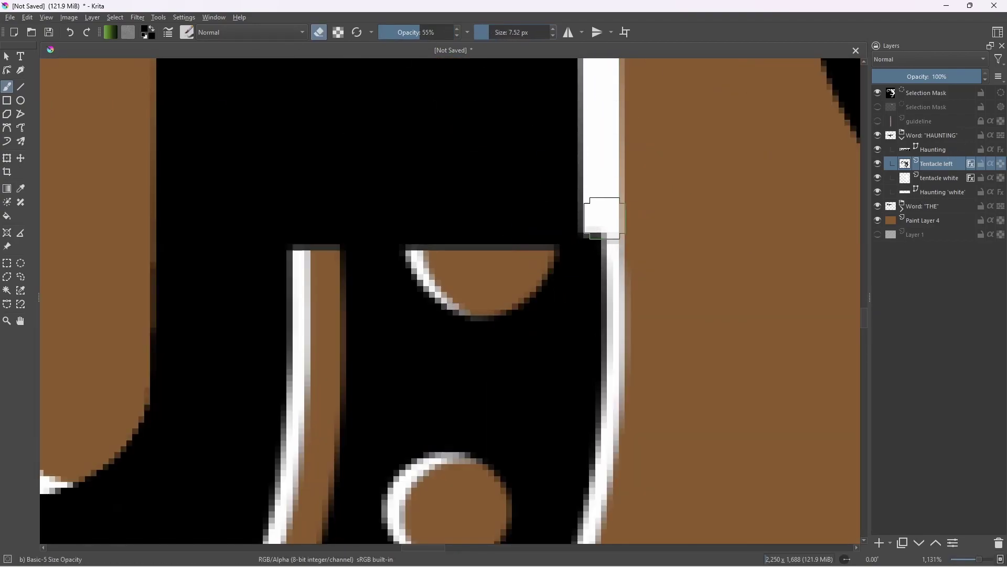
drag(604, 218, 590, 482)
scroll(590, 480, down, 6)
scroll(593, 476, up, 5)
Undo the partial erasing and erase the black along the right arm's outer edge again at 100% opacity
click(452, 33)
scroll(556, 227, down, 5)
scroll(563, 268, up, 5)
key(ctrl+z)
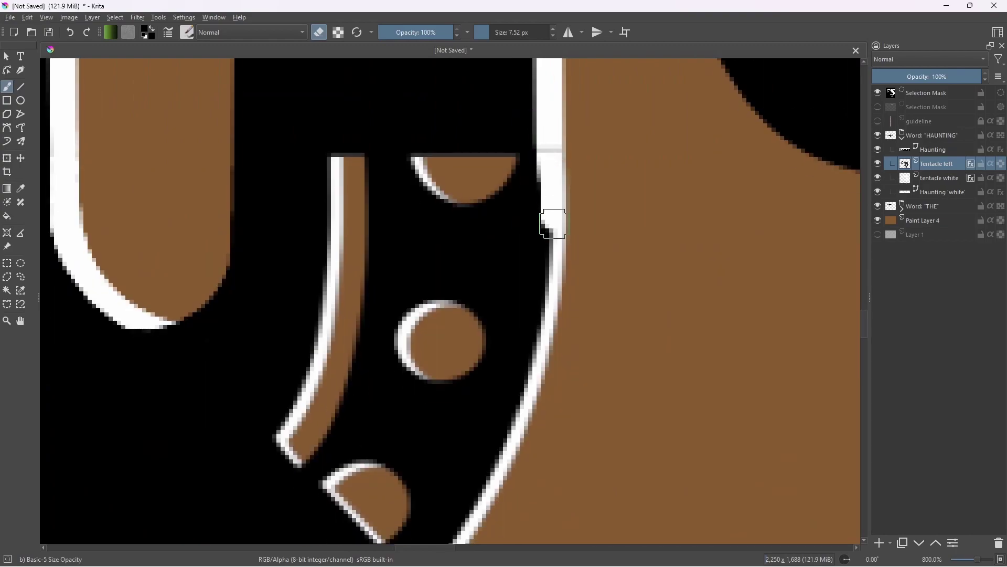
key(ctrl+z)
drag(544, 127, 554, 190)
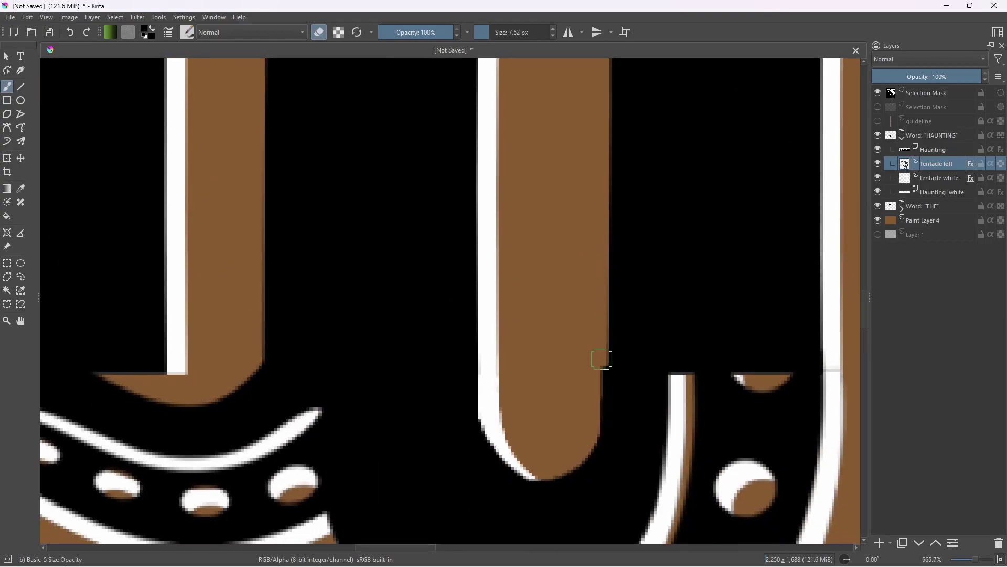
Round the lower right curve of the "n" gap by erasing black on "Tentacle left" with the 7.52 px brush
drag(574, 458, 551, 471)
scroll(572, 424, down, 4)
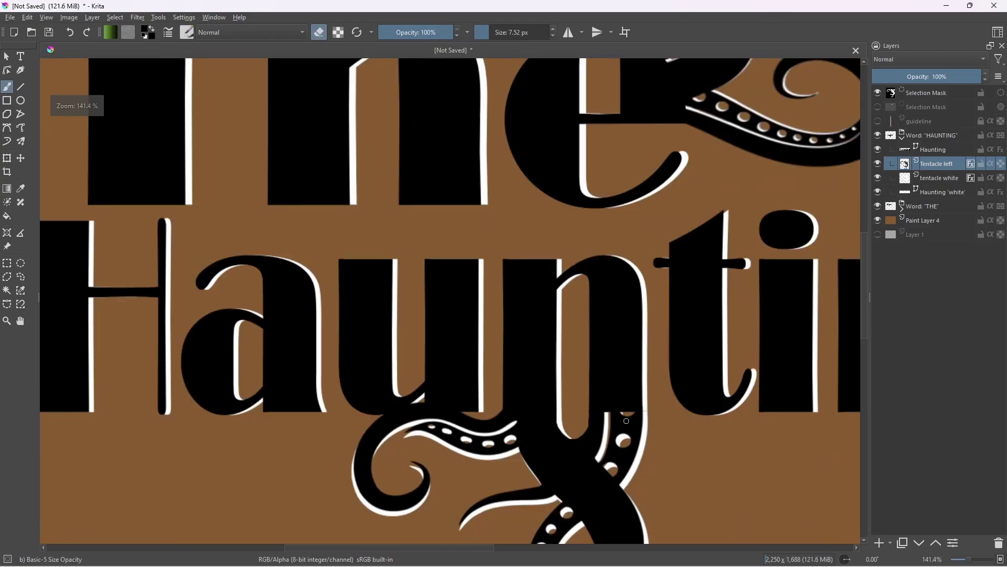
scroll(564, 446, up, 4)
Paint black on "Tentacle left" with a 20.30 px brush between the bottom of the "n" gap and the right arm
key(e)
scroll(593, 289, down, 3)
scroll(609, 314, up, 2)
click(319, 32)
mouse_move(634, 275)
mouse_down()
mouse_move(580, 261)
mouse_move(596, 336)
mouse_move(633, 305)
mouse_move(539, 351)
mouse_up()
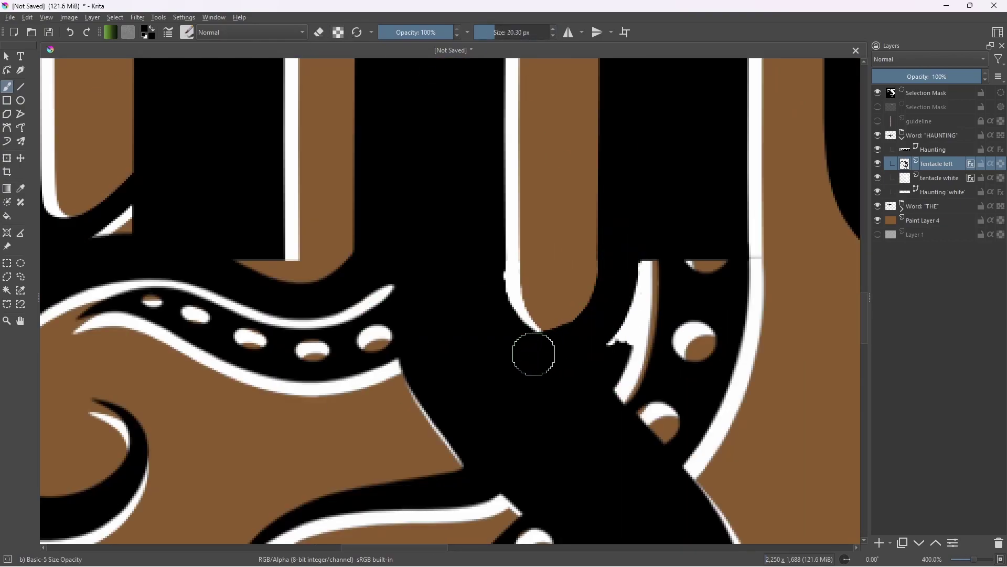
scroll(564, 352, down, 1)
scroll(564, 354, up, 2)
scroll(518, 373, down, 2)
scroll(517, 389, up, 1)
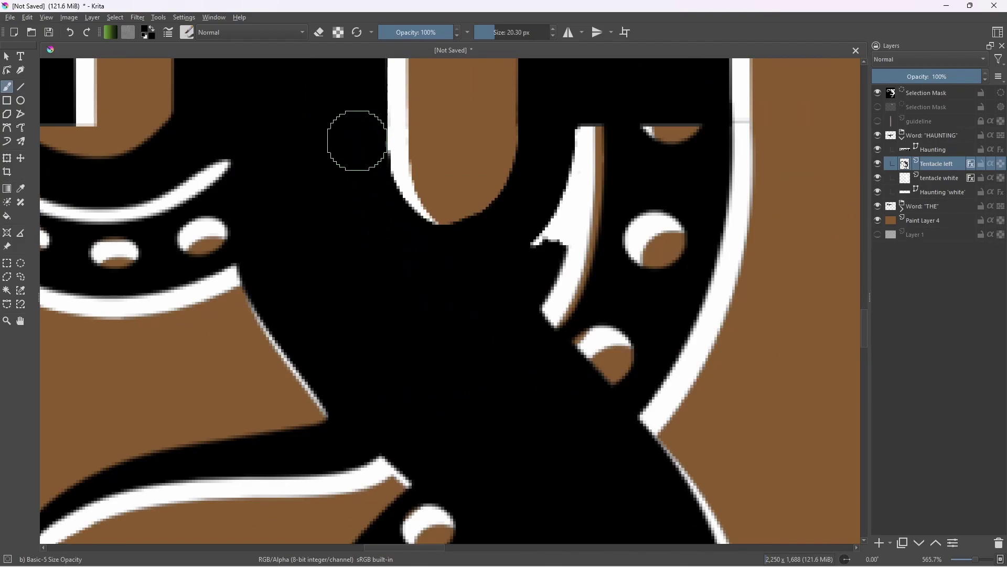
Paint over the jagged white beside the right arm in black and compare the result by toggling the visibility of "Tentacle left"
scroll(504, 278, down, 6)
scroll(465, 262, up, 4)
mouse_move(565, 282)
mouse_down()
mouse_move(540, 359)
mouse_move(560, 348)
mouse_up()
scroll(549, 412, down, 3)
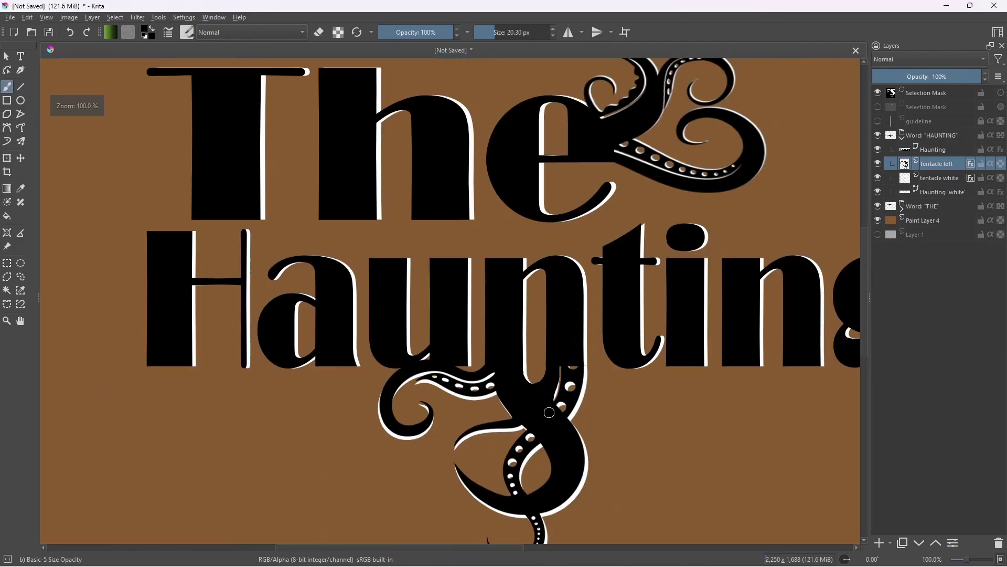
scroll(549, 412, up, 2)
click(878, 163)
click(877, 163)
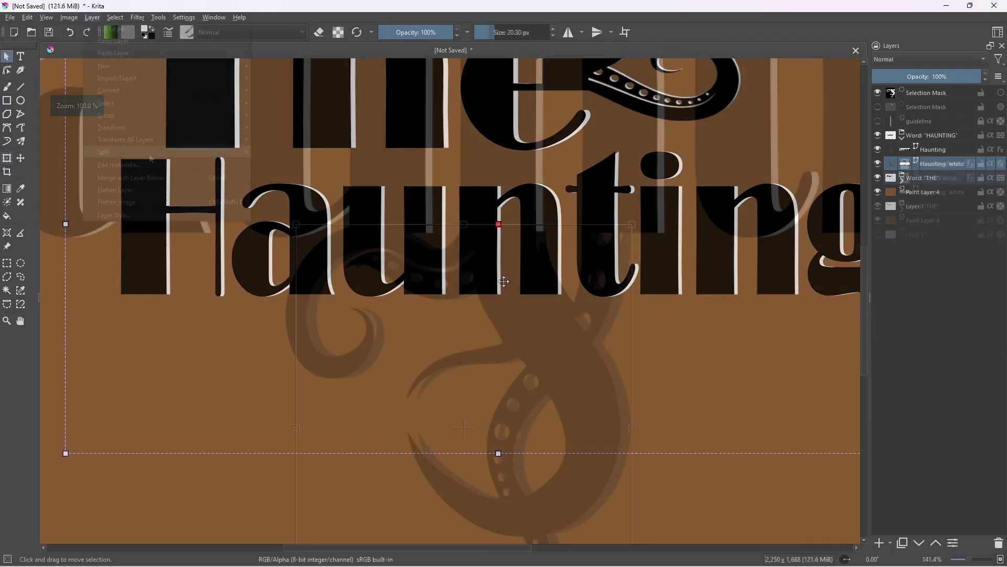
Edit the layer style of the copied tentacle layer and move the copy aside, below and right of the original
click(91, 18)
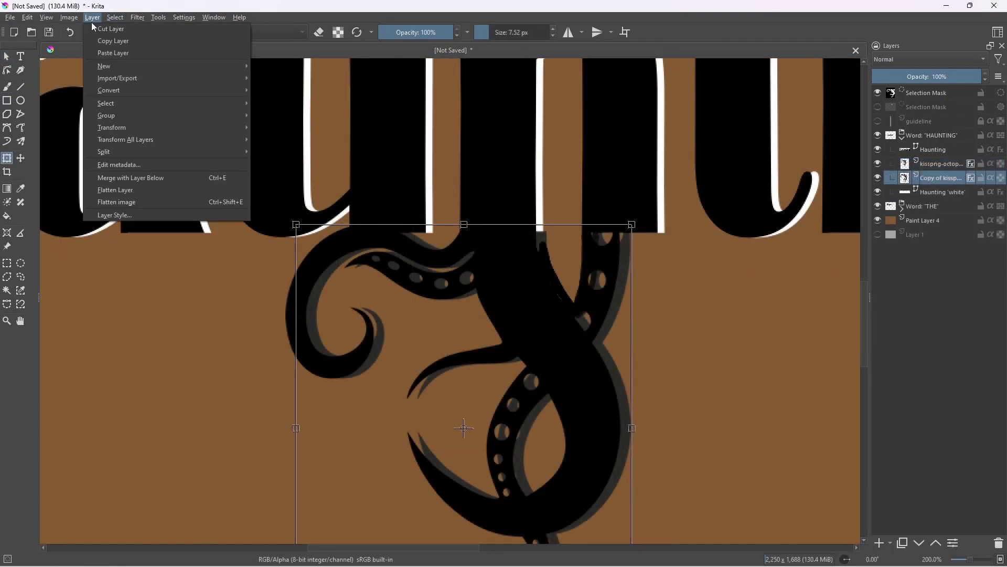
click(115, 215)
click(699, 458)
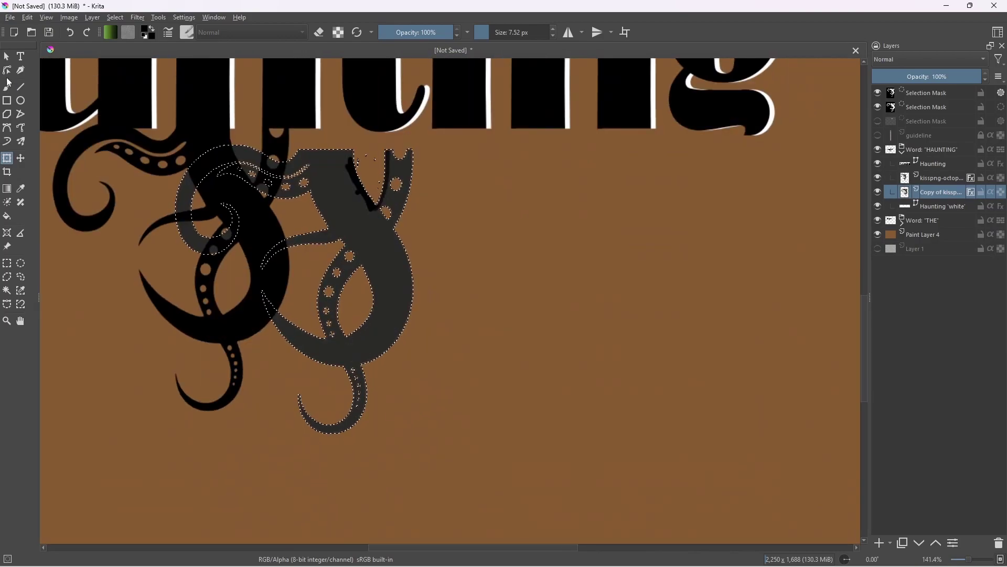
Paint the selected tentacle copy white with the brush
click(7, 84)
mouse_move(201, 172)
mouse_down()
mouse_move(216, 248)
mouse_move(326, 411)
mouse_up()
scroll(377, 148, up, 6)
click(485, 33)
scroll(438, 210, down, 5)
Try moving the white copy behind the black tentacle, then undo the move and the white painting
mouse_move(474, 287)
mouse_down()
mouse_move(392, 254)
mouse_move(191, 242)
mouse_up()
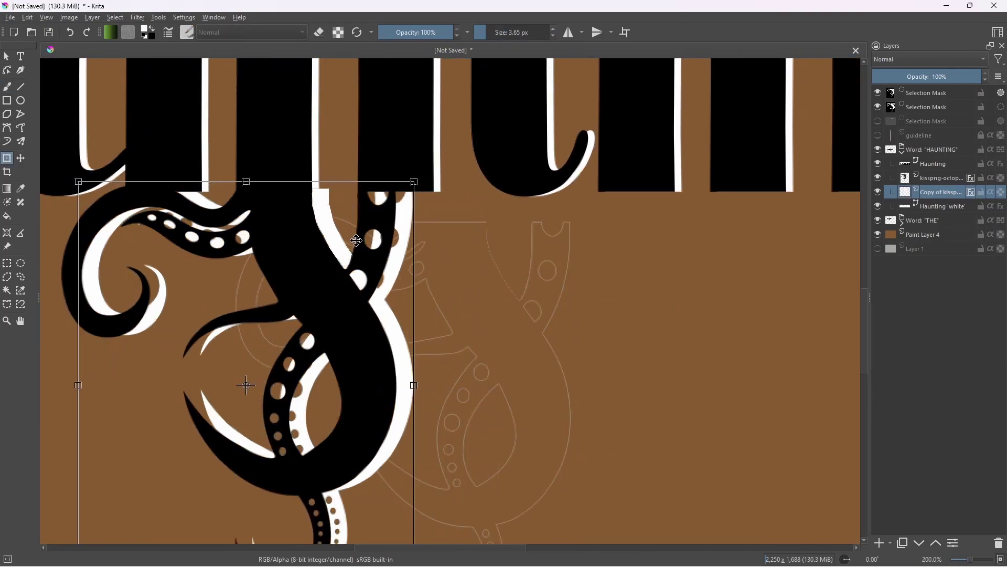
key(ctrl+z)
key(ctrl+z)
click(878, 93)
key(ctrl+z)
key(ctrl+z)
Move the dark tentacle copy behind the black tentacle with a slight offset to the right and apply the transformation
drag(474, 309, 306, 277)
scroll(305, 277, up, 3)
scroll(336, 167, down, 4)
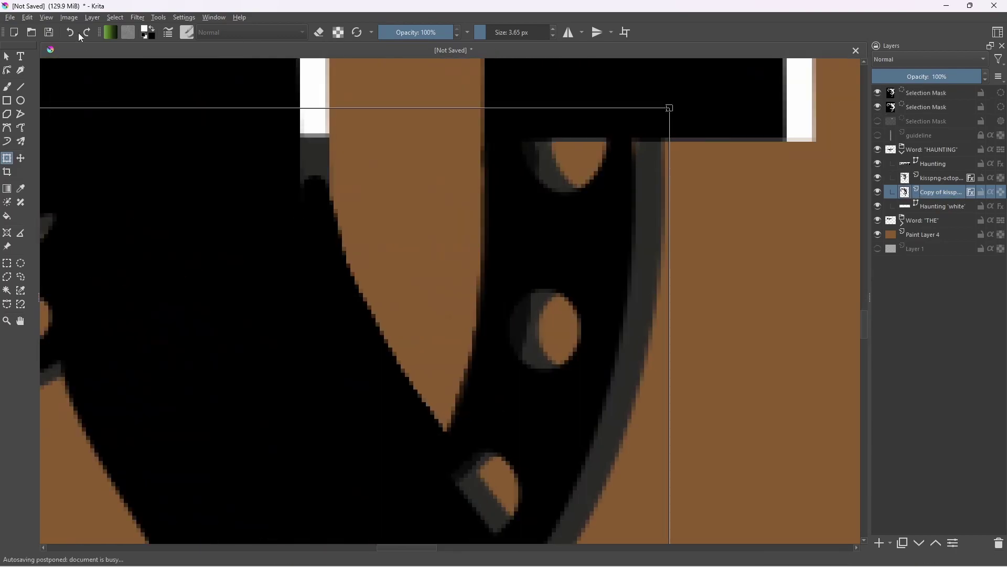
key(Return)
Delete the leftover selection masks from the layer stack
click(878, 122)
click(878, 93)
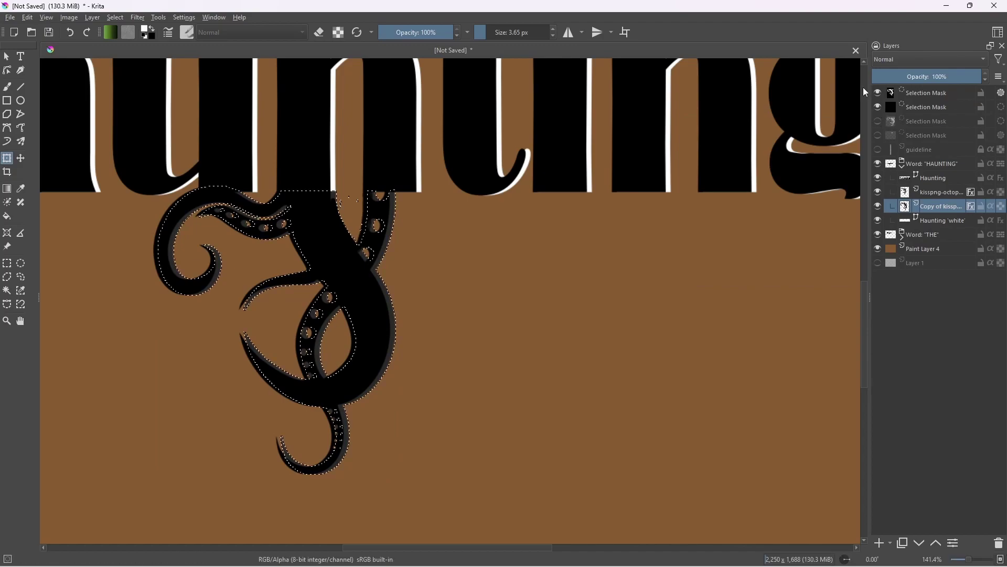
click(912, 94)
ctrl+click(918, 107)
ctrl+click(919, 121)
key(shift+Delete)
key(shift+Delete)
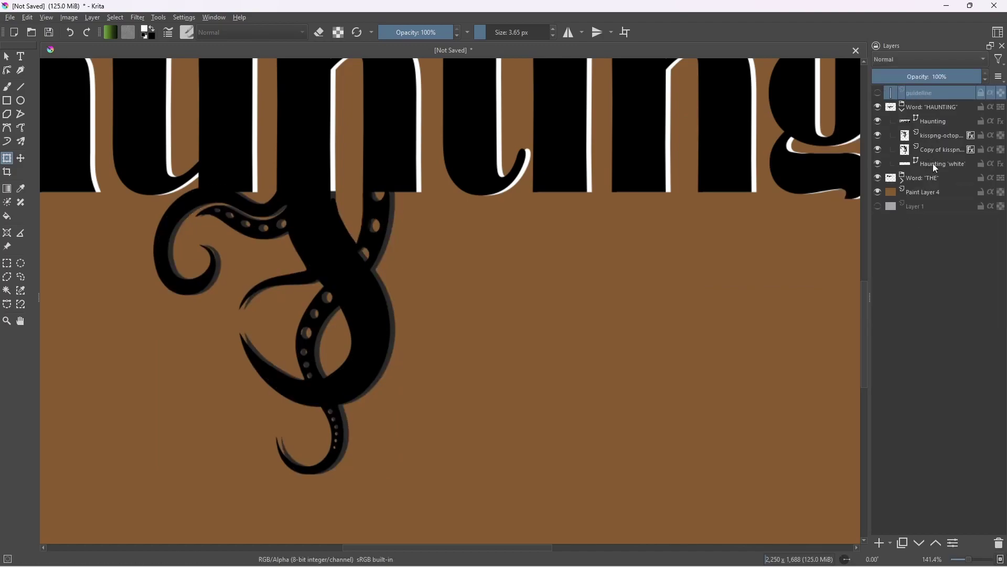
Select the opaque pixels of the tentacle copy layer and color them white
ctrl+click(934, 150)
key(shift+BackSpace)
scroll(265, 205, up, 3)
scroll(290, 245, down, 3)
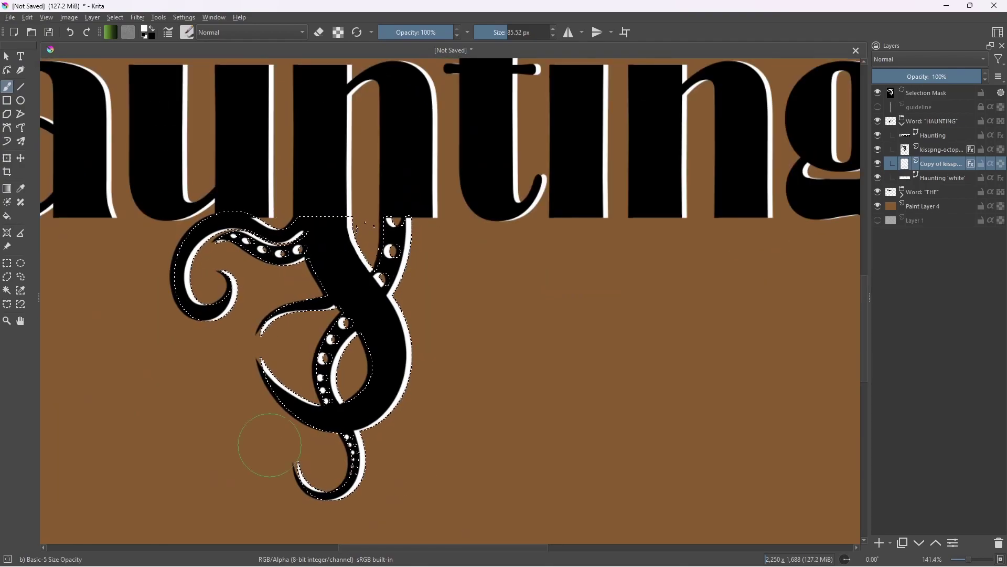
Deselect the tentacle copy, activate the "THE" word group and review the white edges around the letters and tentacles
click(907, 218)
click(920, 192)
key(ctrl+shift+a)
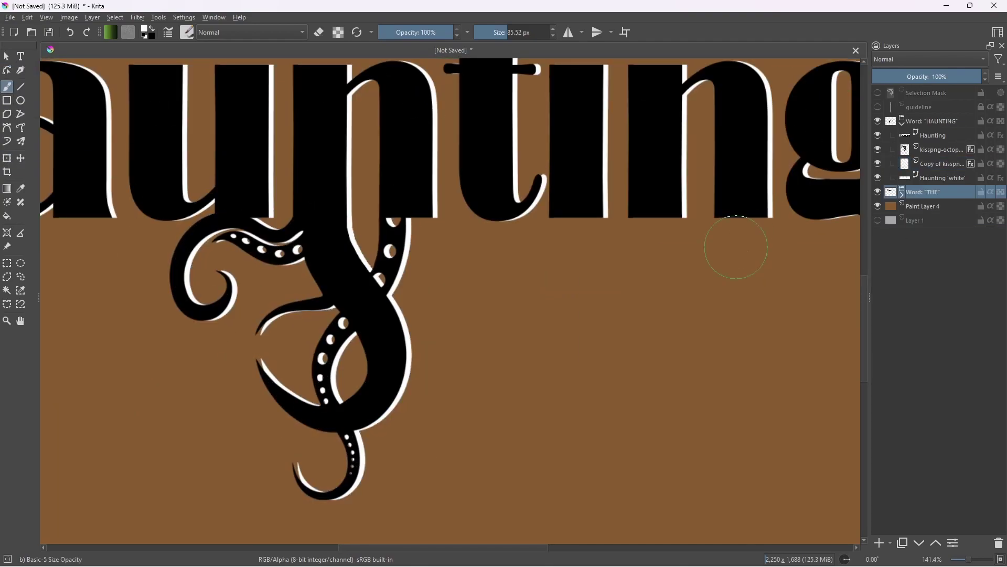
scroll(621, 367, down, 3)
scroll(492, 305, up, 6)
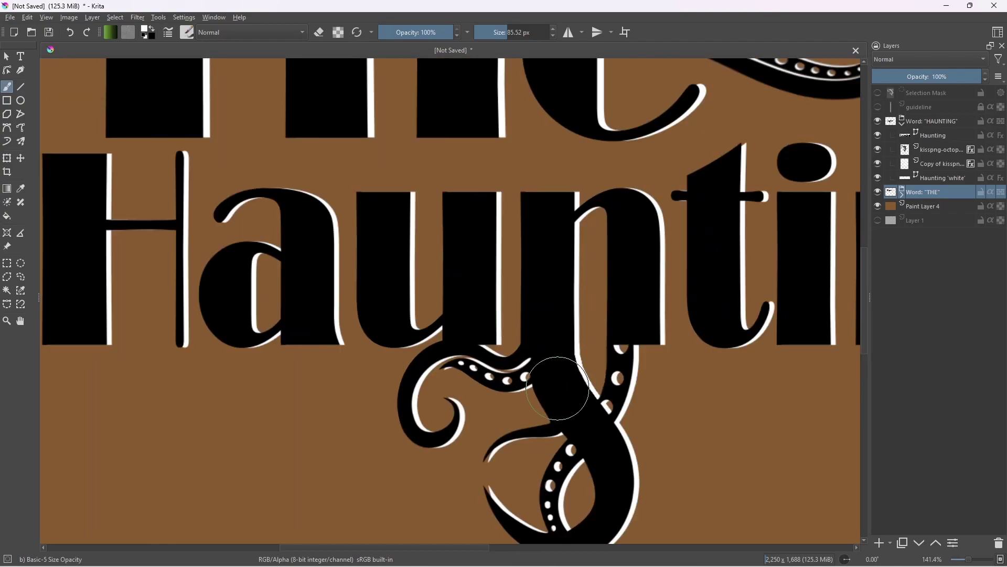
scroll(492, 305, down, 4)
scroll(492, 305, up, 2)
scroll(492, 305, down, 2)
scroll(599, 303, up, 4)
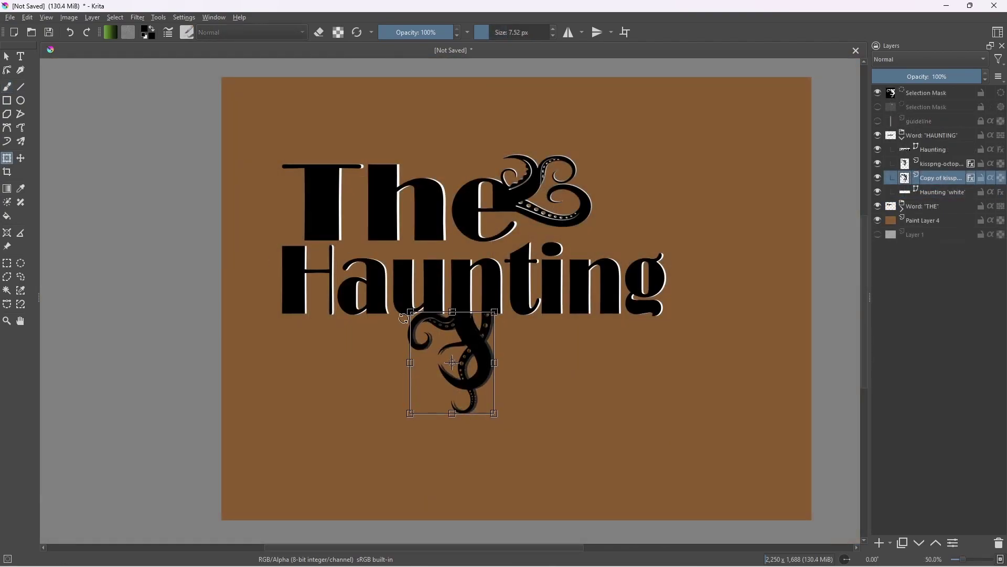
Change the tentacle copy's layer style and shift the copy to the lower right, clear of the original
scroll(404, 318, up, 4)
click(92, 17)
click(122, 199)
click(317, 197)
click(700, 460)
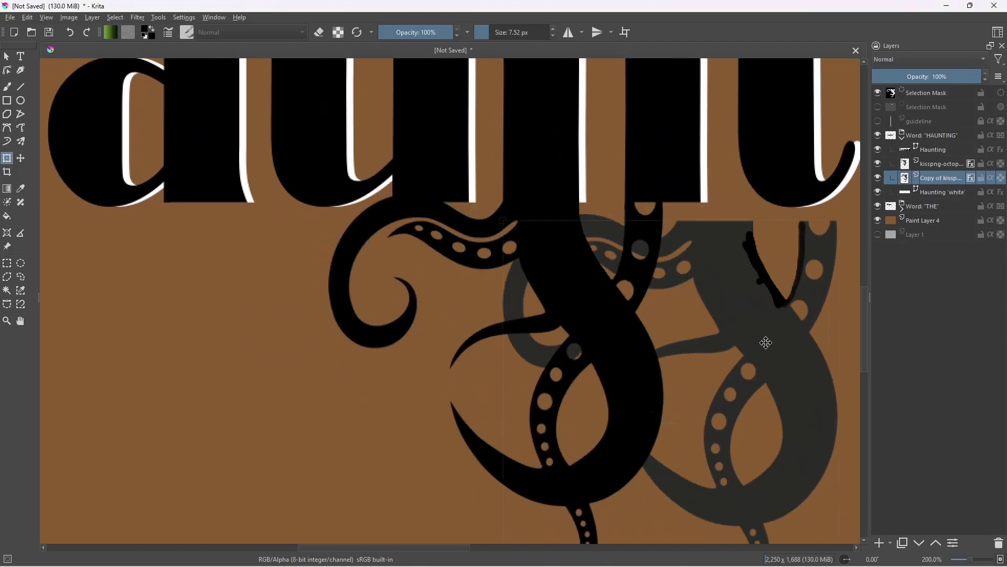
scroll(609, 339, down, 2)
scroll(609, 338, up, 4)
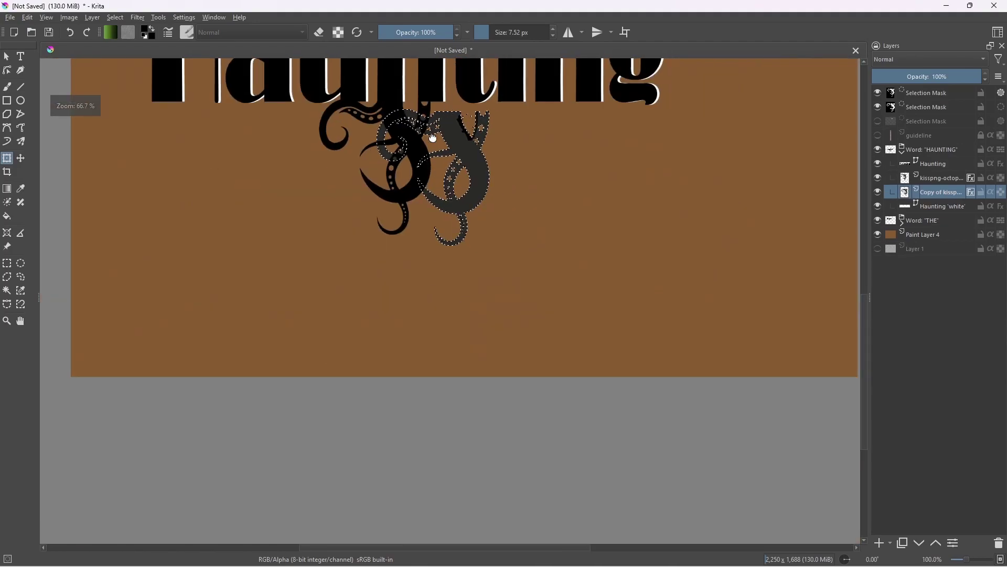
Brush white over the selected tentacle copy, reducing the brush size to 3.65 px for the fine parts
drag(449, 108, 448, 180)
scroll(359, 167, up, 2)
drag(358, 167, 150, 142)
click(508, 32)
mouse_move(236, 210)
mouse_down()
mouse_move(470, 184)
mouse_move(308, 443)
mouse_up()
scroll(375, 149, up, 6)
click(485, 32)
scroll(272, 158, down, 7)
Try repositioning the white copy behind the black tentacle with the Transform tool, then undo back to the unpainted copy
click(7, 158)
scroll(132, 157, up, 2)
drag(416, 268, 357, 240)
key(ctrl+z)
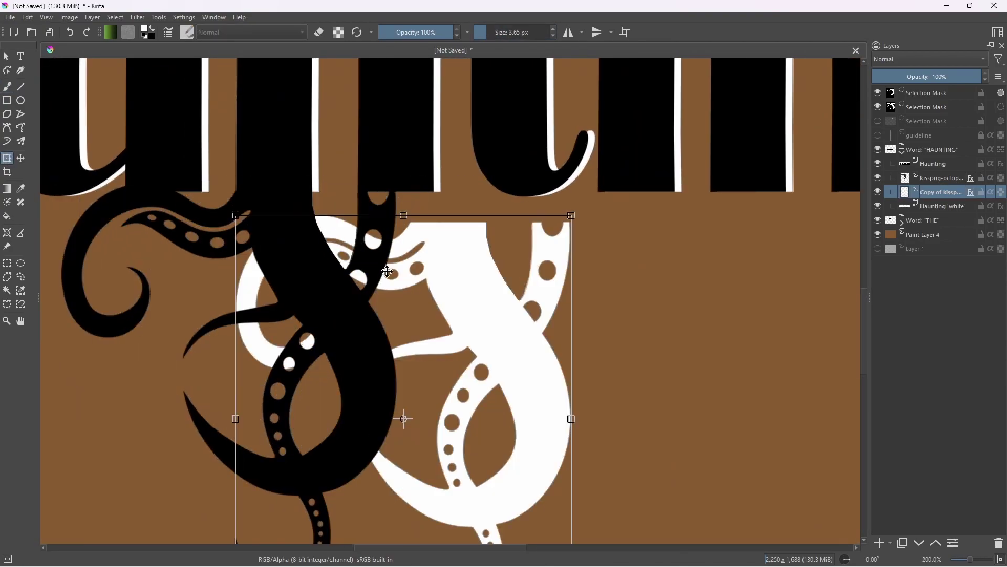
key(ctrl+z)
key(ctrl+z)
Position the dark copy behind the black tentacle so its offset edge lines up with the white edge of the "n" stem
drag(529, 316, 352, 285)
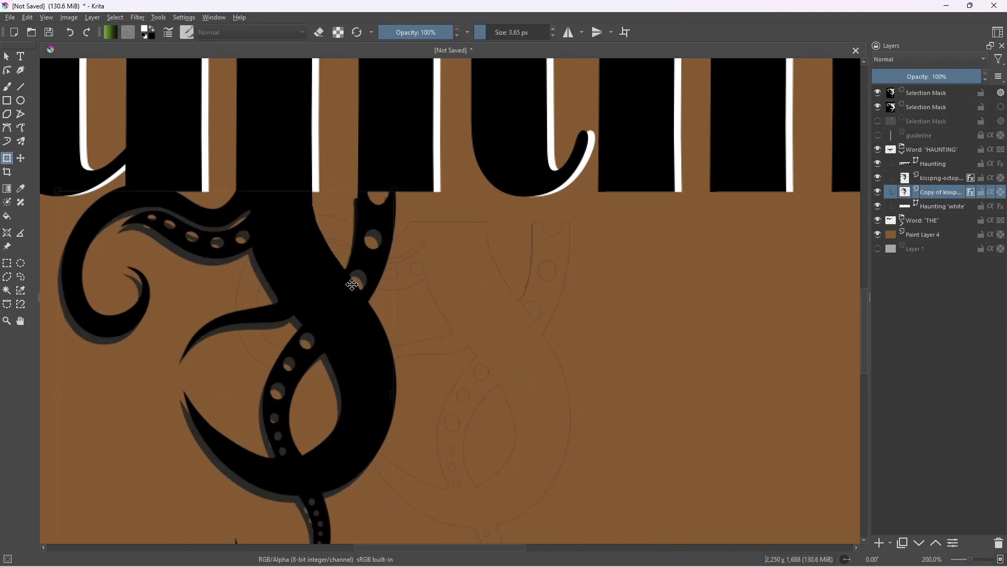
click(879, 107)
scroll(315, 286, up, 4)
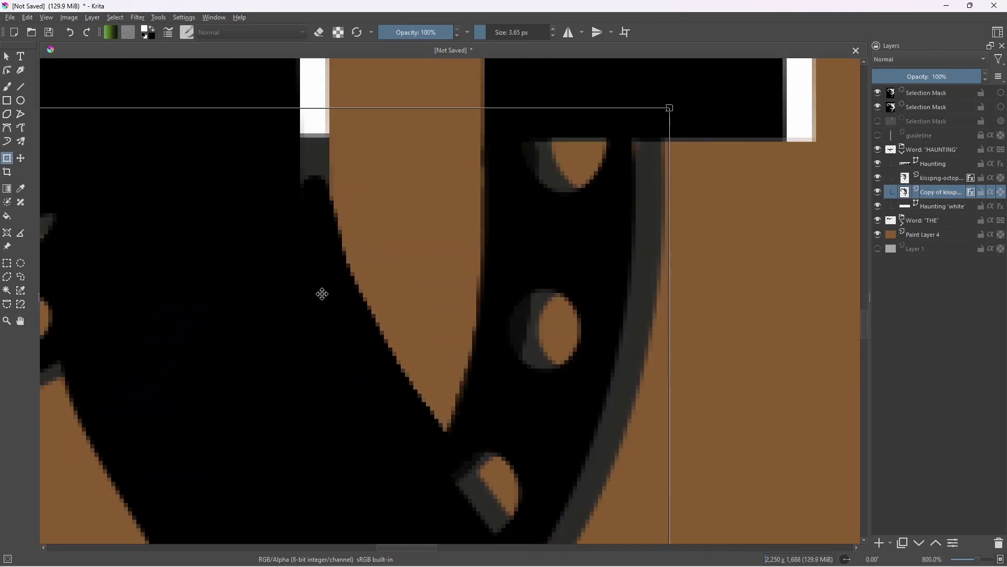
Remove all leftover selection masks above the guideline layer
scroll(322, 294, down, 5)
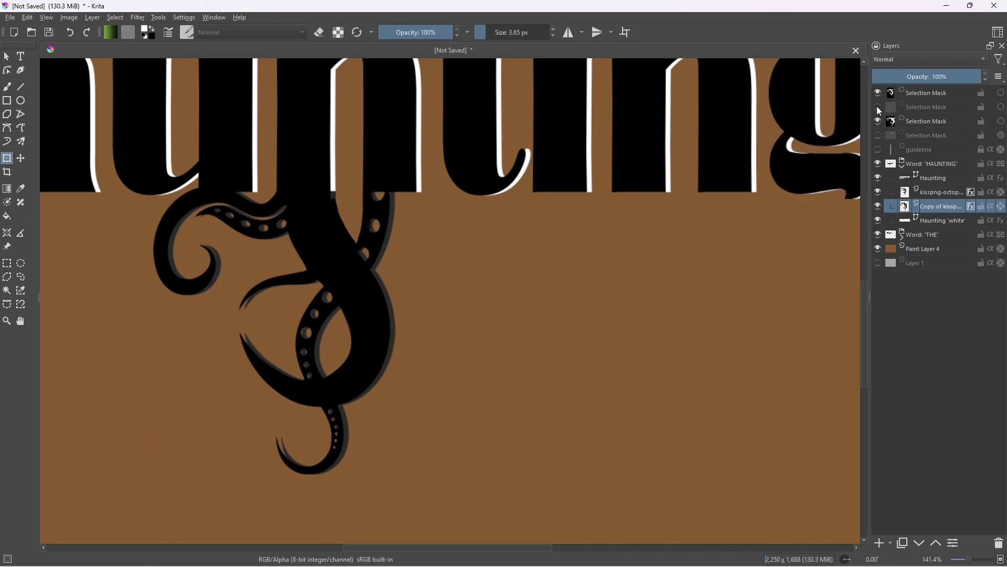
right_click(915, 94)
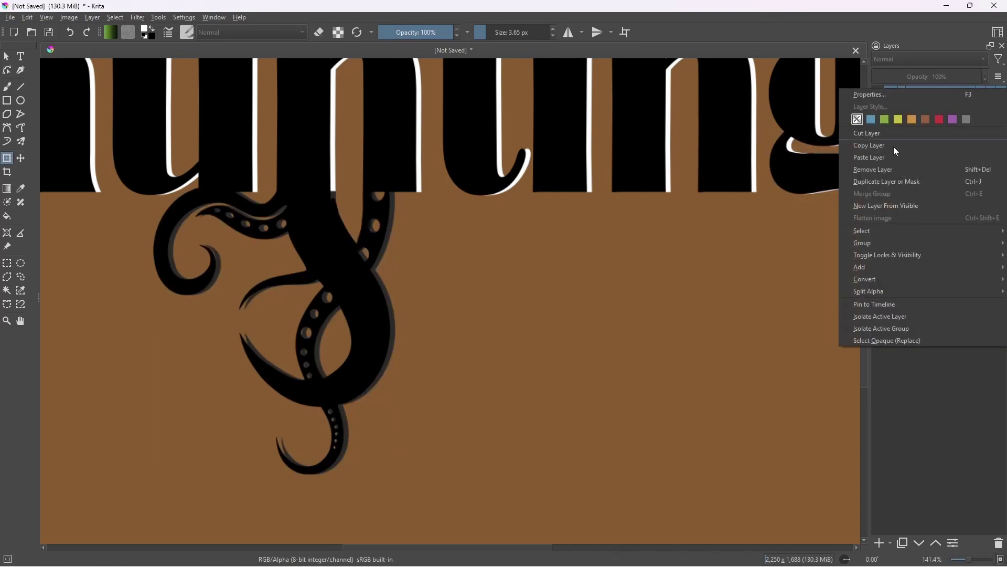
click(927, 169)
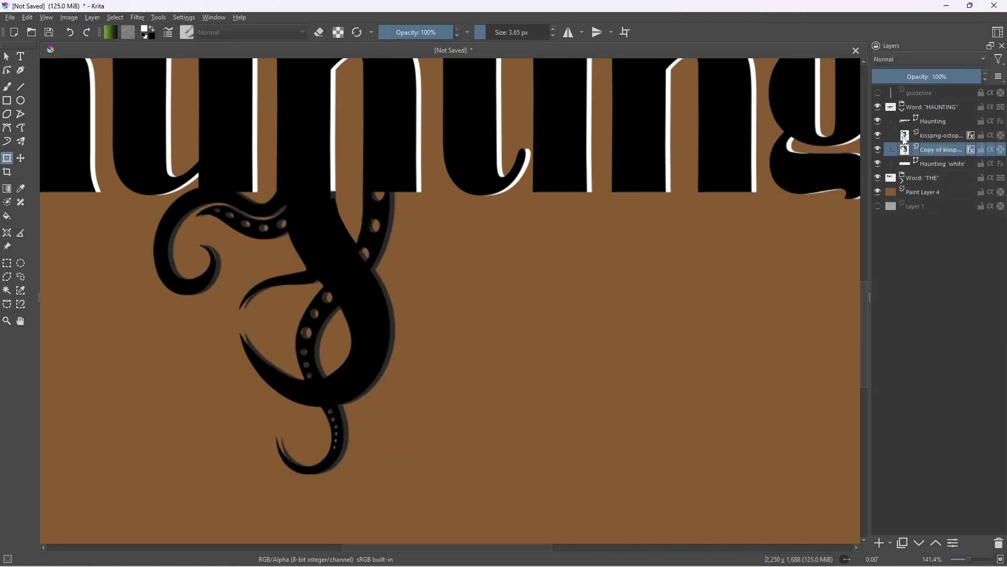
Select the tentacle copy's opaque pixels and paint them white with an 85.52 px brush
ctrl+click(905, 149)
key(b)
drag(159, 207, 112, 462)
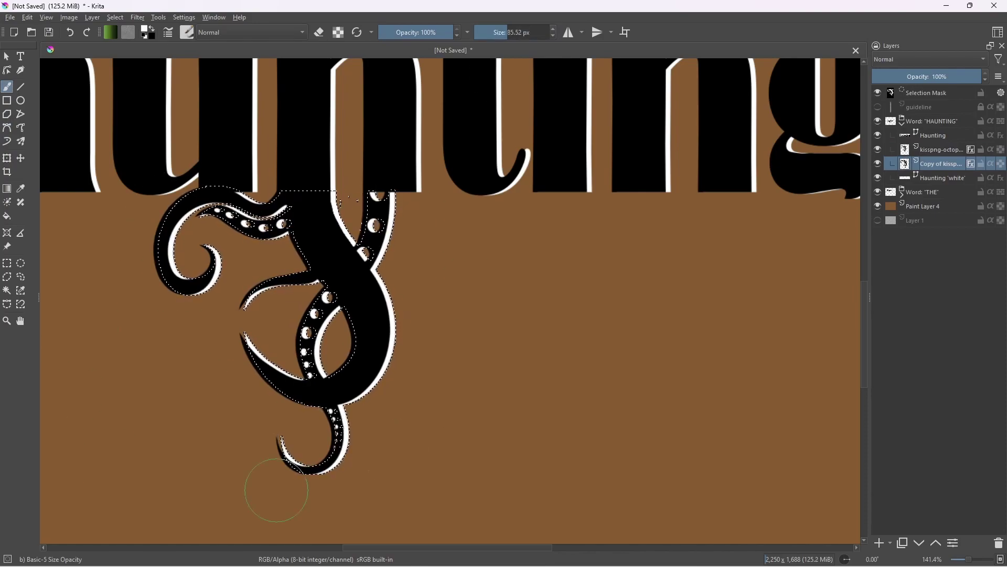
scroll(261, 205, up, 3)
scroll(286, 245, down, 3)
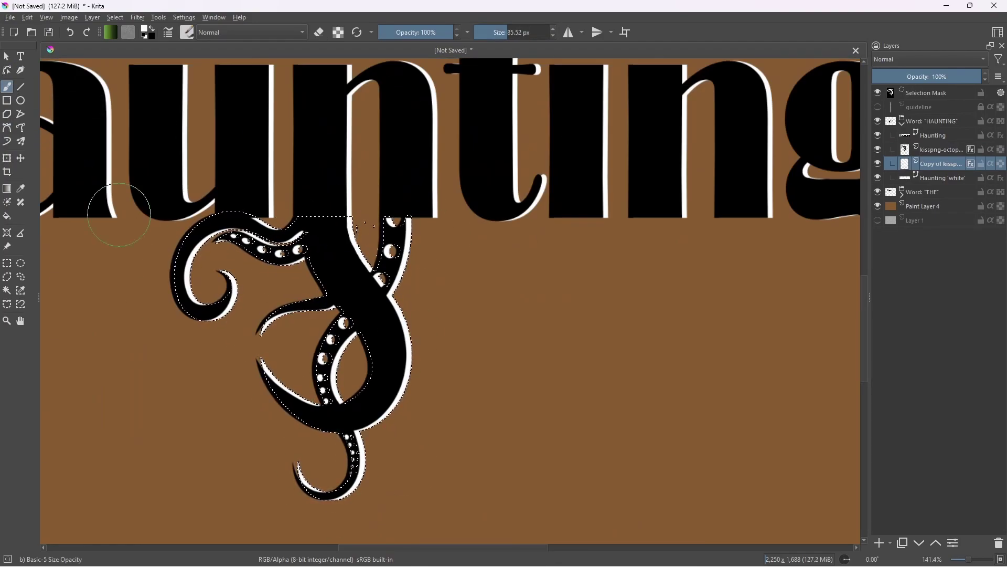
Turn off the selection, activate the "THE" word group and inspect the join between the "n" stem's white edge and the tentacle's
click(926, 193)
click(878, 93)
scroll(367, 259, up, 2)
scroll(544, 344, down, 3)
scroll(619, 370, down, 2)
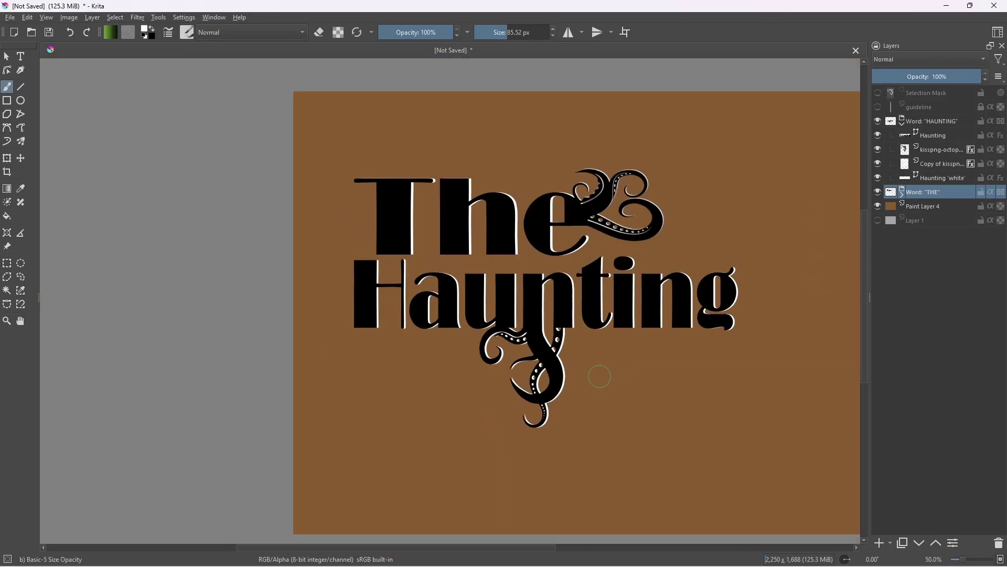
scroll(612, 367, up, 6)
scroll(492, 312, down, 3)
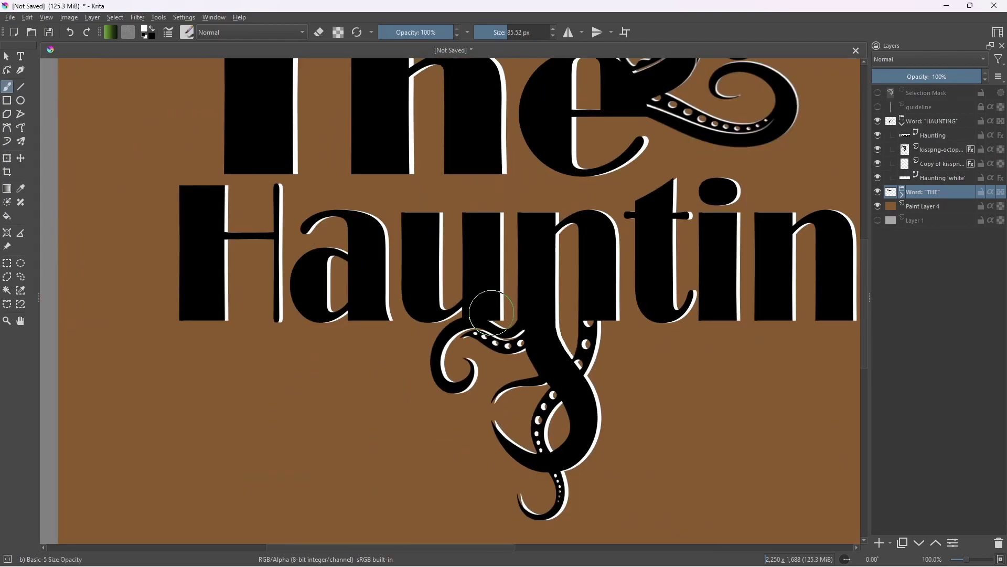
scroll(483, 360, up, 8)
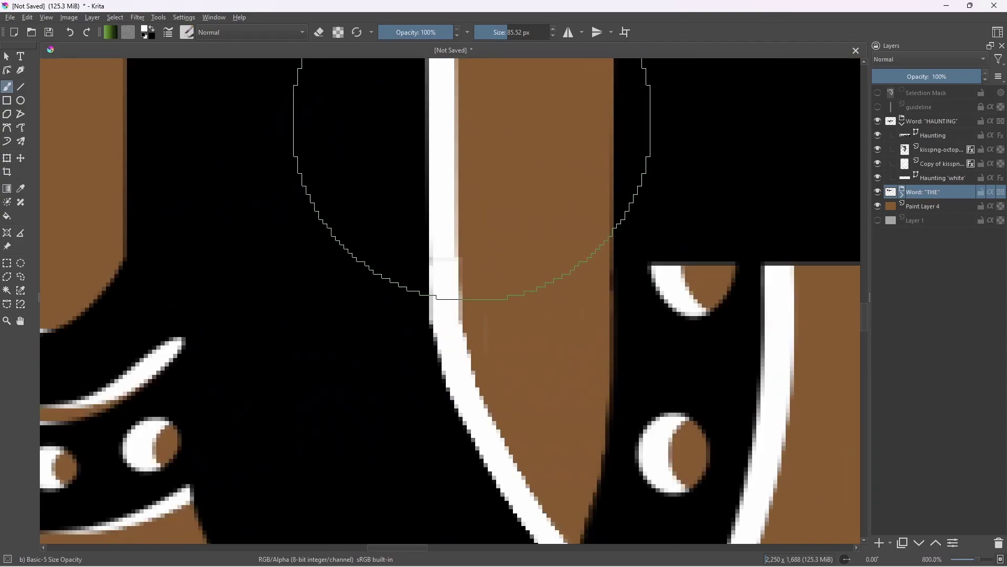
Touch up the tentacle copy's white edge where it meets the "n" stem with a 3.65 px brush, erasing the excess
click(486, 32)
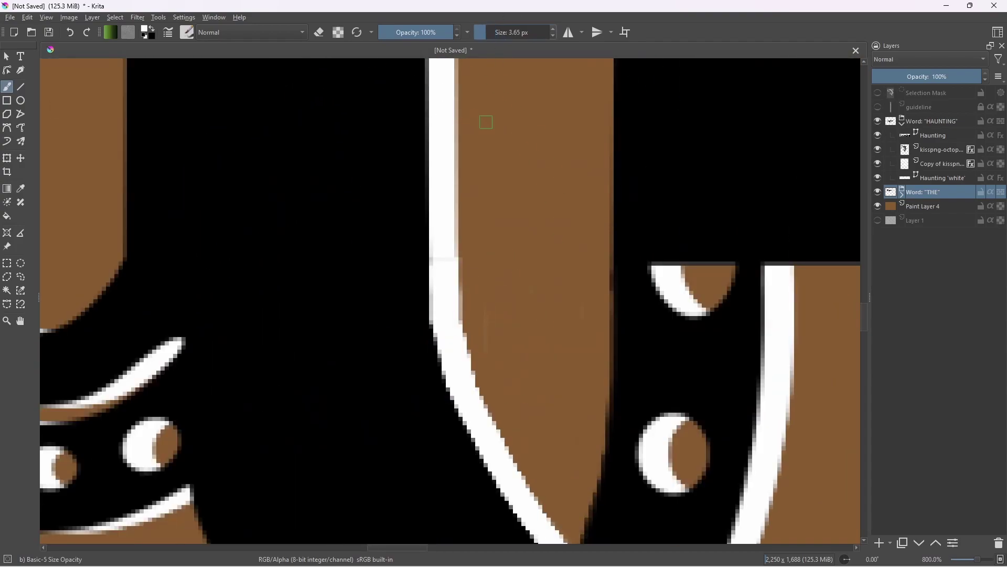
scroll(444, 270, up, 2)
key(r)
click(454, 235)
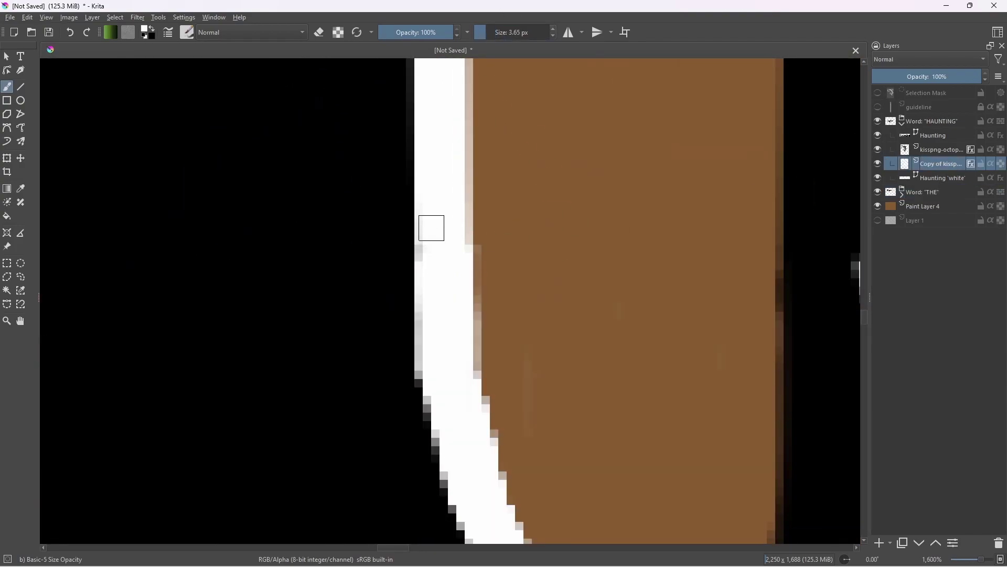
scroll(450, 266, down, 4)
scroll(501, 288, up, 2)
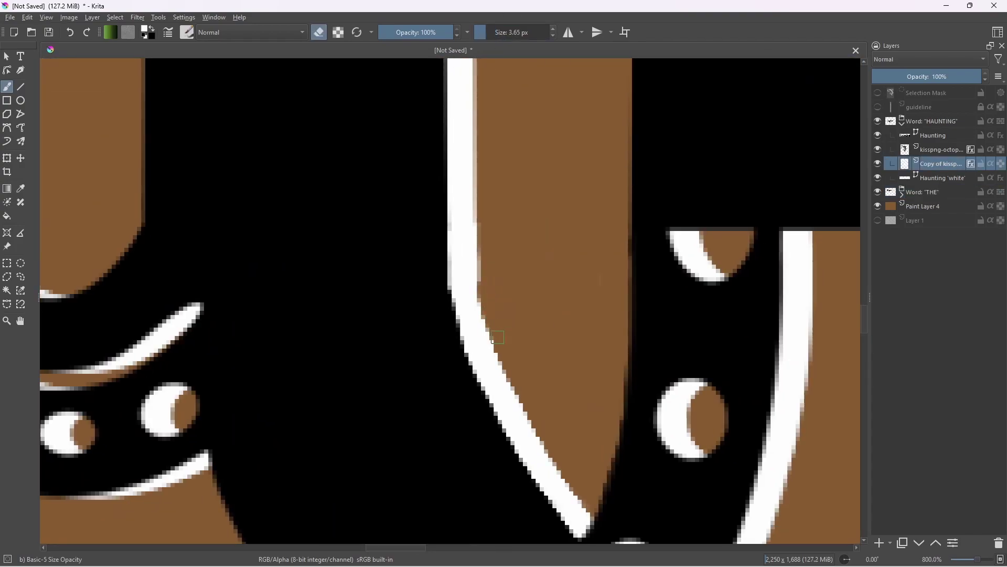
scroll(496, 335, down, 3)
scroll(512, 326, up, 2)
Activate the black tentacle layer and check its edge at the "n" stem join with the 3.65 px eraser ready
key(Page_Up)
scroll(507, 292, down, 3)
scroll(524, 292, down, 2)
scroll(509, 286, up, 2)
scroll(511, 283, down, 2)
scroll(569, 304, up, 5)
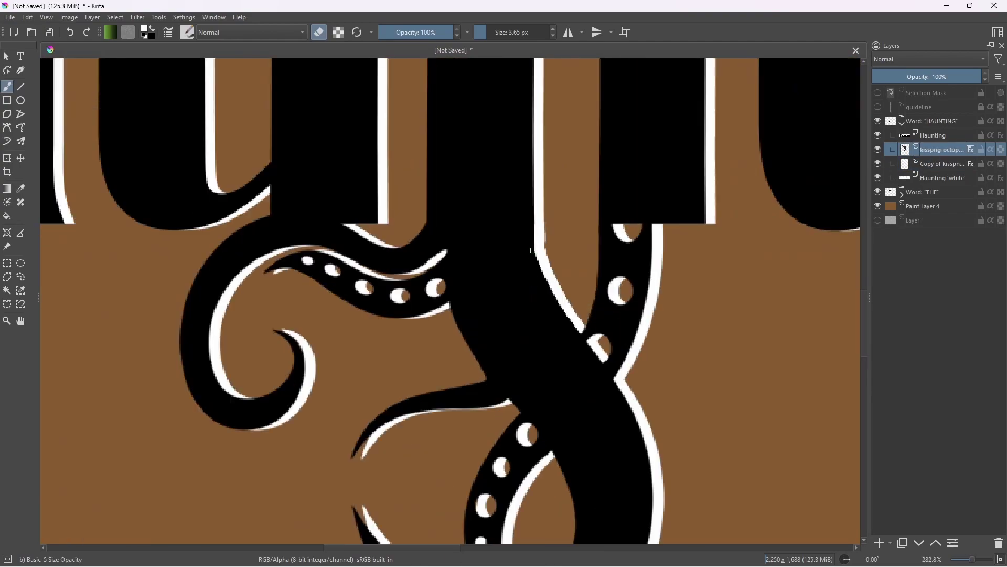
scroll(533, 250, down, 5)
scroll(556, 296, up, 6)
Go back to the tentacle copy and even out its white edge at the join below the "n" stem
click(942, 163)
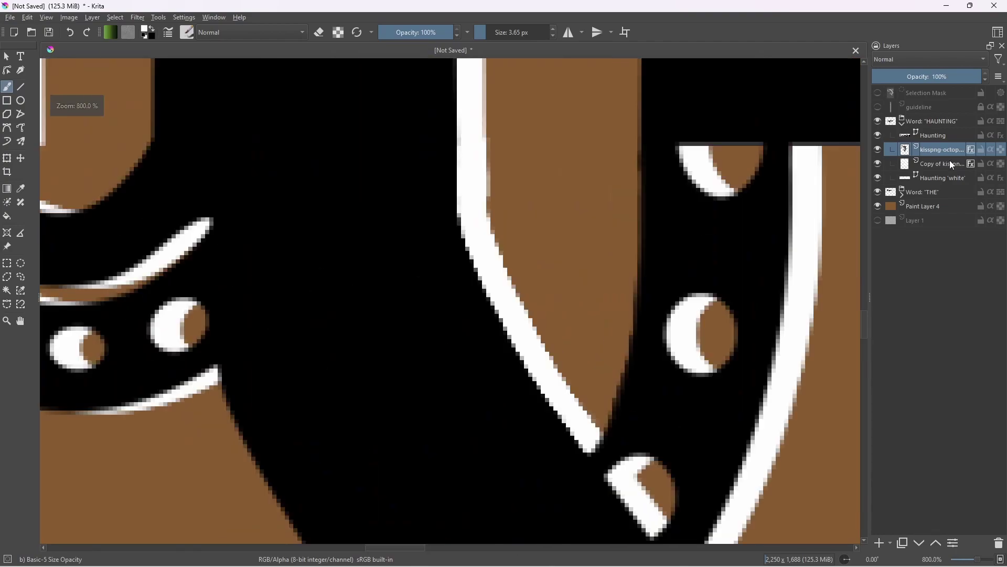
scroll(483, 213, down, 3)
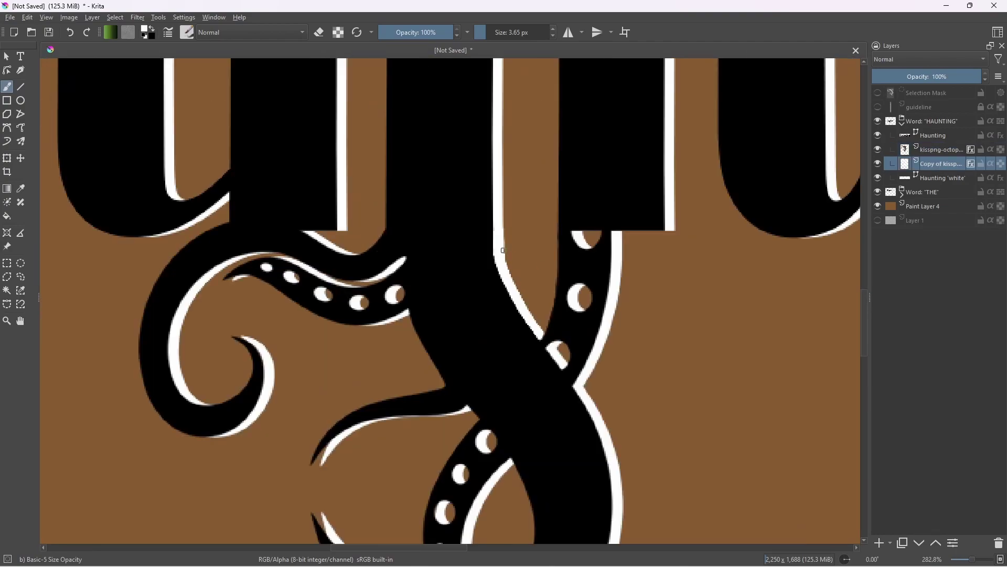
scroll(503, 250, down, 3)
scroll(580, 255, up, 5)
Switch to the black tentacle layer and refine its edge along the white join with black at 3.65 px
key(Page_Up)
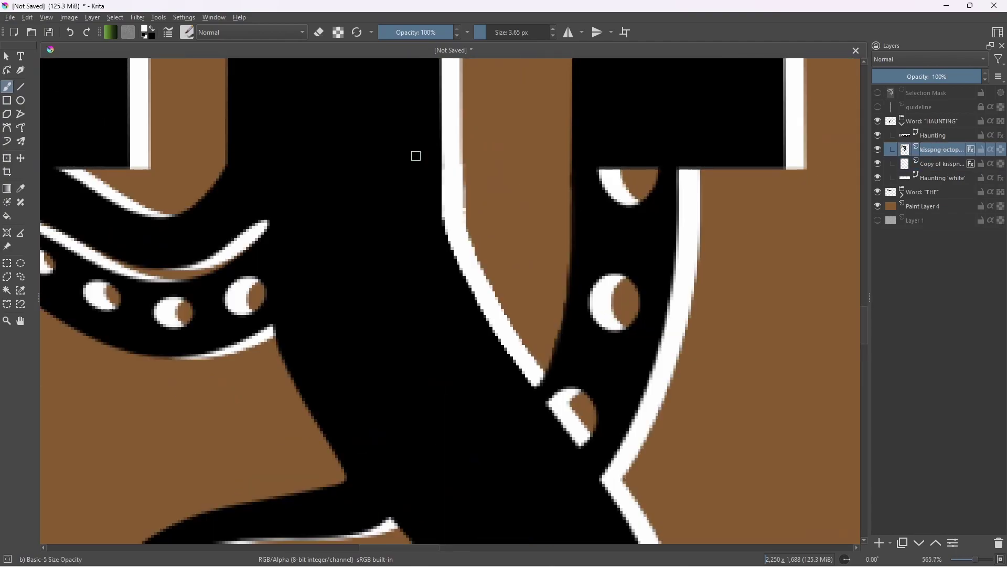
scroll(436, 158, up, 2)
key(e)
scroll(426, 286, down, 7)
scroll(420, 315, up, 3)
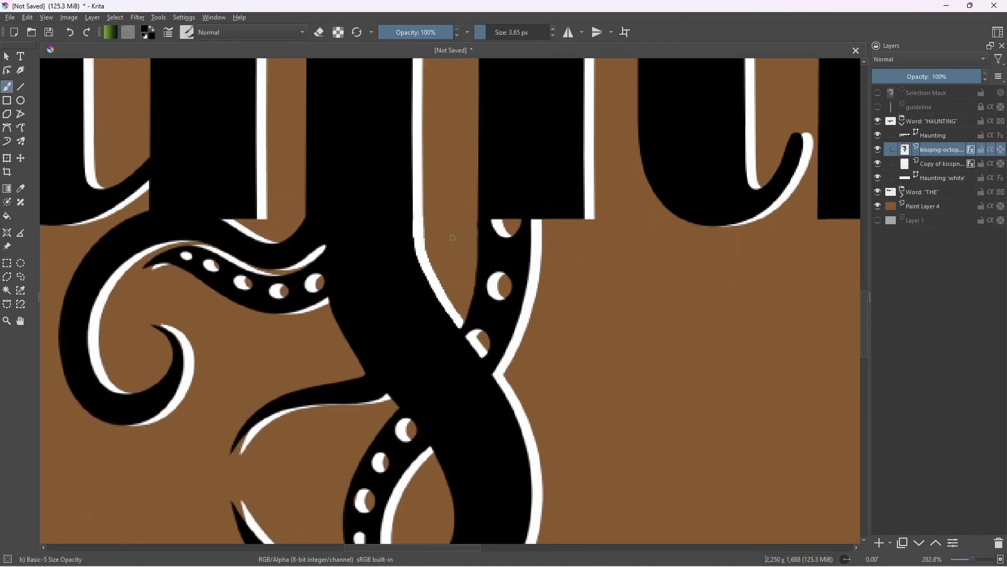
scroll(454, 239, up, 3)
Draw a black ellipse outline for the head on the Little Man 1 layer at 100% opacity with a 7.52 px stroke
click(404, 33)
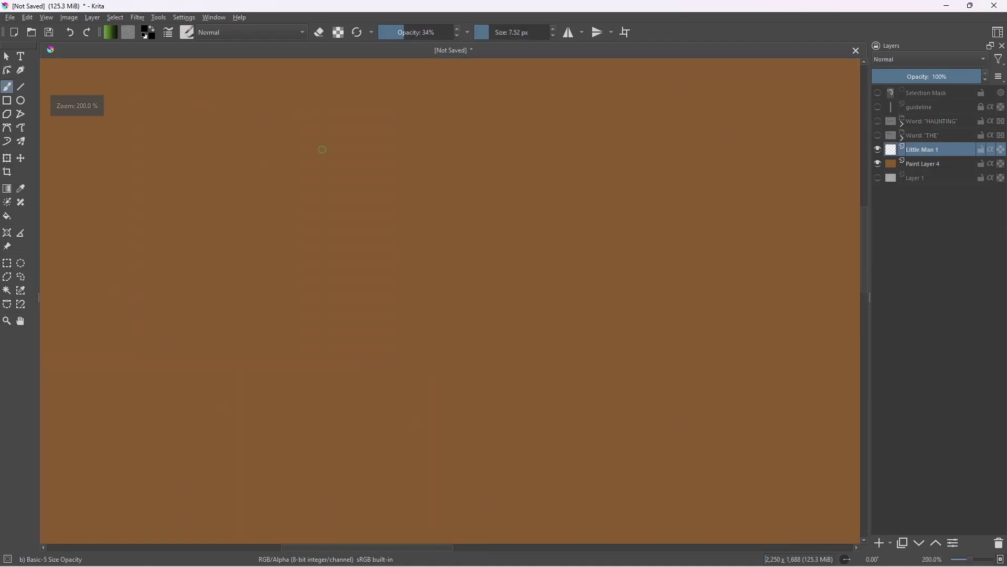
click(452, 33)
click(21, 100)
drag(320, 179, 386, 238)
scroll(336, 231, up, 1)
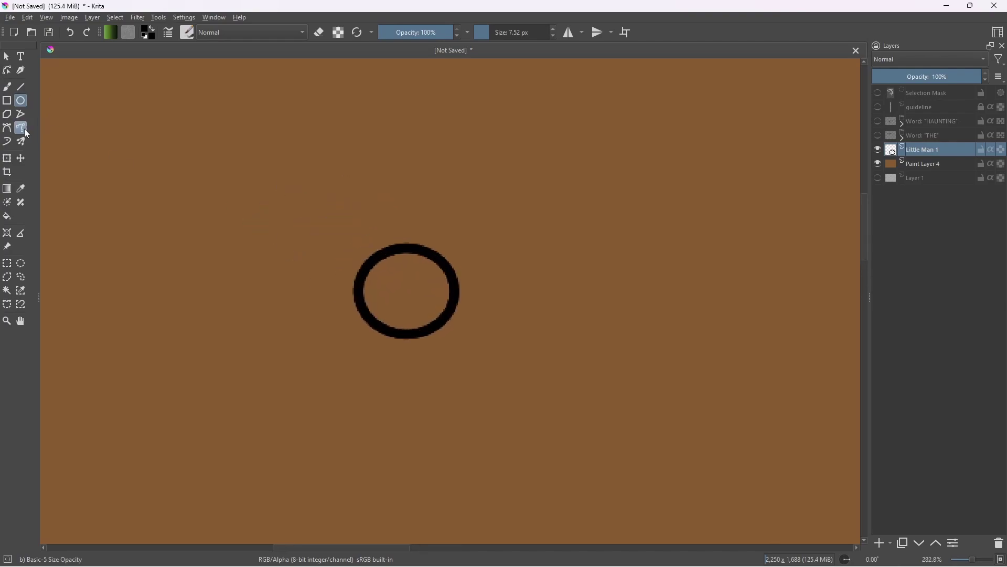
Draw a cap outline with a protruding brim over the head using the freehand path tool
click(20, 127)
scroll(394, 271, up, 2)
drag(517, 281, 300, 272)
drag(454, 217, 518, 272)
scroll(543, 271, down, 1)
scroll(478, 268, up, 2)
Fill the head and cap solid black with the freehand brush at 100% opacity
click(7, 87)
scroll(380, 238, up, 1)
click(452, 32)
mouse_move(419, 197)
mouse_down()
mouse_move(383, 198)
mouse_move(460, 187)
mouse_up()
scroll(459, 186, down, 2)
scroll(348, 213, up, 2)
mouse_move(294, 283)
mouse_down()
mouse_move(479, 378)
mouse_move(414, 273)
mouse_move(355, 319)
mouse_up()
scroll(529, 362, down, 3)
scroll(419, 315, up, 4)
Carve notches into the sides of the head below the cap with a 3.65 px eraser
key(e)
mouse_move(398, 283)
mouse_down()
mouse_move(413, 291)
mouse_move(313, 309)
mouse_up()
scroll(525, 314, down, 2)
scroll(313, 309, down, 2)
scroll(381, 337, up, 3)
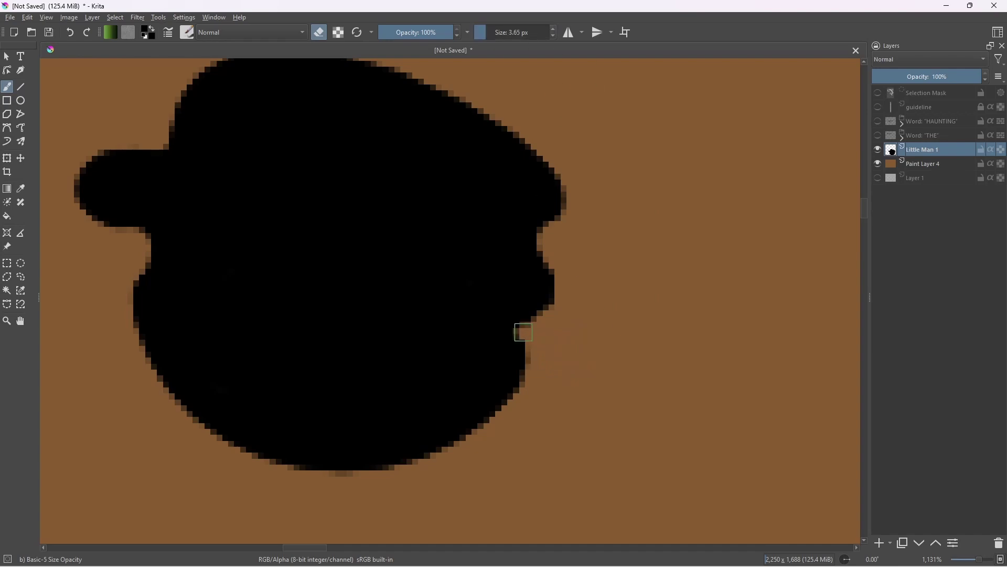
scroll(599, 324, down, 1)
scroll(670, 314, down, 1)
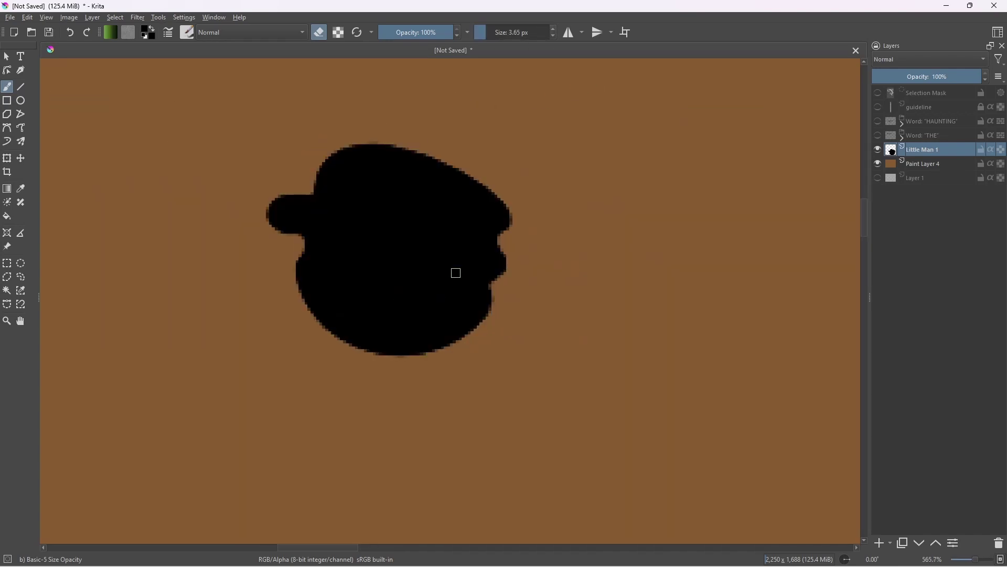
Draw the neck and both shoulder lines beneath the head with the 3.65 px black brush
key(e)
mouse_move(410, 339)
mouse_down()
mouse_move(339, 205)
mouse_move(436, 231)
mouse_up()
scroll(491, 323, down, 3)
scroll(418, 246, up, 2)
mouse_move(435, 294)
mouse_down()
mouse_move(415, 257)
mouse_move(388, 311)
mouse_up()
drag(441, 338, 385, 223)
scroll(383, 247, down, 3)
scroll(376, 235, up, 3)
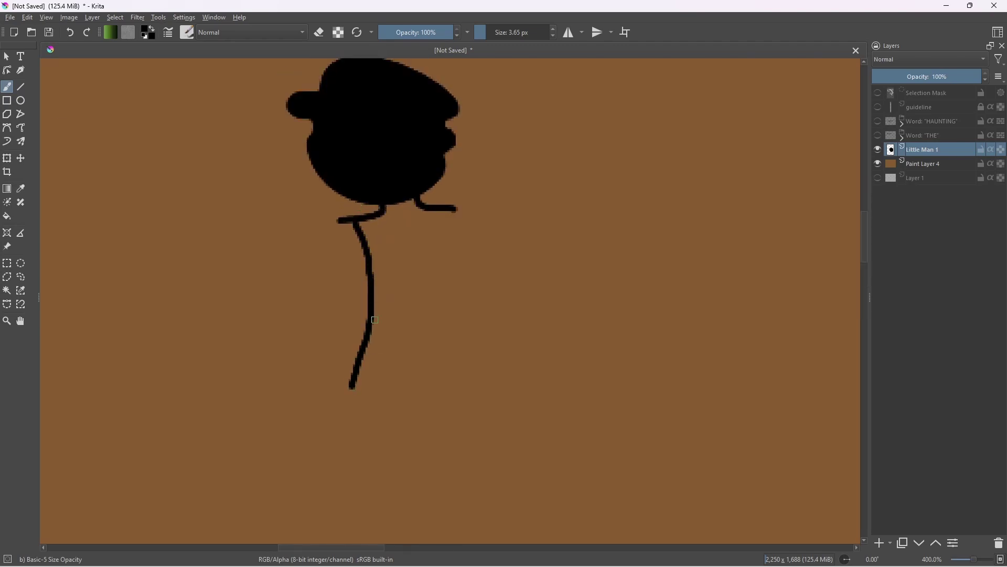
Undo the curved side line and draw a torso outline with a rounded bottom below the shoulders
drag(351, 324, 265, 454)
key(ctrl+z)
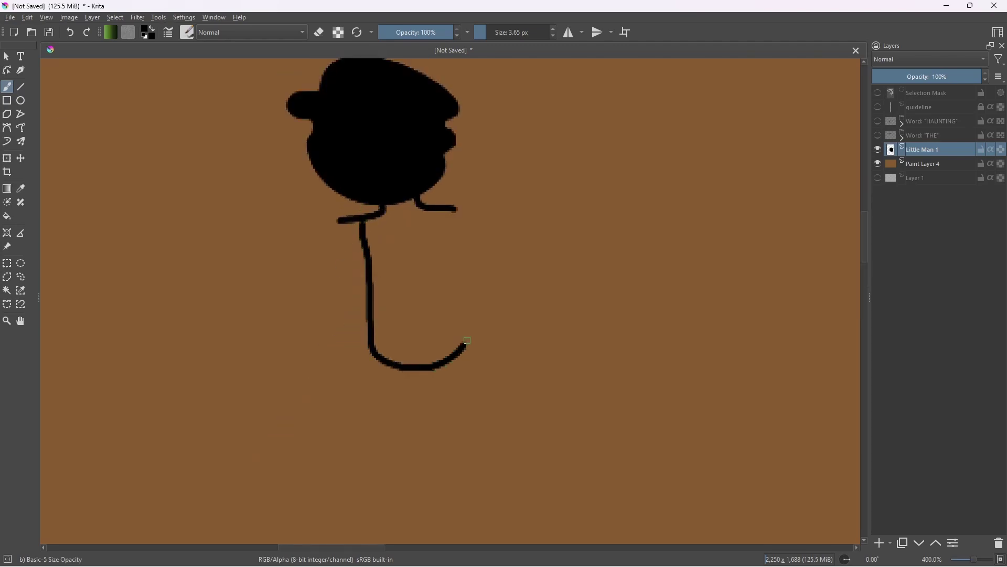
drag(460, 350, 475, 324)
drag(436, 209, 461, 294)
Draw the front arm bent forward at the elbow, ending in a closed fist, redoing the stroke that misses
mouse_move(349, 258)
mouse_down()
mouse_move(343, 287)
mouse_move(305, 287)
mouse_up()
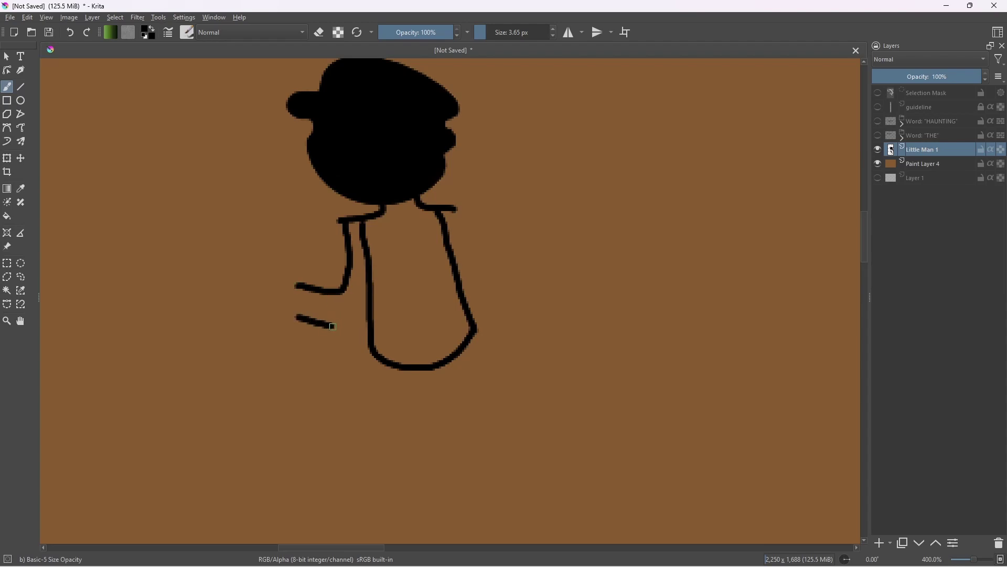
drag(327, 325, 370, 316)
drag(370, 316, 462, 290)
drag(388, 258, 346, 252)
key(ctrl+z)
mouse_move(380, 264)
mouse_down()
mouse_move(394, 278)
mouse_move(342, 281)
mouse_move(330, 243)
mouse_up()
Outline both legs and feet below the torso in a striding pose
key(minus)
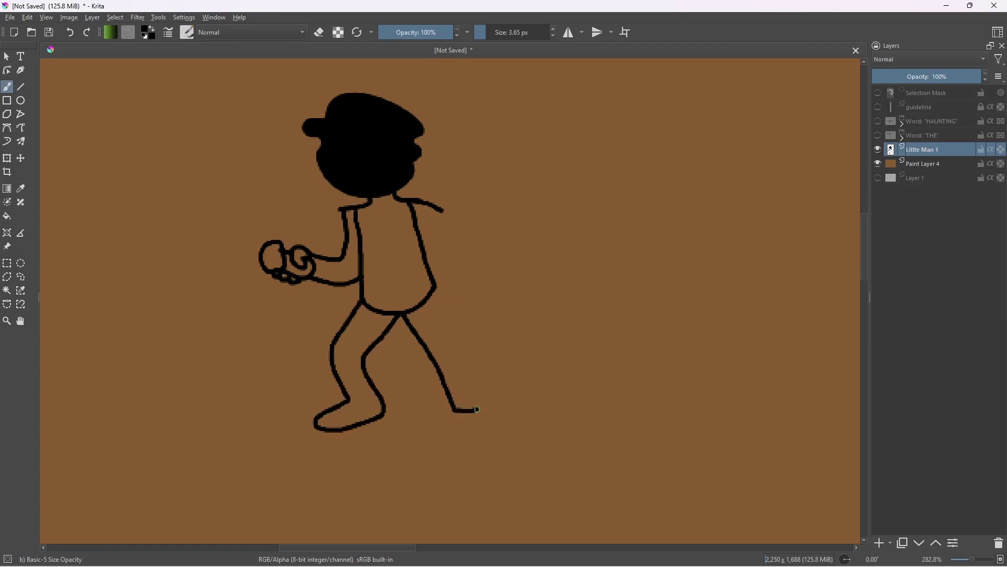
key(plus)
key(plus)
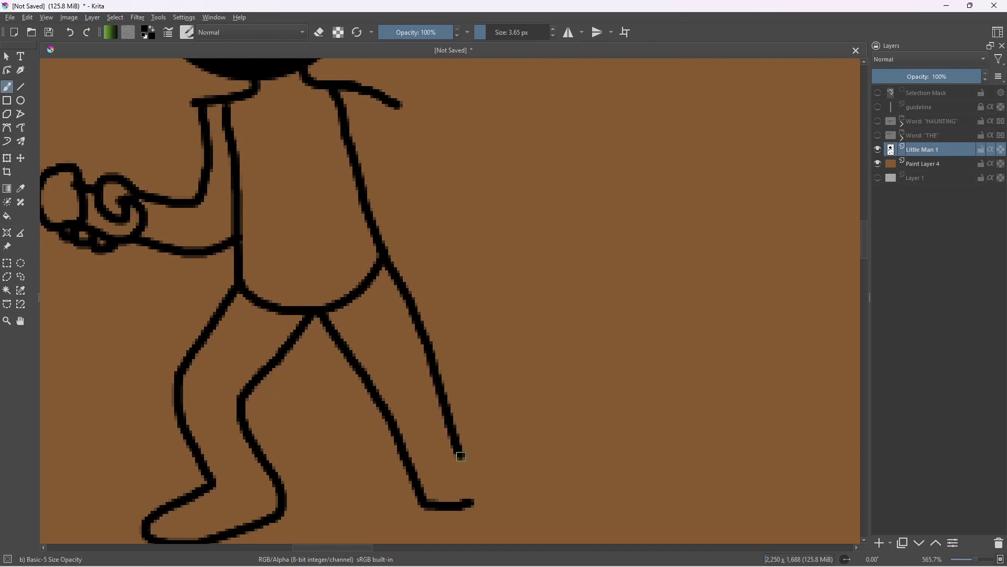
drag(459, 452, 471, 502)
scroll(291, 368, down, 3)
scroll(104, 341, up, 2)
Draw the rear arm stretched down behind the torso, ending in a hand with spread fingers
drag(553, 204, 591, 230)
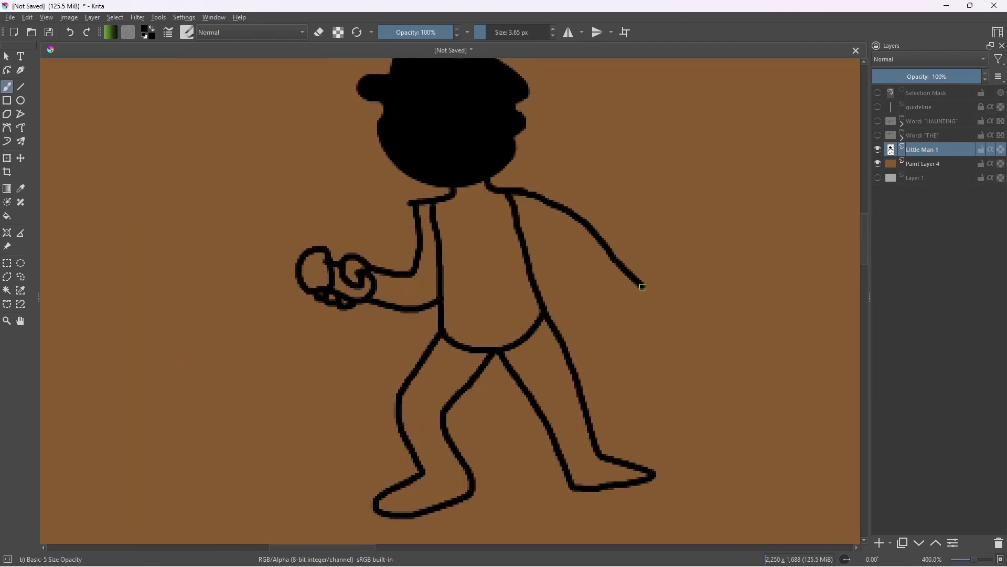
key(plus)
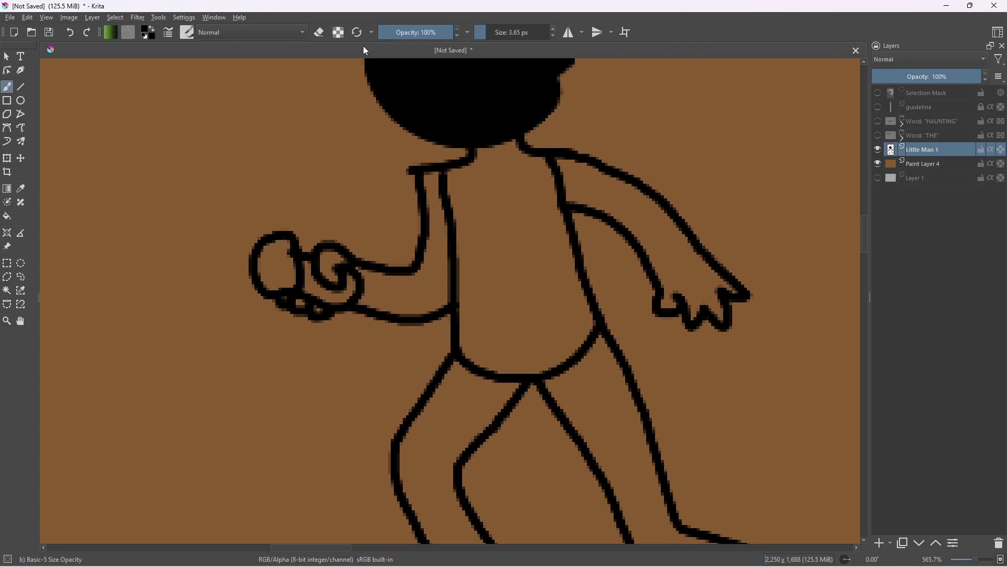
key(plus)
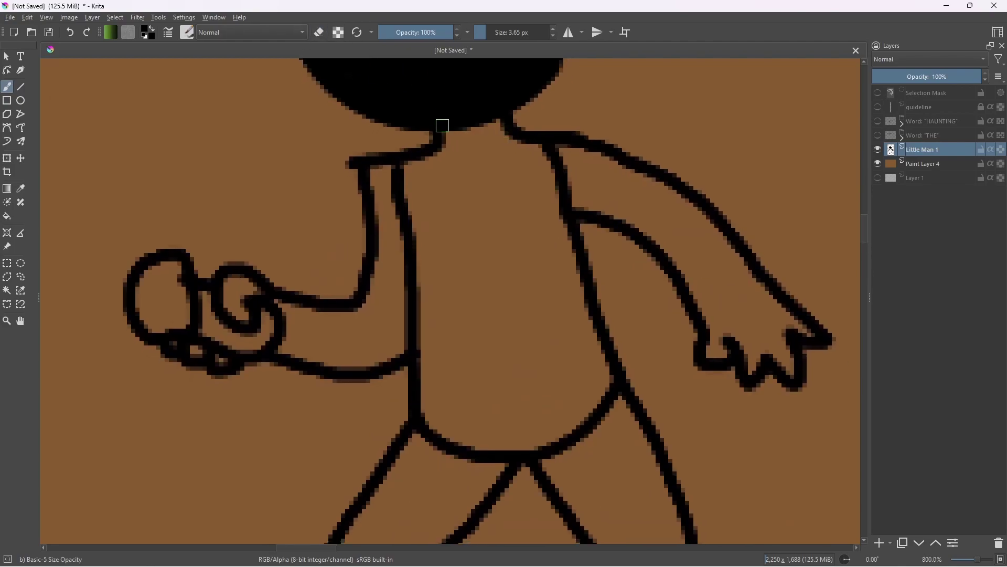
Fill the figure's torso, front arm and legs solid black with a 6.74 px brush
drag(380, 324, 413, 330)
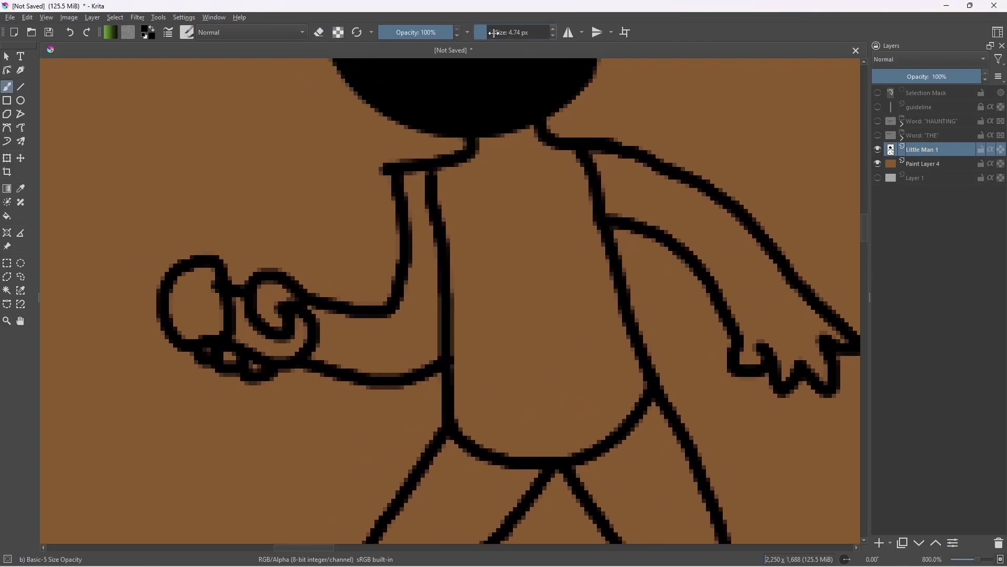
drag(411, 184, 401, 145)
key(e)
mouse_move(424, 151)
mouse_down()
mouse_move(605, 140)
mouse_move(674, 165)
mouse_up()
mouse_move(556, 145)
mouse_down()
mouse_move(460, 261)
mouse_move(468, 397)
mouse_move(482, 406)
mouse_move(569, 210)
mouse_move(596, 289)
mouse_move(562, 332)
mouse_move(446, 228)
mouse_up()
mouse_move(426, 253)
mouse_down()
mouse_move(530, 229)
mouse_move(445, 287)
mouse_move(429, 270)
mouse_up()
mouse_move(454, 265)
mouse_down()
mouse_move(470, 275)
mouse_move(713, 284)
mouse_up()
mouse_move(656, 267)
mouse_down()
mouse_move(618, 294)
mouse_move(546, 252)
mouse_up()
drag(584, 277, 341, 295)
drag(656, 392, 753, 145)
mouse_move(657, 196)
mouse_down()
mouse_move(666, 265)
mouse_move(718, 223)
mouse_up()
drag(616, 333, 650, 217)
drag(638, 215, 695, 309)
drag(686, 236, 742, 153)
mouse_move(709, 259)
mouse_down()
mouse_move(639, 290)
mouse_move(780, 250)
mouse_move(530, 315)
mouse_up()
mouse_move(674, 68)
mouse_down()
mouse_move(461, 283)
mouse_move(461, 252)
mouse_move(450, 320)
mouse_move(511, 382)
mouse_move(492, 221)
mouse_up()
scroll(450, 319, down, 3)
drag(473, 105, 391, 432)
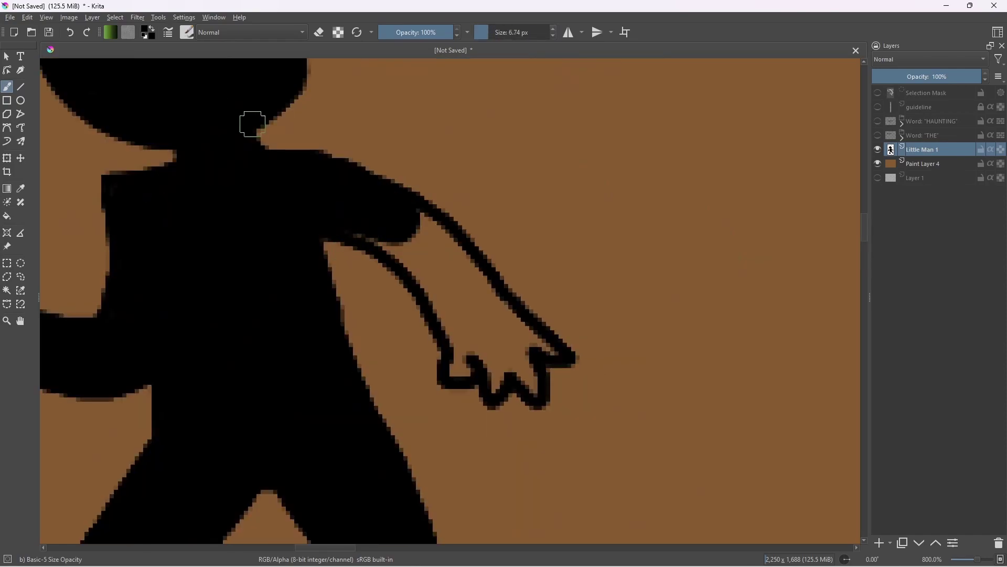
Fill the rear arm and hand solid black to complete the silhouette
drag(361, 222, 309, 170)
drag(309, 170, 390, 261)
mouse_move(450, 323)
mouse_down()
mouse_move(488, 294)
mouse_move(393, 218)
mouse_up()
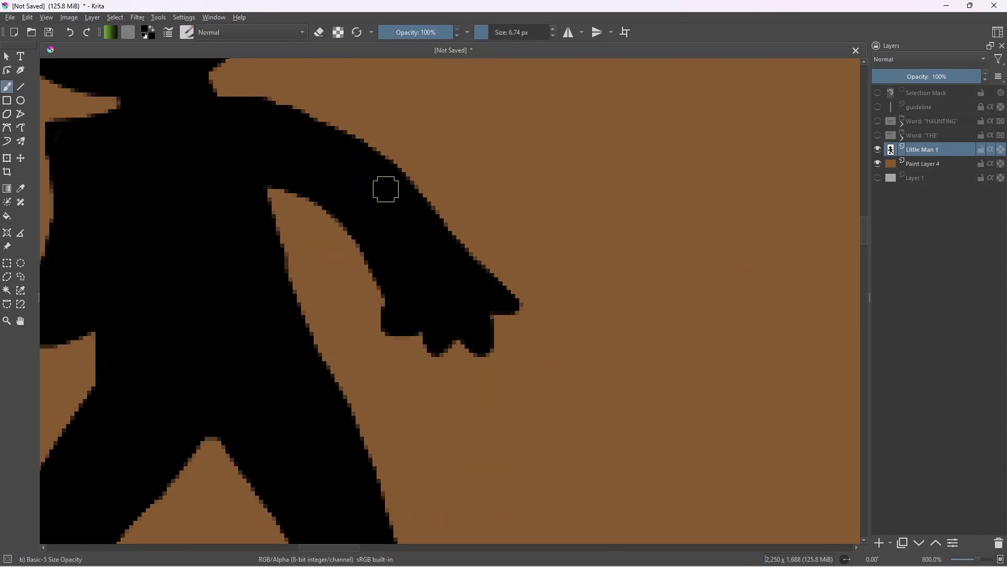
Show both word groups and position the little man against the "T" stem of "The", beneath its crossbar
scroll(563, 253, down, 4)
click(878, 136)
click(877, 121)
drag(525, 262, 395, 309)
click(7, 158)
scroll(670, 342, down, 1)
scroll(396, 309, down, 3)
scroll(378, 288, up, 1)
drag(366, 272, 345, 257)
drag(393, 280, 407, 279)
scroll(407, 279, down, 1)
scroll(463, 328, up, 2)
drag(464, 328, 530, 328)
Temporarily hide both word groups and clean up the little man's edge around the front arm with a 6.74 px eraser
click(923, 136)
scroll(396, 306, up, 1)
scroll(262, 274, up, 4)
click(922, 149)
click(878, 135)
click(878, 122)
key(b)
scroll(462, 318, up, 1)
key(e)
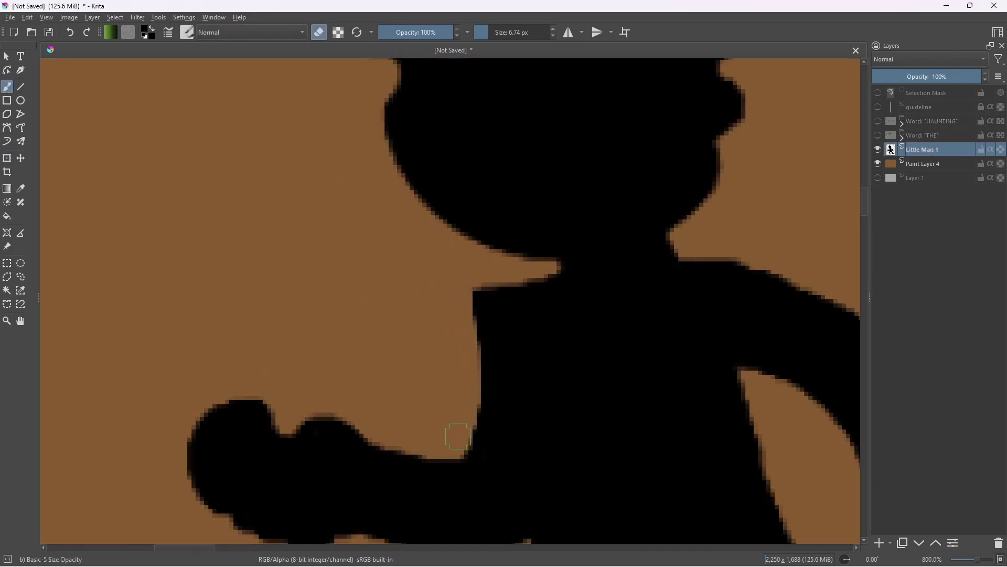
scroll(465, 319, down, 6)
scroll(513, 364, up, 4)
scroll(525, 335, down, 4)
key(plus)
click(877, 120)
click(877, 135)
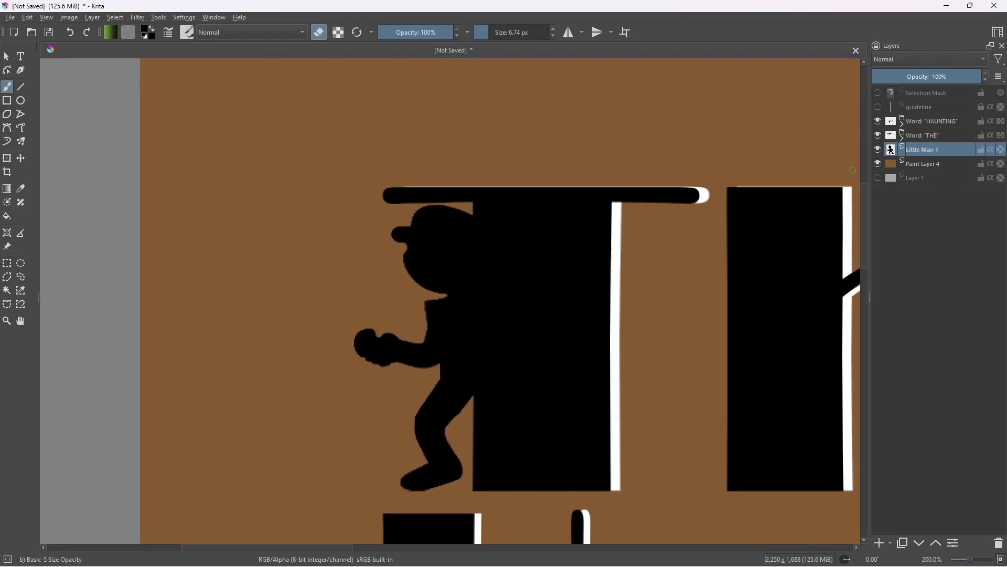
Duplicate the Little Man 1 layer behind the original and nudge the copy four increments to the right
click(93, 17)
click(113, 214)
click(292, 198)
click(655, 461)
click(7, 158)
key(Right)
key(Right)
key(Right)
key(Right)
Select the little man copy's opaque pixels, paint them white with a large brush of about 249 px, and turn off the selection
ctrl+click(893, 164)
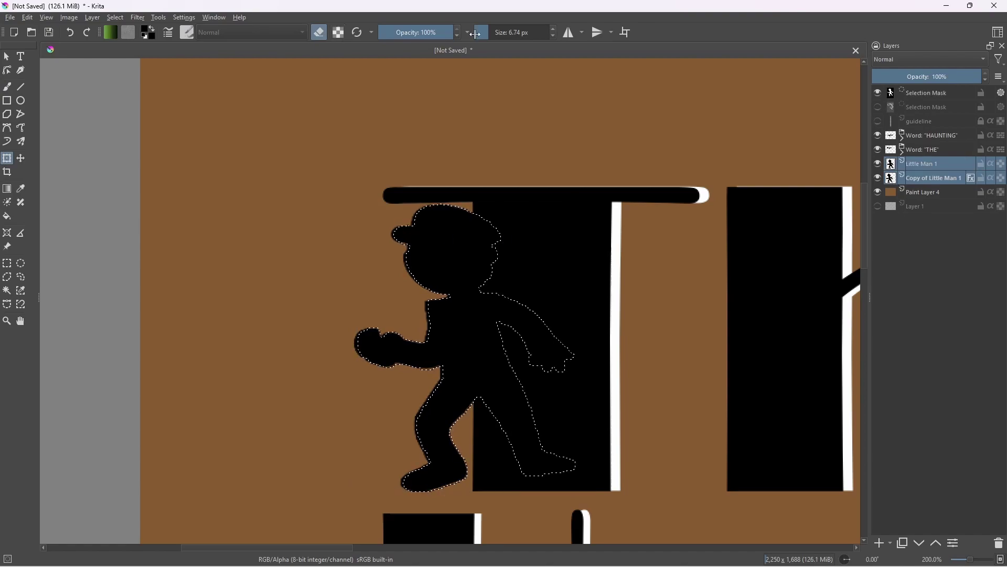
click(145, 28)
click(599, 174)
click(571, 406)
click(521, 31)
drag(456, 262, 493, 398)
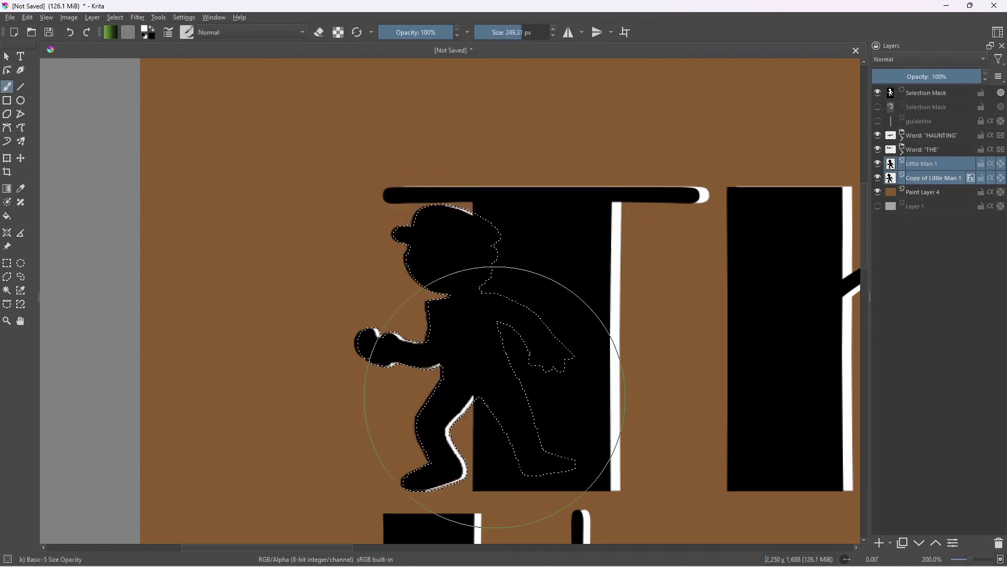
click(941, 177)
click(934, 163)
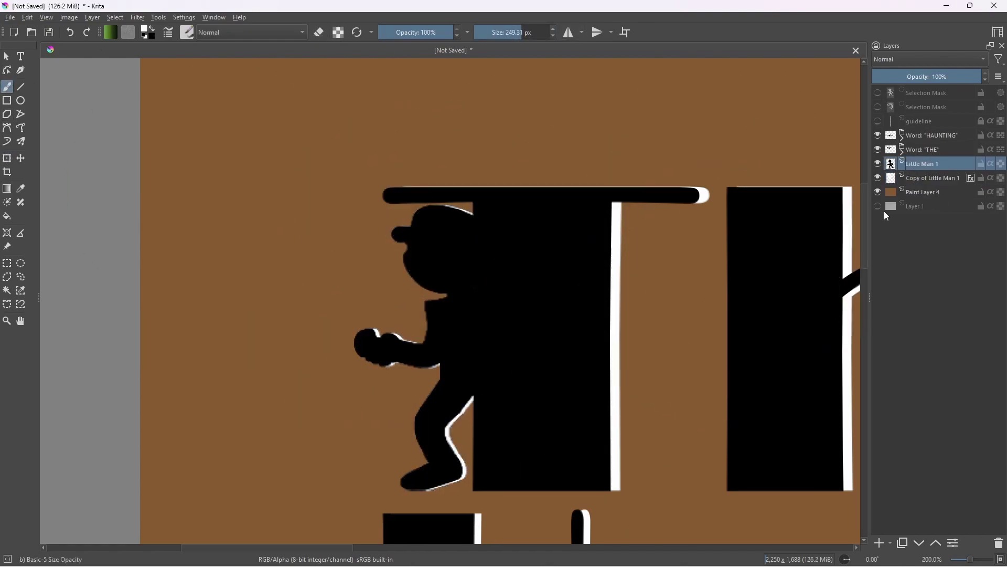
Nudge the white little man copy up three increments and reactivate the Little Man 1 layer
click(933, 178)
click(7, 158)
key(Up)
key(Up)
key(Up)
scroll(543, 326, down, 2)
click(931, 164)
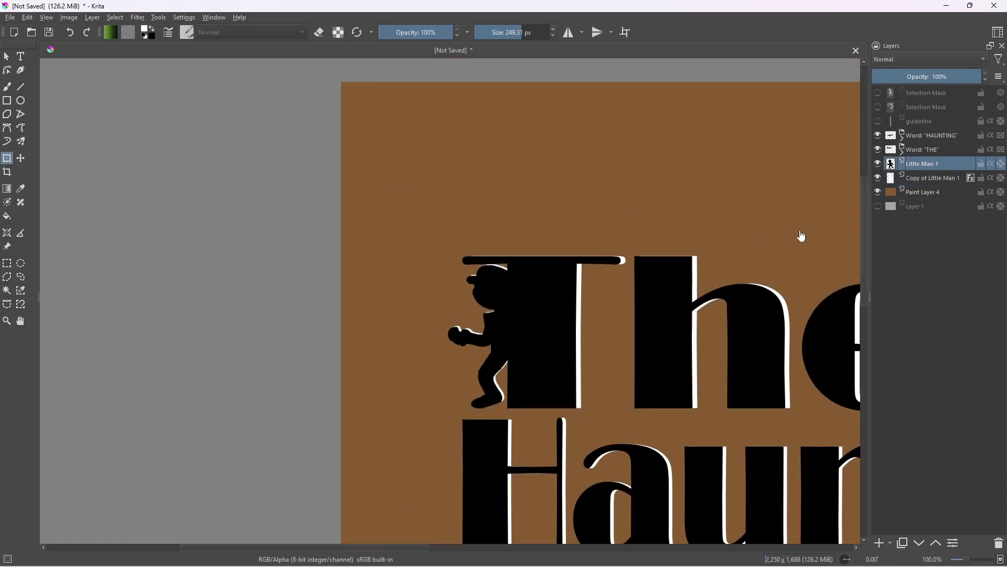
Nudge the white little man copy two increments to the right, compare both little man layers, and reactivate Little Man 1
click(936, 178)
key(Right)
key(Right)
scroll(584, 316, down, 3)
drag(585, 315, 525, 315)
click(931, 164)
click(935, 178)
click(945, 164)
click(936, 178)
click(927, 165)
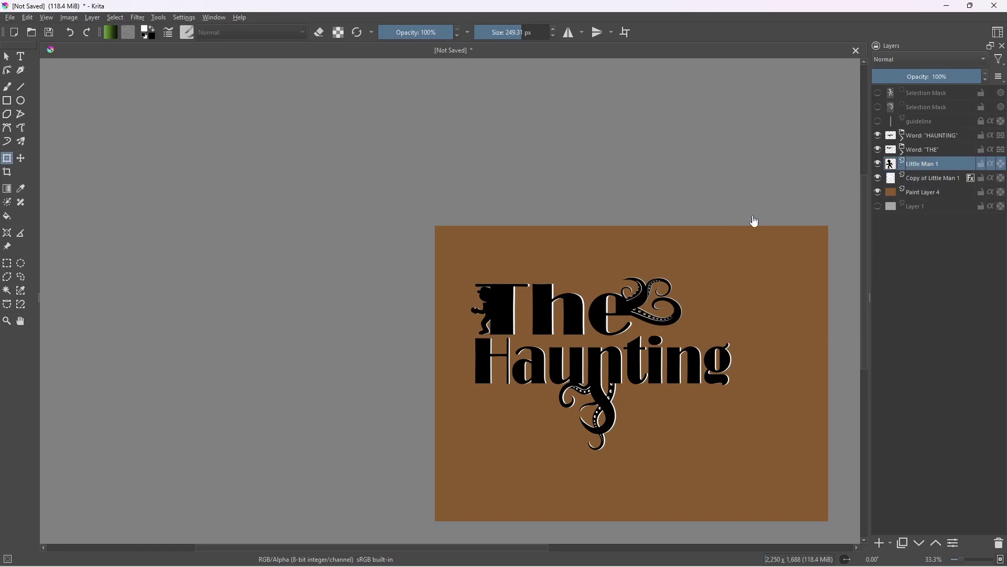
key(plus)
key(plus)
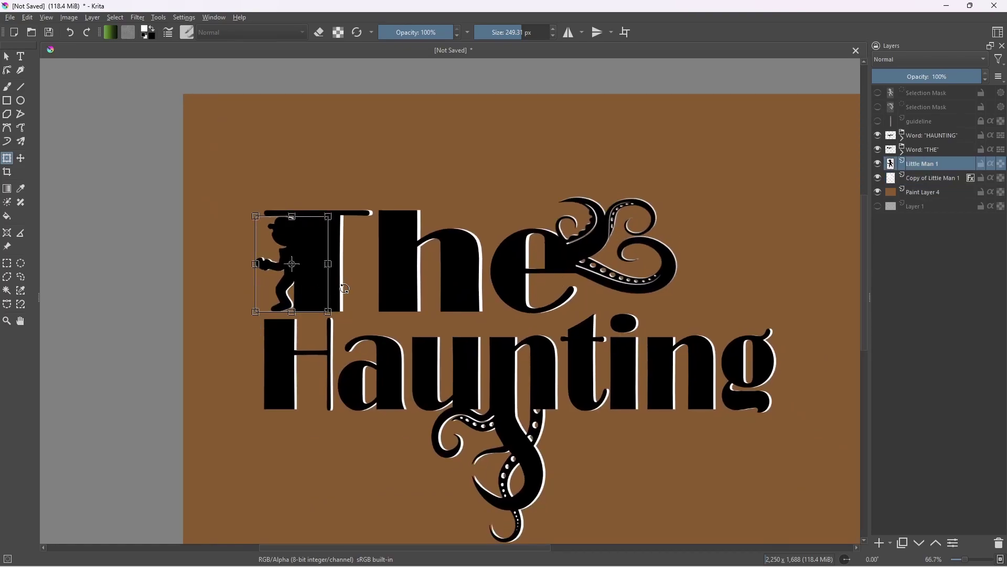
Touch up the Little Man 1 silhouette near the foot beside the T's stem and group his layers as little man
key(Page_Up)
scroll(298, 314, up, 4)
mouse_move(298, 315)
mouse_down()
mouse_move(738, 355)
mouse_move(543, 361)
mouse_up()
scroll(738, 355, up, 2)
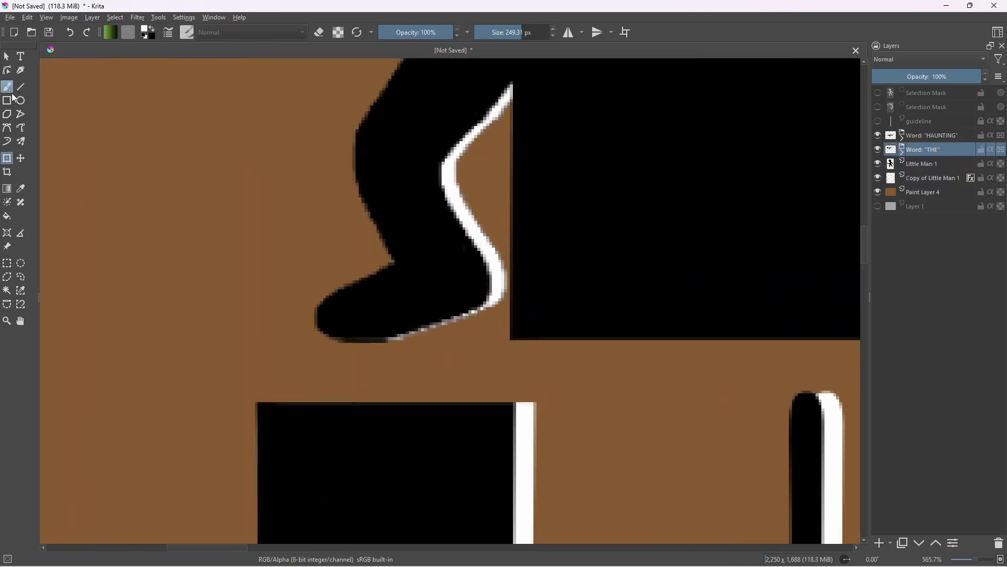
key(Page_Down)
key(e)
mouse_move(284, 347)
mouse_down()
mouse_move(535, 352)
mouse_move(275, 351)
mouse_up()
key(Page_Down)
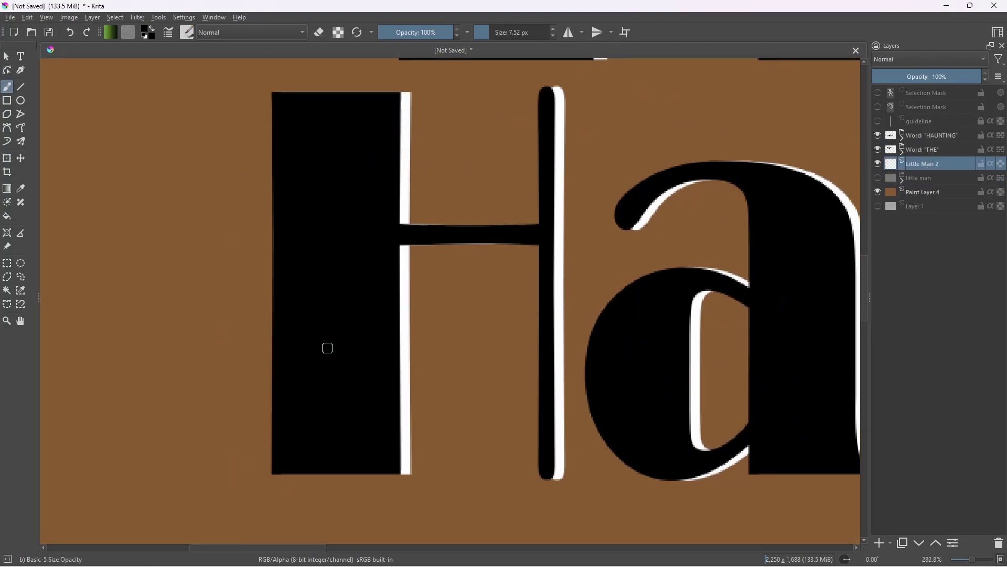
Place the Little Man 2 layer above the HAUNTING group, draw a black head circle overlapping the H's stem, and show the little man group
scroll(328, 347, up, 1)
drag(922, 163, 930, 139)
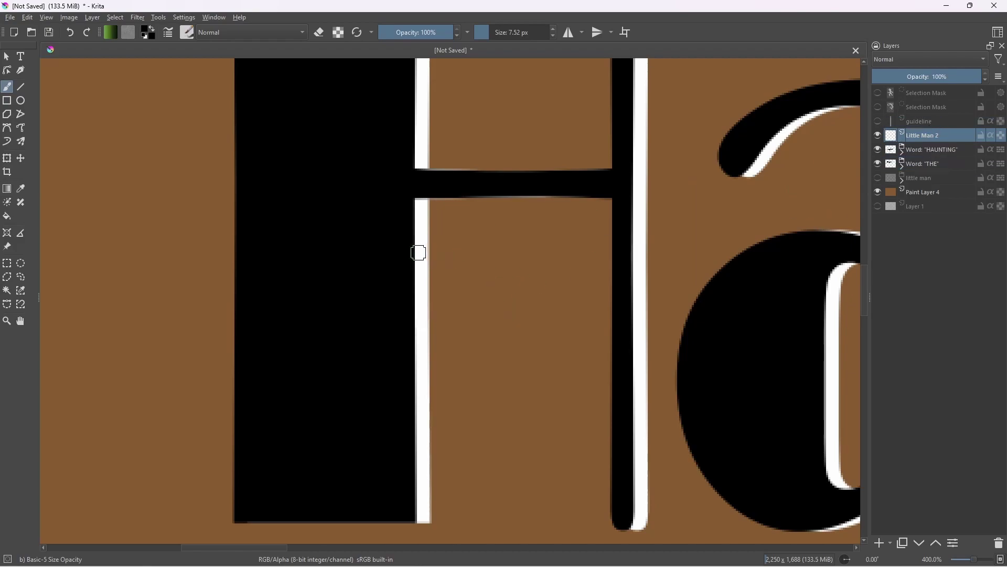
key(ctrl+z)
click(20, 100)
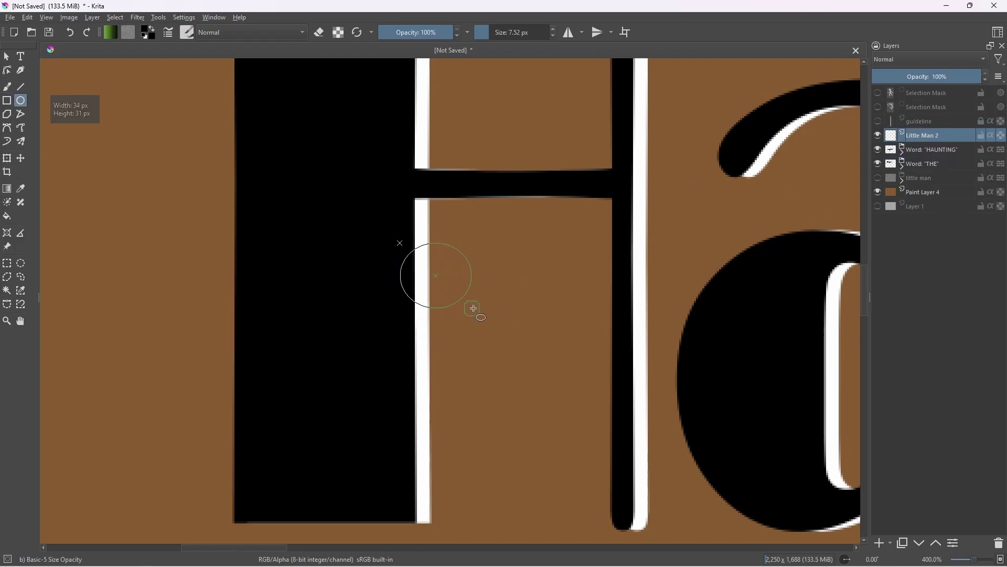
drag(471, 308, 473, 308)
scroll(473, 315, down, 2)
click(878, 178)
scroll(473, 314, up, 3)
key(ctrl+z)
key(ctrl+z)
mouse_move(327, 193)
mouse_down()
mouse_move(428, 273)
mouse_move(453, 307)
mouse_up()
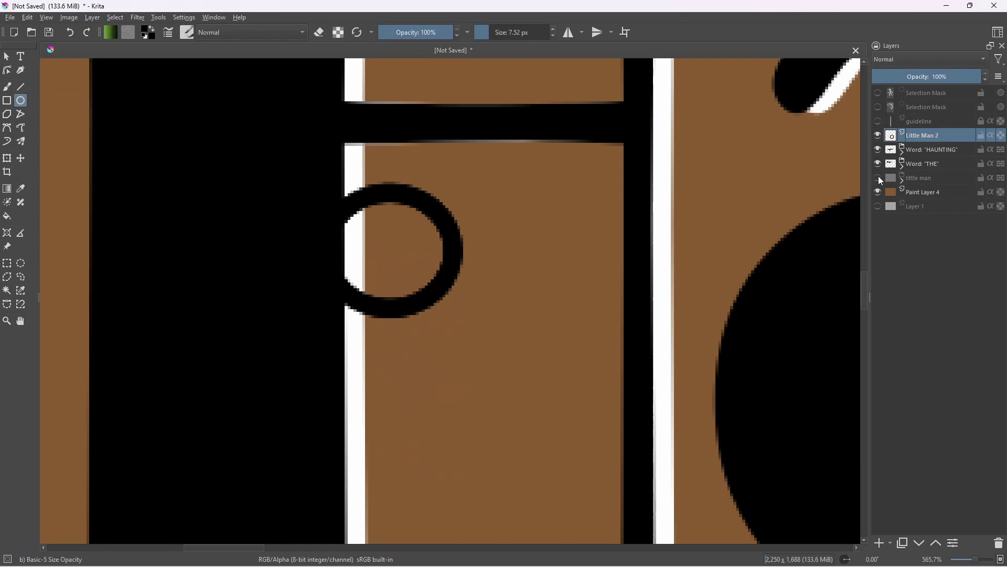
click(878, 178)
Fill the second little man's head in black and paint a cap brim pointing away from the H's stem
scroll(558, 320, down, 4)
scroll(499, 248, up, 4)
scroll(493, 250, down, 4)
scroll(493, 295, up, 6)
click(7, 86)
click(492, 32)
mouse_move(487, 193)
mouse_down()
mouse_move(487, 224)
mouse_move(391, 271)
mouse_up()
scroll(420, 270, down, 2)
scroll(506, 279, up, 3)
Erase the excess paint around the second little man's head and cap with a resized brush
click(319, 32)
click(489, 33)
mouse_move(450, 133)
mouse_down()
mouse_move(461, 358)
mouse_move(379, 455)
mouse_up()
scroll(374, 390, down, 2)
scroll(401, 331, up, 2)
scroll(402, 330, down, 2)
scroll(315, 294, up, 2)
Paint the second little man's bent arm and body in black with a 6.74 px brush, emerging from the H's stem
click(319, 32)
mouse_move(512, 257)
mouse_down()
mouse_move(609, 268)
mouse_move(637, 248)
mouse_move(298, 211)
mouse_move(519, 179)
mouse_up()
scroll(567, 168, down, 5)
scroll(587, 263, up, 2)
key(ctrl+z)
mouse_move(474, 212)
mouse_down()
mouse_move(553, 223)
mouse_move(445, 232)
mouse_move(513, 297)
mouse_up()
key(ctrl+z)
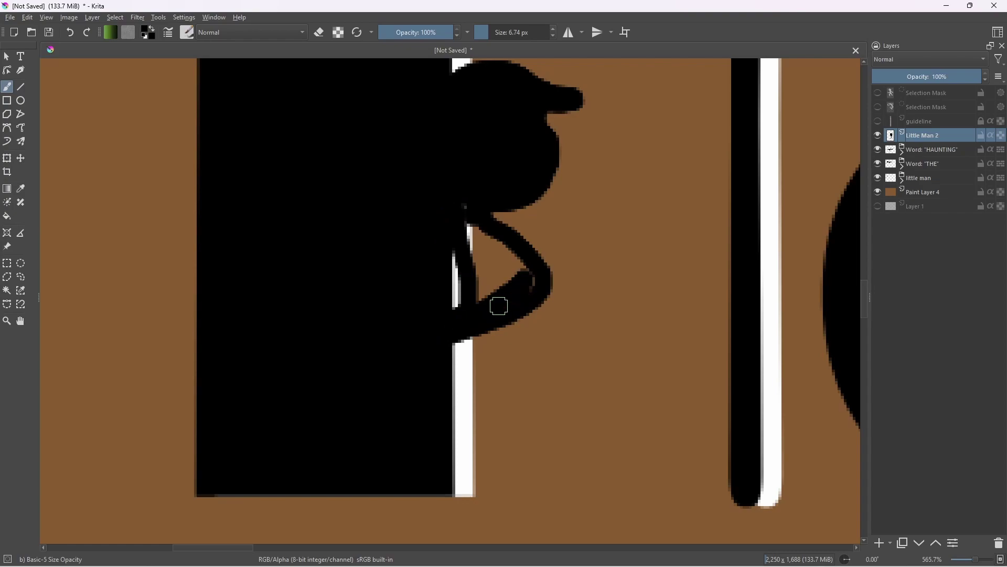
scroll(493, 277, down, 5)
scroll(398, 341, up, 5)
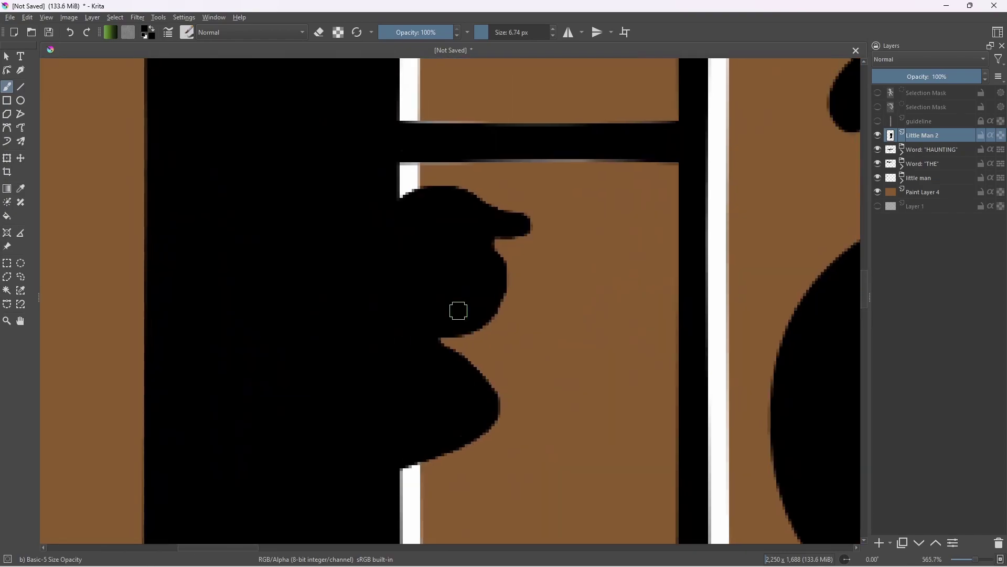
Duplicate Little Man 2 behind the original, paint the copy white within its selected opaque pixels, and offset it slightly right
key(ctrl+z)
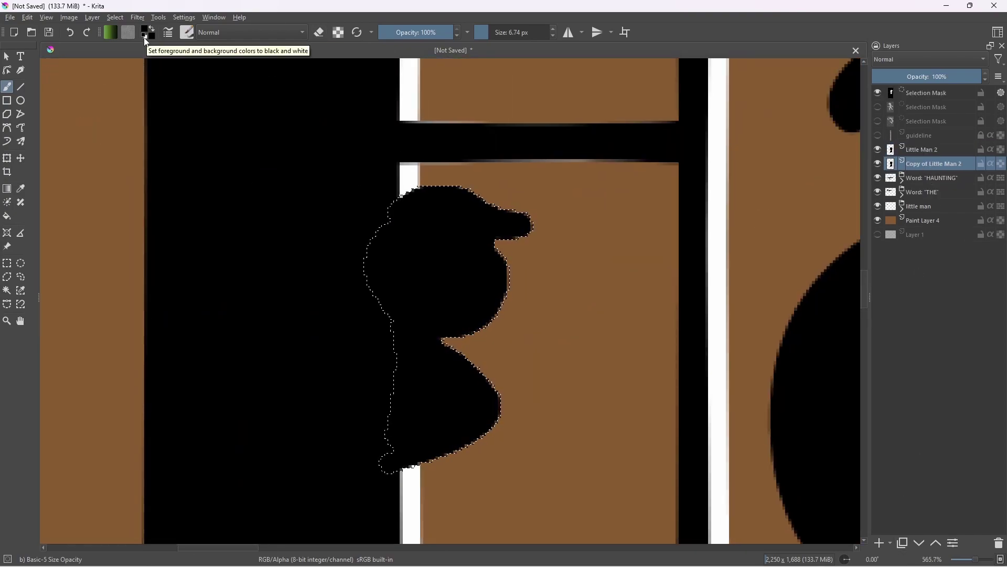
key(ctrl+t)
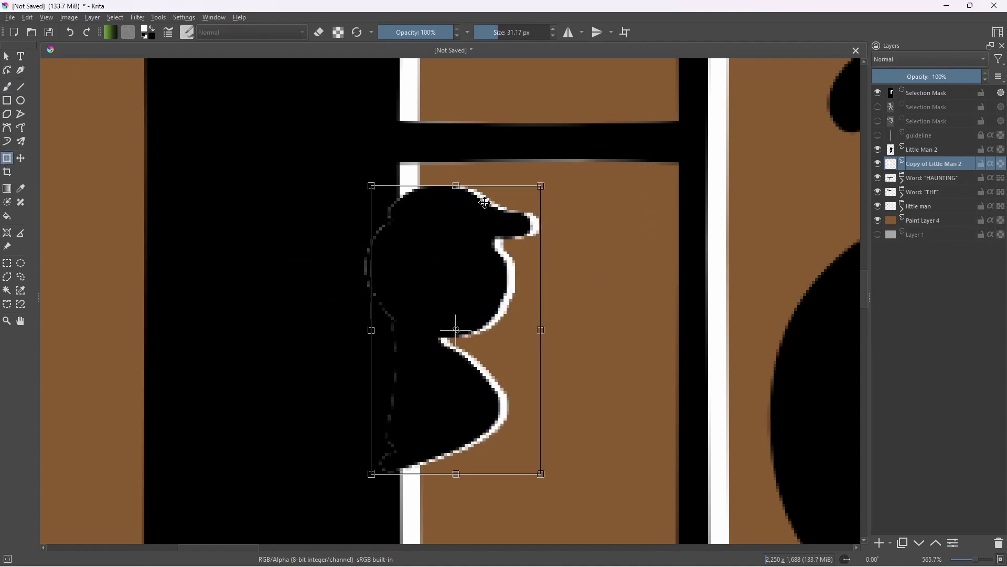
drag(485, 203, 481, 200)
scroll(621, 311, down, 3)
scroll(610, 310, up, 3)
drag(609, 310, 677, 304)
Turn off the selection and paint over the copy's faint edge inside the H's stem in black with a 31.17 px brush
click(928, 178)
click(927, 164)
scroll(501, 187, up, 1)
click(877, 93)
scroll(541, 310, up, 1)
click(6, 87)
key(x)
drag(361, 245, 349, 211)
drag(343, 472, 335, 207)
scroll(335, 207, down, 7)
scroll(369, 245, up, 4)
scroll(335, 257, down, 6)
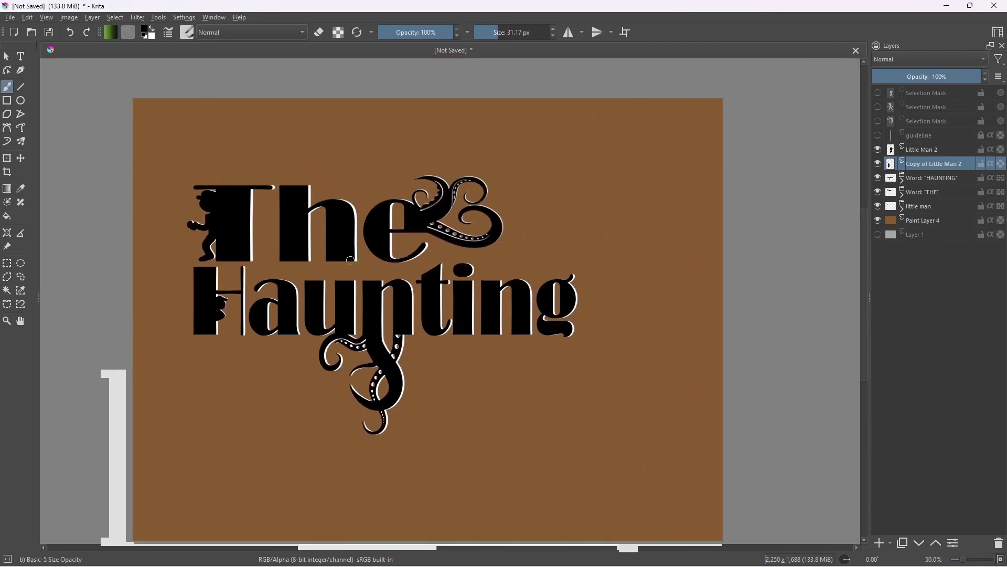
Inspect the first little man's silhouette and white copy beside the T, layer by layer within the little man group
scroll(397, 250, up, 2)
drag(397, 250, 673, 244)
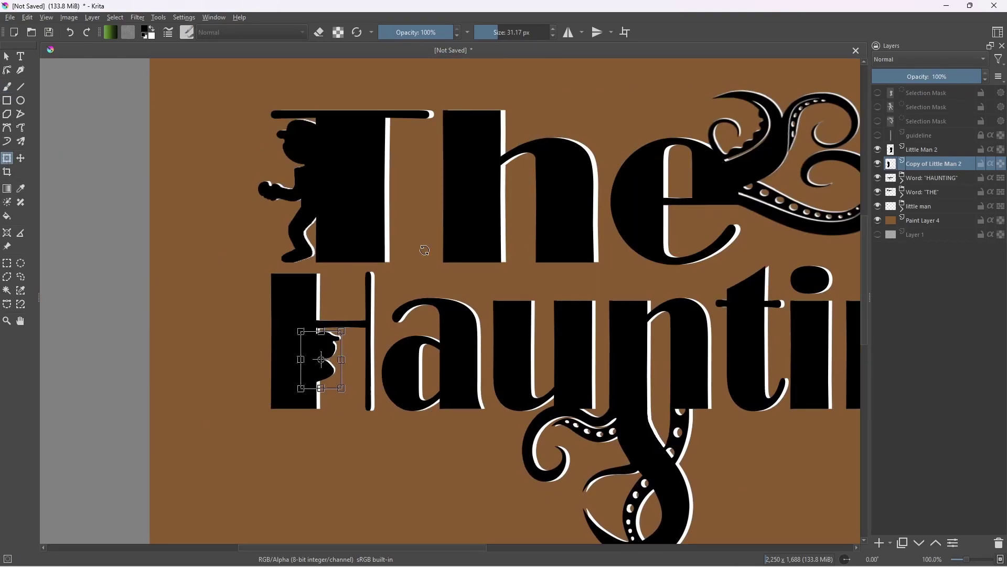
click(928, 149)
click(902, 209)
click(932, 235)
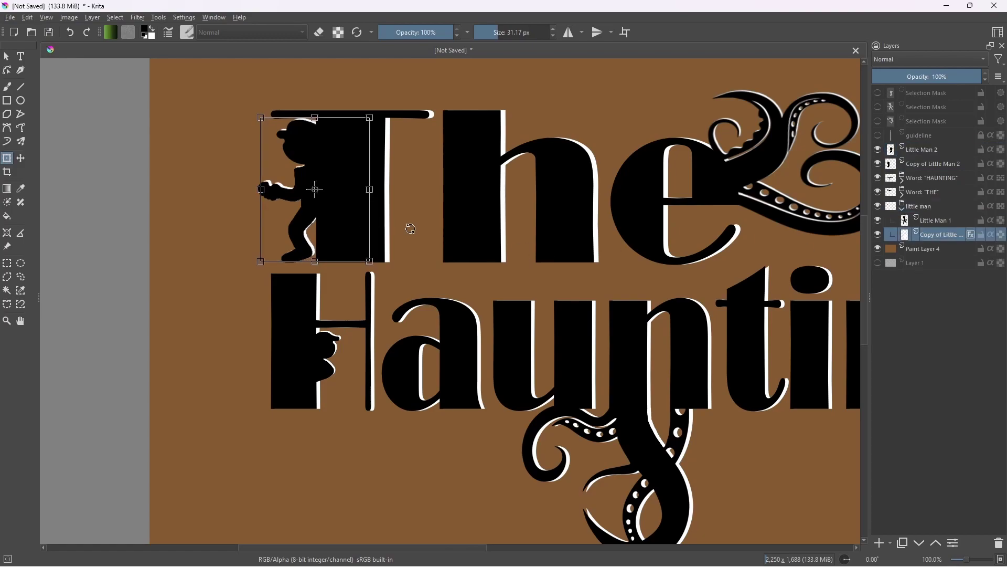
scroll(328, 215, up, 4)
drag(317, 216, 588, 217)
click(935, 220)
scroll(551, 244, up, 1)
click(7, 87)
click(319, 32)
scroll(630, 290, up, 2)
key(minus)
key(minus)
key(minus)
key(minus)
key(minus)
key(minus)
key(minus)
key(minus)
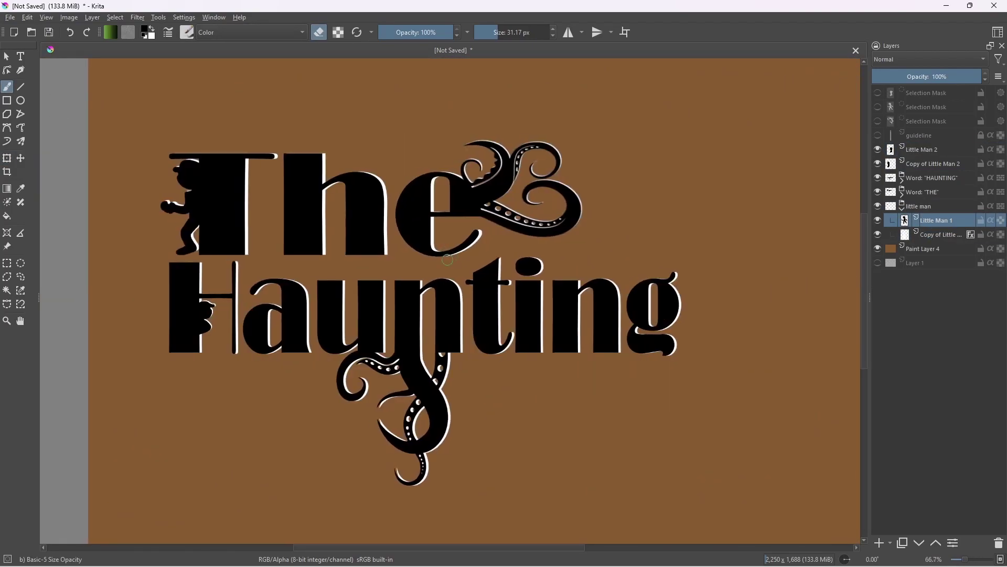
Collapse the little man group and paint a black hand on Little Man 2 below his arm with a 6.74 px brush
scroll(197, 327, up, 5)
drag(197, 328, 395, 207)
scroll(398, 225, up, 3)
click(902, 209)
click(906, 194)
click(908, 150)
click(878, 150)
click(878, 151)
key(e)
mouse_move(458, 283)
mouse_down()
mouse_move(540, 271)
mouse_move(468, 347)
mouse_up()
drag(580, 316, 474, 297)
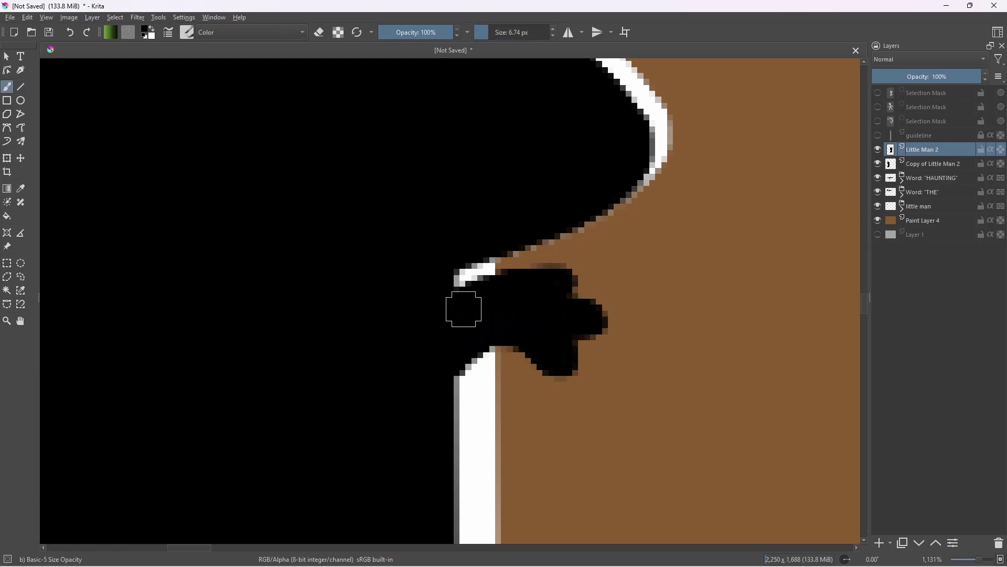
Fill the gap between the second little man's arm and hand and round out his fingers
scroll(521, 309, down, 5)
click(516, 309)
scroll(512, 310, down, 3)
scroll(546, 314, up, 4)
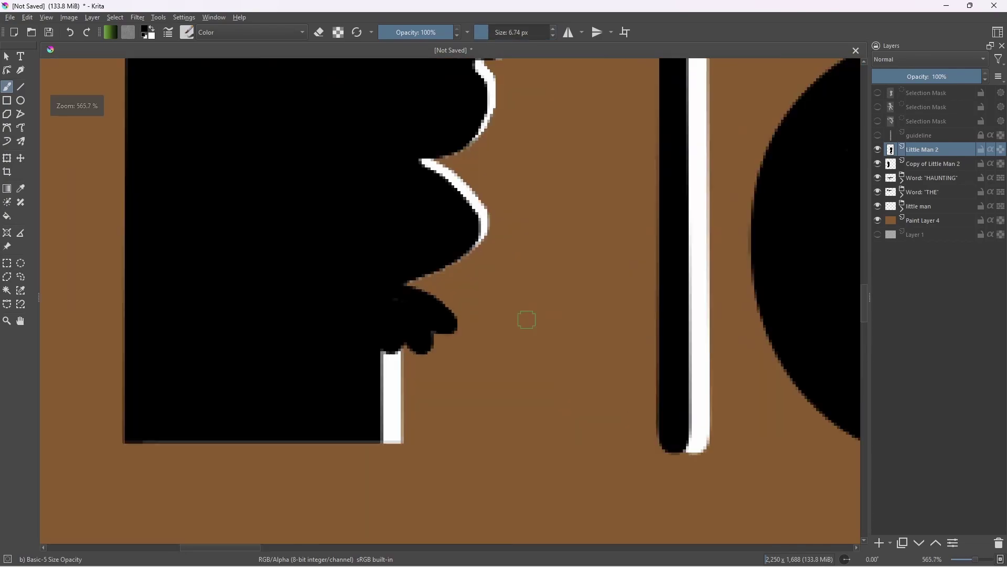
On Copy of Little Man 2, sample the white and paint a white edge along the hand and fingers
scroll(420, 301, up, 3)
click(915, 166)
click(879, 165)
click(878, 164)
ctrl+click(526, 97)
mouse_move(300, 285)
mouse_down()
mouse_move(376, 315)
mouse_move(424, 375)
mouse_up()
drag(367, 413, 373, 448)
scroll(367, 273, down, 9)
drag(645, 311, 535, 316)
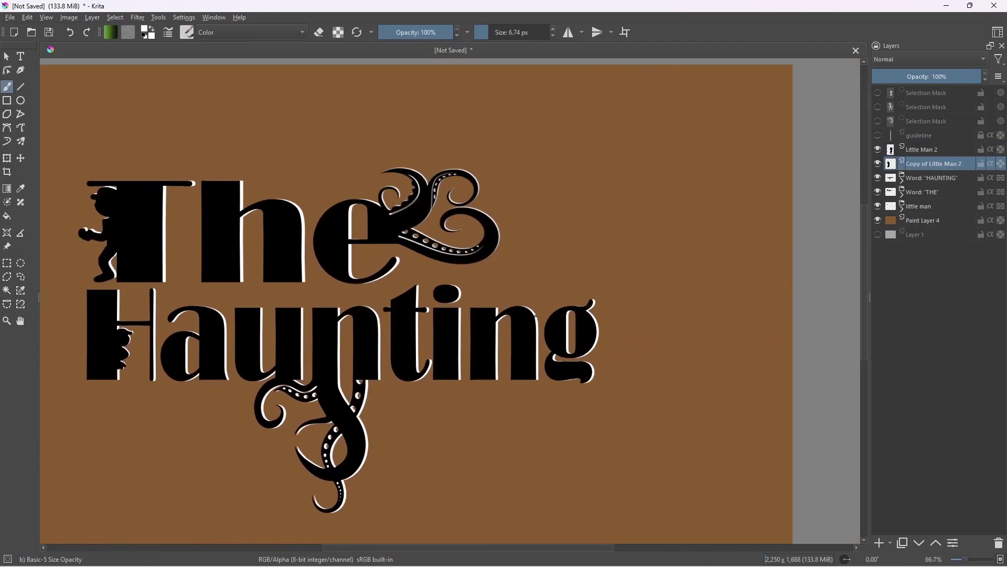
Group Little Man 2 with its white copy and name the group "little man 2"
scroll(592, 309, up, 4)
ctrl+click(924, 149)
right_click(921, 165)
mouse_move(887, 297)
click(832, 297)
click(902, 152)
double_click(922, 150)
text(little man 2)
key(Return)
Add a new paint layer on top and draw a black circle outline above the g as a third little man's head
scroll(330, 254, up, 1)
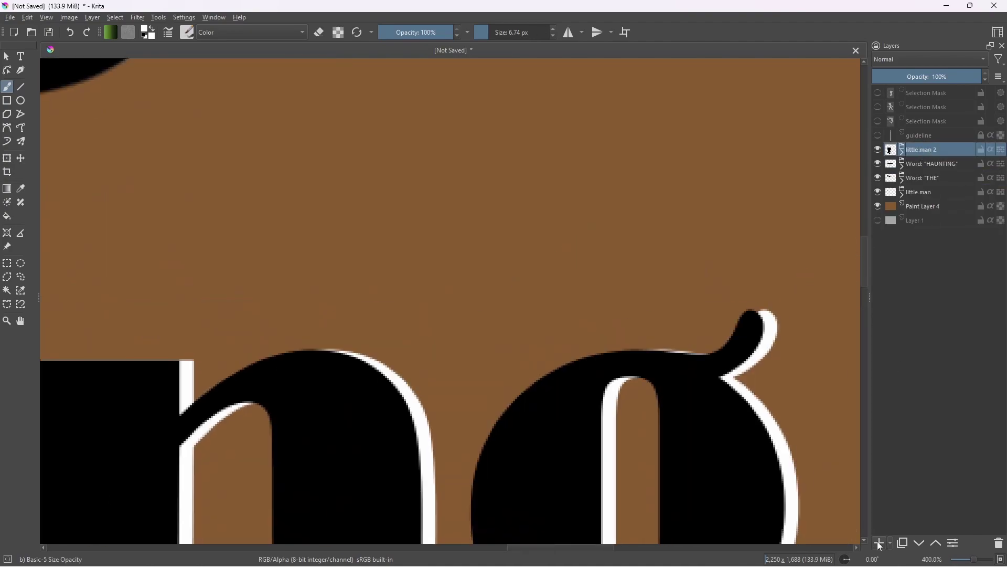
scroll(234, 127, down, 3)
drag(265, 132, 304, 304)
scroll(325, 336, up, 1)
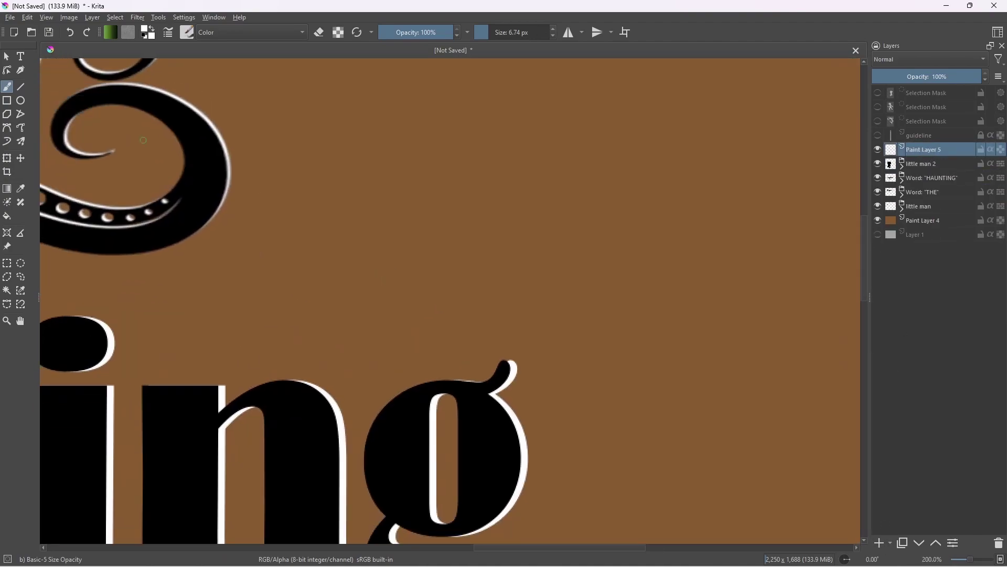
drag(468, 280, 479, 284)
key(ctrl+z)
key(x)
drag(400, 198, 461, 259)
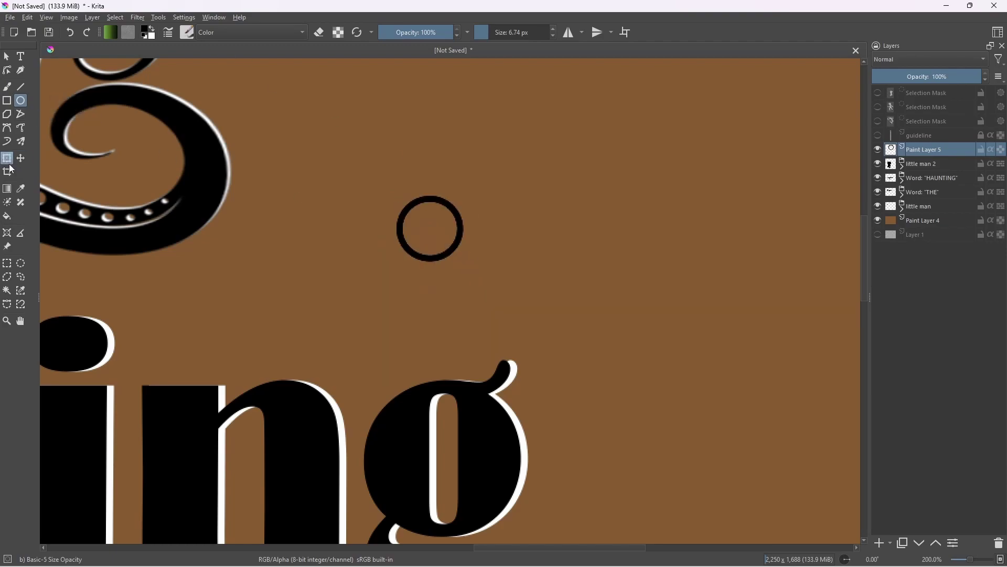
Move the head circle closer to the top of the g in Haunting
click(8, 159)
scroll(569, 321, down, 5)
scroll(574, 315, up, 4)
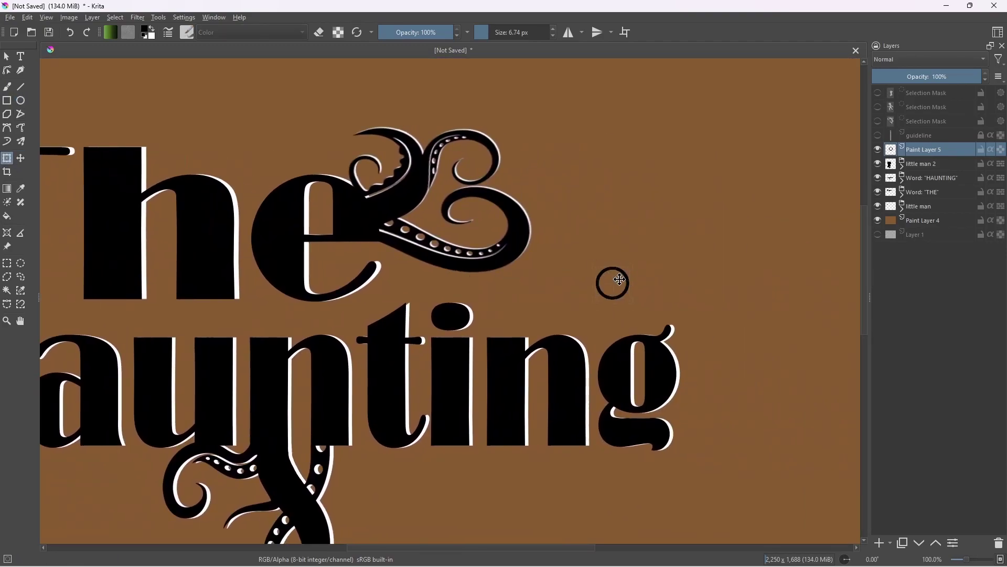
scroll(587, 314, up, 3)
Outline the third little man's body in black with a 6.74 px brush, crouching on the g with one arm pointing outward
key(b)
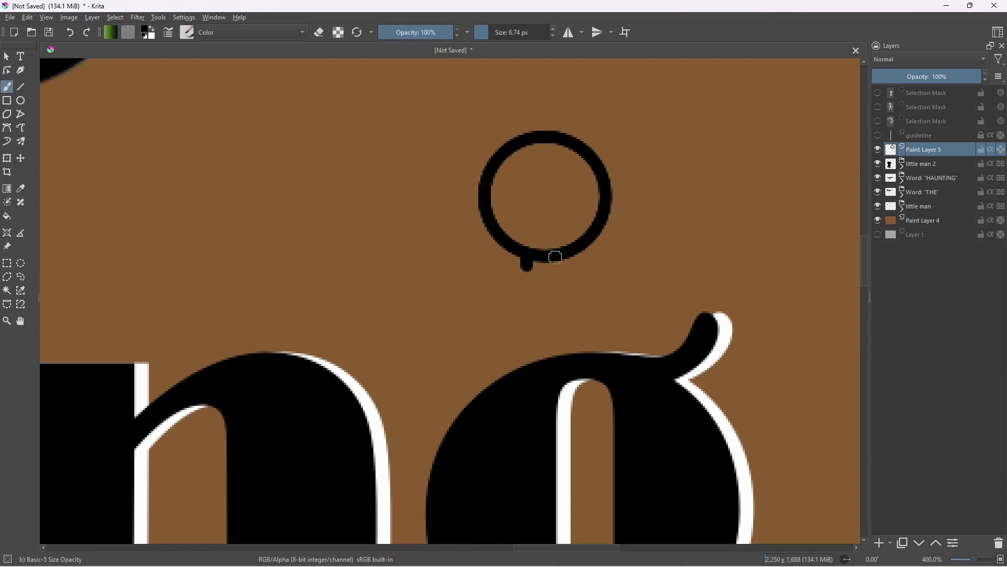
key(ctrl+z)
key(ctrl+z)
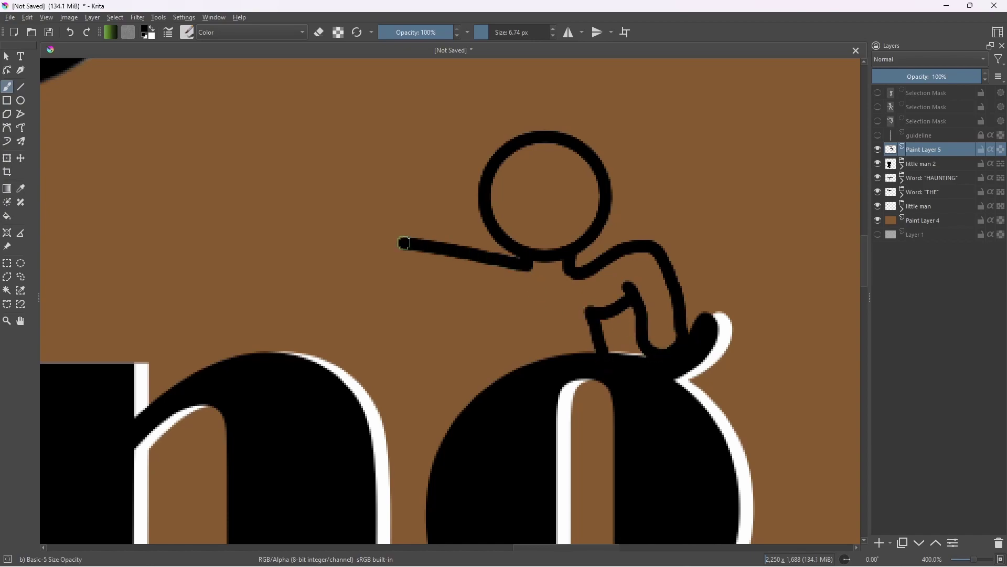
scroll(516, 366, down, 1)
click(319, 33)
scroll(489, 194, up, 2)
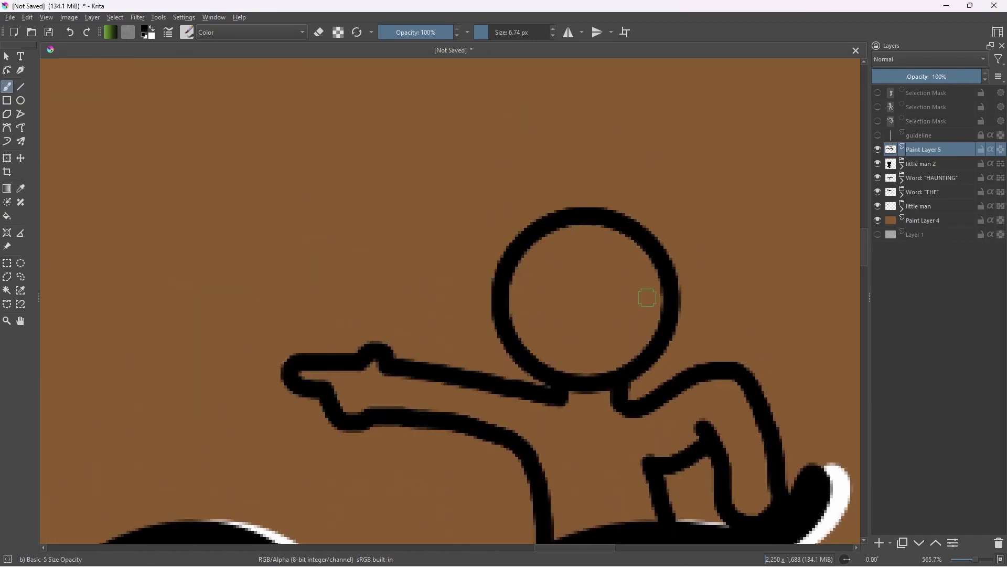
Outline a brimmed hat and a small round bump on the side of the third little man's head in black
scroll(496, 287, up, 3)
drag(499, 231, 385, 198)
mouse_move(388, 220)
mouse_down()
mouse_move(367, 341)
mouse_move(411, 357)
mouse_up()
drag(374, 184, 426, 200)
scroll(434, 208, down, 2)
mouse_move(522, 288)
mouse_down()
mouse_move(383, 243)
mouse_move(370, 272)
mouse_up()
scroll(370, 273, down, 2)
scroll(467, 291, up, 3)
drag(396, 305, 420, 342)
scroll(356, 278, down, 2)
scroll(245, 289, up, 2)
mouse_move(275, 256)
mouse_down()
mouse_move(457, 230)
mouse_move(394, 220)
mouse_move(637, 246)
mouse_up()
scroll(431, 228, down, 6)
scroll(636, 247, down, 2)
scroll(626, 250, up, 4)
scroll(626, 249, up, 2)
drag(682, 279, 664, 283)
drag(665, 283, 618, 283)
Fill the third little man's hat, head, arms and body solid black with a 12.30 px brush
click(491, 33)
scroll(687, 274, up, 2)
mouse_move(642, 239)
mouse_down()
mouse_move(699, 283)
mouse_move(528, 263)
mouse_move(538, 364)
mouse_move(455, 227)
mouse_move(473, 347)
mouse_up()
drag(442, 301, 616, 398)
mouse_move(572, 360)
mouse_down()
mouse_move(339, 324)
mouse_move(330, 284)
mouse_move(566, 334)
mouse_up()
drag(573, 349, 477, 405)
mouse_move(632, 265)
mouse_down()
mouse_move(459, 293)
mouse_move(599, 202)
mouse_move(491, 257)
mouse_up()
scroll(665, 280, down, 6)
scroll(612, 295, down, 2)
scroll(663, 270, up, 5)
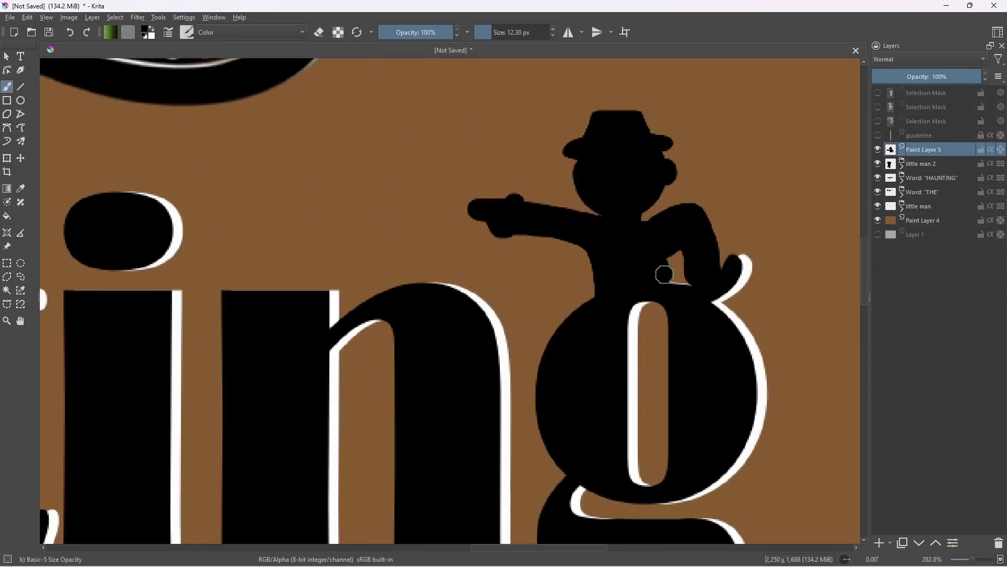
Erase the third little man's bent arm and trim the torso edge, reducing the brush size to 5.35 px
scroll(163, 234, down, 5)
drag(164, 235, 513, 313)
scroll(513, 313, up, 4)
mouse_move(653, 292)
mouse_down()
mouse_move(560, 278)
mouse_move(126, 323)
mouse_up()
scroll(564, 275, up, 5)
key(e)
mouse_move(493, 285)
mouse_down()
mouse_move(504, 232)
mouse_move(559, 261)
mouse_move(498, 168)
mouse_up()
scroll(462, 175, down, 1)
drag(426, 112, 503, 217)
scroll(503, 217, up, 1)
key(ctrl+z)
mouse_move(502, 336)
mouse_down()
mouse_move(477, 247)
mouse_move(686, 243)
mouse_move(625, 93)
mouse_up()
mouse_move(556, 141)
mouse_down()
mouse_move(645, 151)
mouse_move(803, 301)
mouse_up()
click(487, 32)
scroll(557, 241, down, 3)
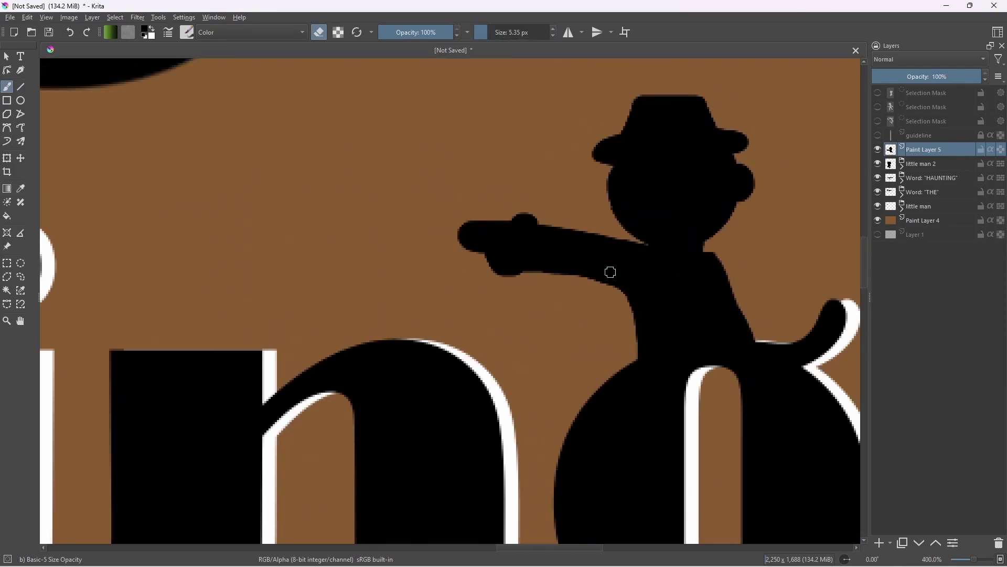
drag(609, 269, 601, 209)
key(e)
Try to draw a bent limb jutting out below the pointing arm and a rounded elbow on the opposite side
scroll(574, 264, up, 2)
drag(683, 334, 672, 333)
drag(658, 287, 539, 247)
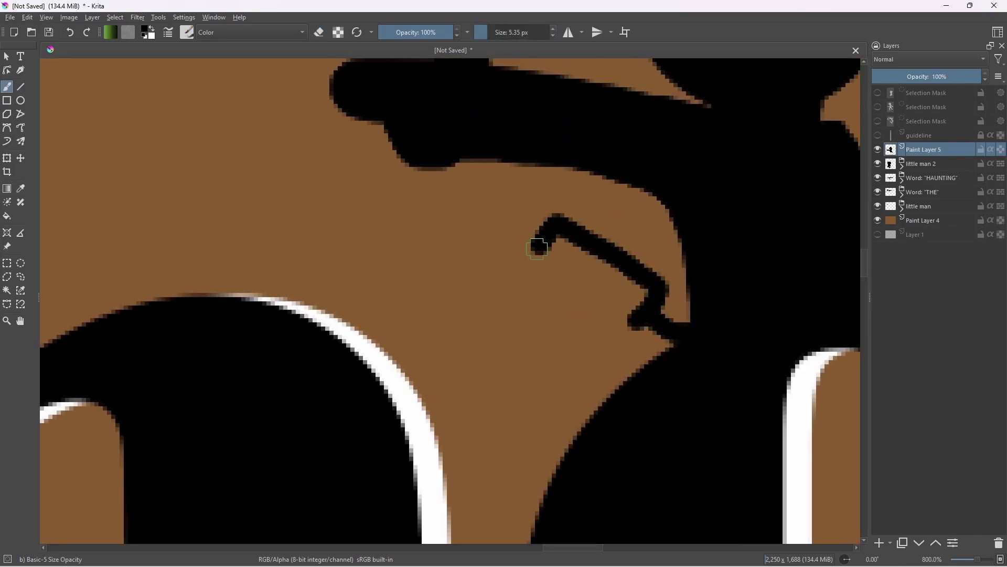
key(ctrl+z)
drag(656, 287, 587, 252)
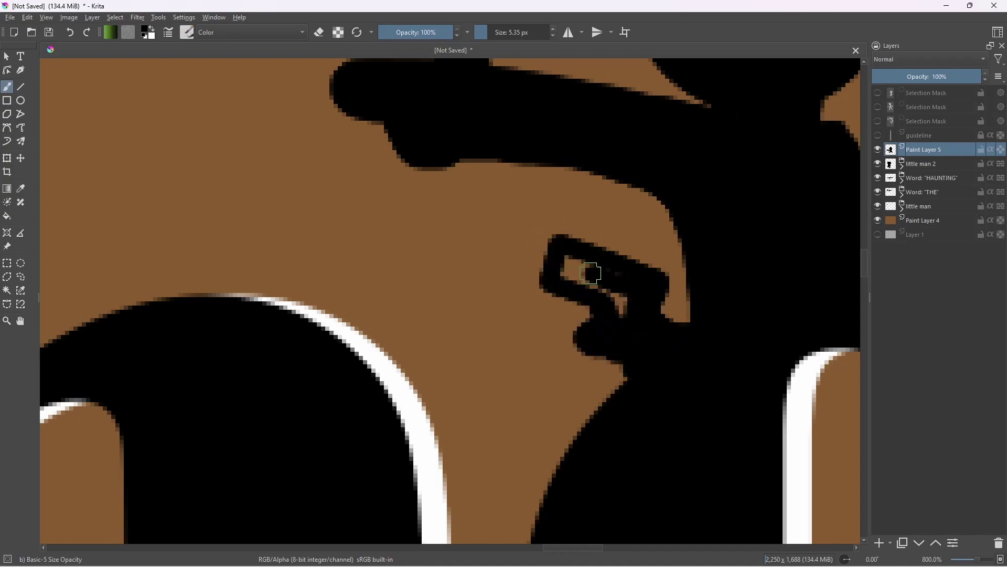
scroll(665, 300, down, 6)
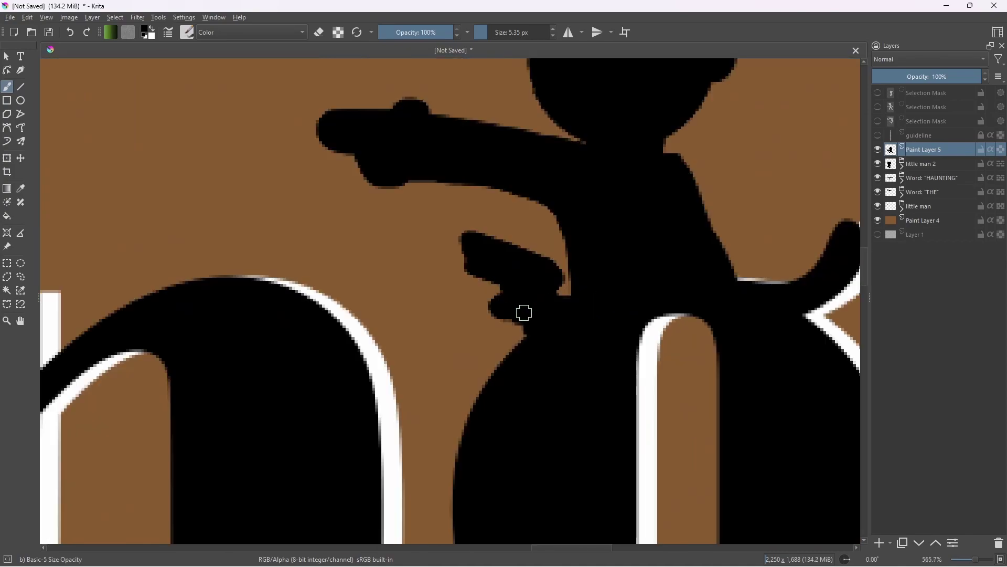
scroll(636, 302, up, 4)
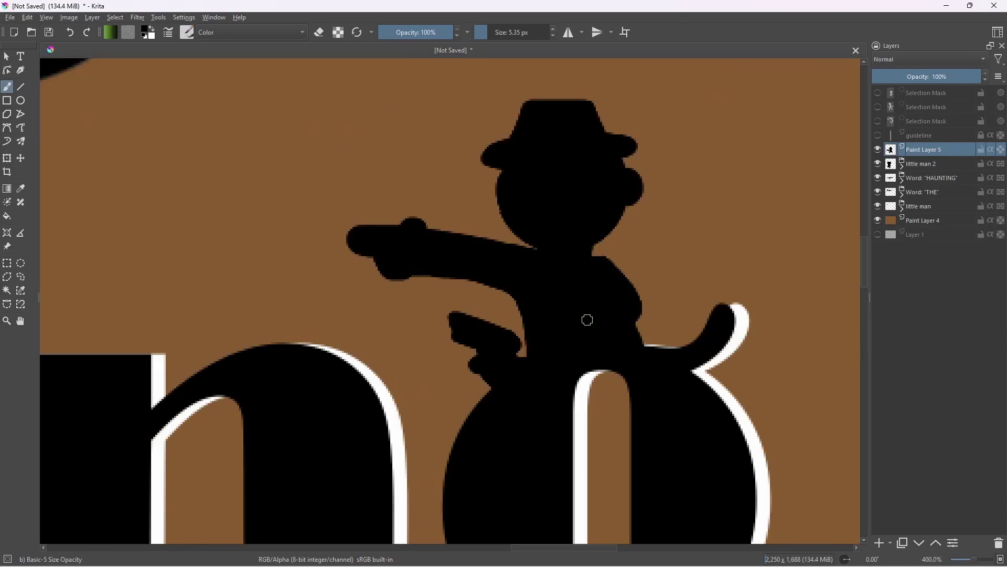
key(ctrl+z)
key(ctrl+z)
key(ctrl+z)
Draw the third little man's other arm in black as a rounded elbow bending back to the waist, using the 5.35 px brush
drag(597, 257, 660, 306)
scroll(638, 305, up, 2)
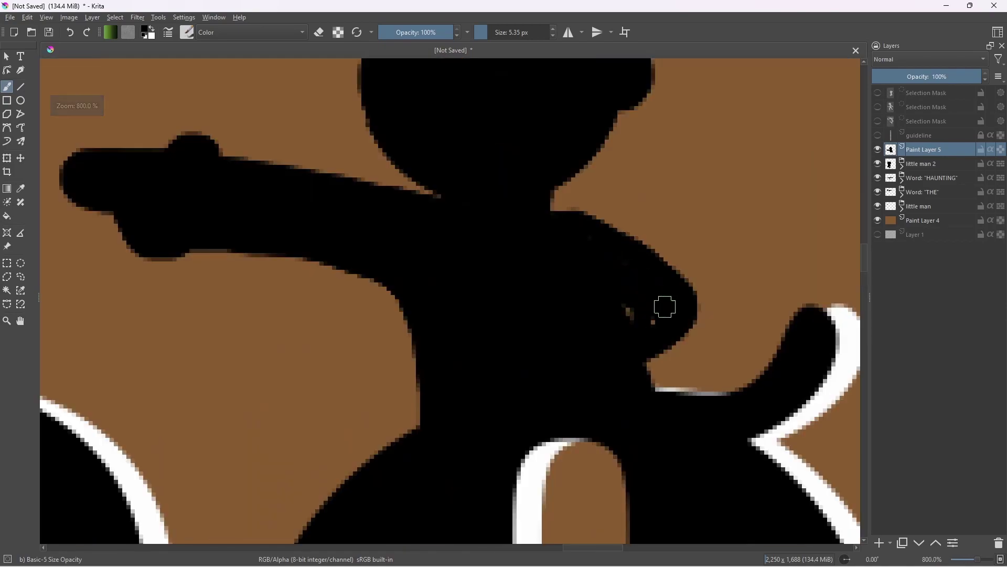
drag(417, 358, 418, 385)
scroll(354, 368, down, 6)
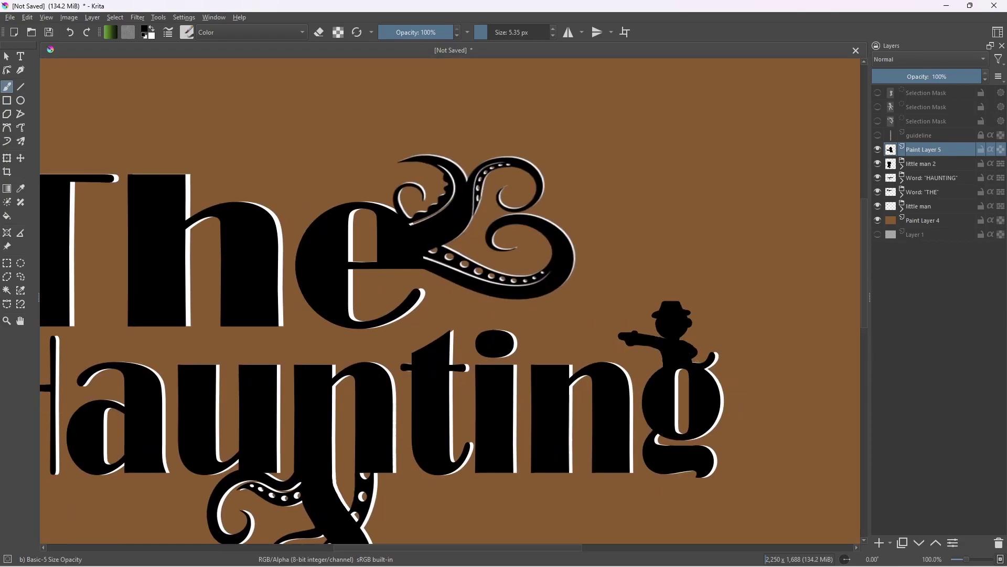
Fill in the short black limb resting on the g below the pointing arm with an 8.35 px brush
scroll(702, 351, up, 6)
click(493, 38)
key(minus)
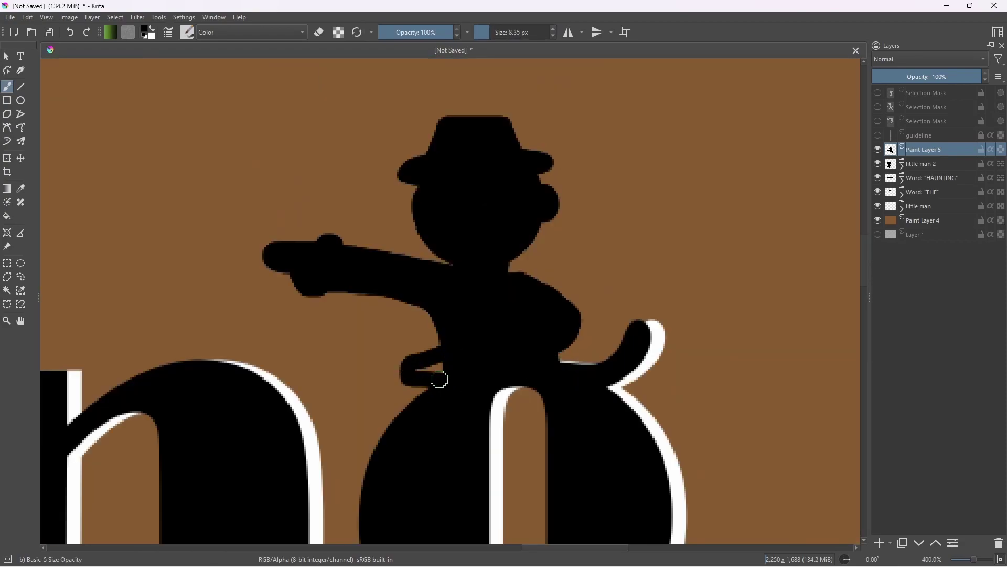
drag(445, 379, 427, 369)
scroll(525, 347, down, 6)
drag(527, 349, 658, 399)
scroll(670, 408, up, 4)
Duplicate Paint Layer 5, place the copy beneath the original and load its silhouette as a selection
double_click(930, 152)
key(Escape)
ctrl+click(928, 168)
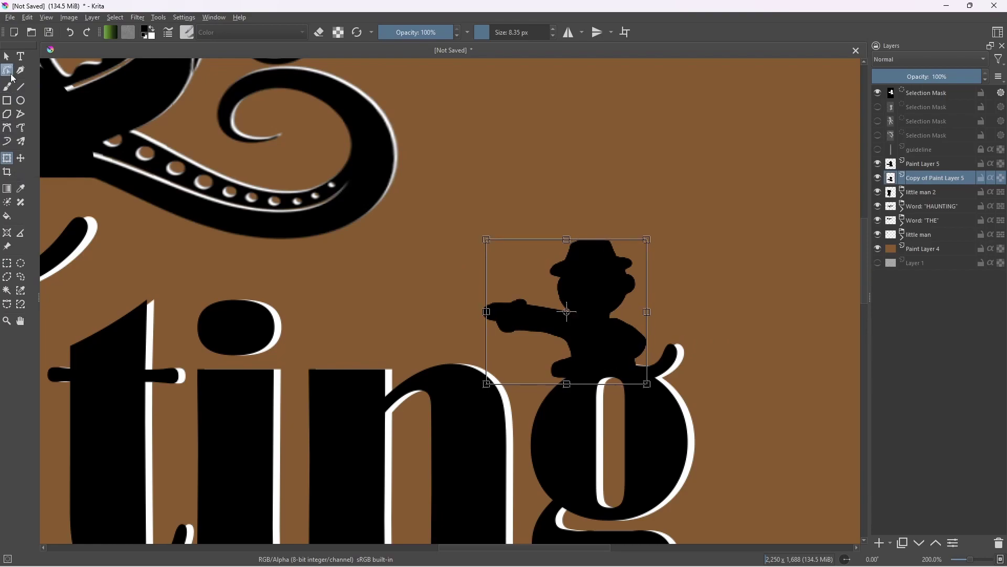
Clear the active selection and delete all four selection masks from the layer stack
click(926, 92)
click(927, 107)
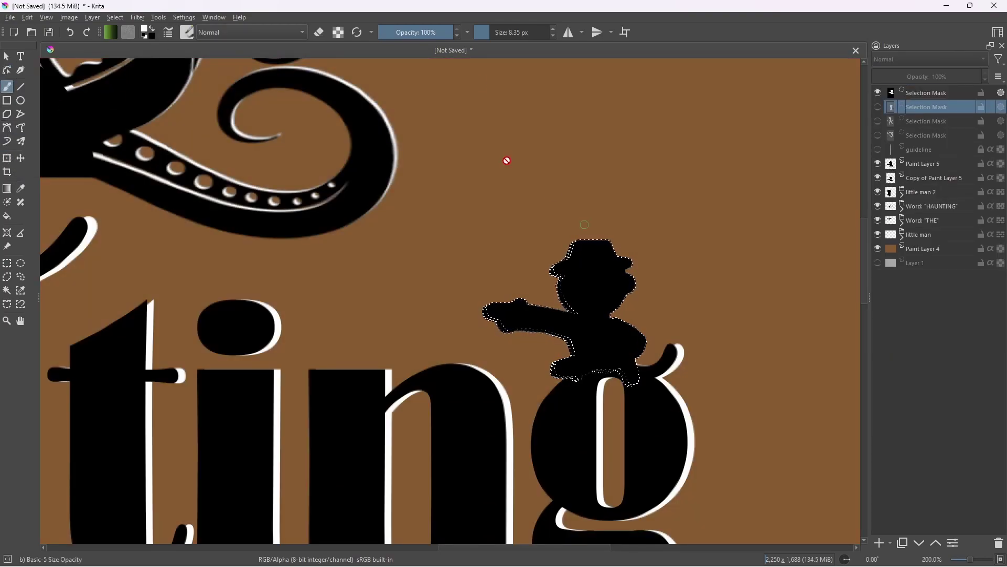
key(ctrl+shift+a)
click(926, 93)
shift+click(922, 120)
shift+click(918, 134)
right_click(924, 122)
click(925, 126)
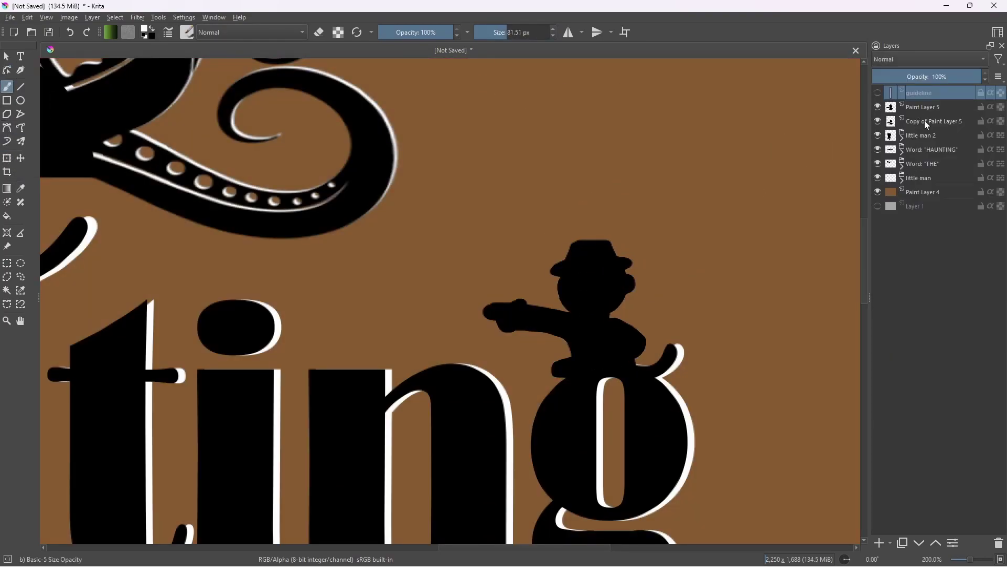
Make Copy of Paint Layer 5 a white silhouette offset up and right behind the third little man, and erase its excess over the g
ctrl+click(891, 122)
scroll(472, 371, up, 3)
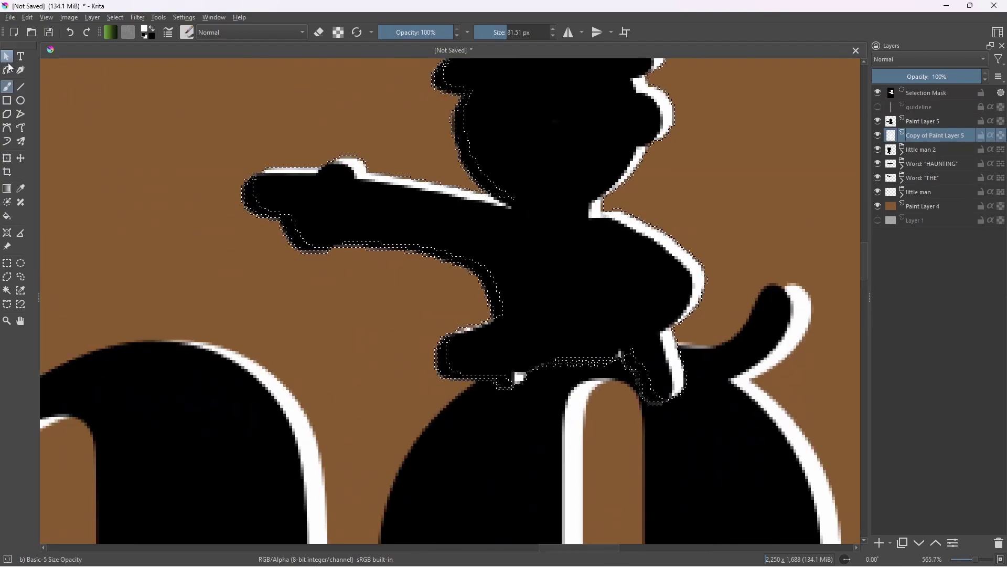
key(ctrl+shift+a)
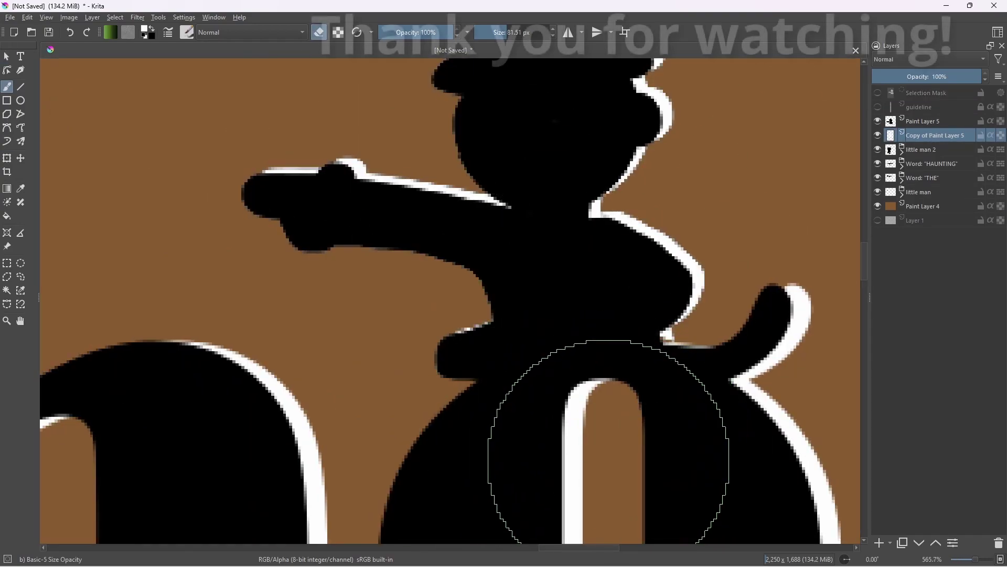